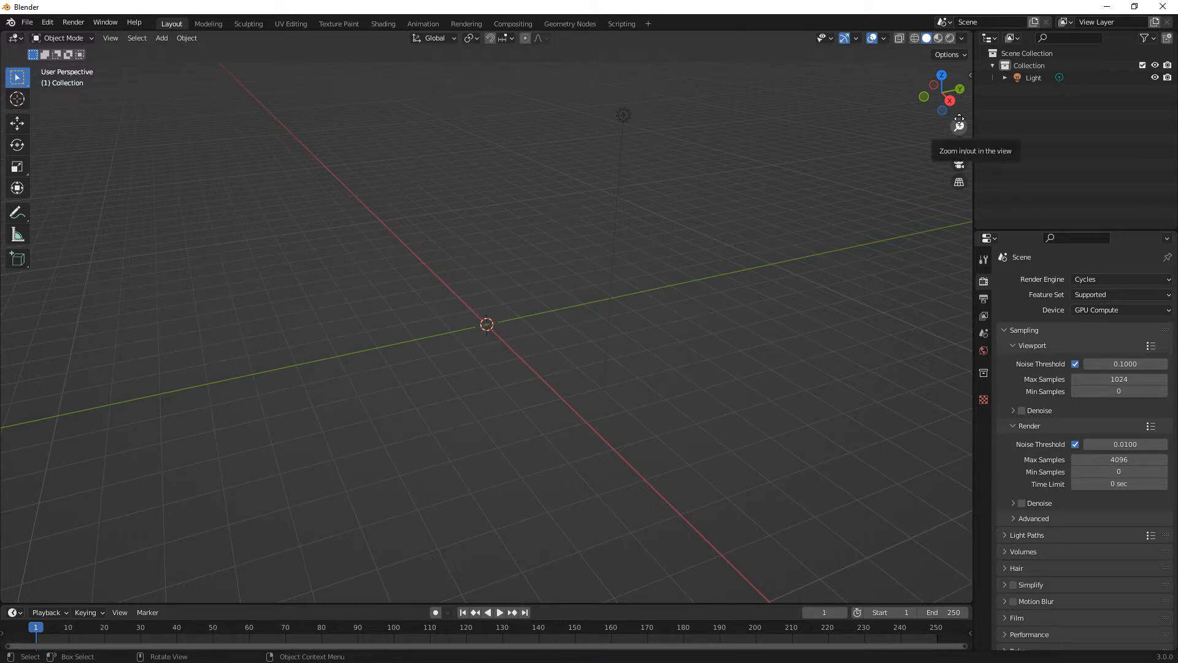
# Step: Turn on the Screencast Keys overlay in the 3D viewport and collapse its settings
pyautogui.press('n')
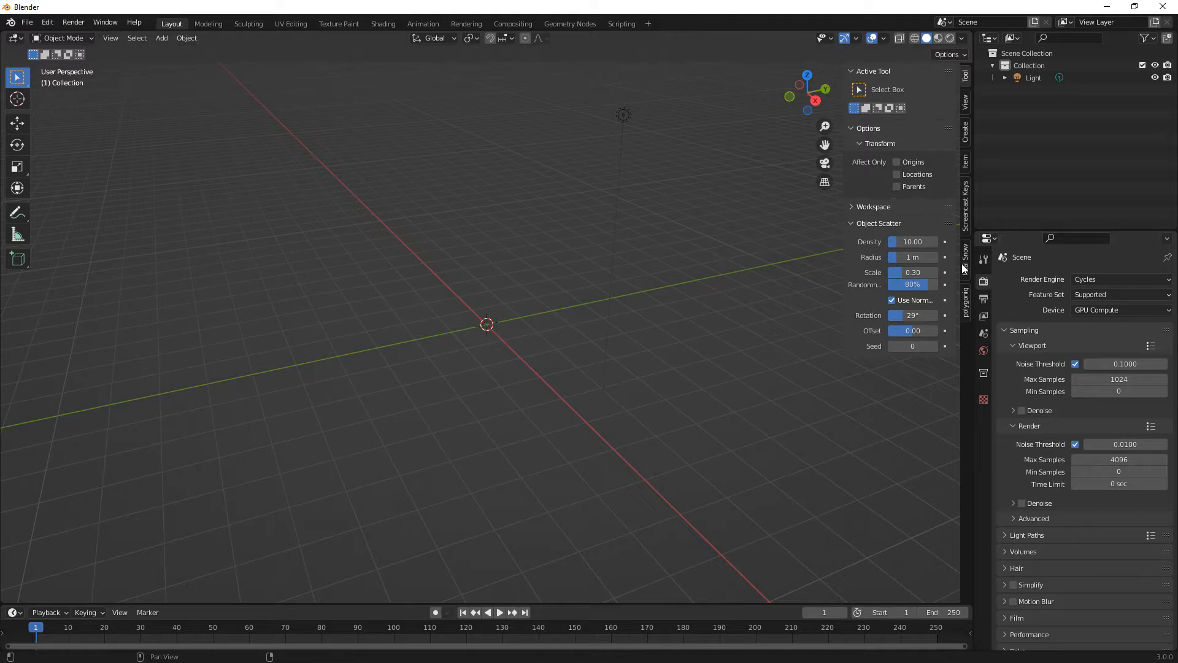
pyautogui.click(965, 219)
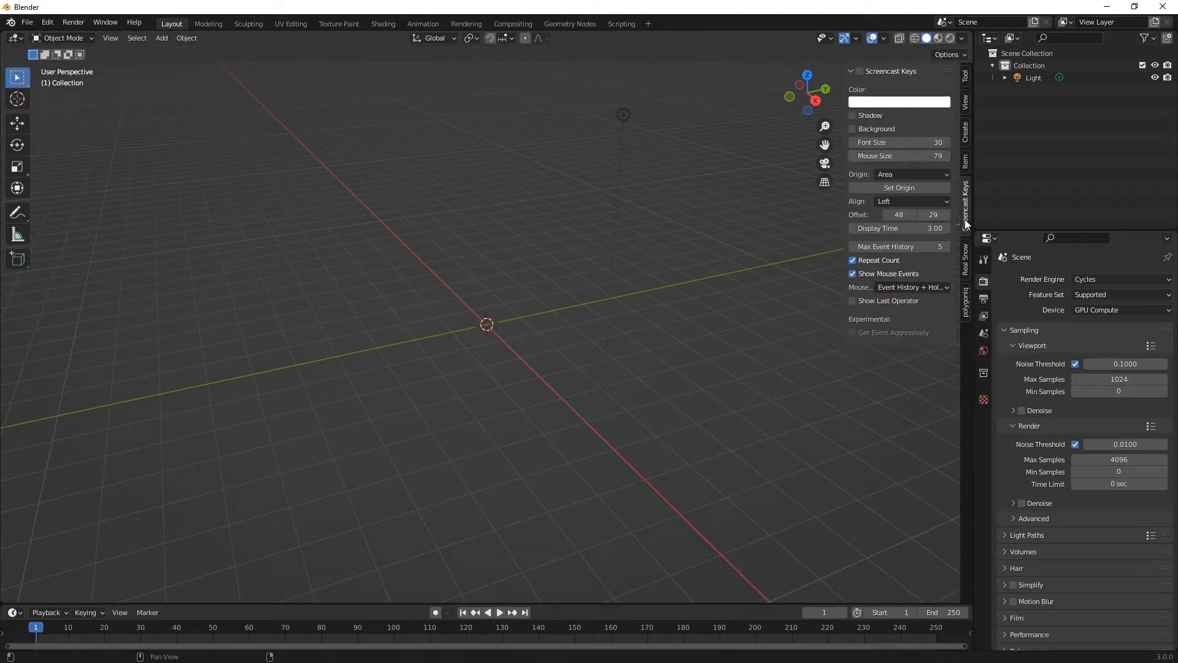
pyautogui.click(860, 72)
pyautogui.click(851, 70)
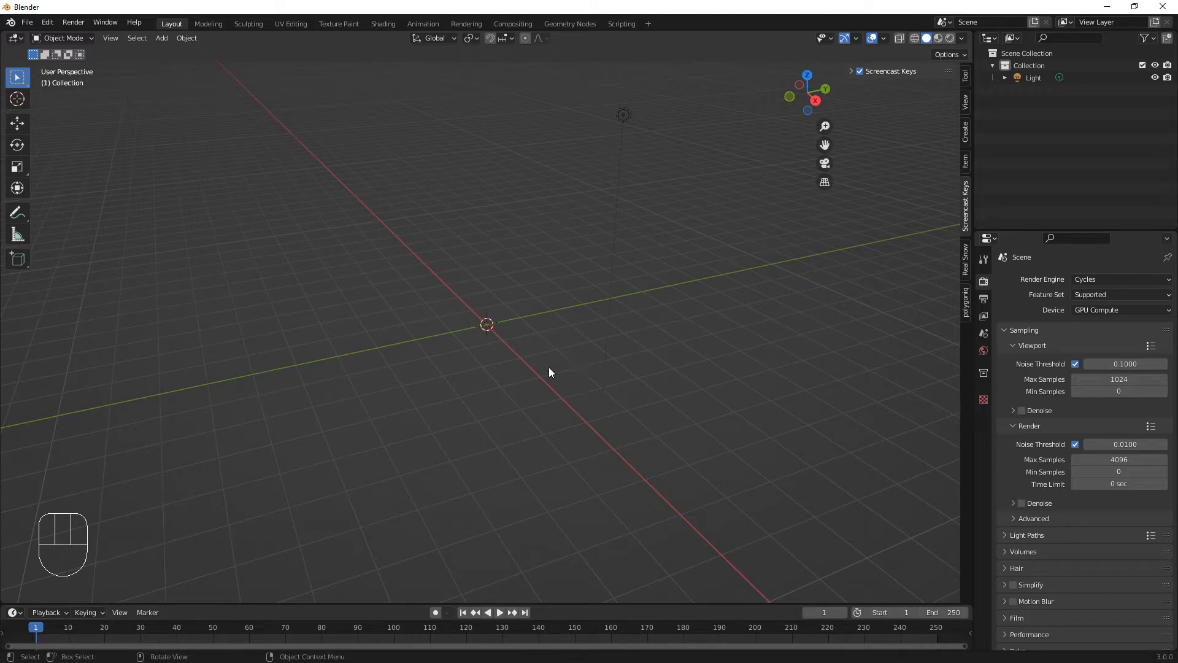
# Step: Add a plane mesh at the world origin
pyautogui.click(484, 352)
pyautogui.hotkey('shift', 'a')
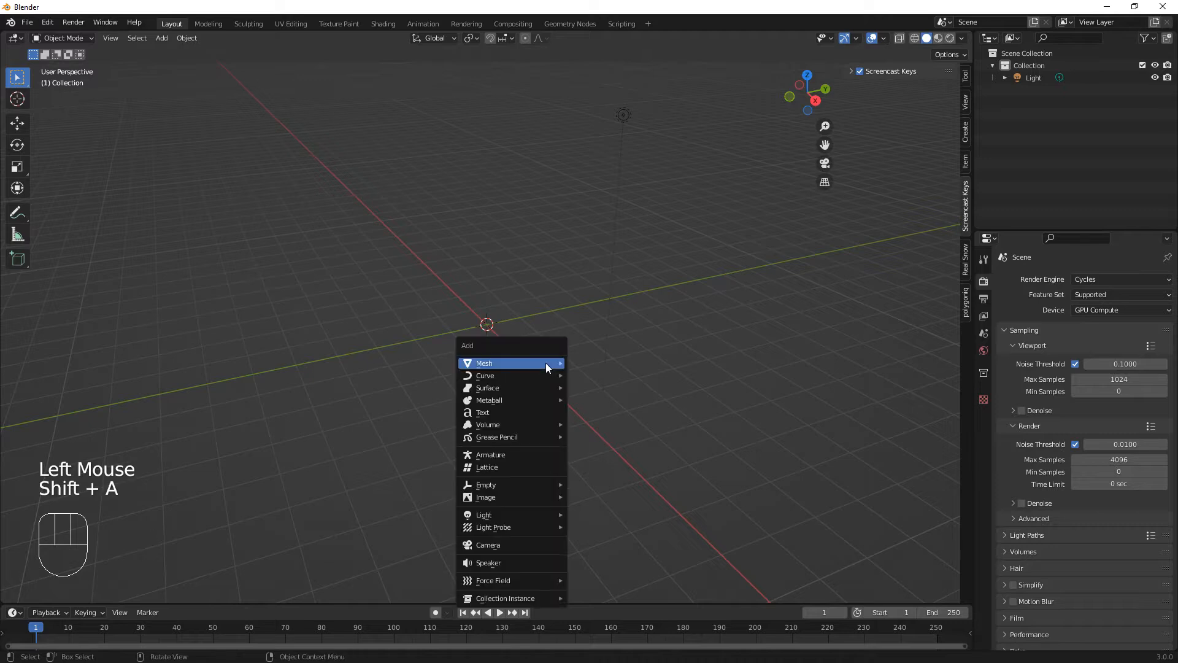
pyautogui.moveTo(547, 366)
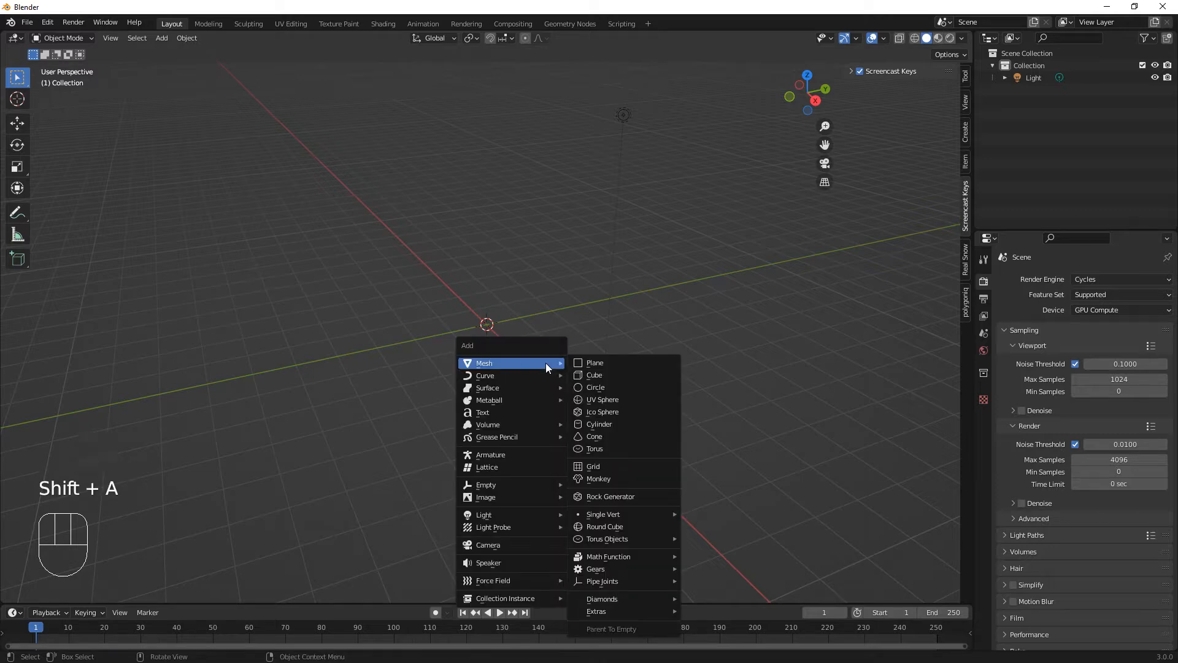
pyautogui.click(606, 363)
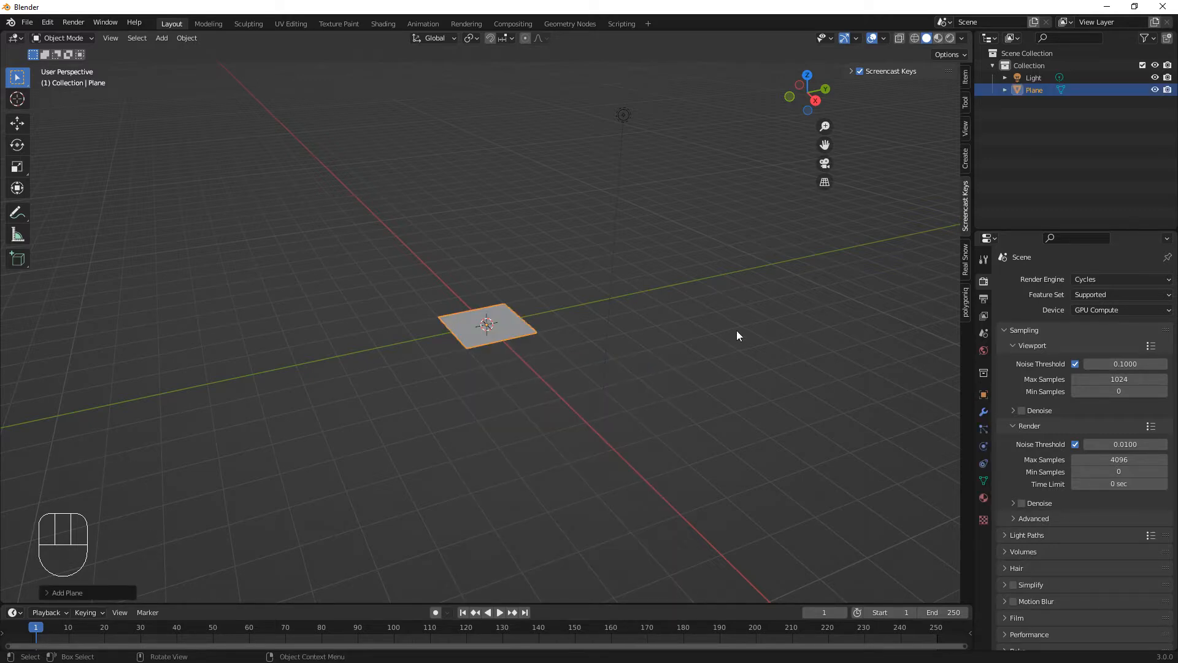
# Step: Set the plane's X and Y dimensions to 8 m each
pyautogui.press('n')
pyautogui.press('n')
pyautogui.click(966, 132)
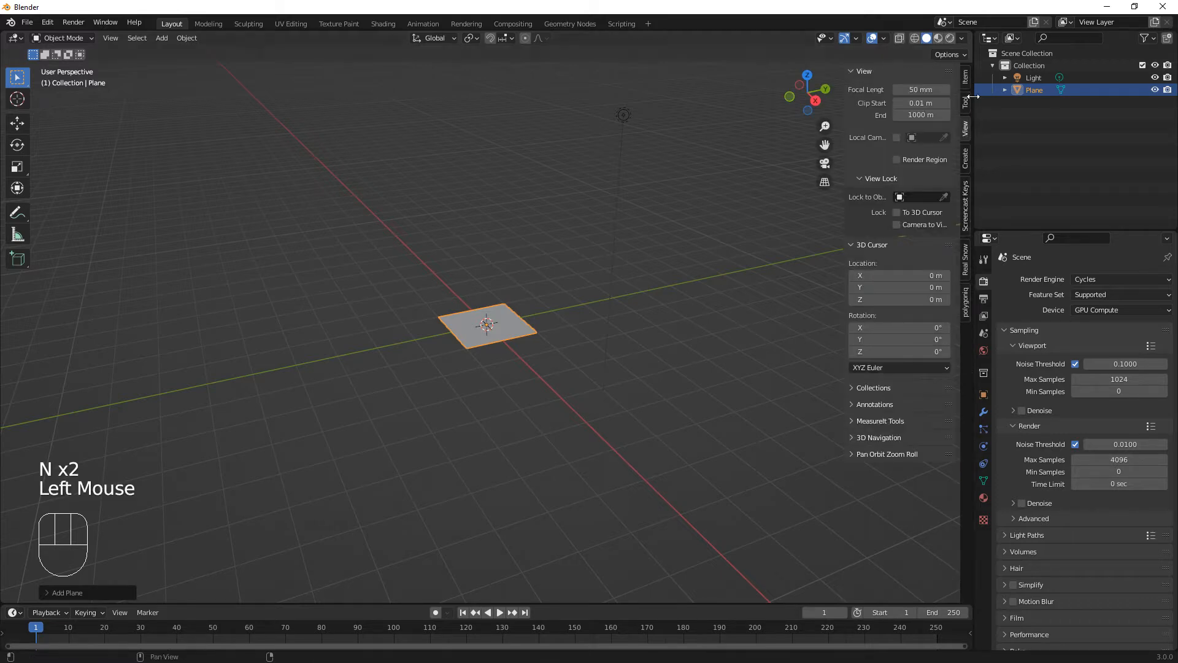
pyautogui.click(966, 79)
pyautogui.click(896, 266)
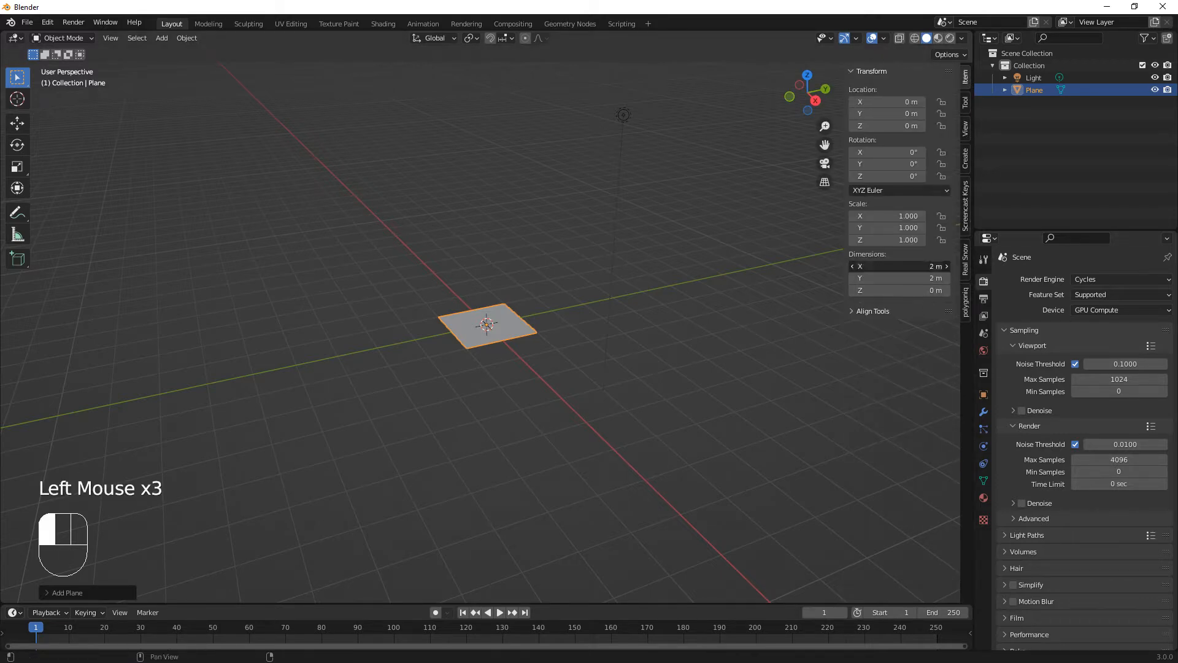
pyautogui.write('8')
pyautogui.press('Tab')
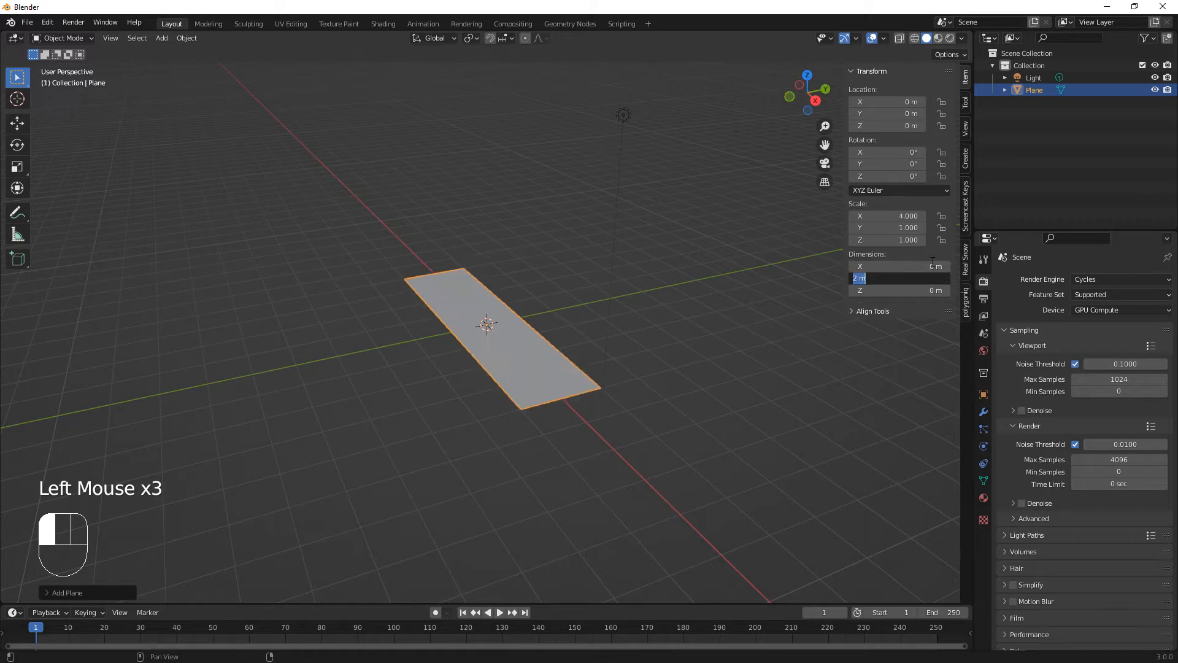
pyautogui.write('8')
pyautogui.press('Return')
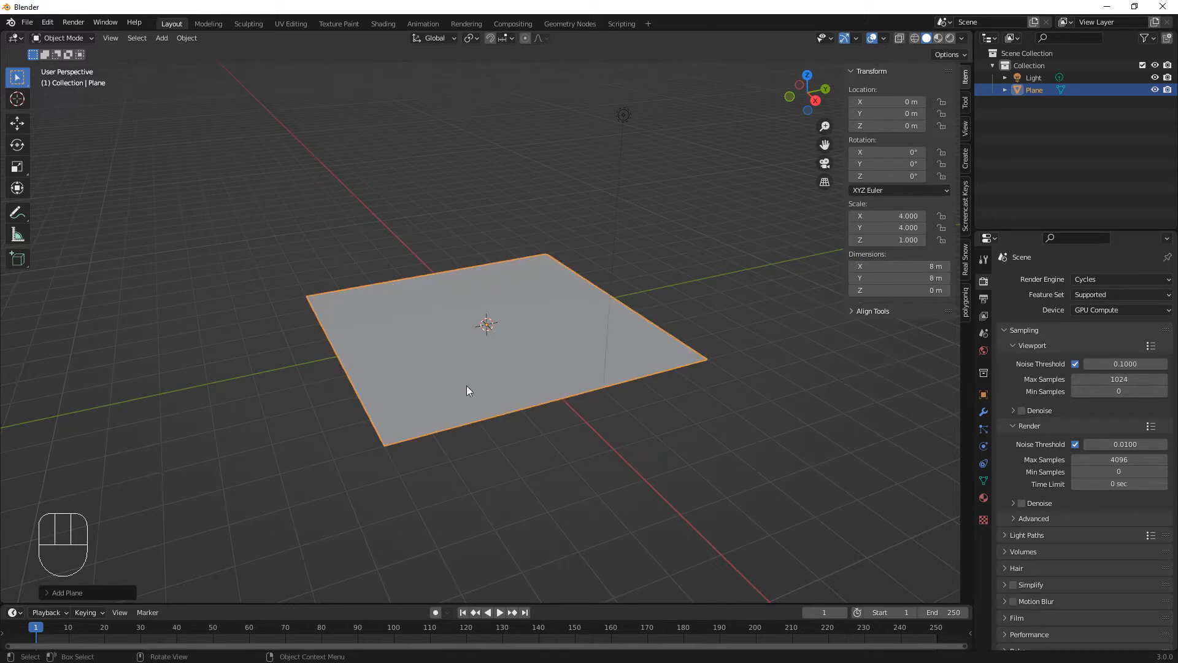
# Step: Add a cube at the origin and scale it down along Y to about 0.46 m thick
pyautogui.hotkey('shift', 'a')
pyautogui.moveTo(438, 373)
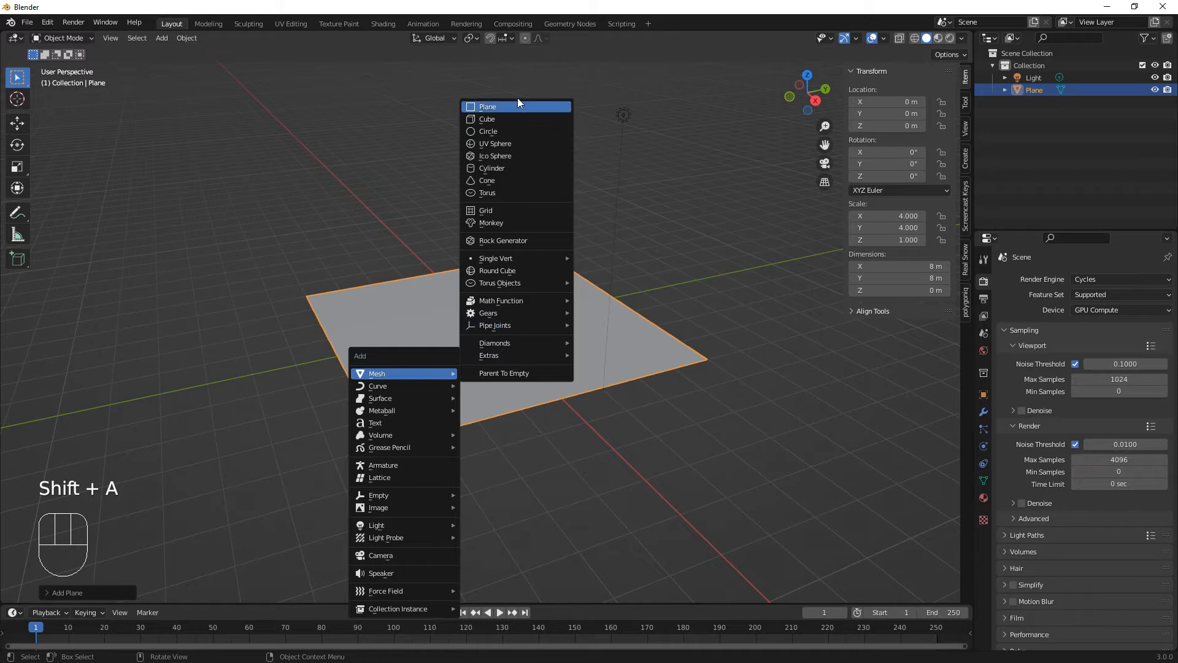
pyautogui.click(498, 118)
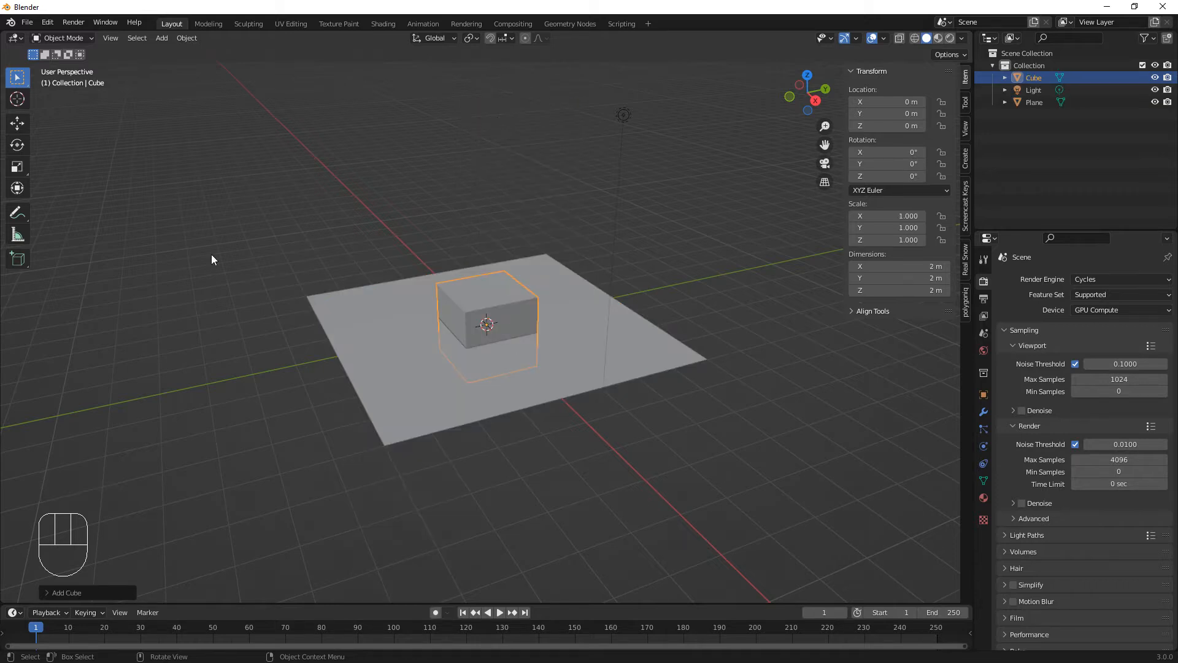
pyautogui.click(18, 188)
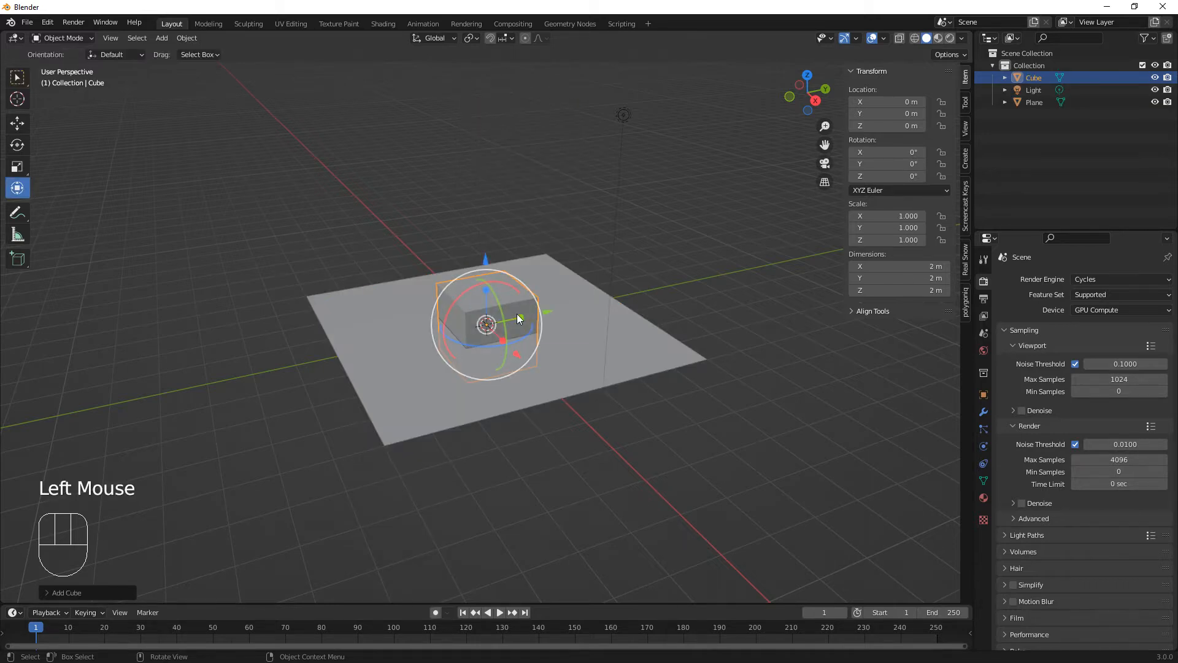
pyautogui.moveTo(517, 314); pyautogui.dragTo(494, 321)
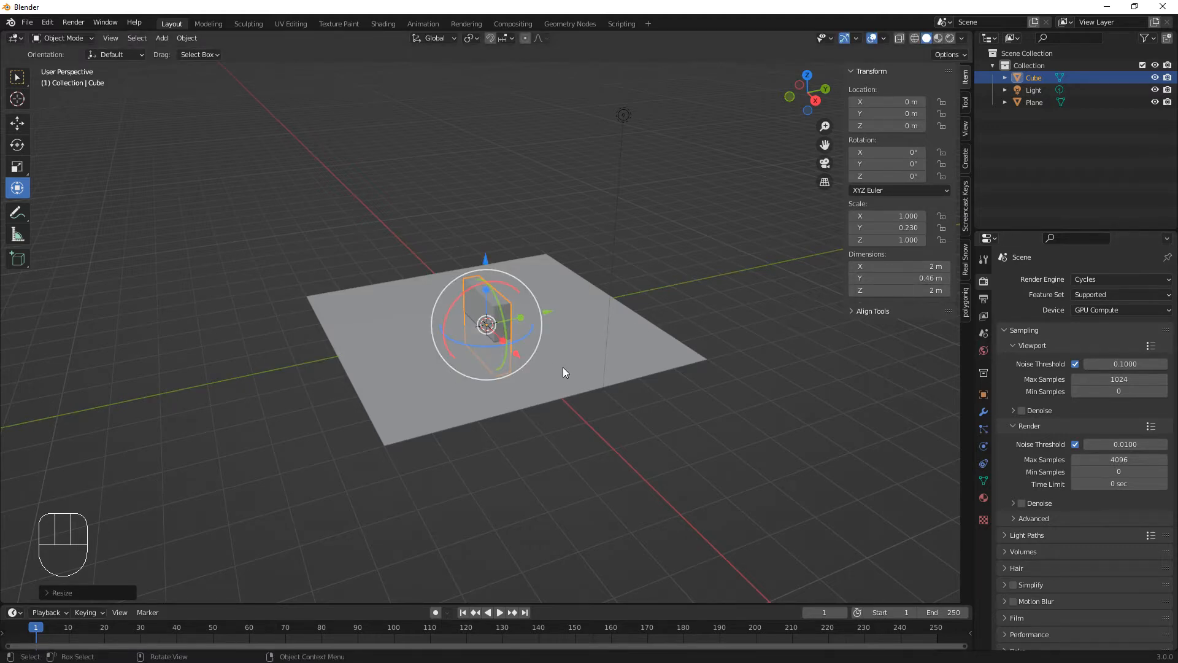
# Step: Set the thin block's X dimension to 8 m and move it along Y to about 3.82 m, at the floor's edge
pyautogui.click(909, 266)
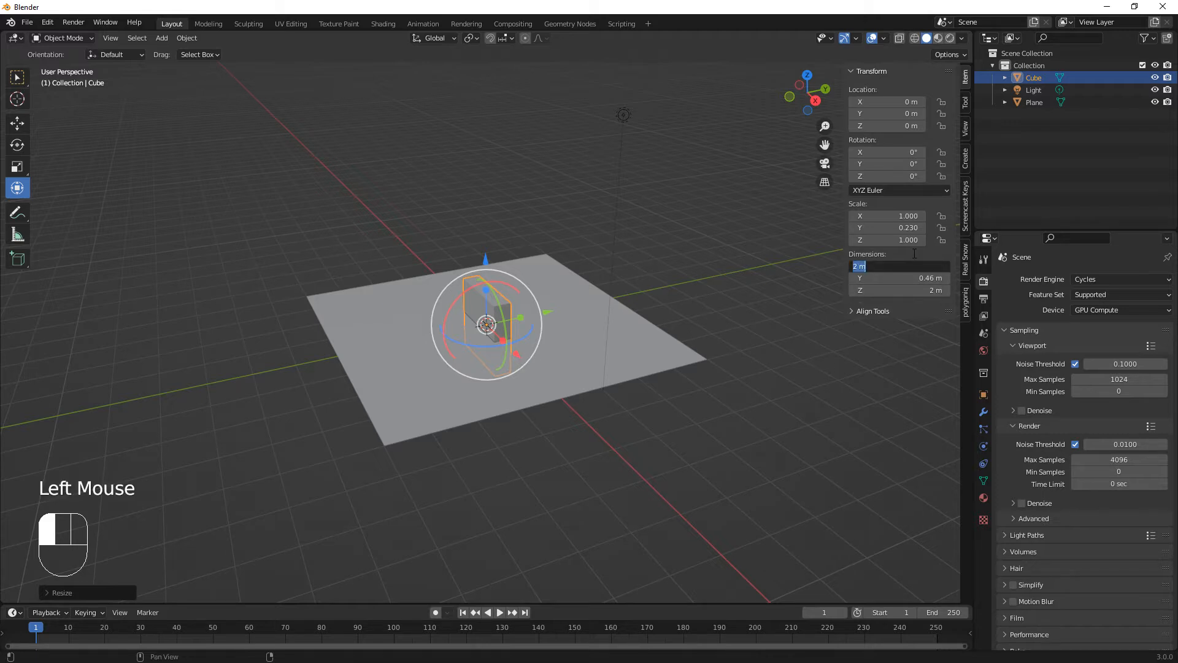
pyautogui.write('8')
pyautogui.press('Return')
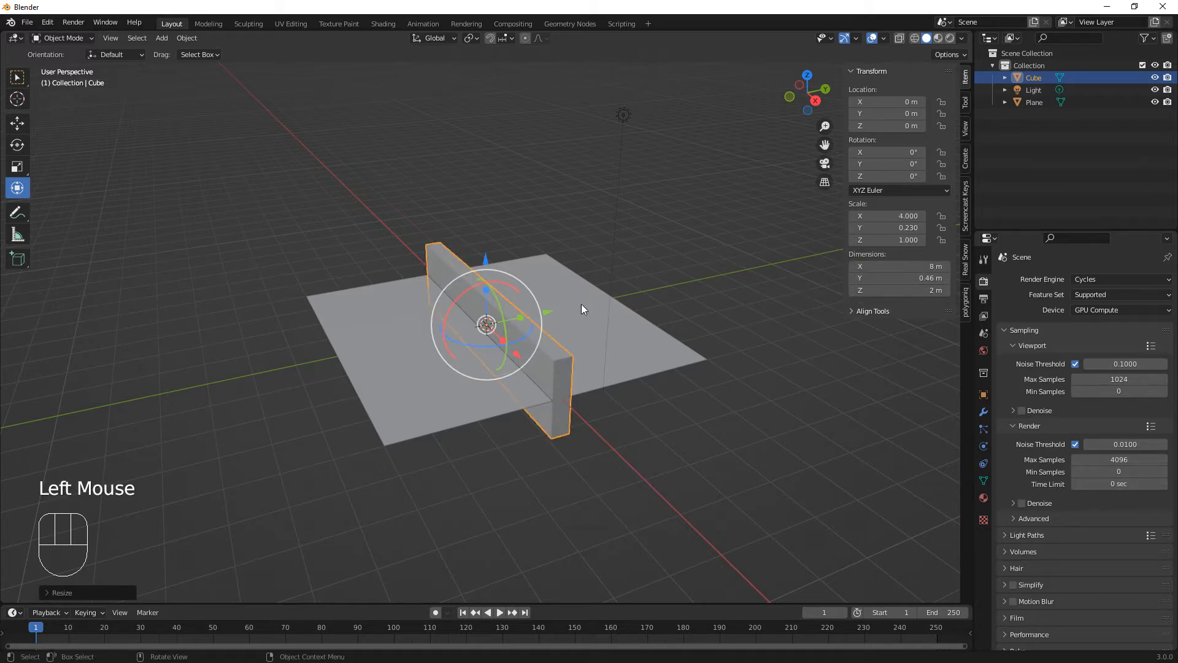
pyautogui.moveTo(551, 311); pyautogui.dragTo(675, 263)
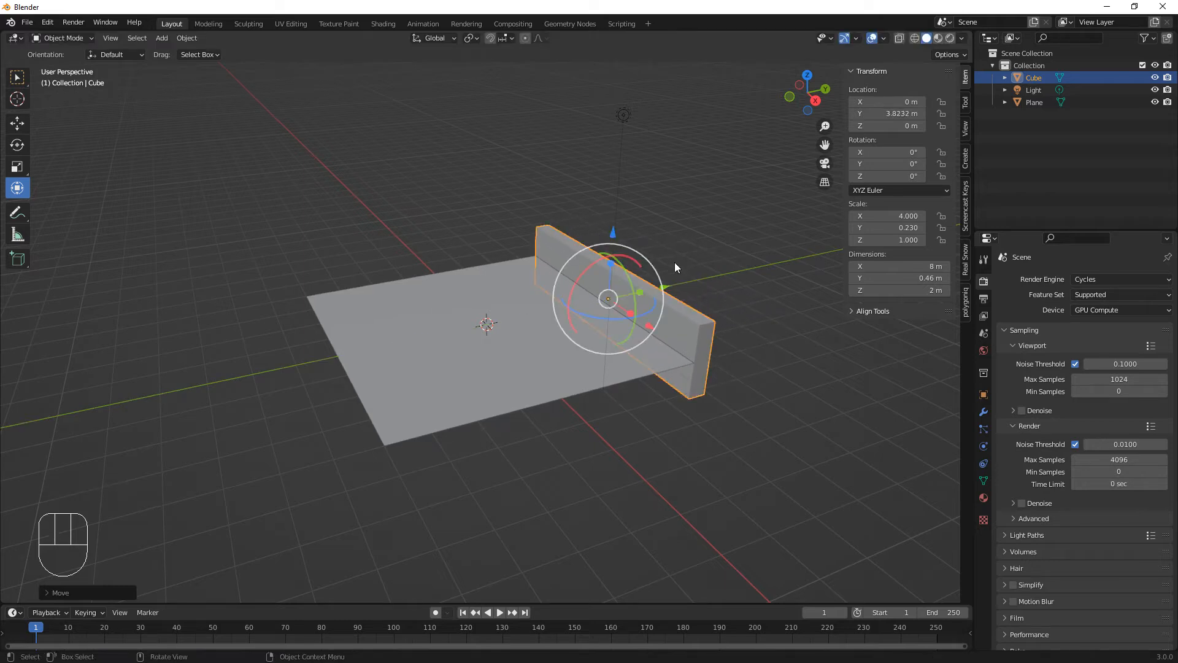
# Step: Set the wall's height to 4 m and raise it to about 2.05 m in Z so its base meets the floor
pyautogui.moveTo(616, 231); pyautogui.dragTo(615, 167)
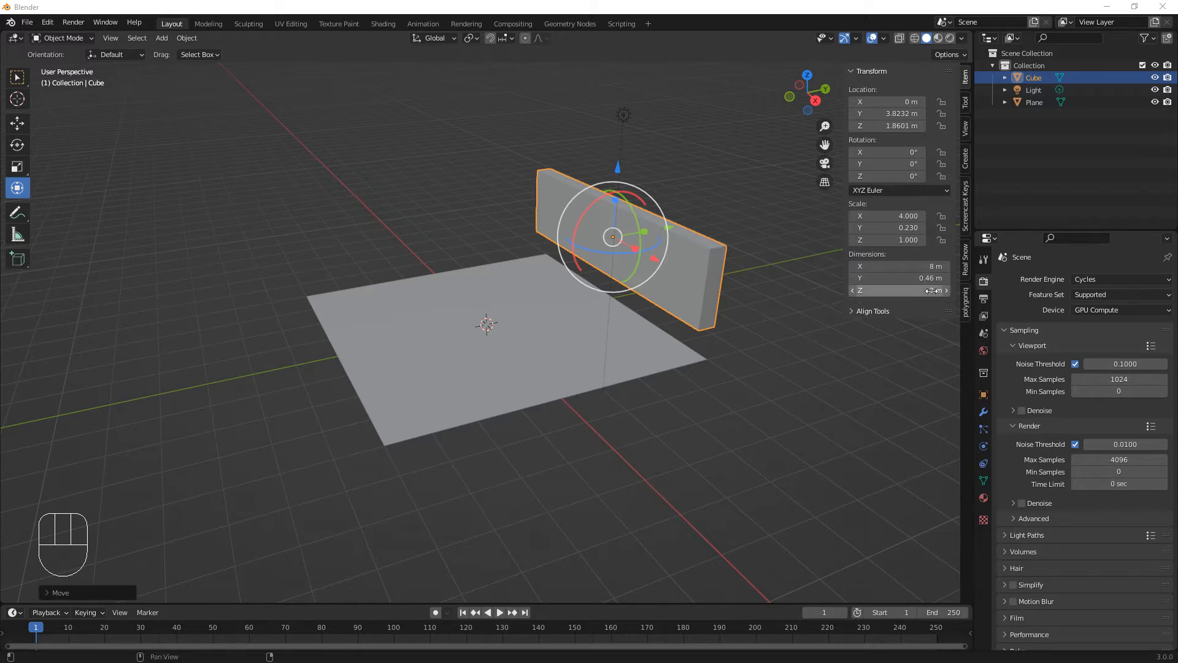
pyautogui.click(933, 289)
pyautogui.write('4')
pyautogui.press('Return')
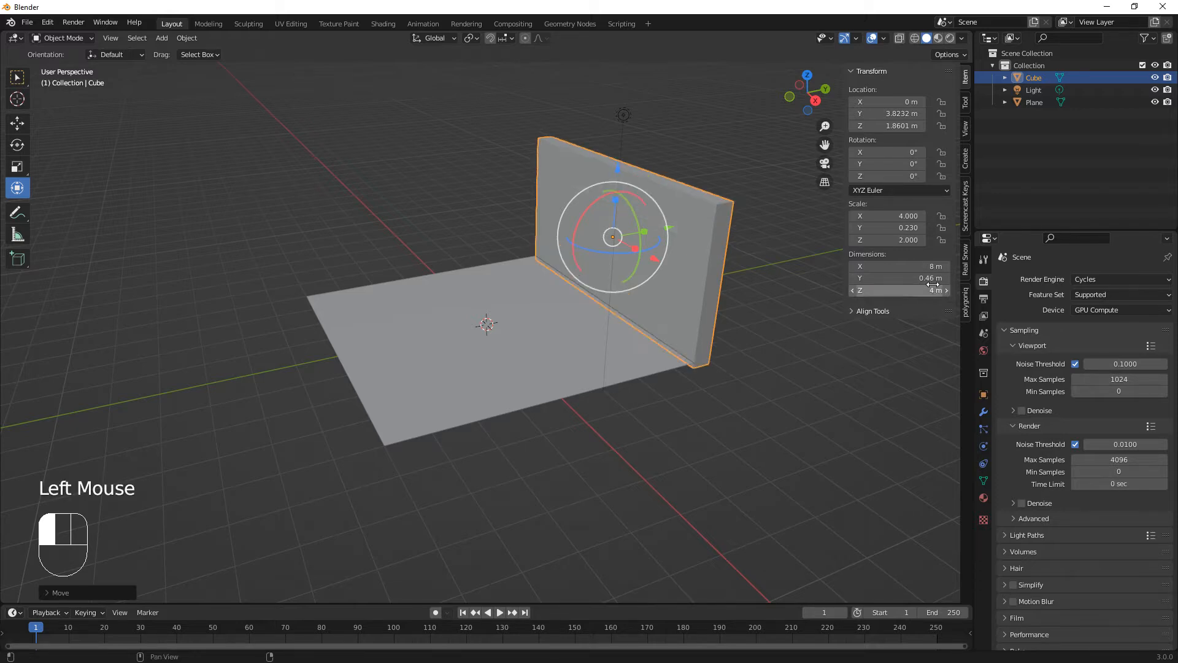
pyautogui.moveTo(664, 399); pyautogui.dragTo(641, 234, button='middle')
pyautogui.moveTo(640, 183); pyautogui.dragTo(636, 176)
pyautogui.moveTo(640, 336); pyautogui.dragTo(705, 370, button='middle')
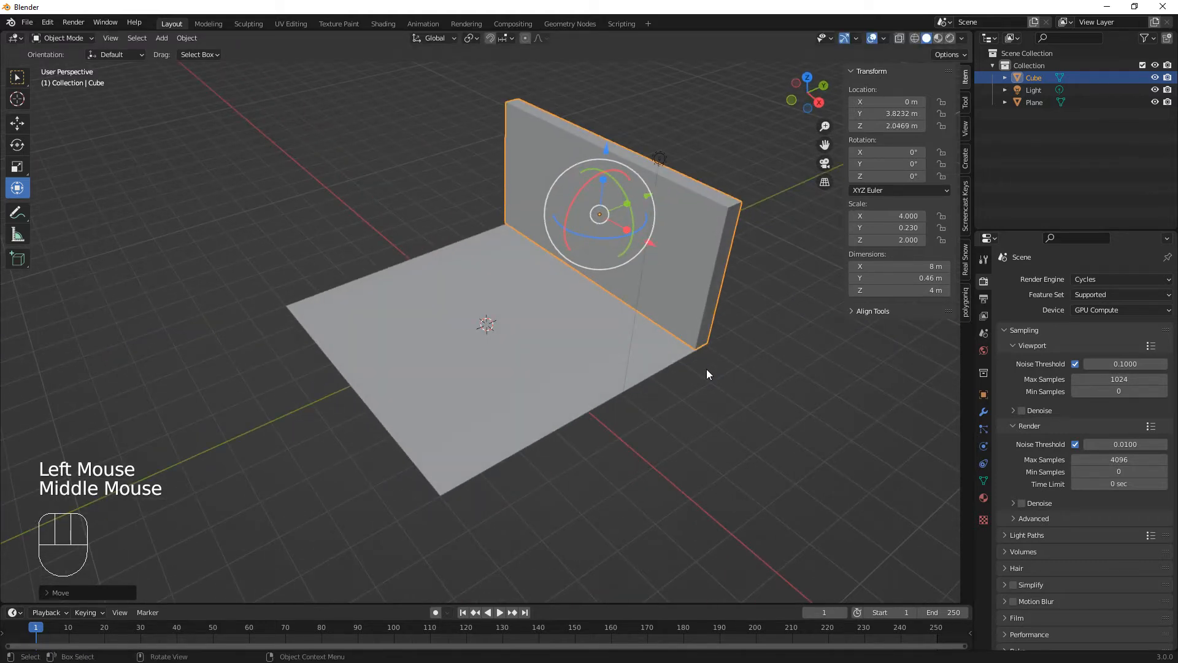
# Step: Duplicate the wall along Y to about -0.97 m and rotate the copy 90° about Z
pyautogui.hotkey('shift', 'd')
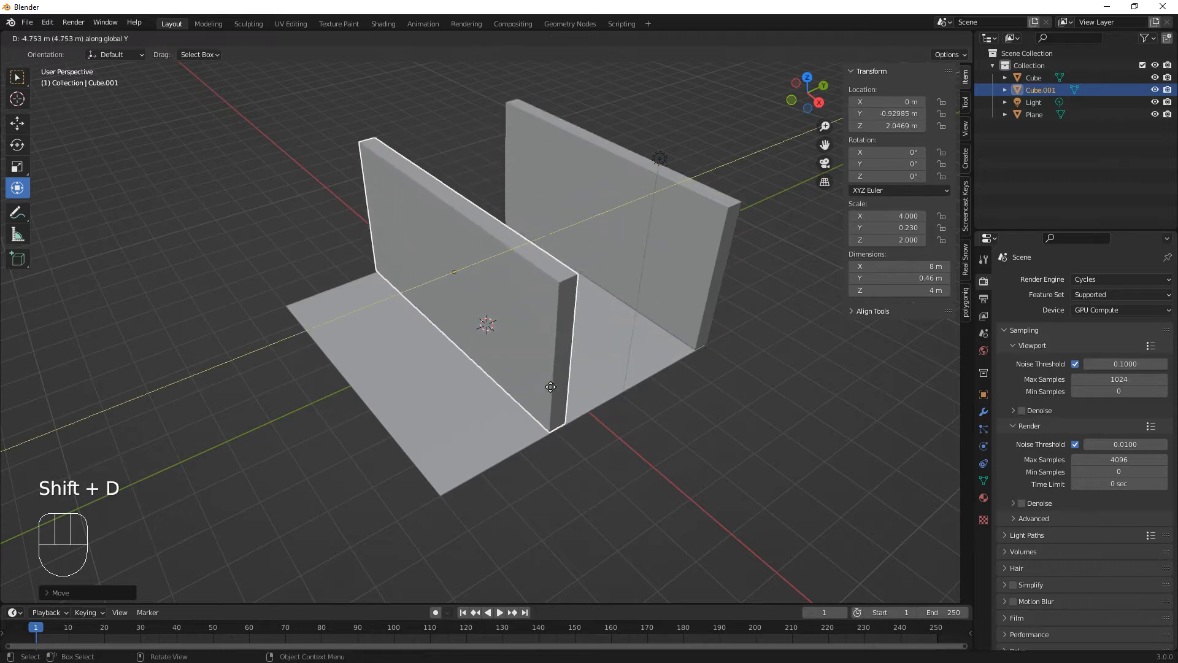
pyautogui.click(550, 385)
pyautogui.press('r')
pyautogui.write('z')
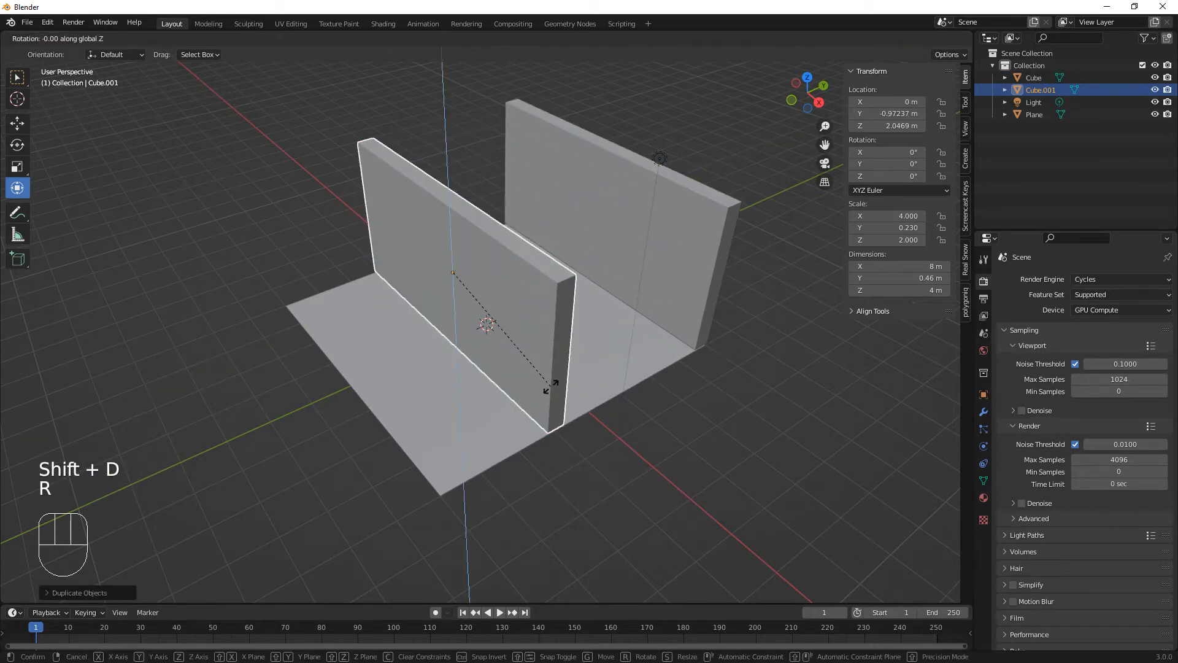
pyautogui.write('90')
pyautogui.press('Return')
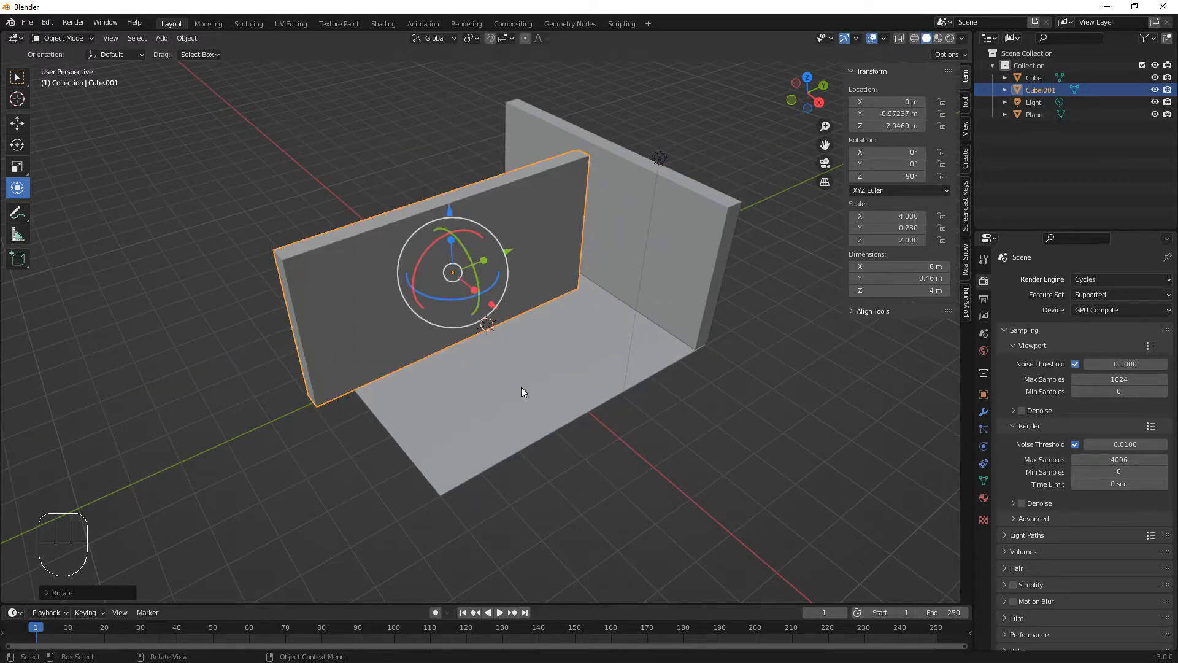
# Step: Move the rotated wall to about X -3.75 m and Y 0.01 m, along the floor's adjacent edge to form a corner
pyautogui.moveTo(521, 388); pyautogui.dragTo(526, 311, button='middle')
pyautogui.moveTo(526, 312); pyautogui.dragTo(424, 286)
pyautogui.moveTo(423, 287); pyautogui.dragTo(499, 376, button='middle')
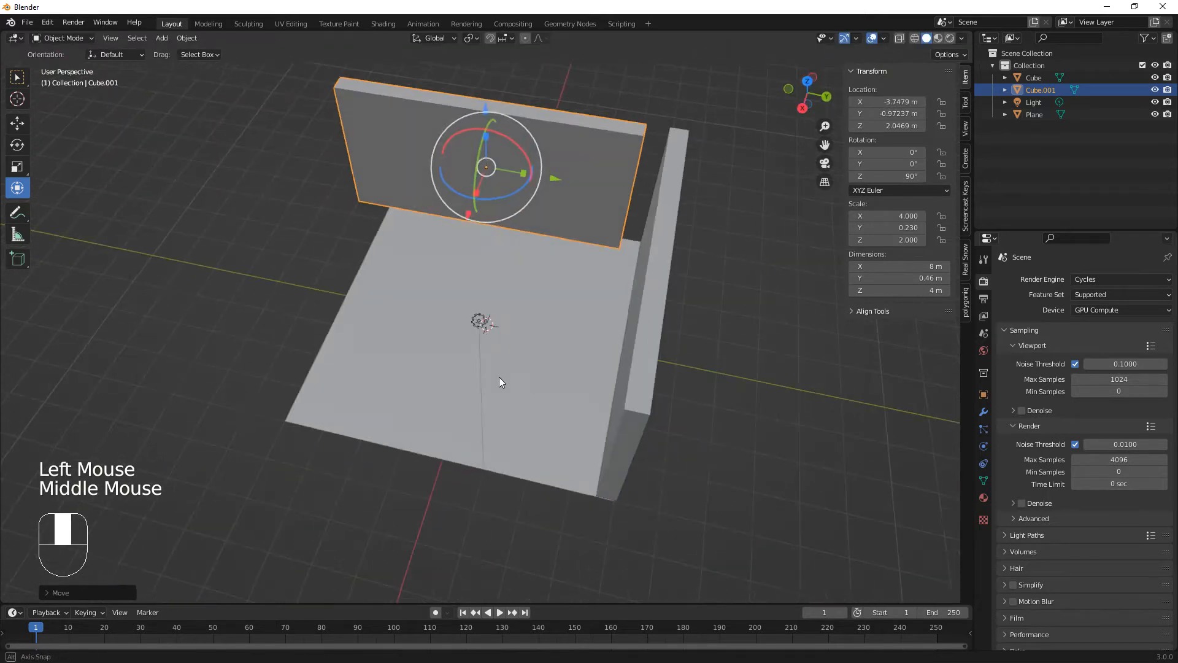
pyautogui.moveTo(555, 179); pyautogui.dragTo(587, 306)
pyautogui.moveTo(587, 305); pyautogui.dragTo(591, 305, button='middle')
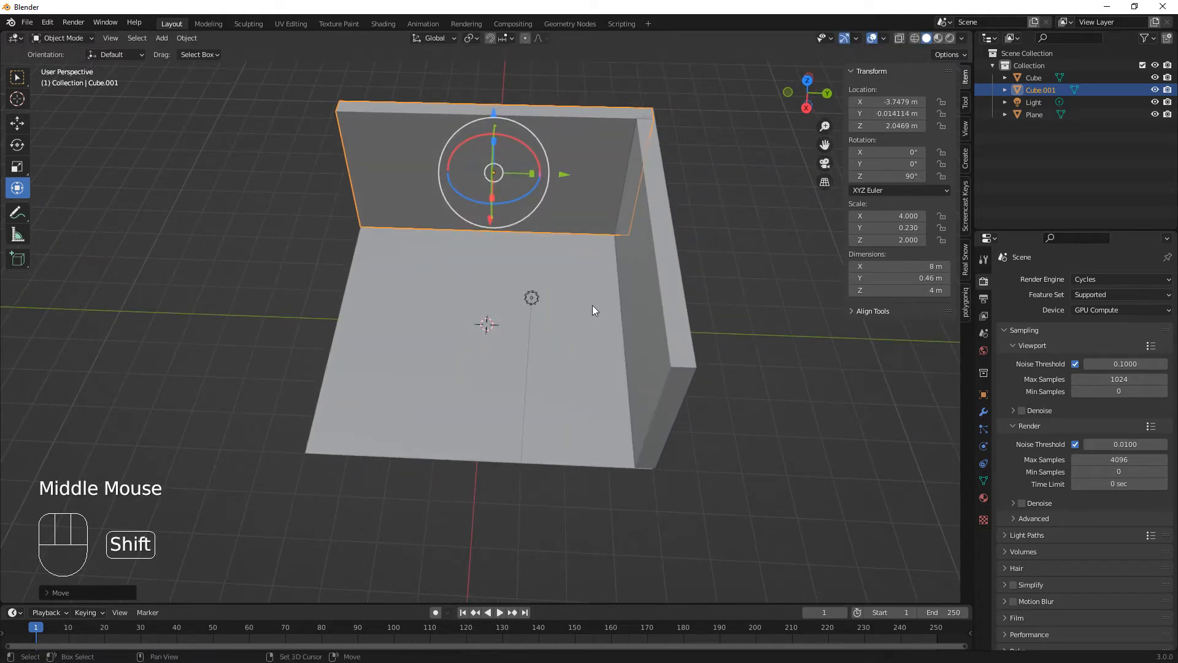
# Step: Duplicate the second wall along X to about -0.77 m and rotate the copy 90° about Z
pyautogui.hotkey('shift', 'd')
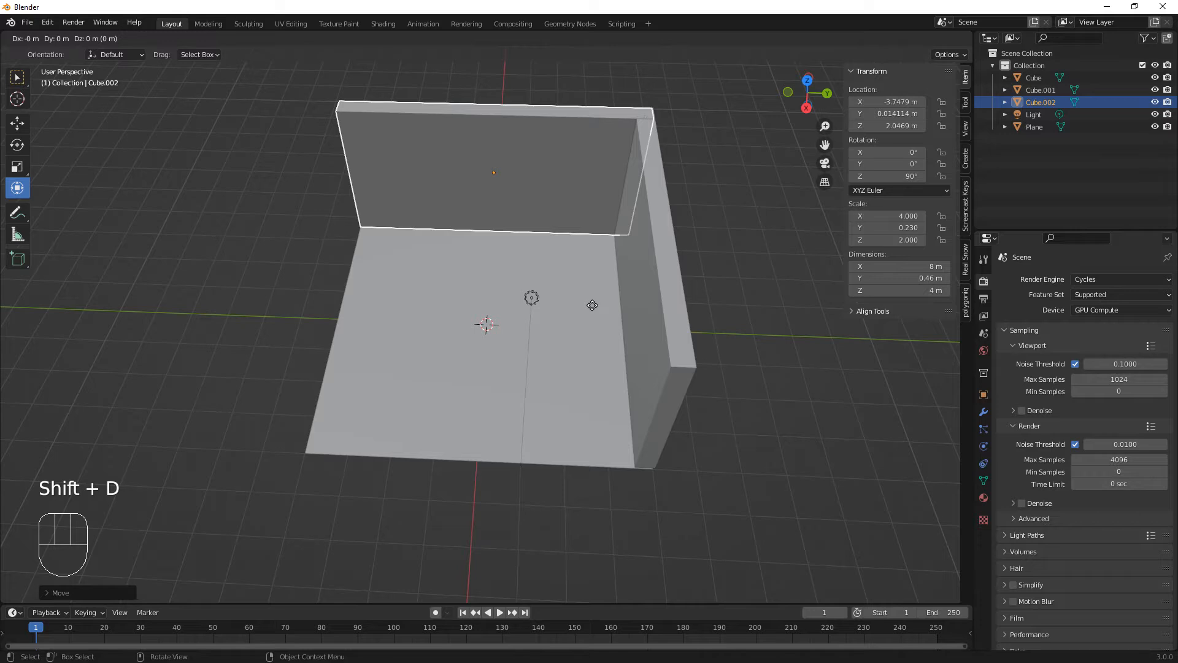
pyautogui.press('x')
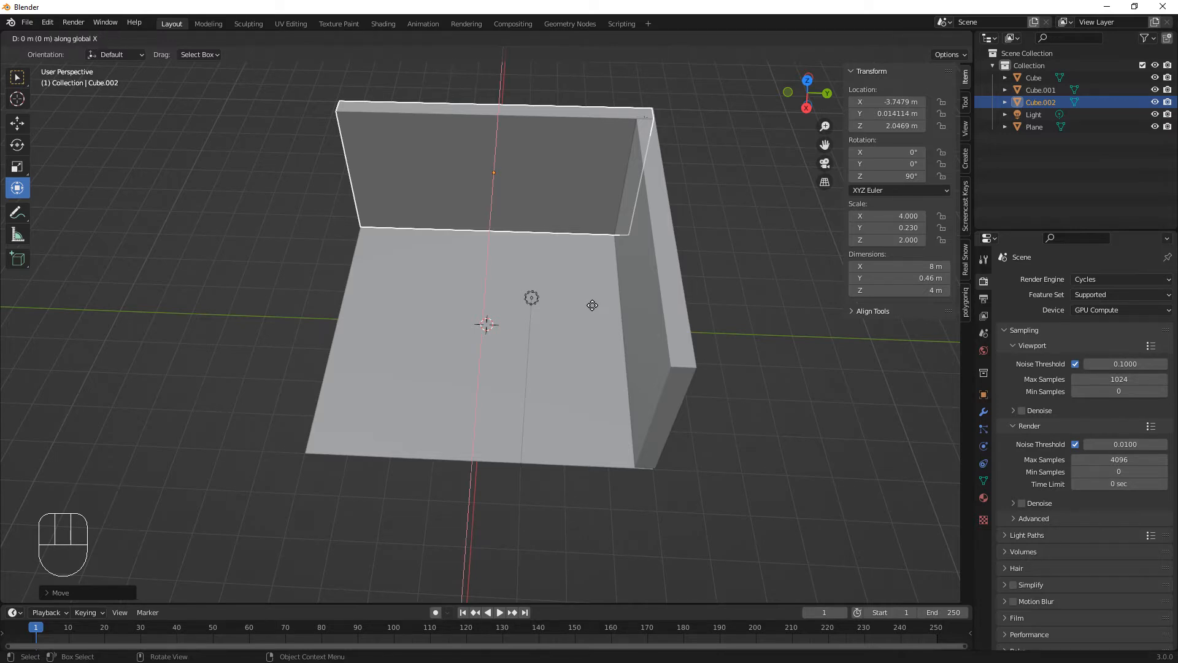
pyautogui.click(583, 386)
pyautogui.press('r')
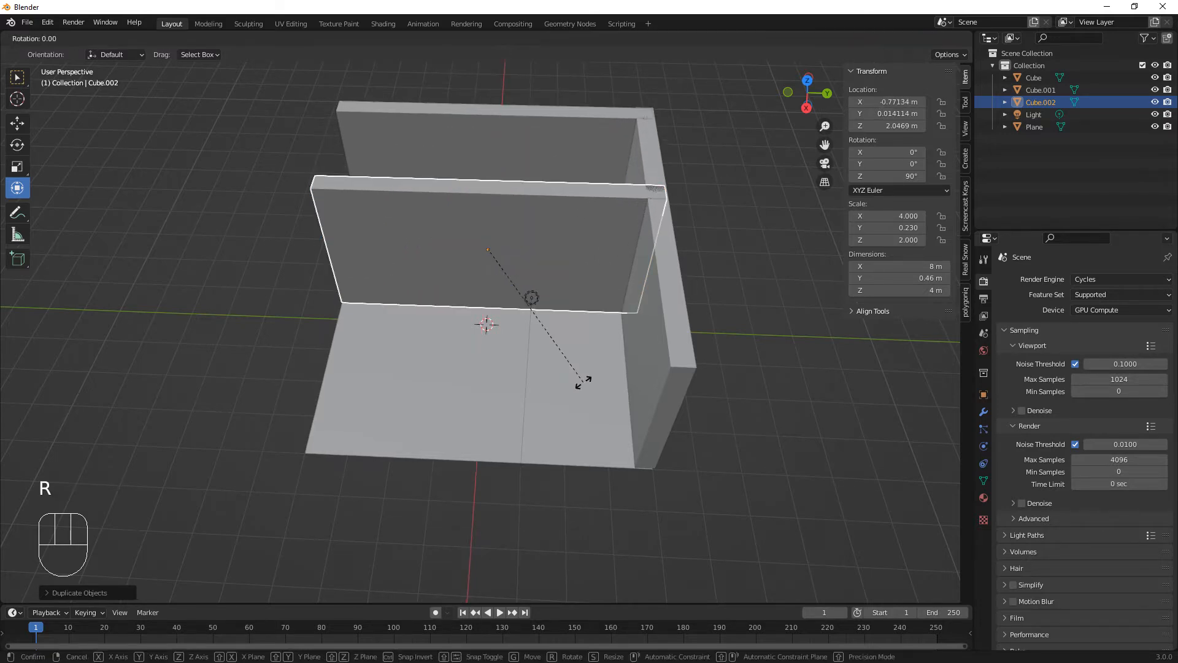
pyautogui.press('z')
pyautogui.press('9')
pyautogui.press('0')
pyautogui.click(543, 379)
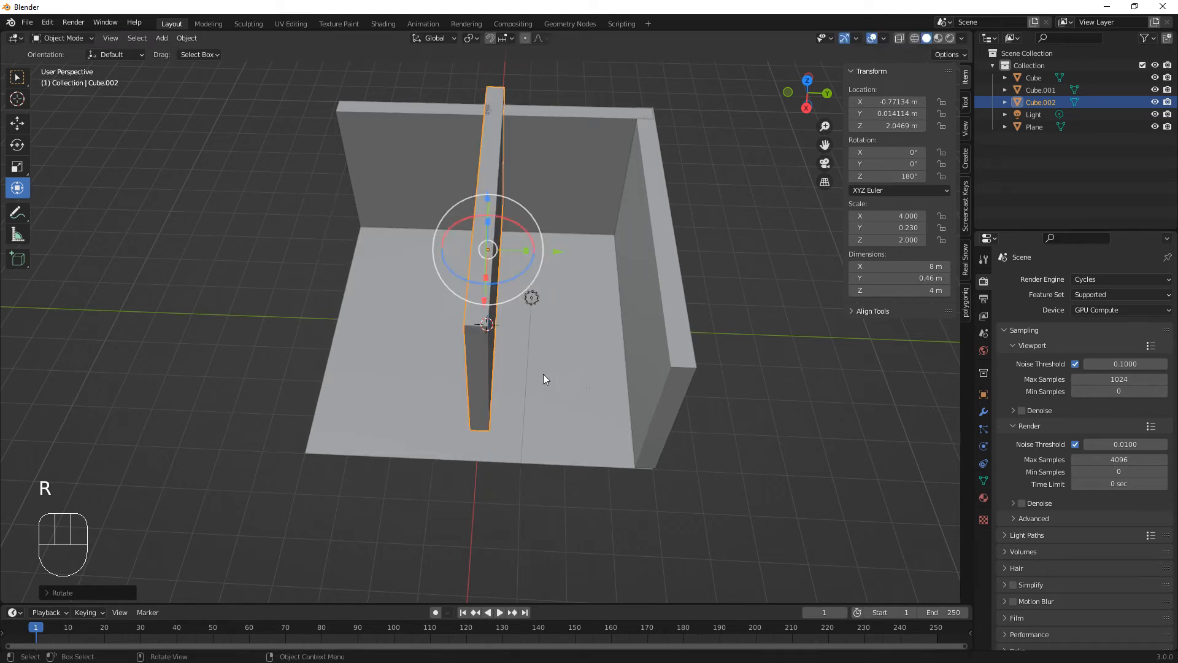
# Step: Move the third wall to about X -4.84 m and Y -2.26 m so it crosses the second wall
pyautogui.moveTo(558, 252); pyautogui.dragTo(454, 242)
pyautogui.moveTo(455, 242); pyautogui.dragTo(506, 341, button='middle')
pyautogui.moveTo(493, 341); pyautogui.dragTo(335, 315)
pyautogui.moveTo(540, 376); pyautogui.dragTo(429, 392, button='middle')
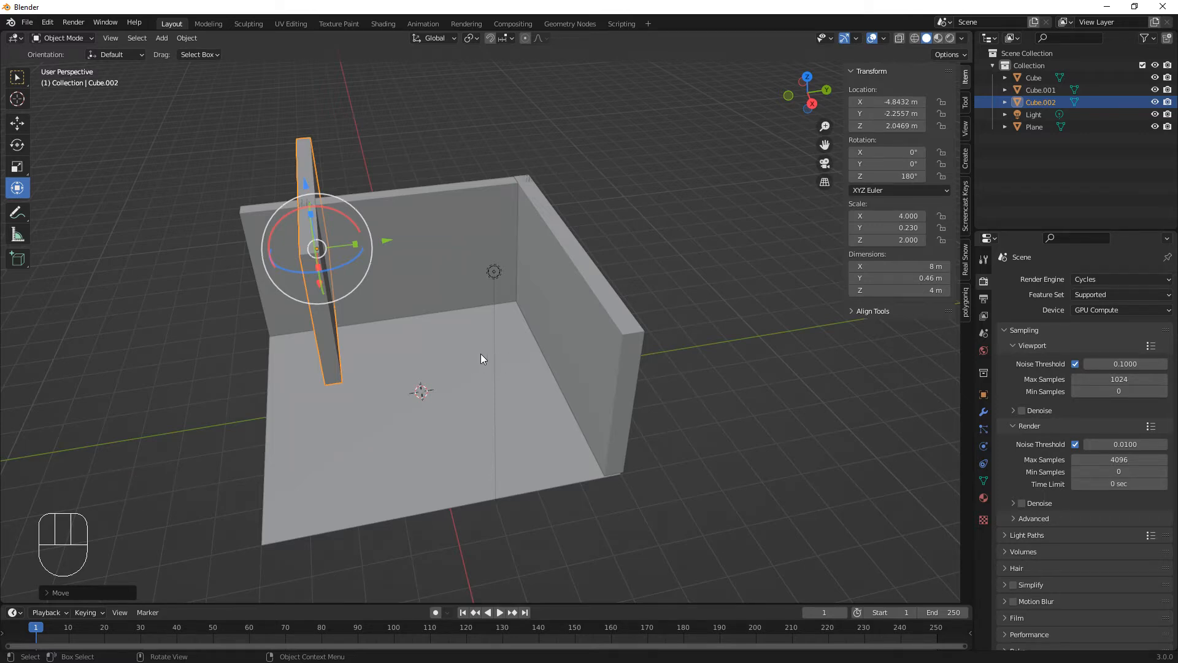
# Step: Add a new cube at the origin and raise it to about 0.82 m in Z
pyautogui.hotkey('shift', 'a')
pyautogui.moveTo(446, 399)
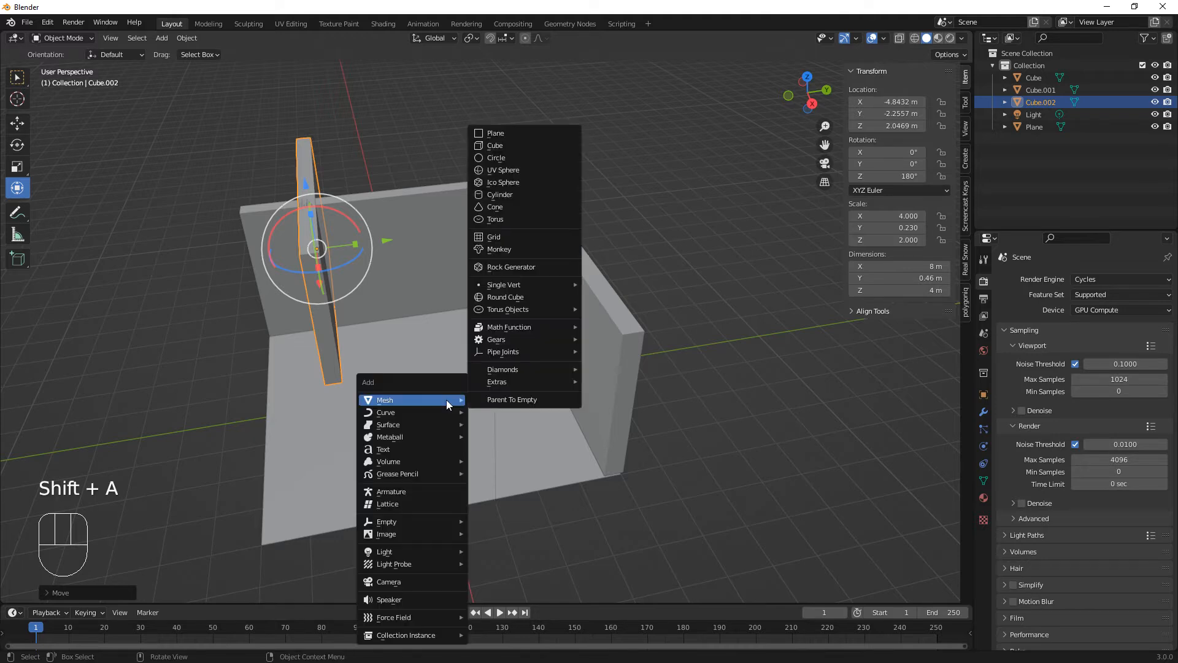
pyautogui.click(500, 147)
pyautogui.moveTo(448, 398); pyautogui.dragTo(498, 433, button='middle')
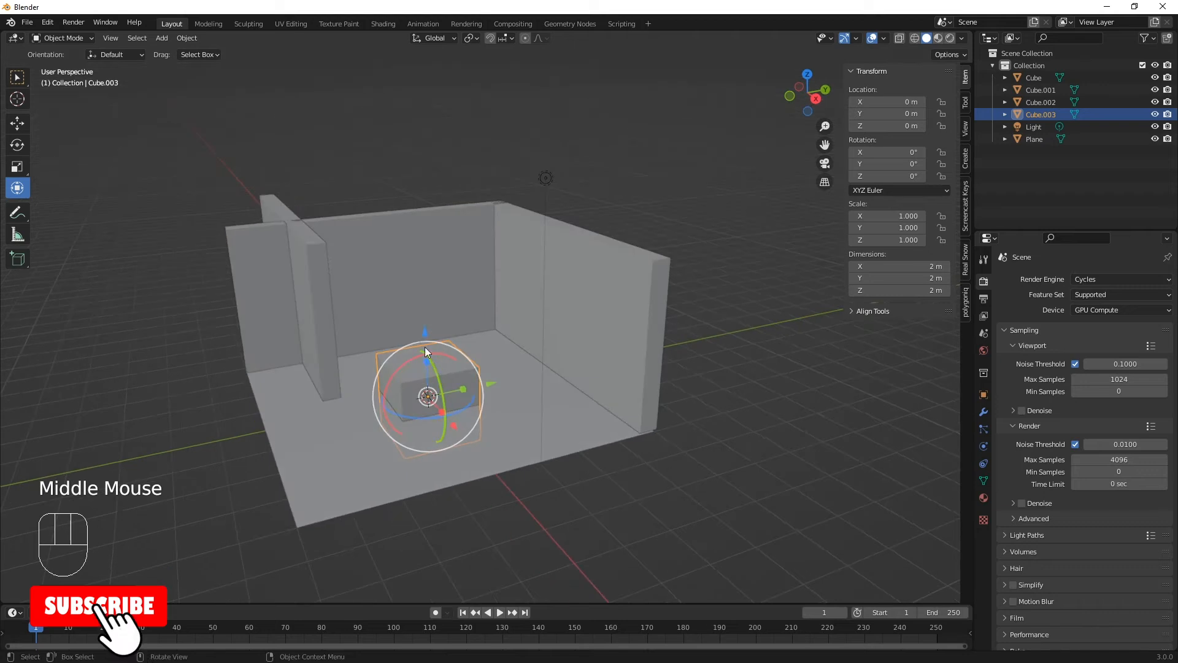
pyautogui.moveTo(424, 352); pyautogui.dragTo(423, 305)
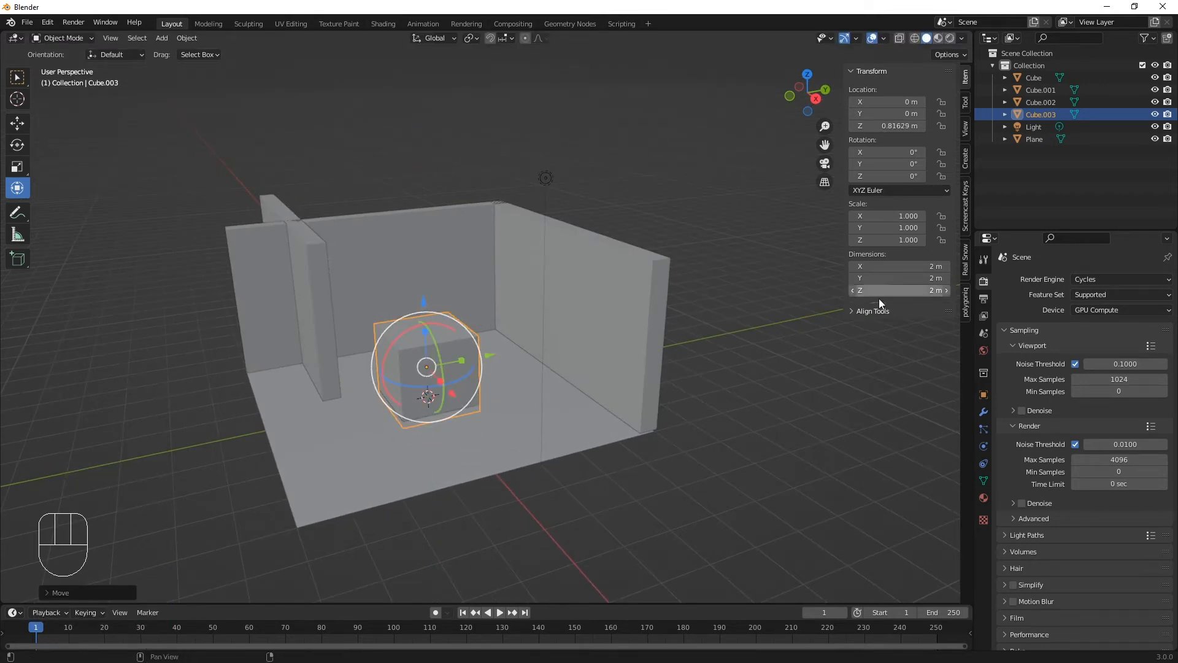
# Step: Set the new cube's Z dimension to 2.4 m
pyautogui.click(922, 291)
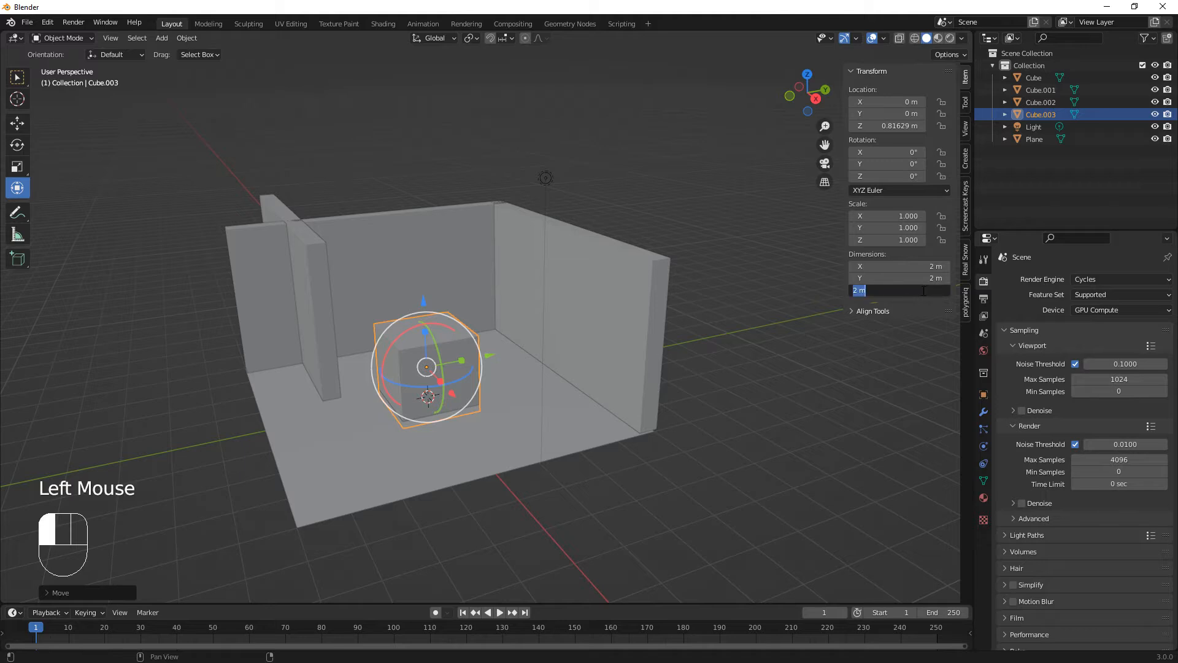
pyautogui.write('2.4')
pyautogui.press('Return')
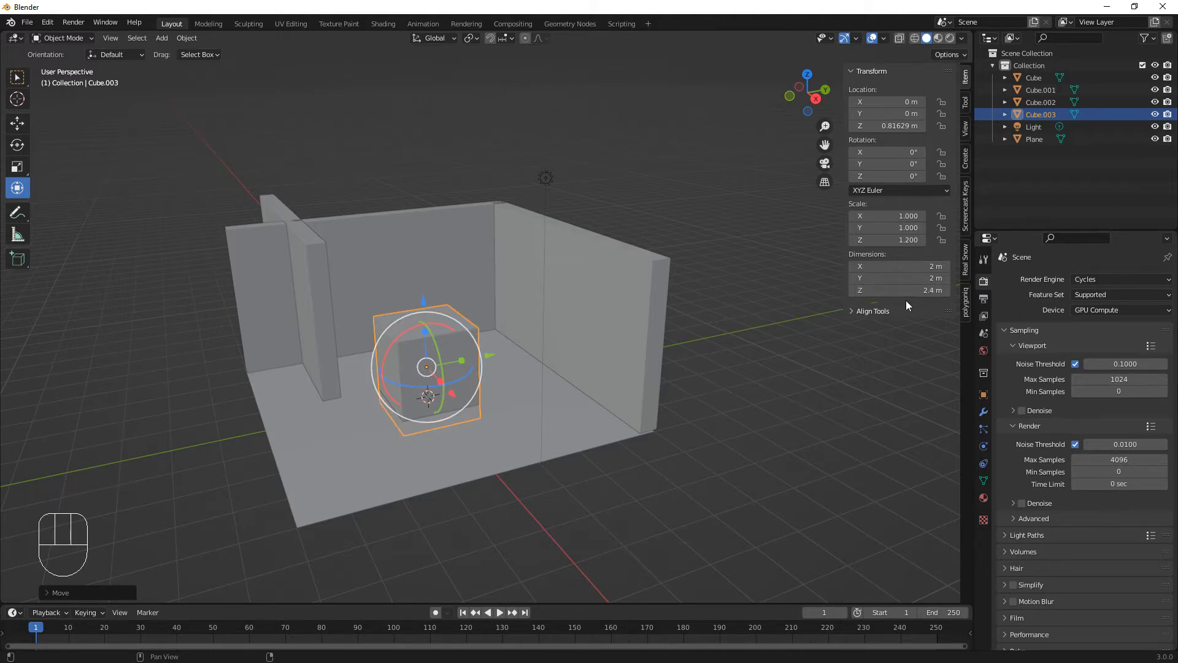
# Step: Set the new block's Y dimension to 1 m
pyautogui.click(937, 278)
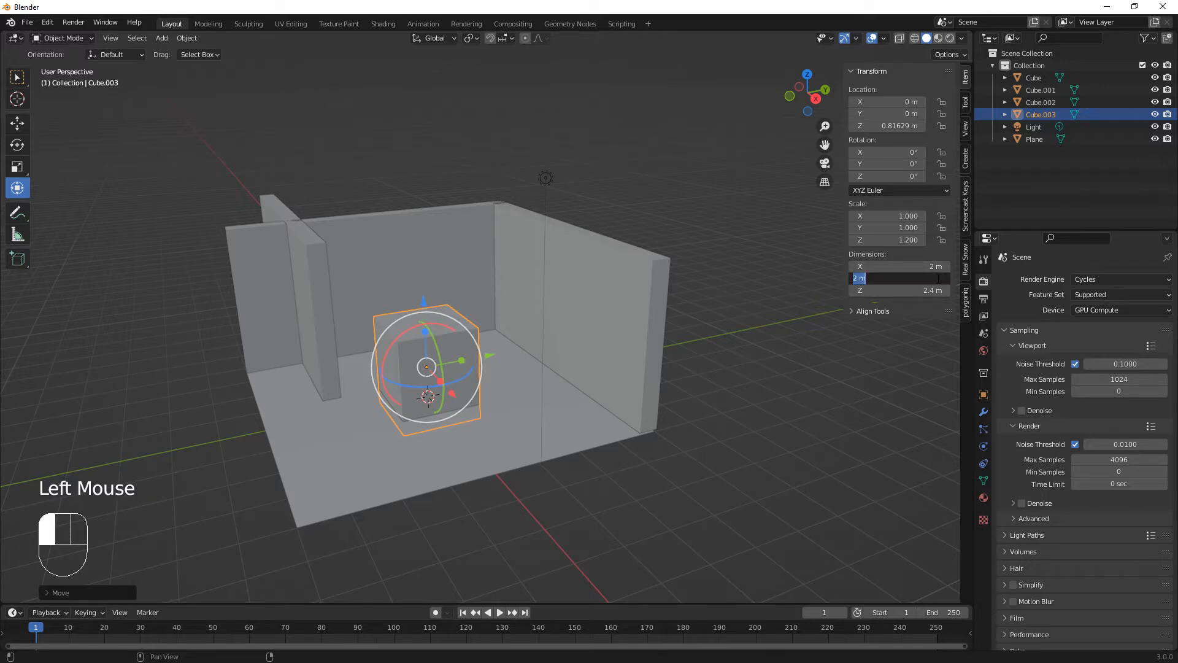
pyautogui.click(934, 266)
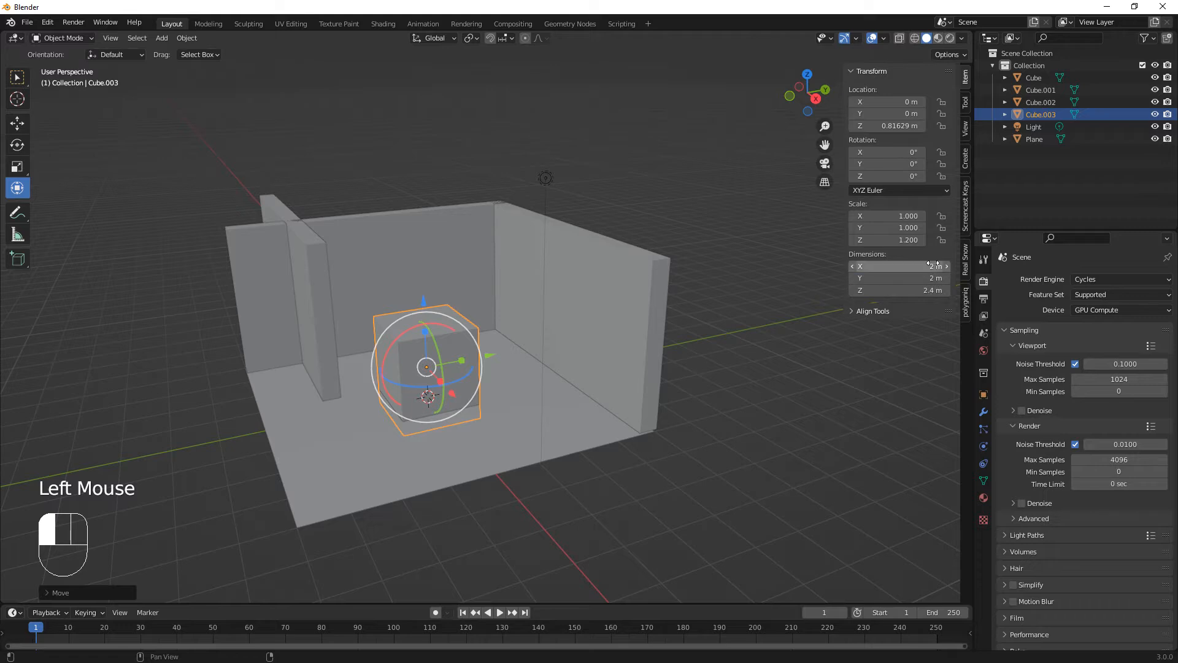
pyautogui.click(932, 278)
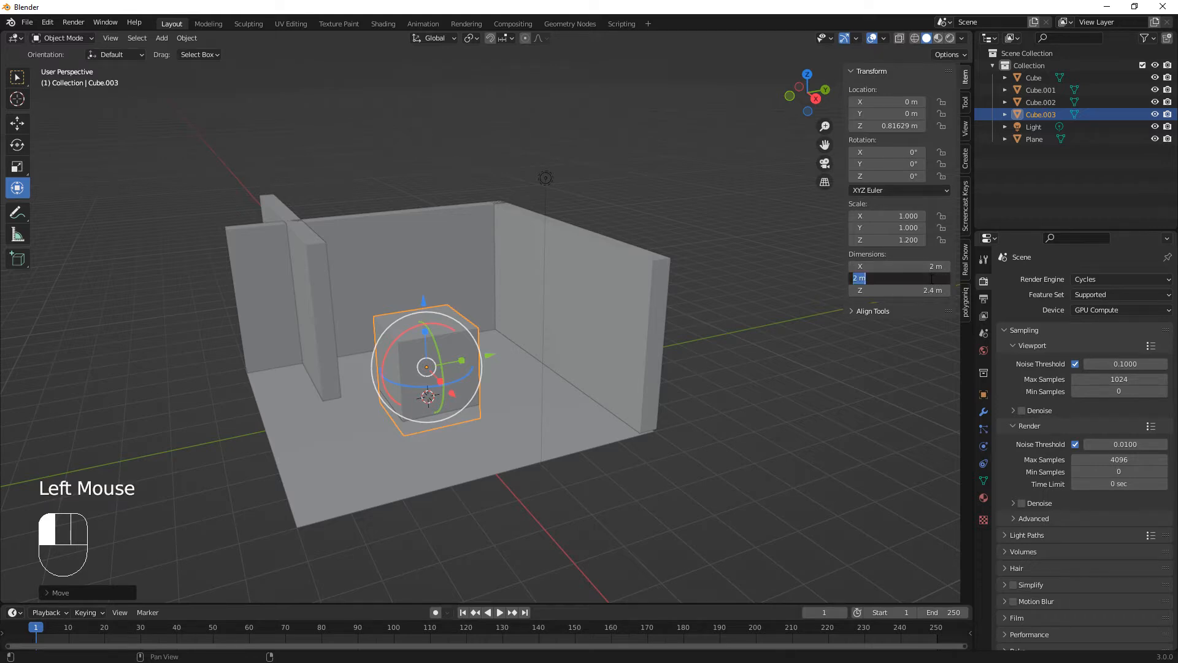
pyautogui.write('1')
pyautogui.press('Return')
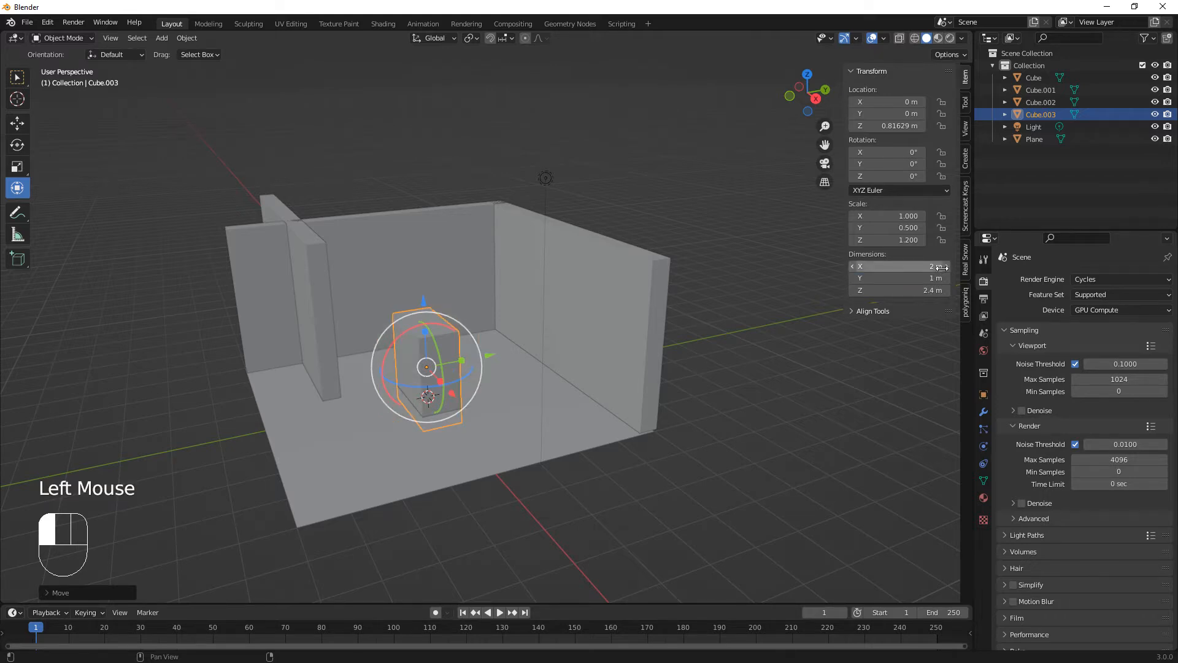
# Step: Set the new block's Y dimension to 1.5 m and its X dimension to 1 m
pyautogui.click(934, 280)
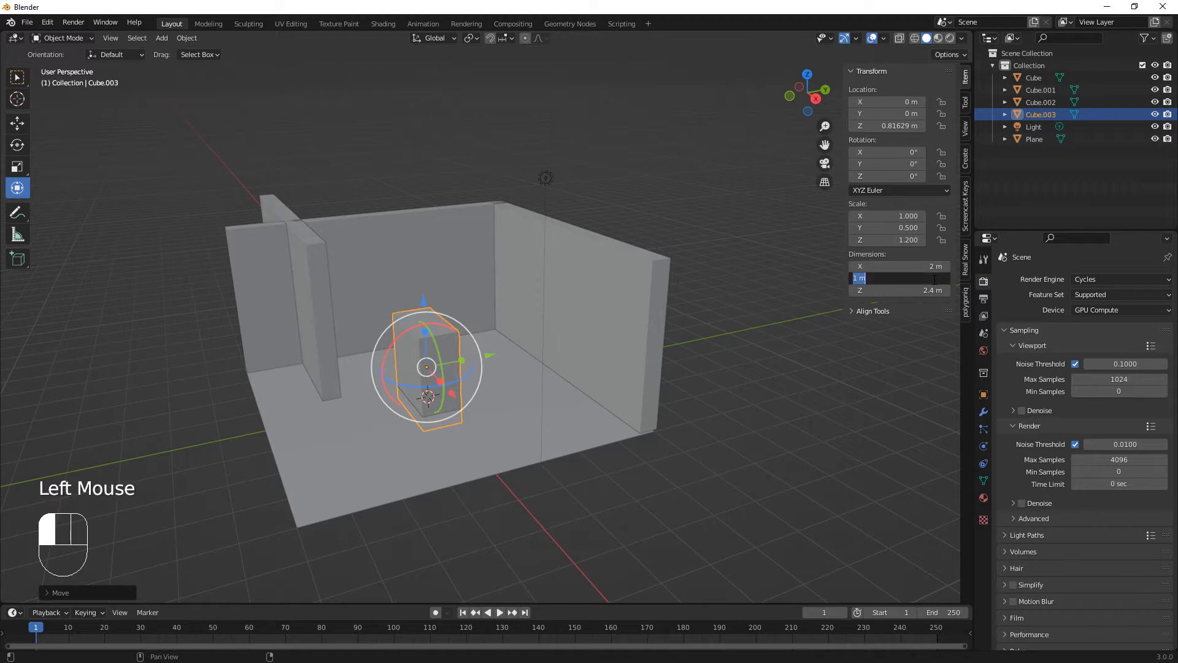
pyautogui.write('1.5')
pyautogui.press('Return')
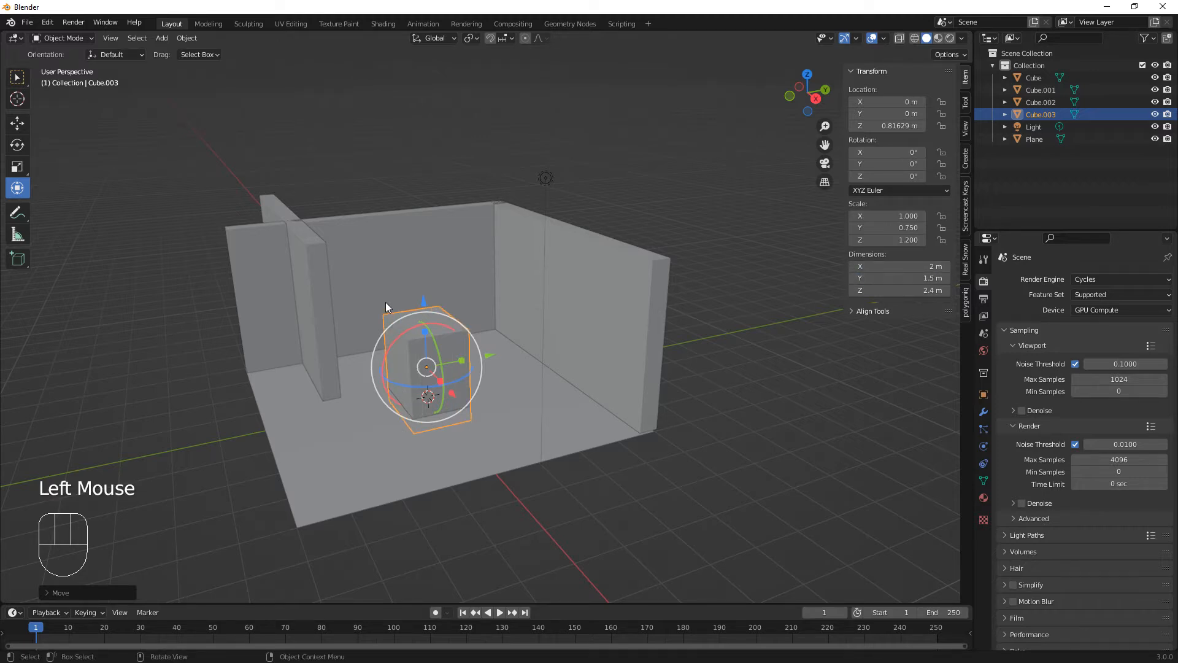
pyautogui.doubleClick(934, 267)
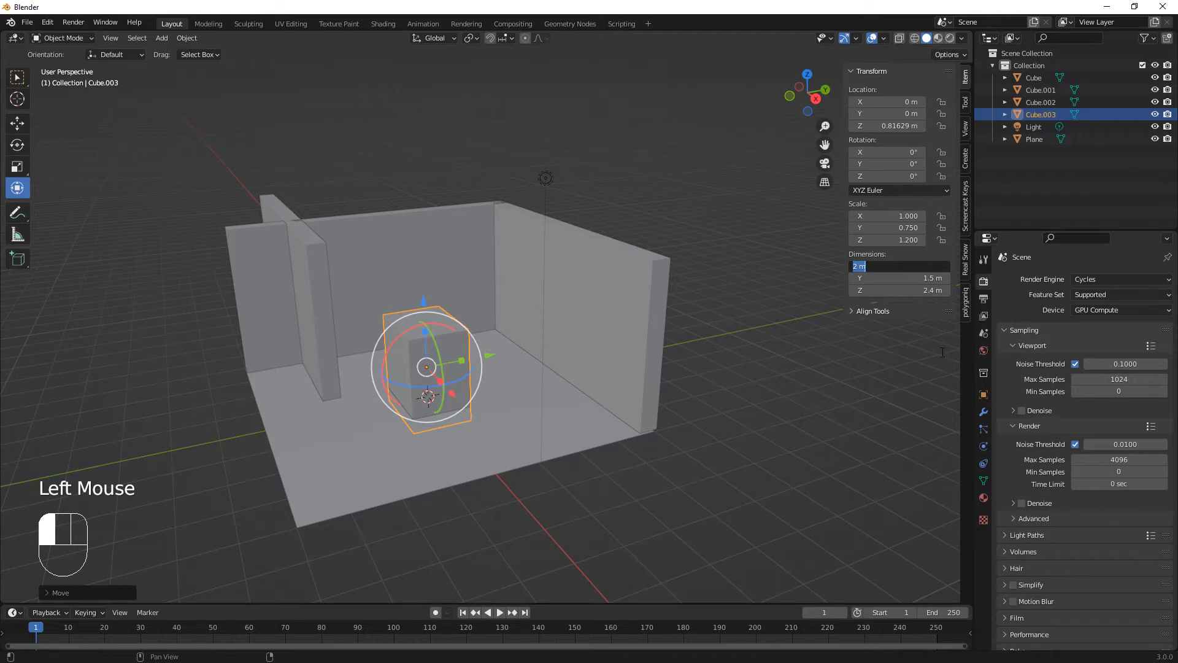
pyautogui.write('1')
pyautogui.press('Return')
# Step: Raise the block to about 1.18 m in Z so that it stands on the floor
pyautogui.scroll(2, 458, 457)
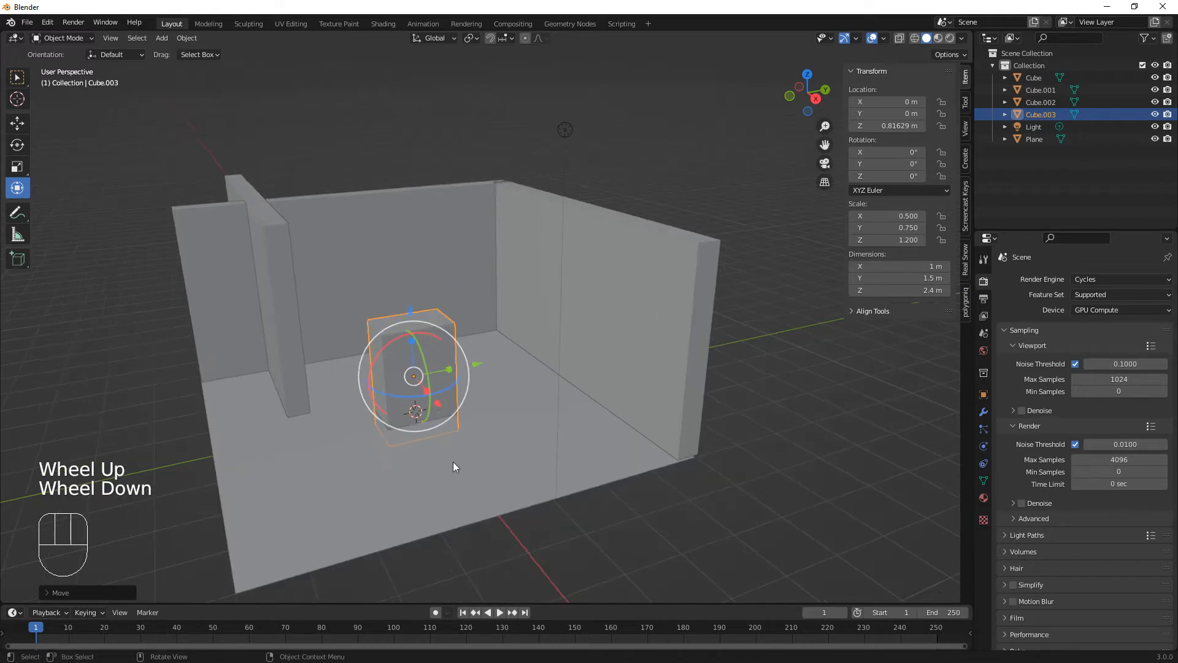
pyautogui.scroll(1, 466, 464)
pyautogui.moveTo(485, 466); pyautogui.dragTo(770, 303, button='middle')
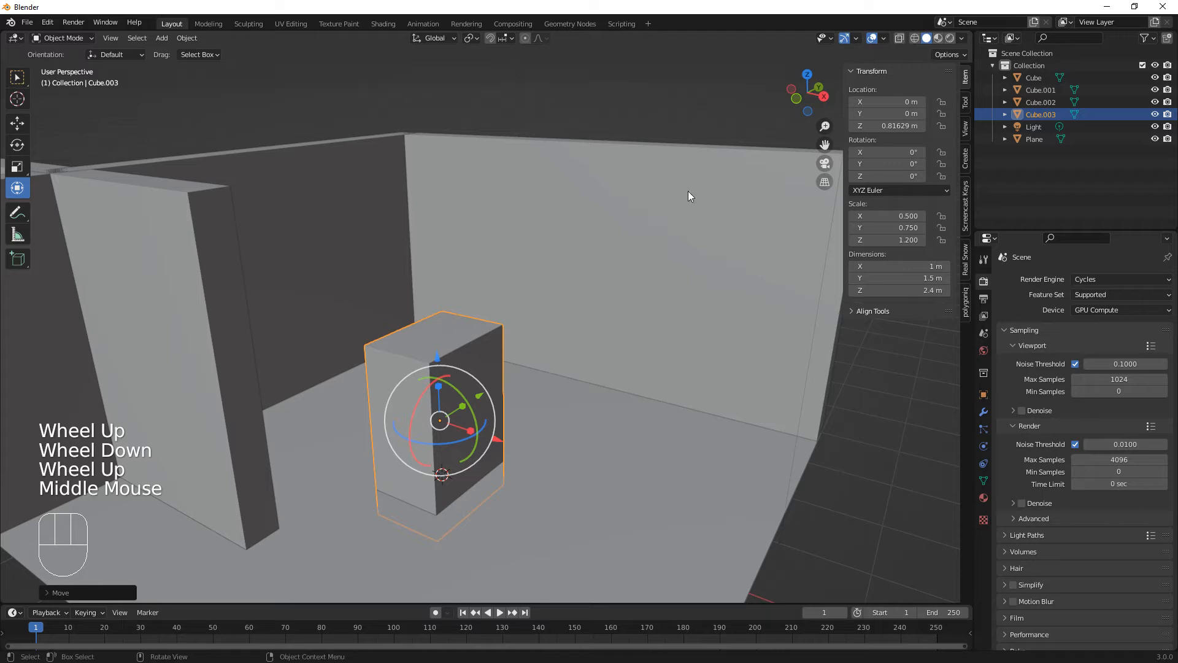
pyautogui.moveTo(438, 357); pyautogui.dragTo(427, 331)
pyautogui.moveTo(427, 332); pyautogui.dragTo(479, 374, button='middle')
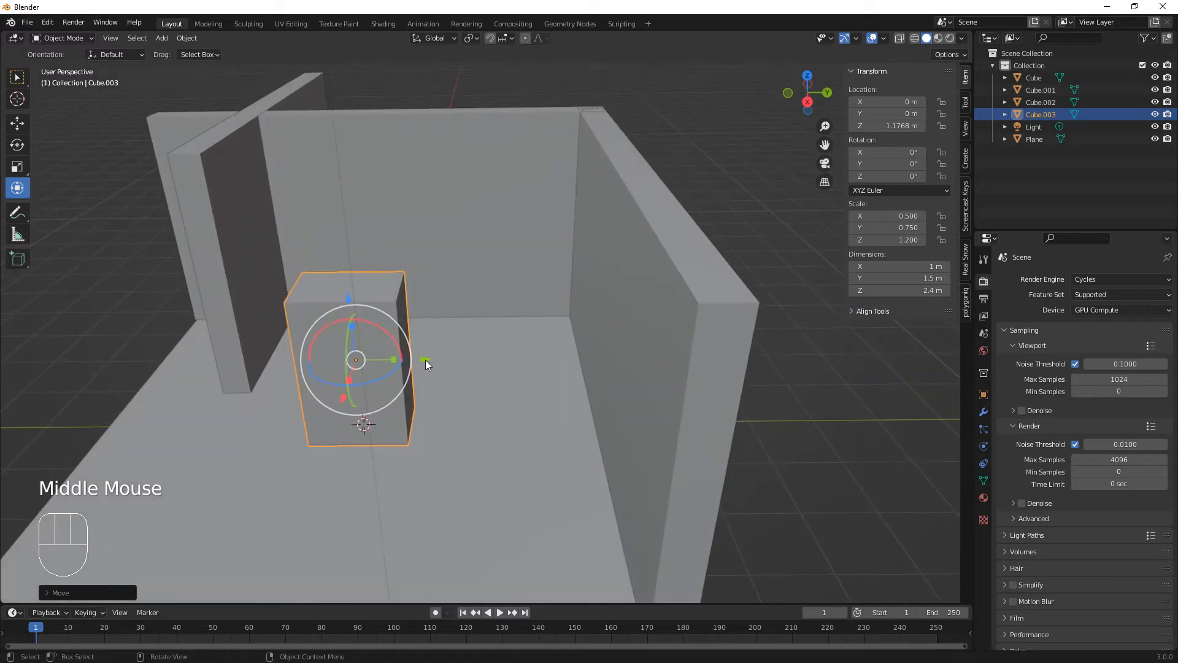
# Step: Move the block into the back corner of the room, at about Y 2.73 m and X -2.90 m
pyautogui.moveTo(426, 361); pyautogui.dragTo(615, 345)
pyautogui.moveTo(646, 447); pyautogui.dragTo(720, 440, button='middle')
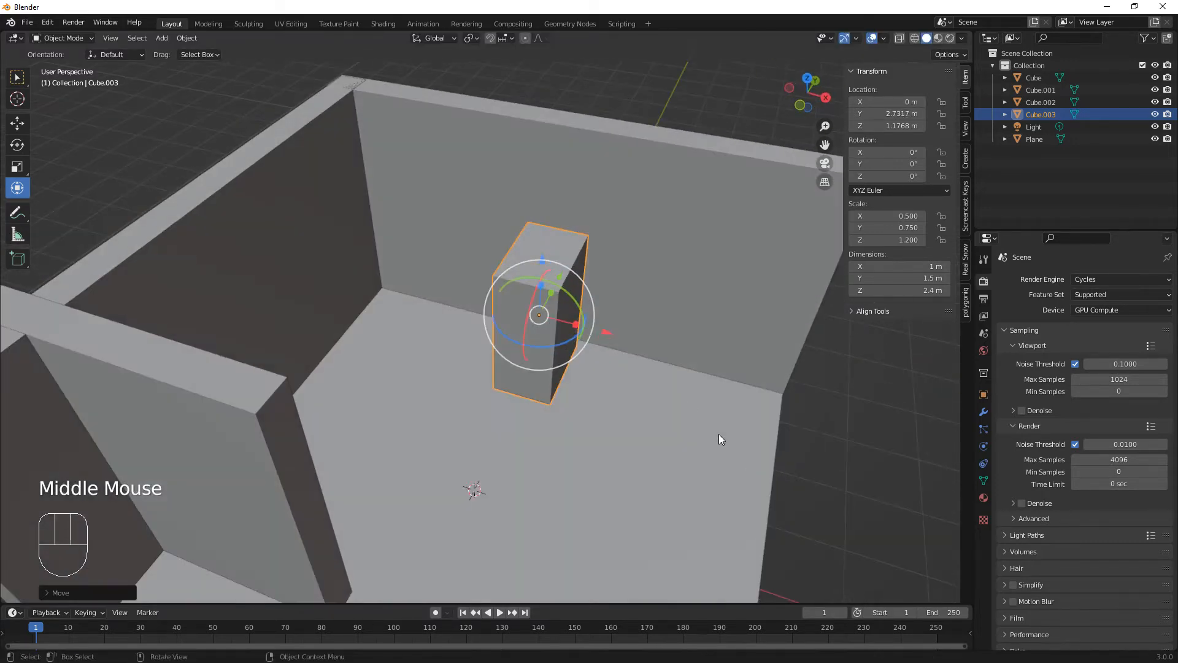
pyautogui.moveTo(616, 335); pyautogui.dragTo(447, 300)
pyautogui.moveTo(455, 311); pyautogui.dragTo(436, 339, button='middle')
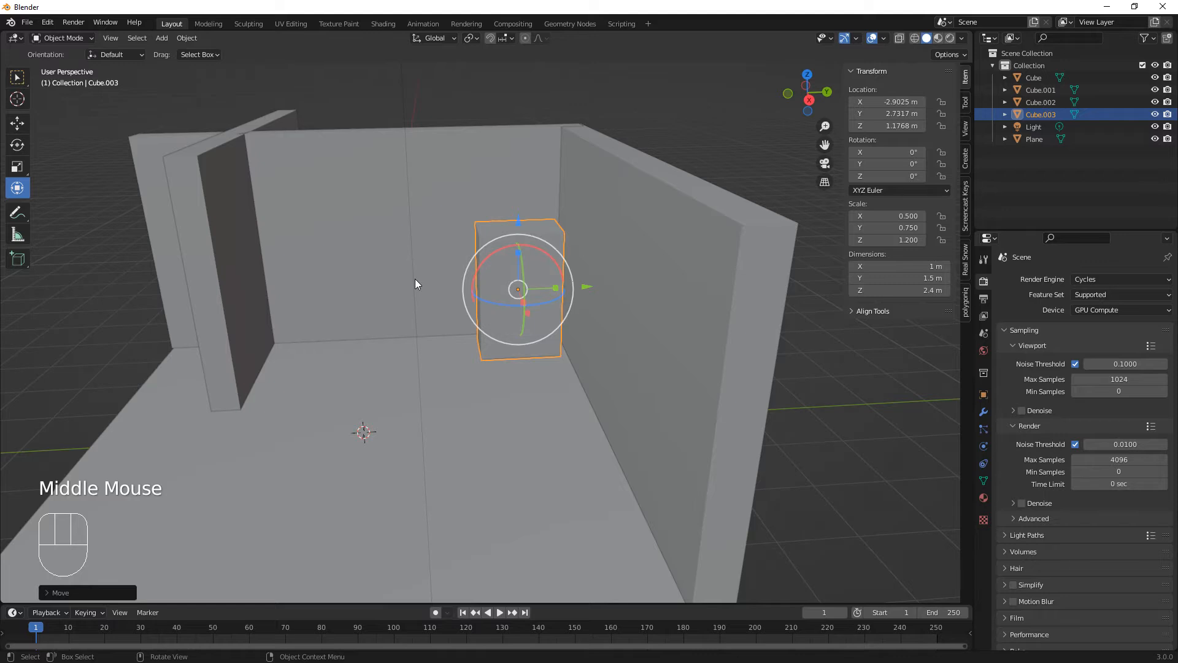
# Step: Shift the third wall slightly along Y toward the block in the corner
pyautogui.keyDown('shift'); pyautogui.moveTo(415, 279); pyautogui.dragTo(518, 350, button='middle'); pyautogui.keyUp('shift')
pyautogui.click(272, 306)
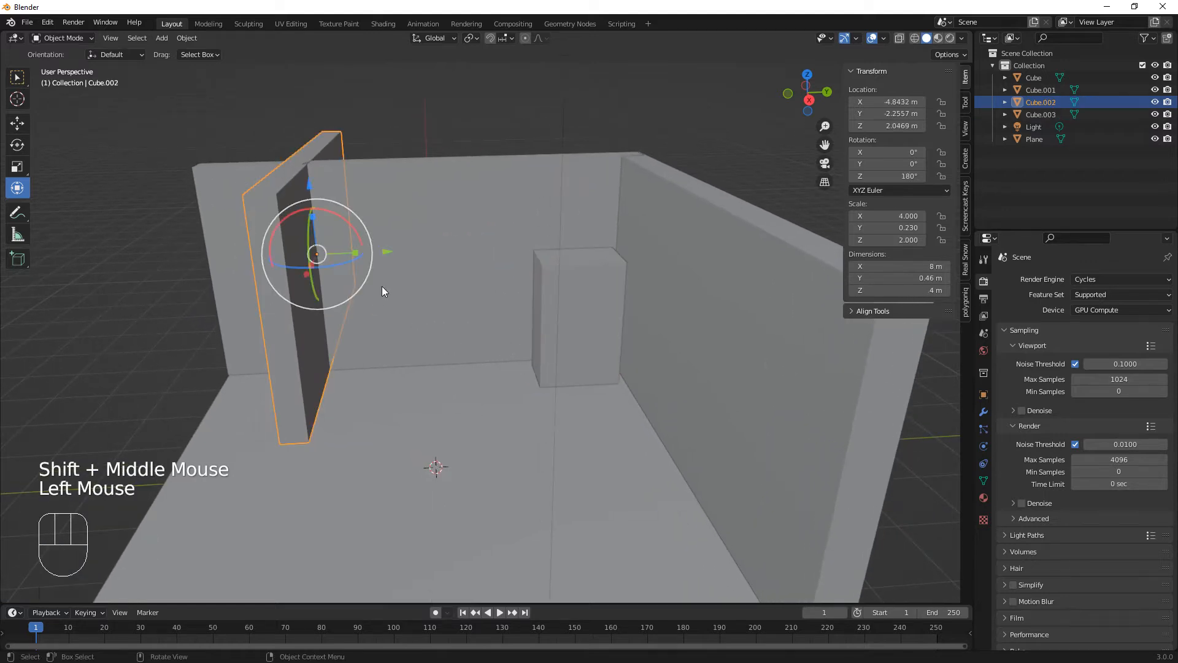
pyautogui.moveTo(384, 250); pyautogui.dragTo(409, 249)
pyautogui.click(523, 418)
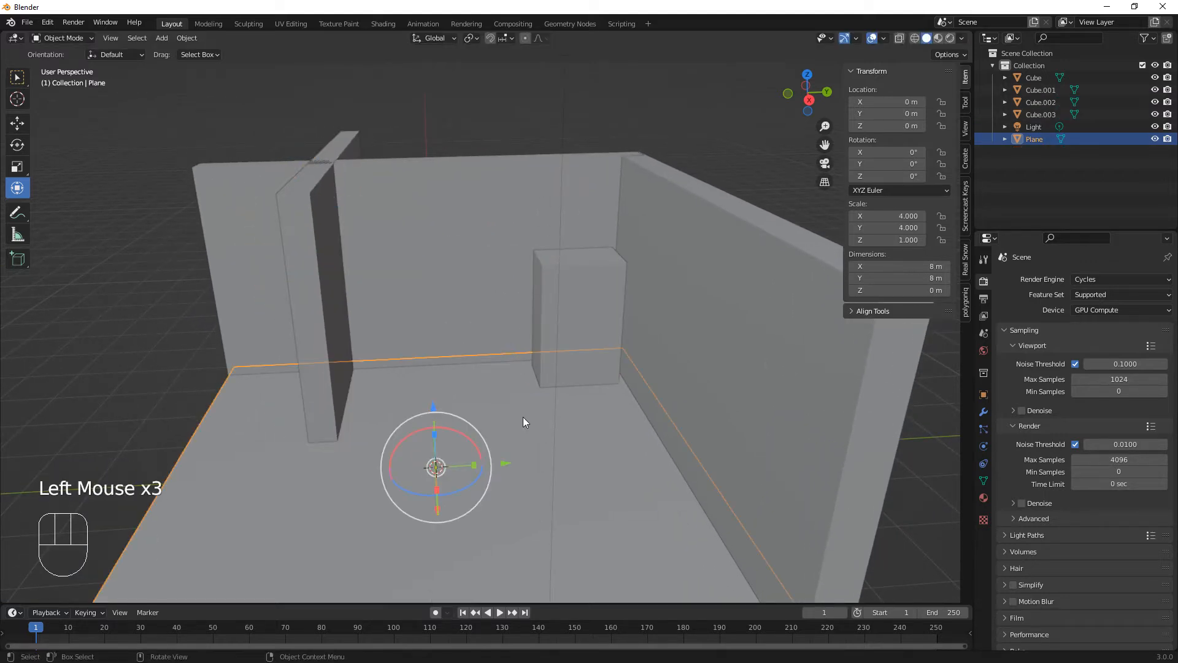
# Step: Duplicate the corner block along Y to about -0.79 m, beside the third wall
pyautogui.click(568, 315)
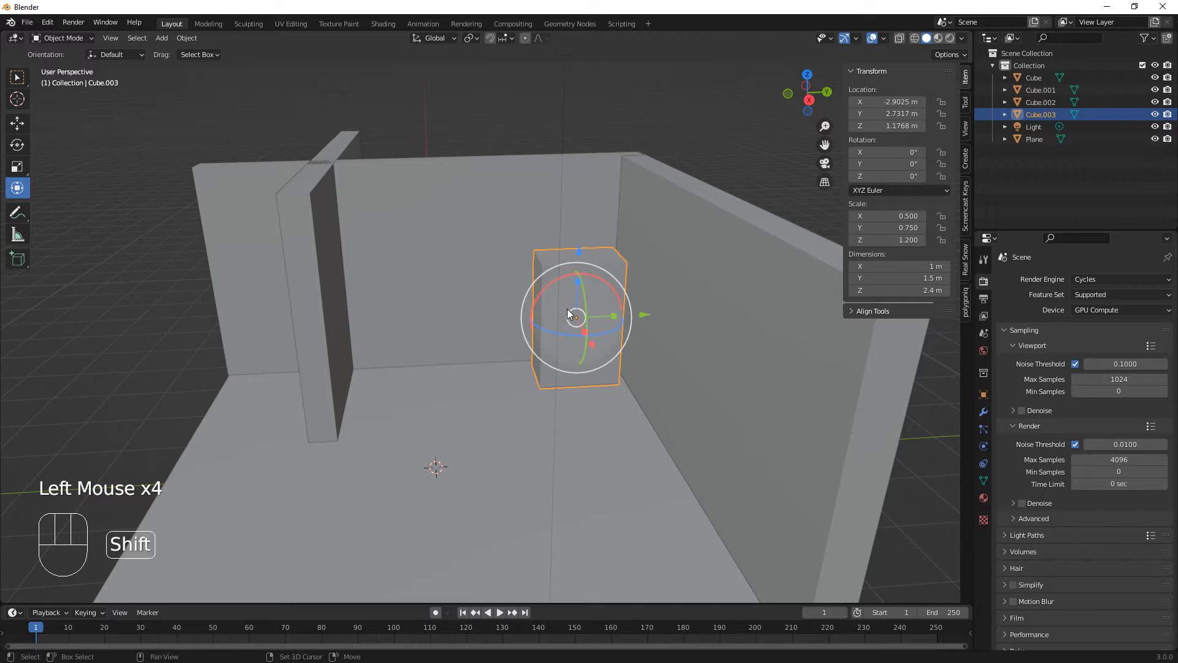
pyautogui.hotkey('shift', 'd')
pyautogui.press('y')
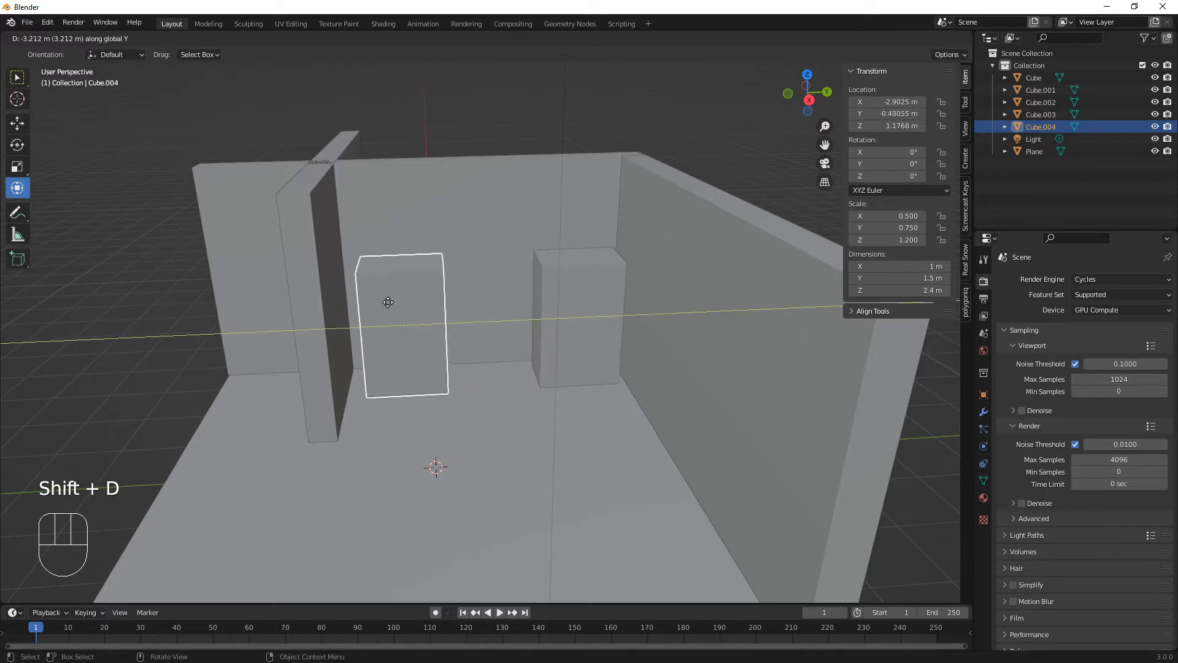
pyautogui.click(384, 305)
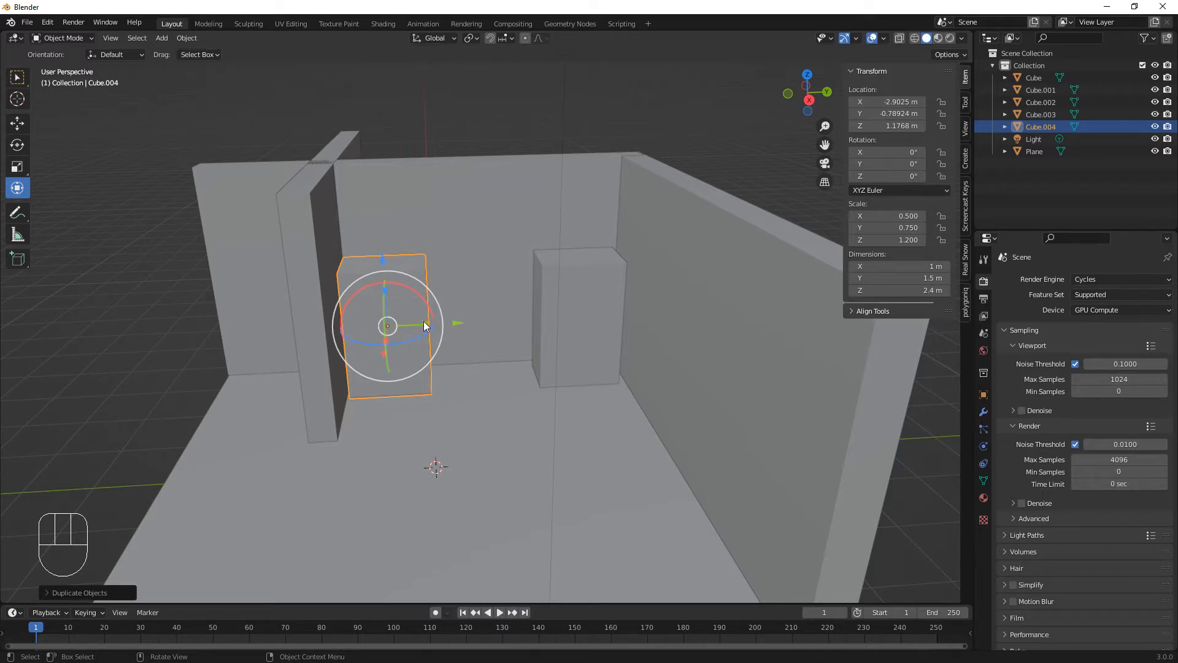
# Step: Narrow the duplicated block by setting its Y dimension to 1.1 m
pyautogui.moveTo(425, 325); pyautogui.dragTo(412, 328)
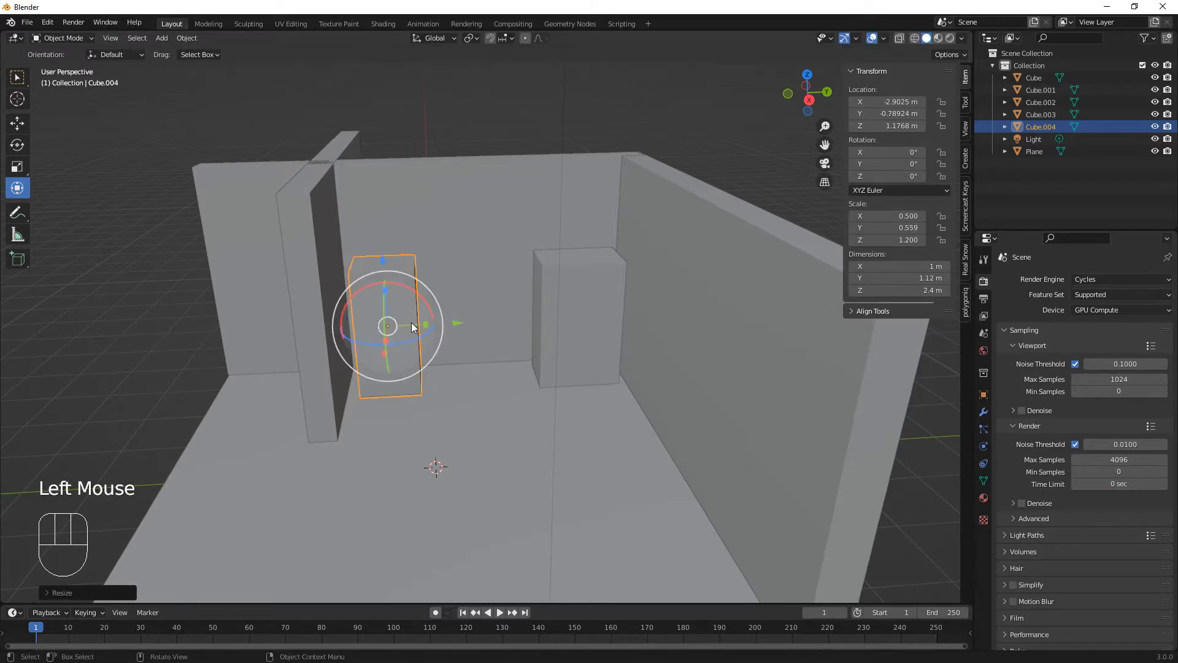
pyautogui.doubleClick(933, 279)
pyautogui.write('1.1')
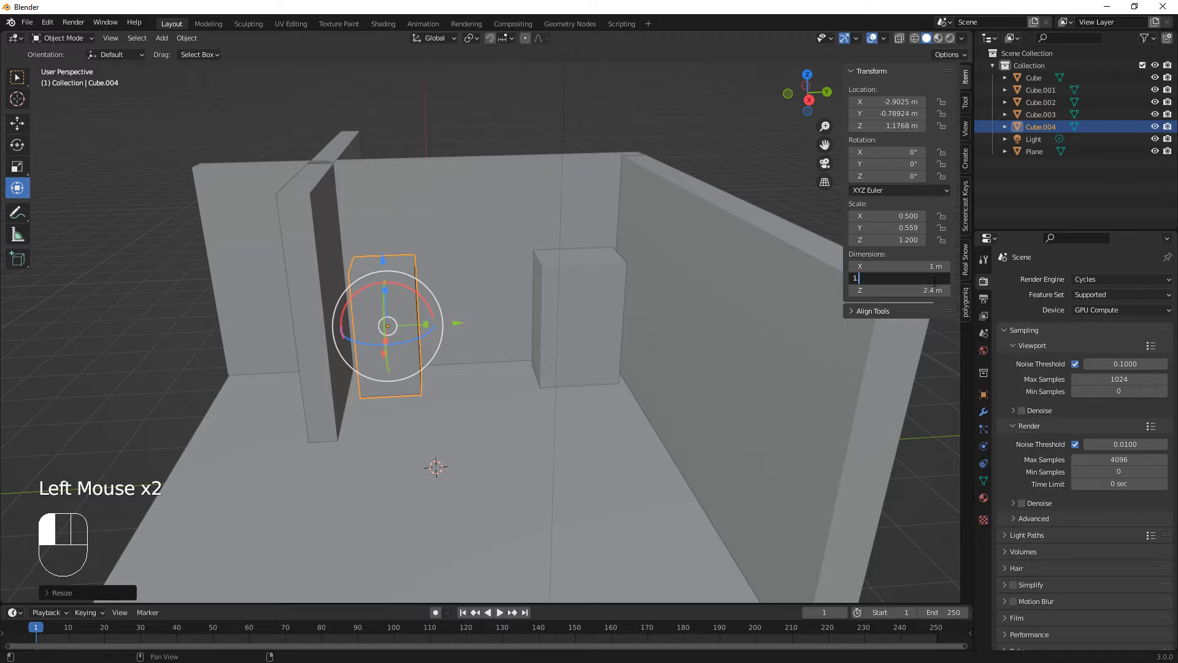
pyautogui.press('Return')
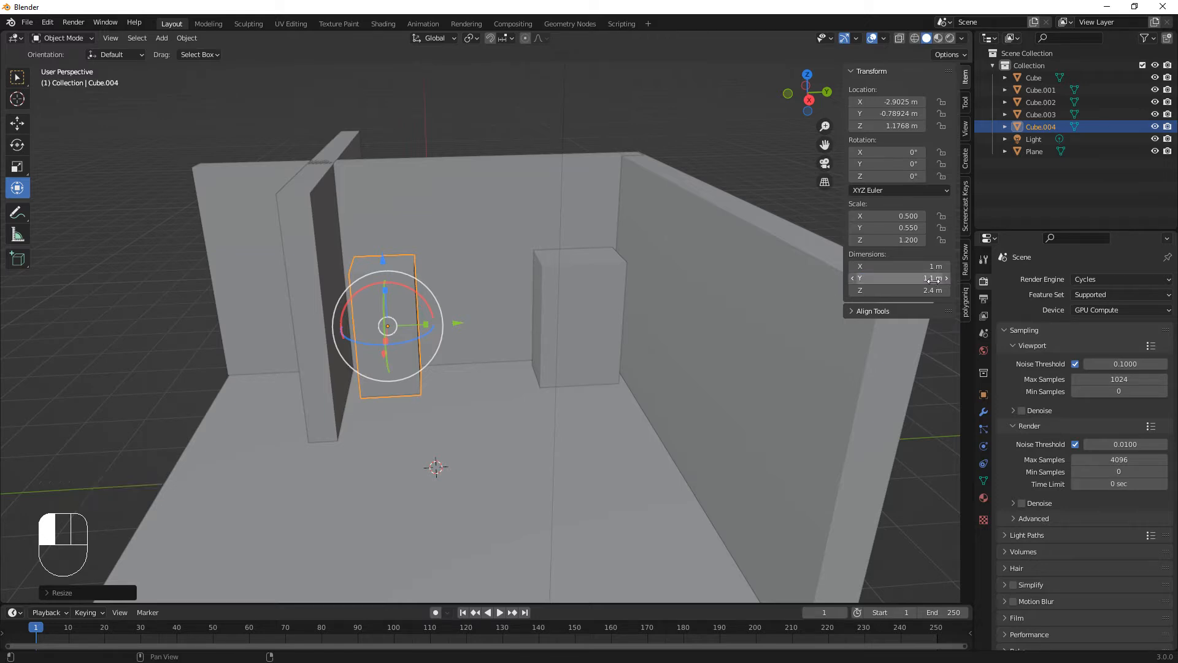
# Step: Set the duplicated block's Z dimension to 2 m and lower it to about 0.97 m in Z
pyautogui.click(933, 290)
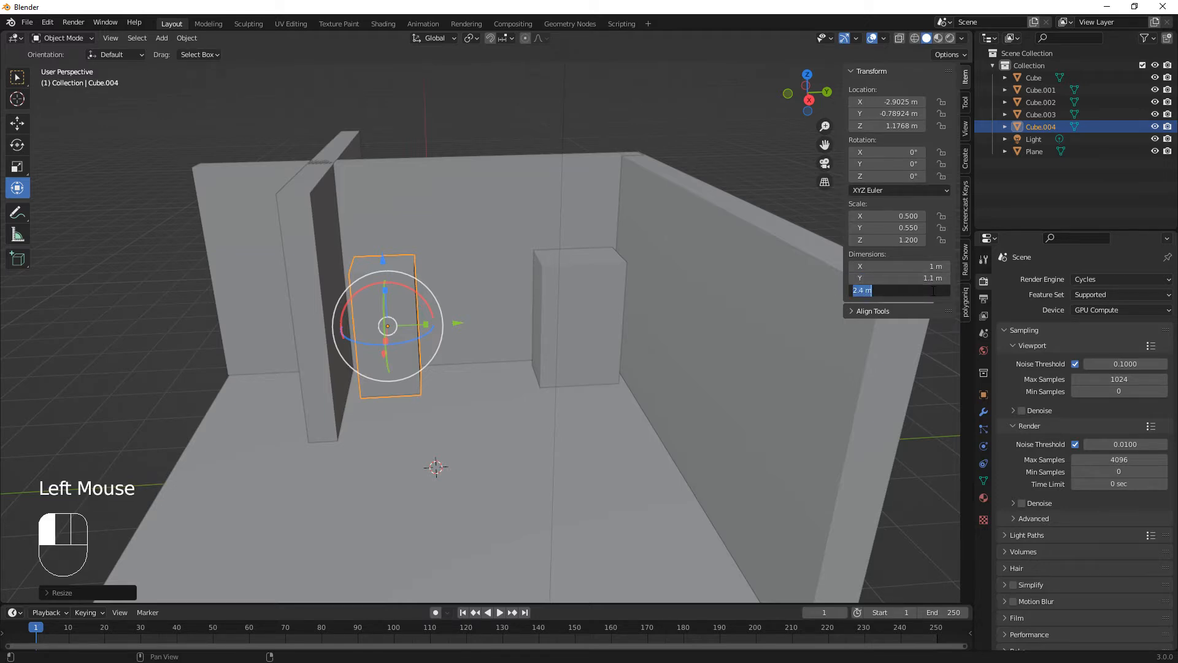
pyautogui.write('2')
pyautogui.press('Return')
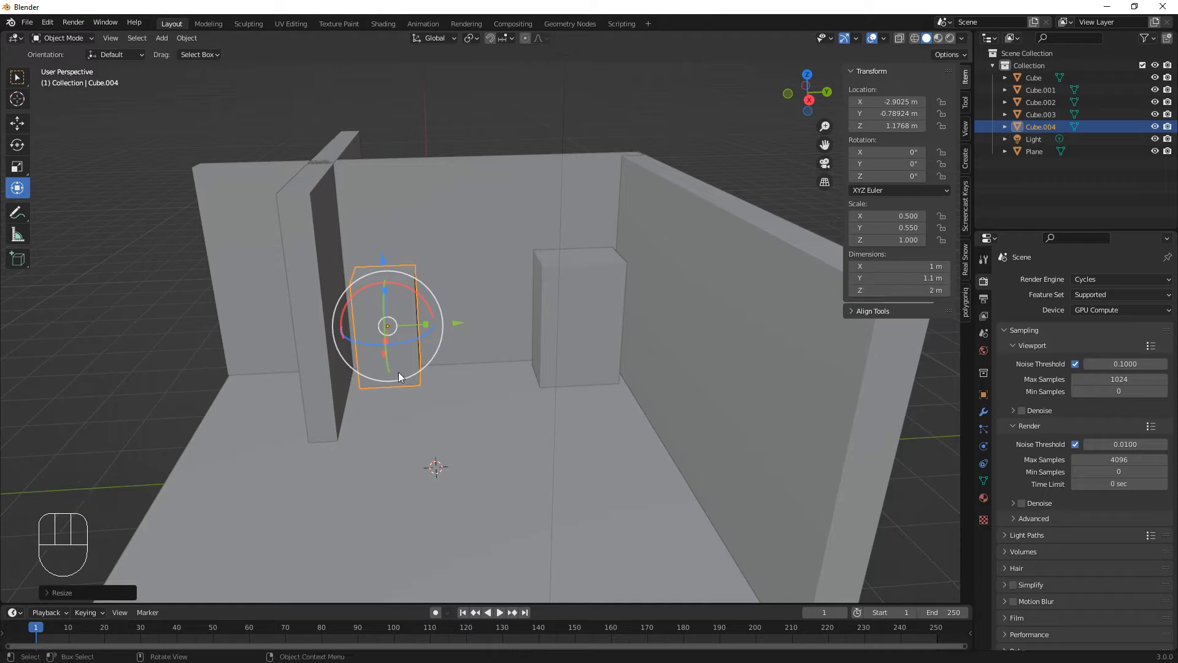
pyautogui.moveTo(386, 263); pyautogui.dragTo(385, 275)
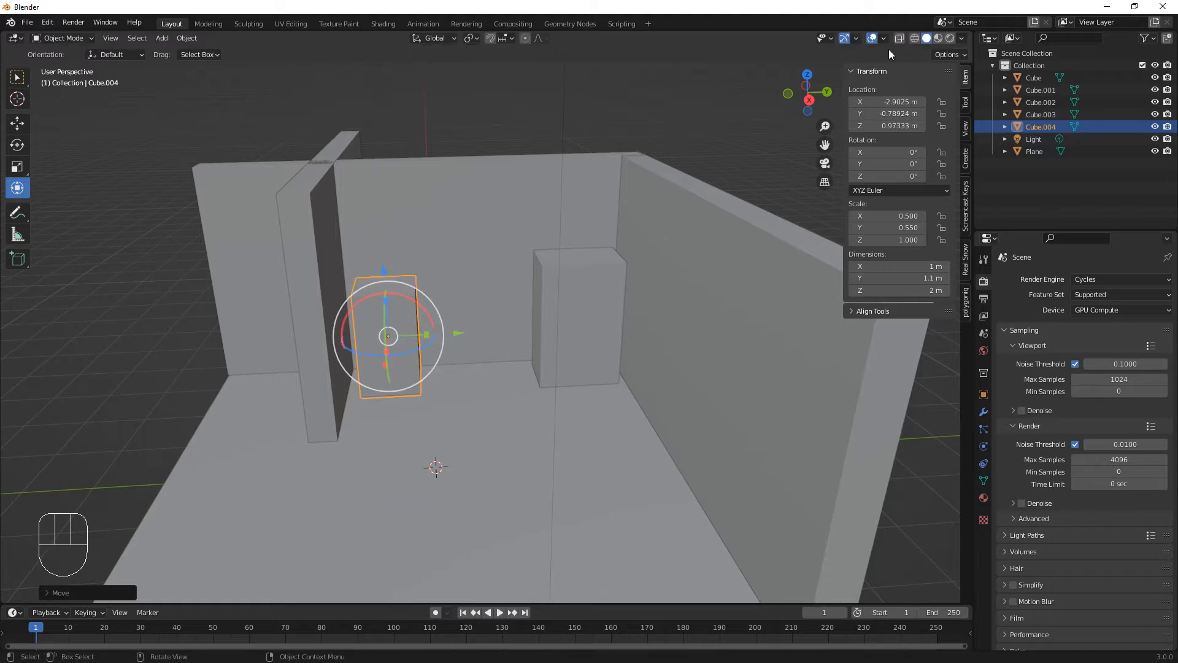
# Step: Enable Cavity in the viewport shading and change the cavity type to strengthen edge and corner contrast
pyautogui.click(962, 38)
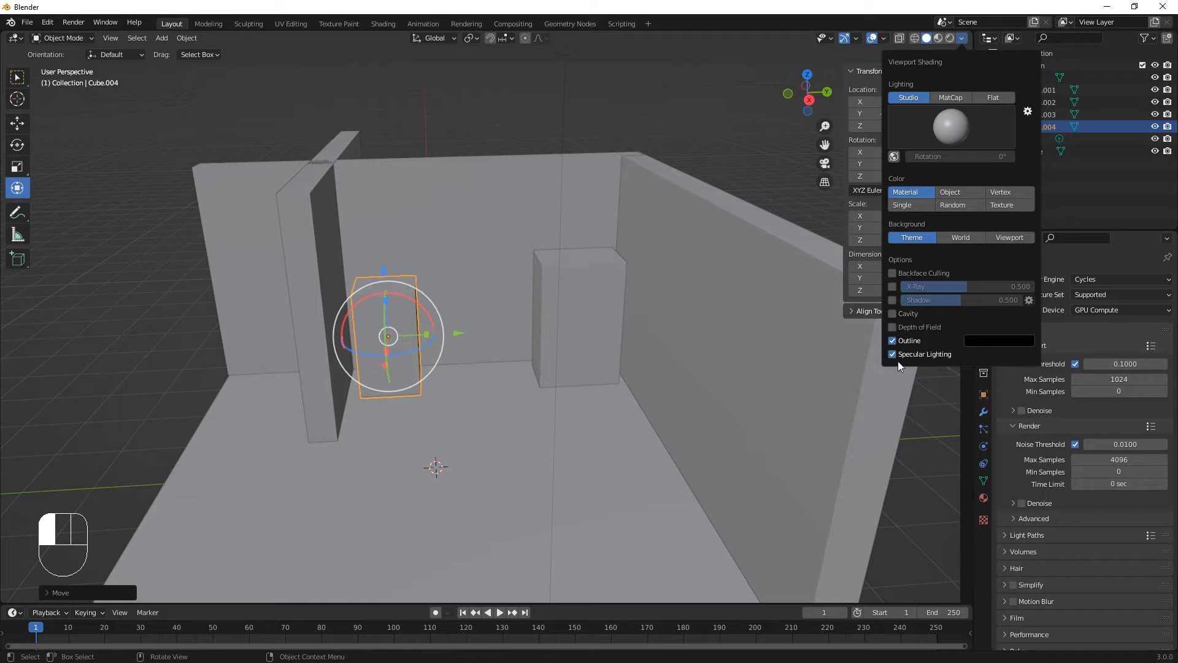
pyautogui.click(884, 39)
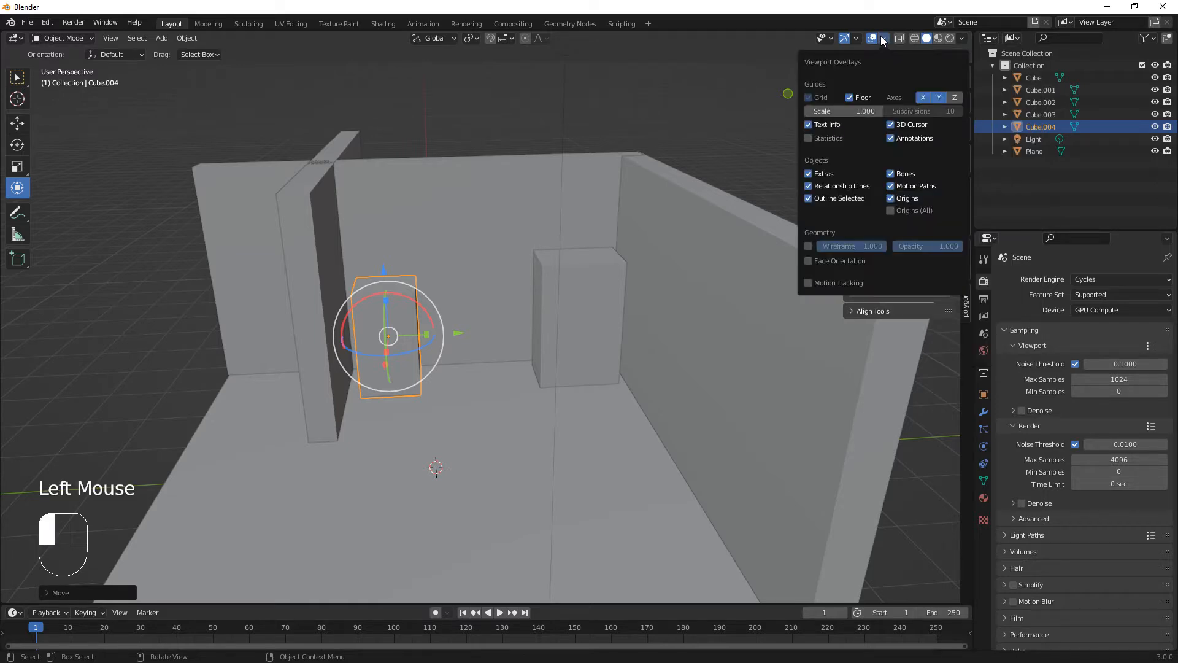
pyautogui.click(961, 39)
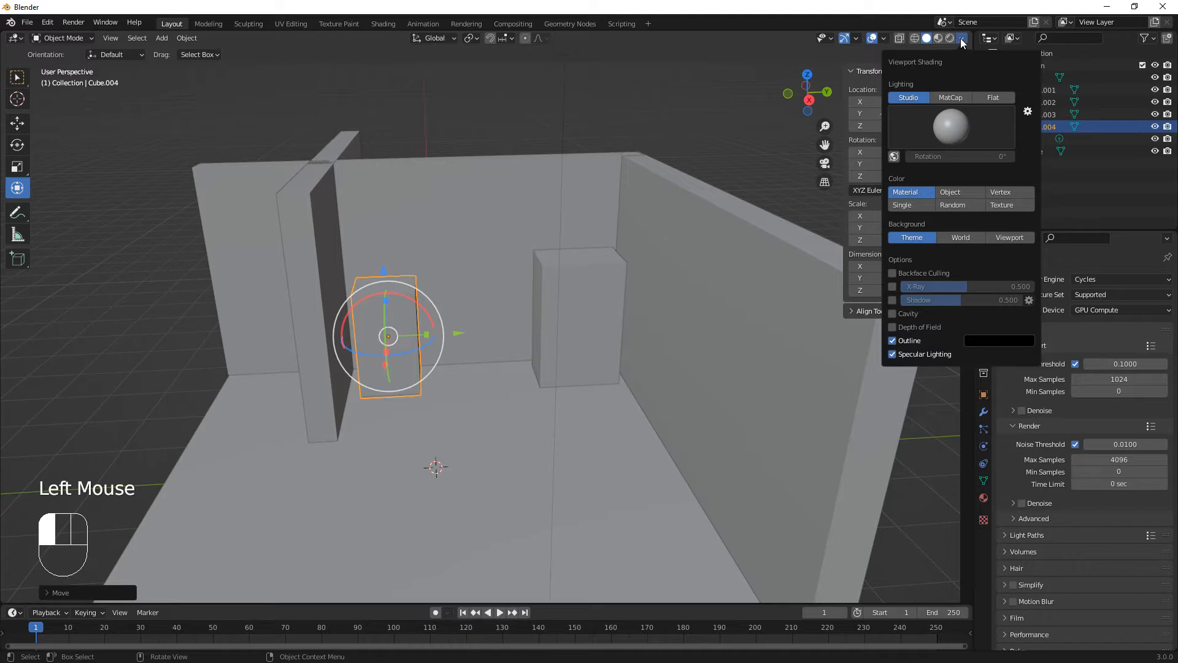
pyautogui.click(892, 314)
pyautogui.click(1006, 315)
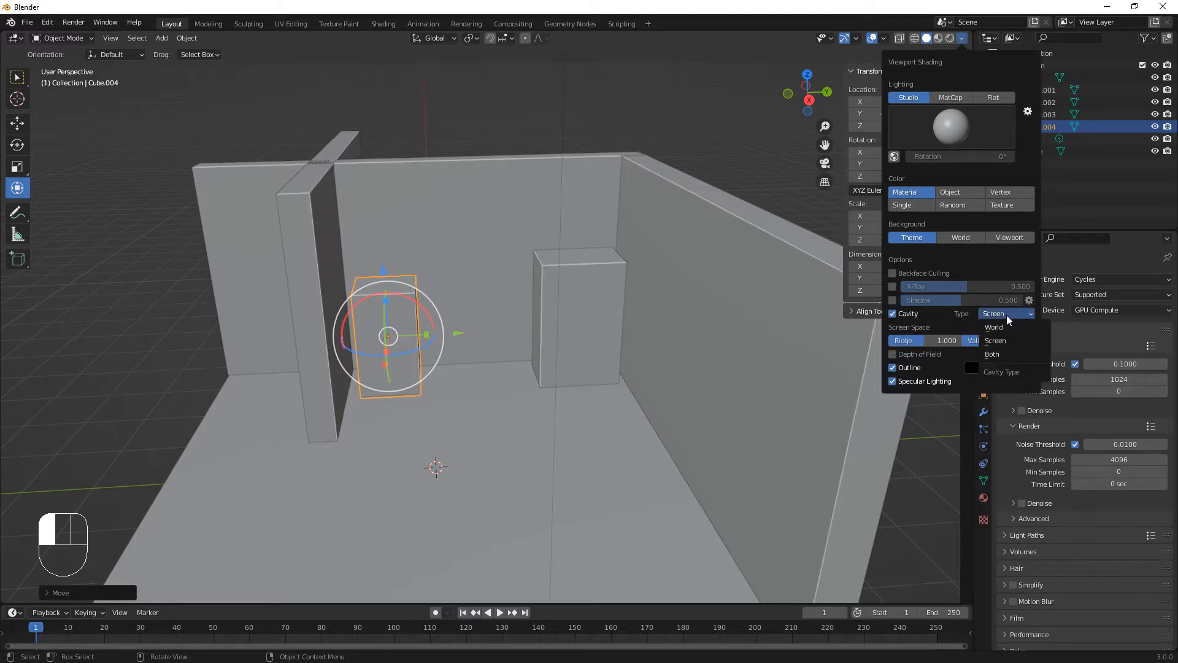
pyautogui.click(610, 443)
# Step: Set the taller corner block's Y dimension to 1.3 m and move it along Y to about 2.94 m
pyautogui.scroll(2, 610, 444)
pyautogui.scroll(-1, 609, 443)
pyautogui.scroll(2, 522, 470)
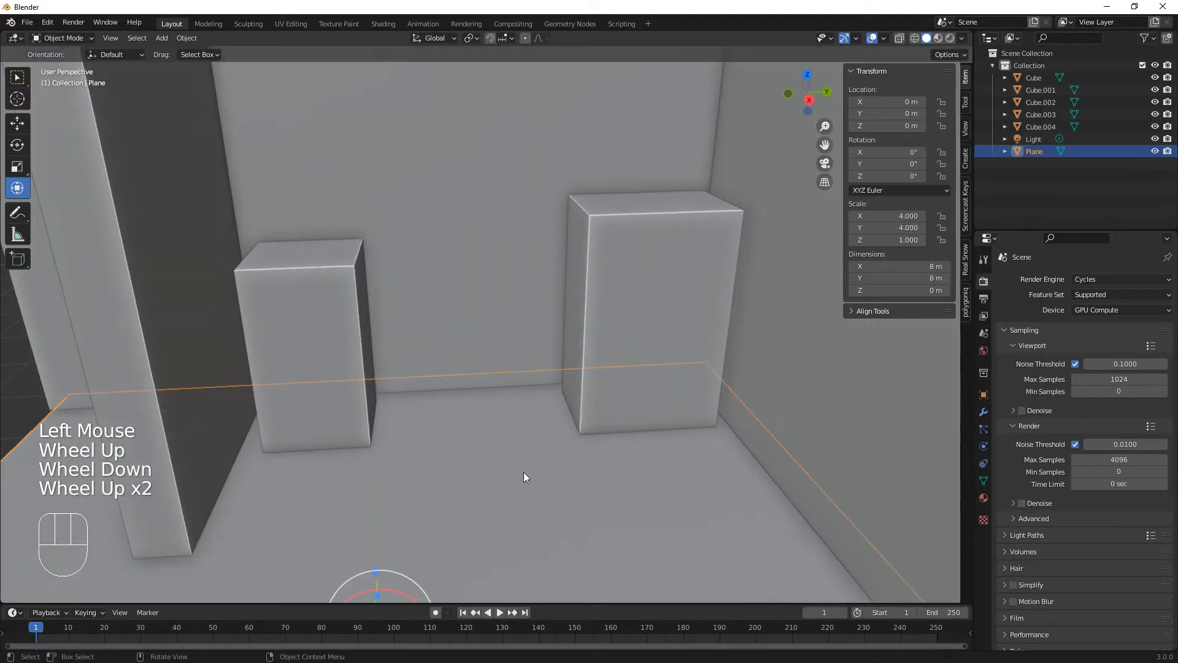
pyautogui.keyDown('shift'); pyautogui.moveTo(524, 473); pyautogui.dragTo(610, 443, button='middle'); pyautogui.keyUp('shift')
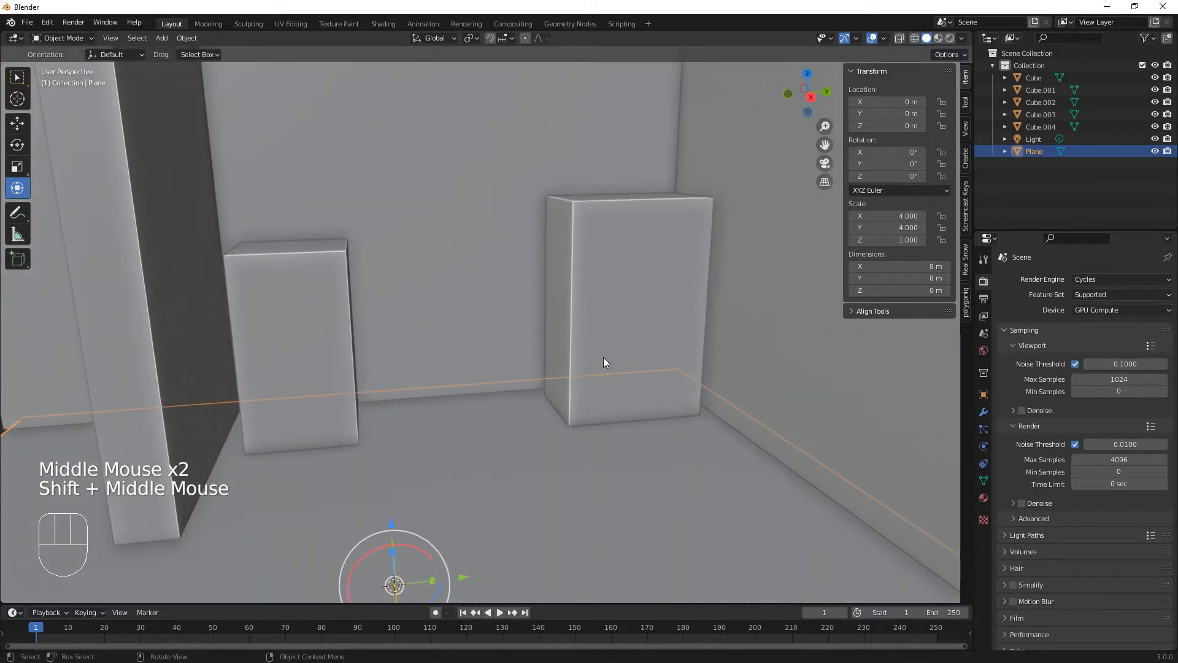
pyautogui.click(636, 282)
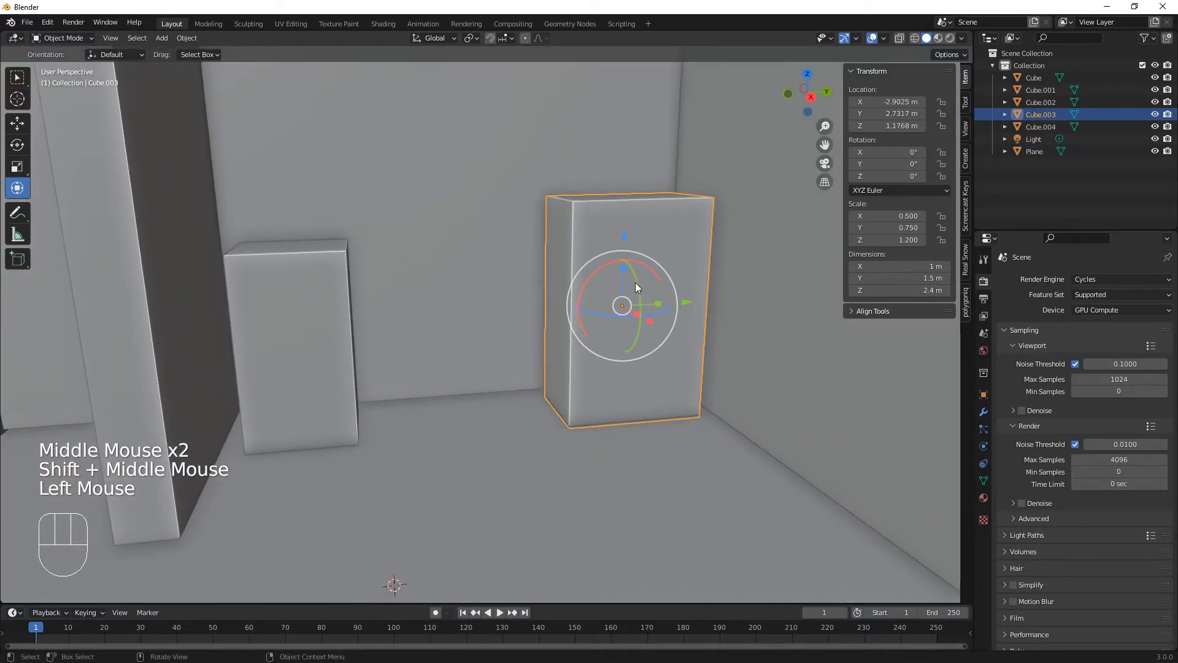
pyautogui.click(901, 278)
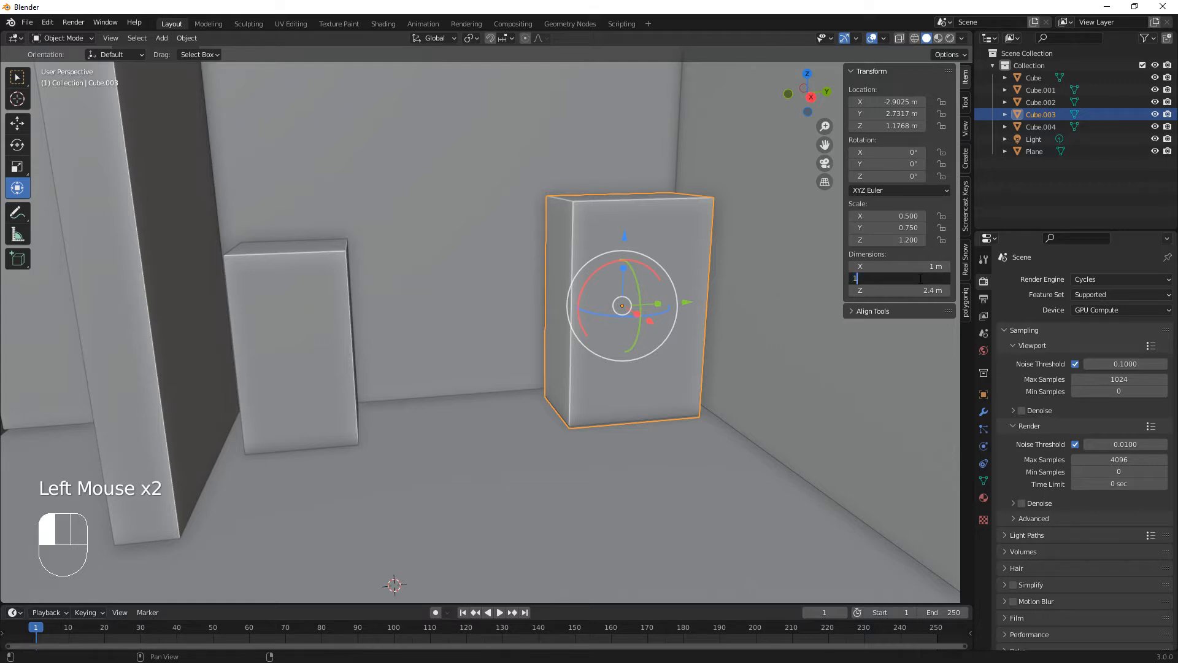
pyautogui.write('1.3')
pyautogui.press('Return')
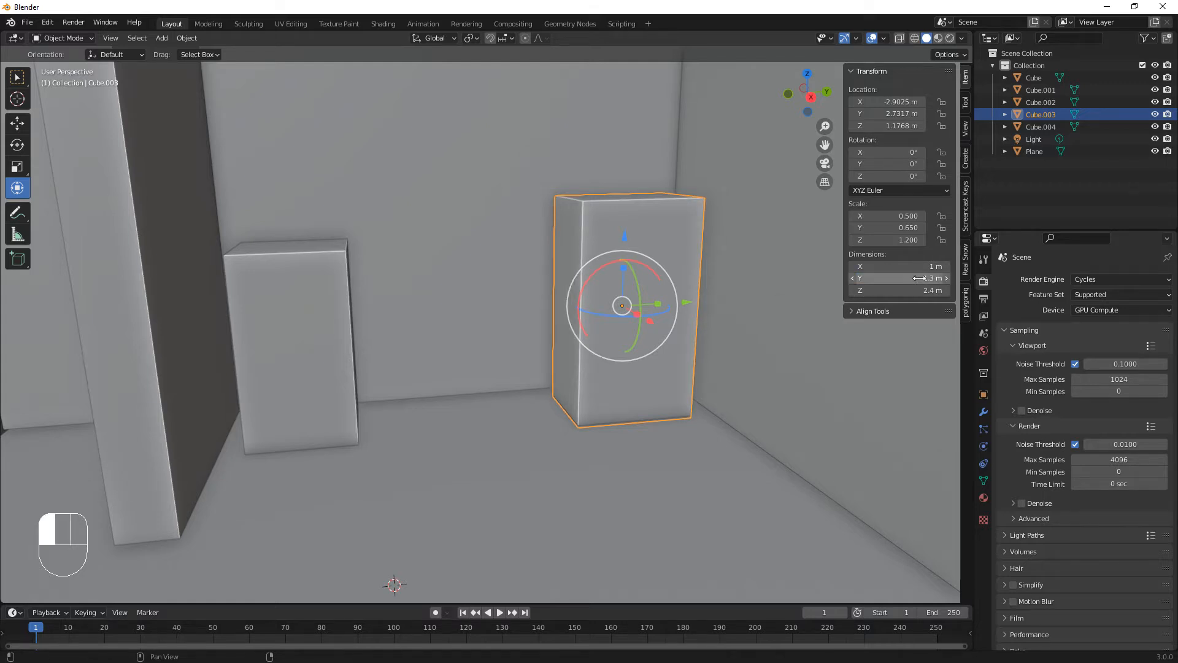
pyautogui.moveTo(701, 304); pyautogui.dragTo(698, 303)
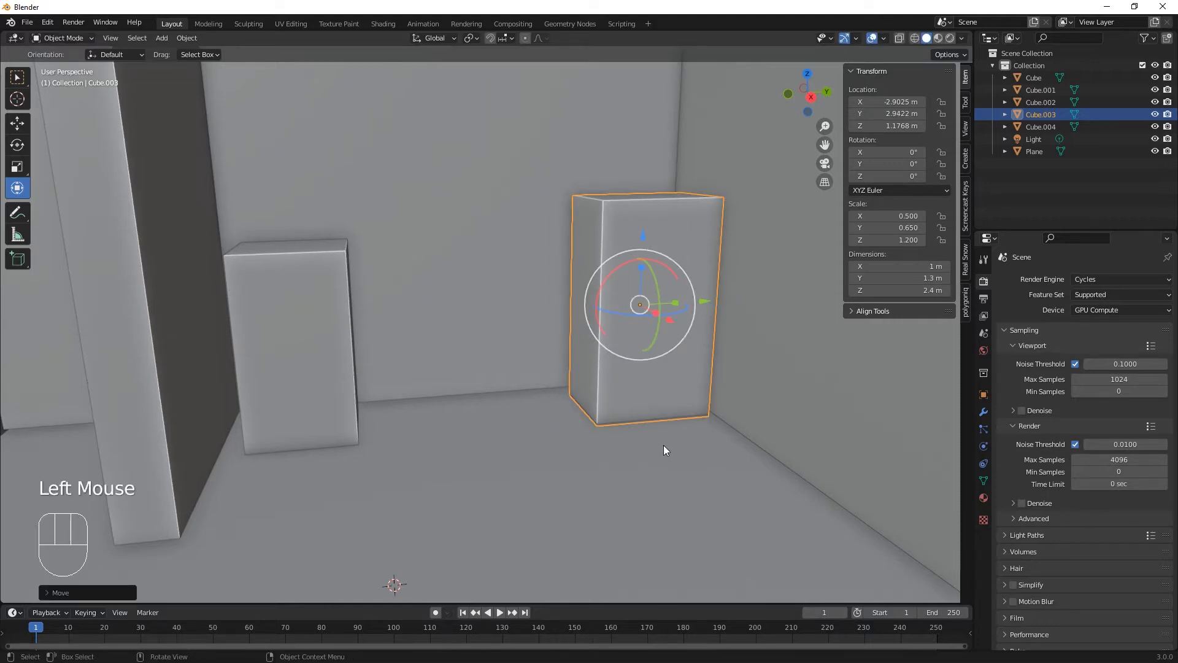
# Step: Duplicate the tall corner block and move the copy along X to about -1.14 m
pyautogui.moveTo(664, 444); pyautogui.dragTo(646, 322, button='middle')
pyautogui.click(635, 344)
pyautogui.click(617, 232)
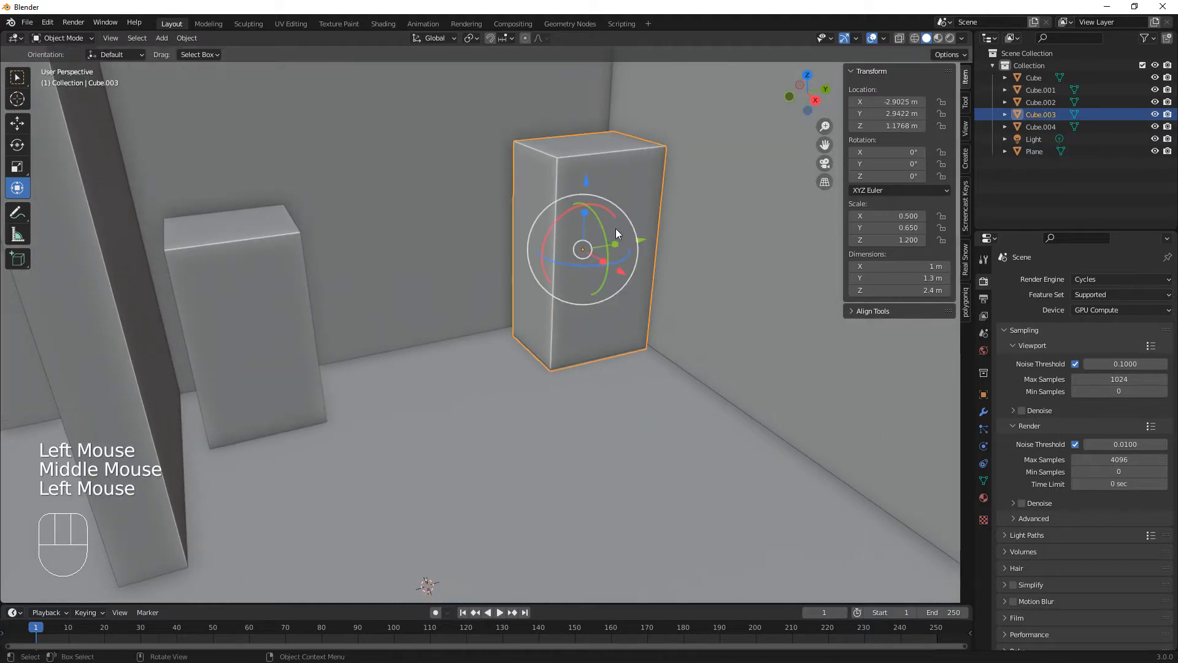
pyautogui.hotkey('shift', 'd')
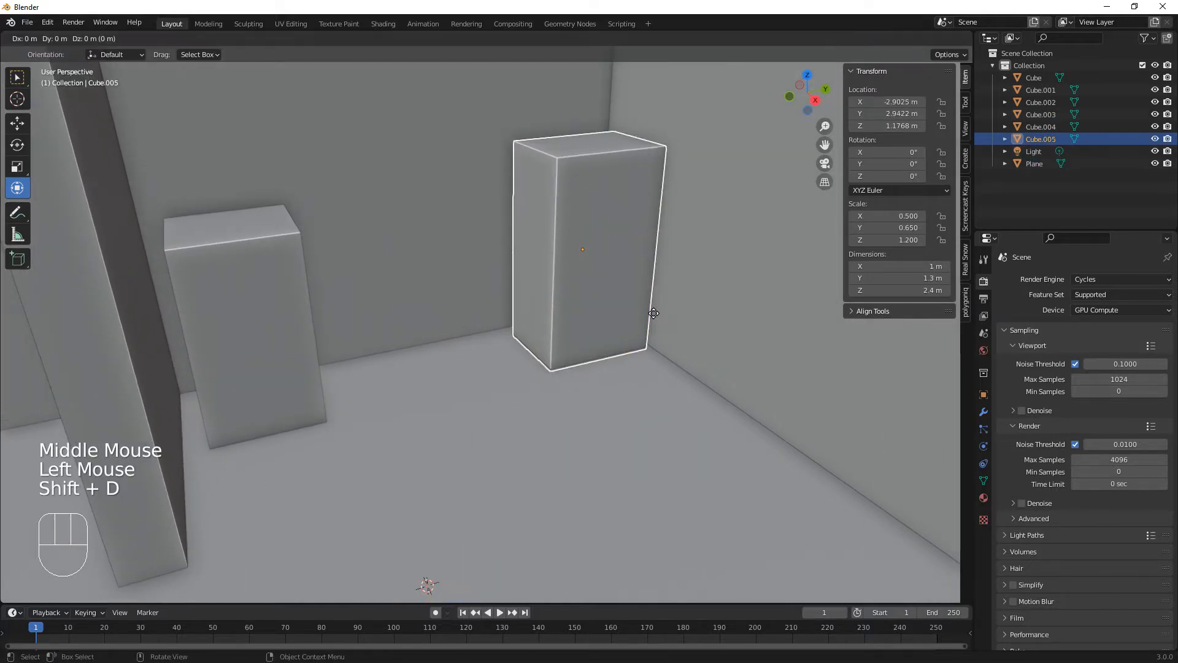
pyautogui.press('x')
pyautogui.click(745, 377)
# Step: Scale the copy down to about 0.65 × 0.77 × 0.52 m and lower it to about 0.28 m in Z
pyautogui.moveTo(750, 392); pyautogui.dragTo(694, 305, button='middle')
pyautogui.moveTo(692, 307); pyautogui.dragTo(714, 344)
pyautogui.moveTo(714, 344); pyautogui.dragTo(669, 286, button='middle')
pyautogui.moveTo(669, 287); pyautogui.dragTo(662, 281)
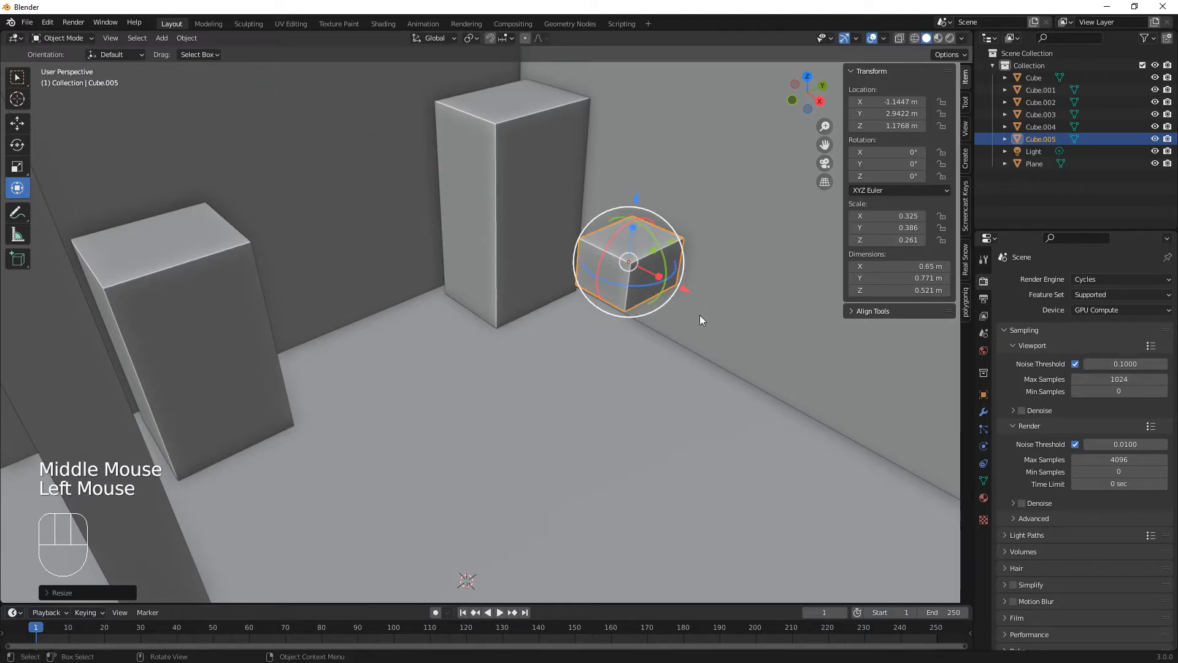
pyautogui.moveTo(699, 315); pyautogui.dragTo(700, 341, button='middle')
pyautogui.moveTo(693, 248); pyautogui.dragTo(683, 313)
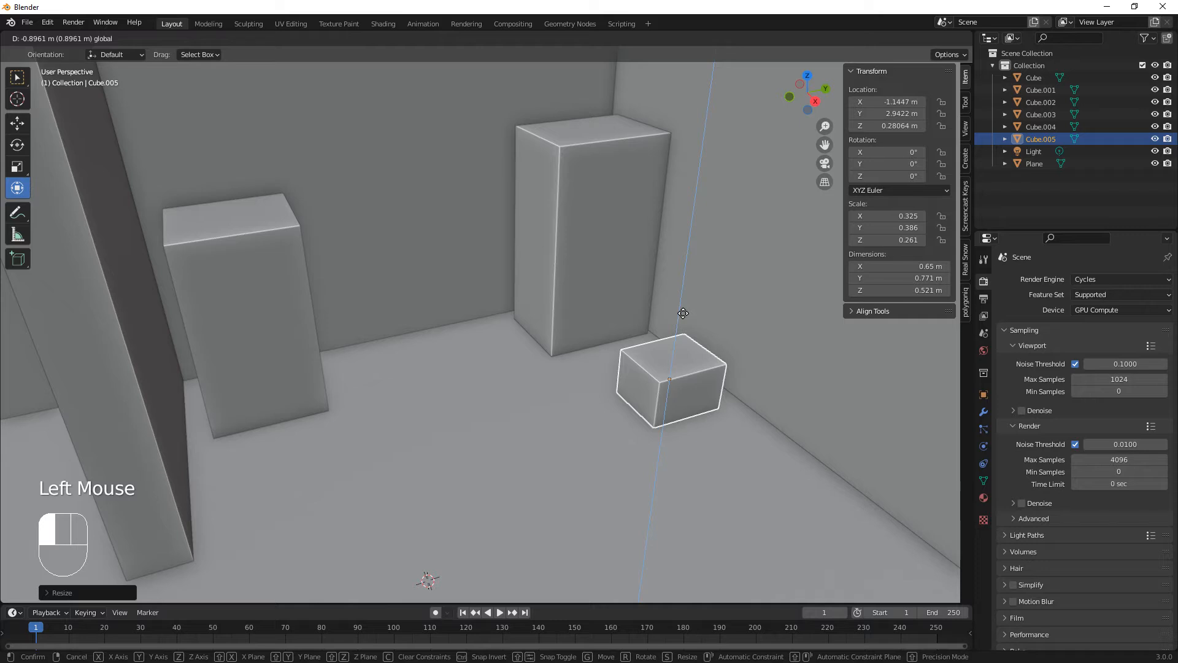
pyautogui.moveTo(683, 313); pyautogui.dragTo(683, 313)
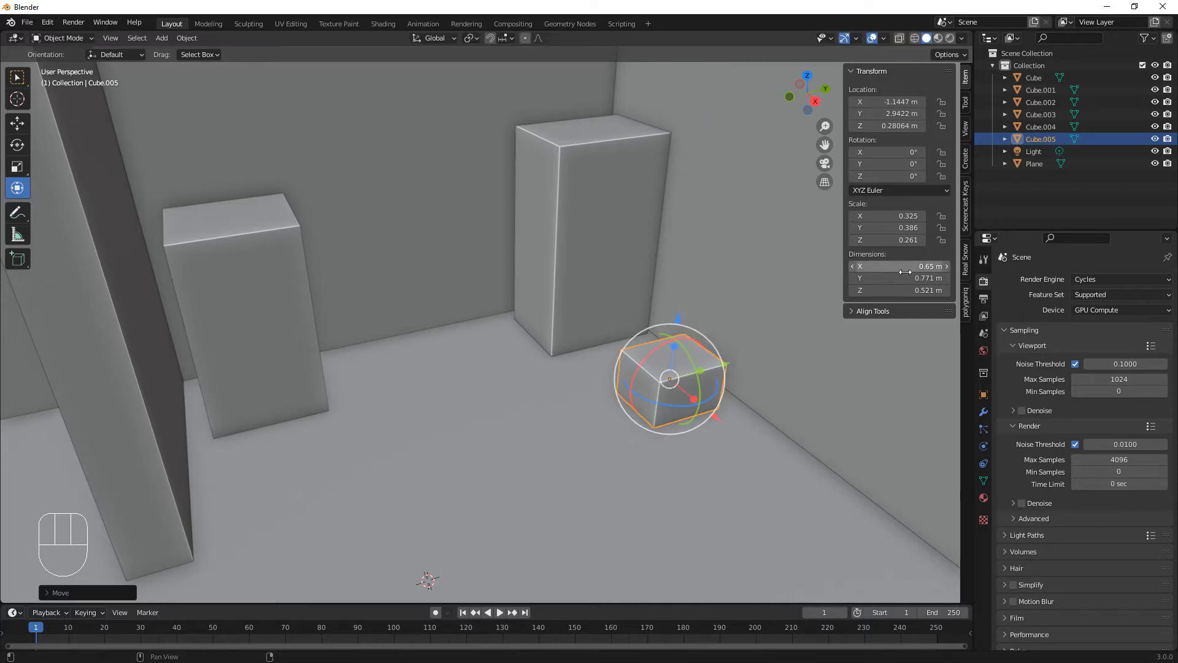
# Step: Set the small block's dimensions to 0.65 m in X, 0.75 m in Y and 0.5 m in Z
pyautogui.click(911, 277)
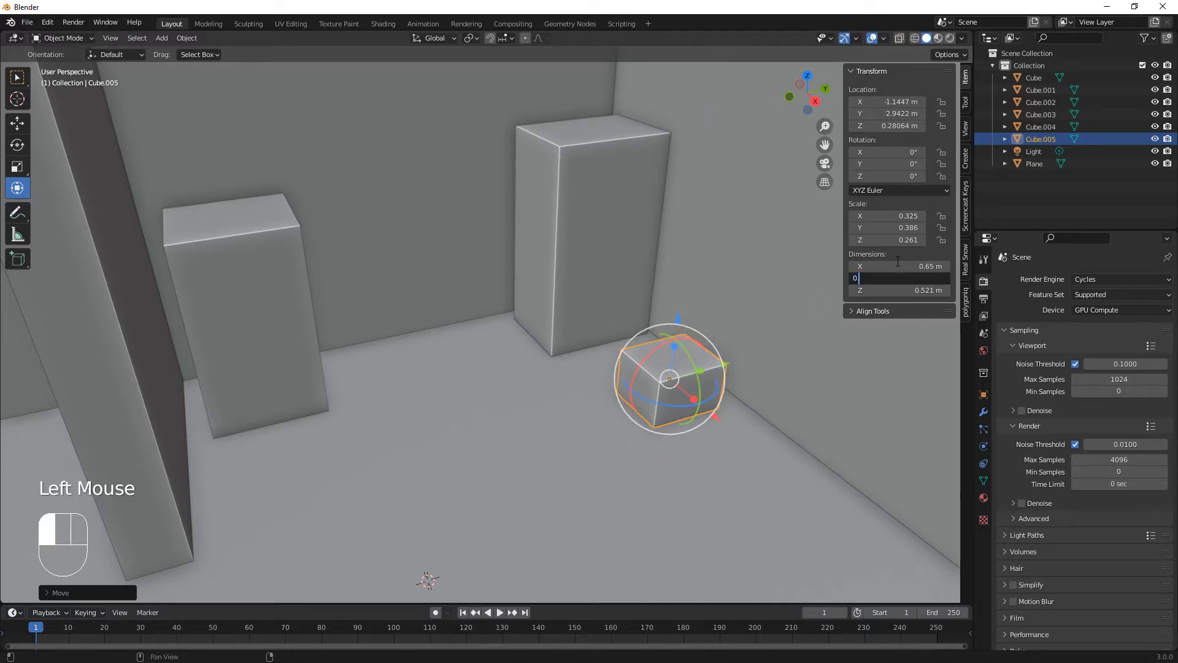
pyautogui.write('0.75')
pyautogui.press('Return')
pyautogui.click(921, 290)
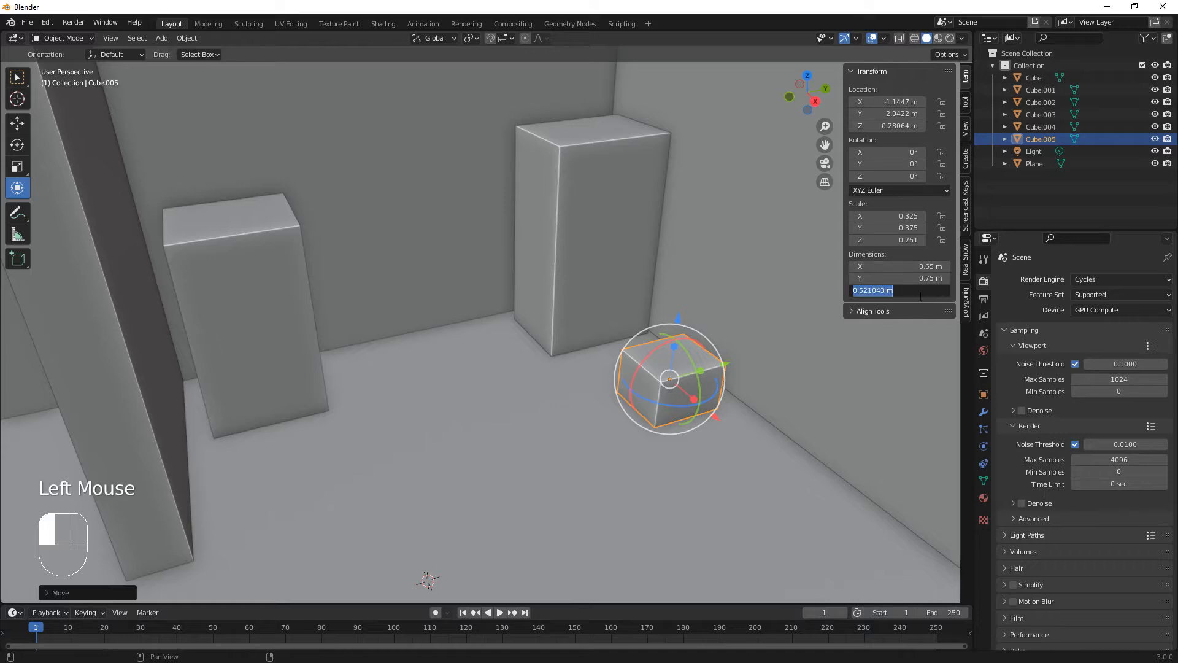
pyautogui.write('0.5')
pyautogui.press('Return')
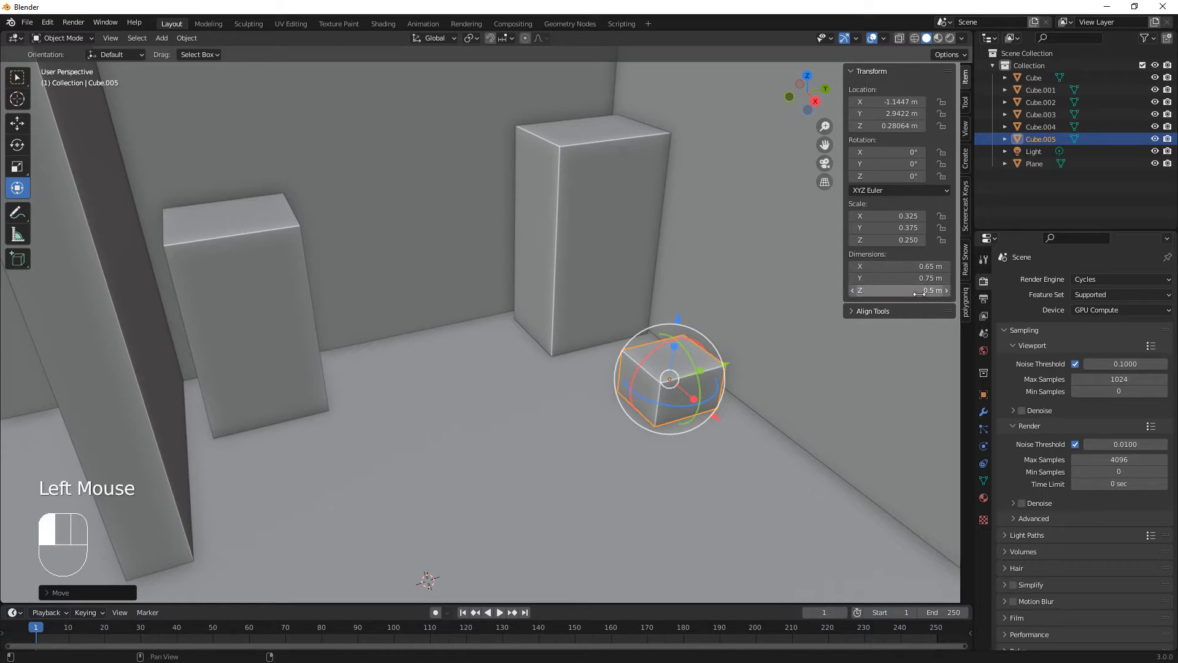
pyautogui.click(914, 265)
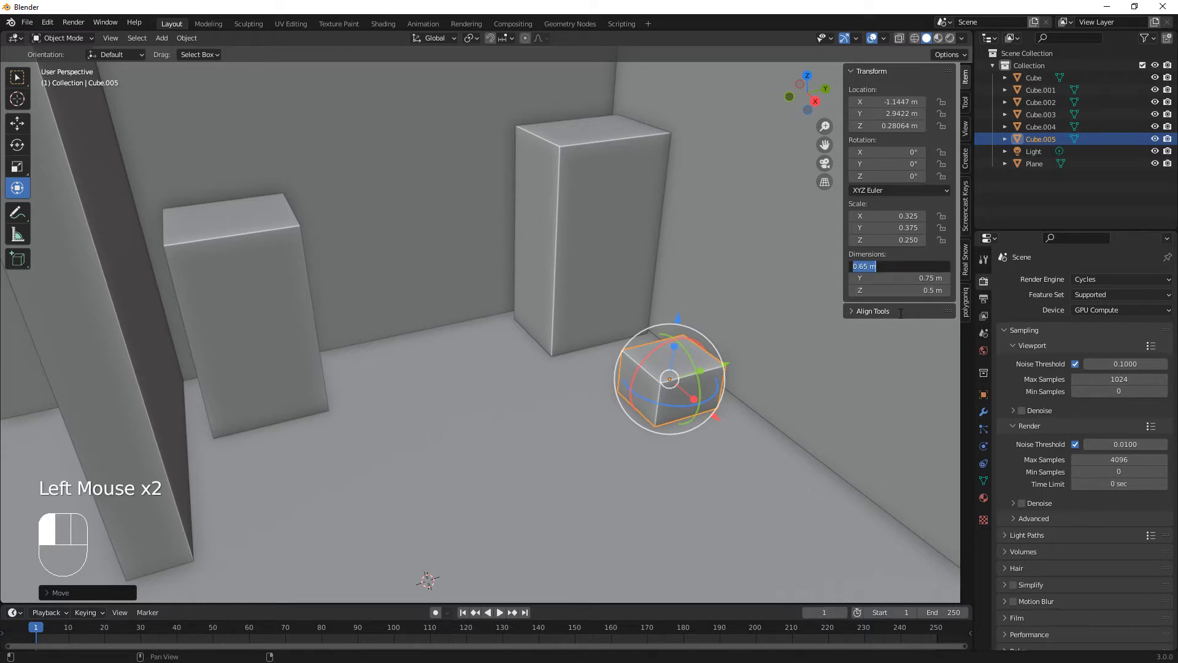
pyautogui.press('Return')
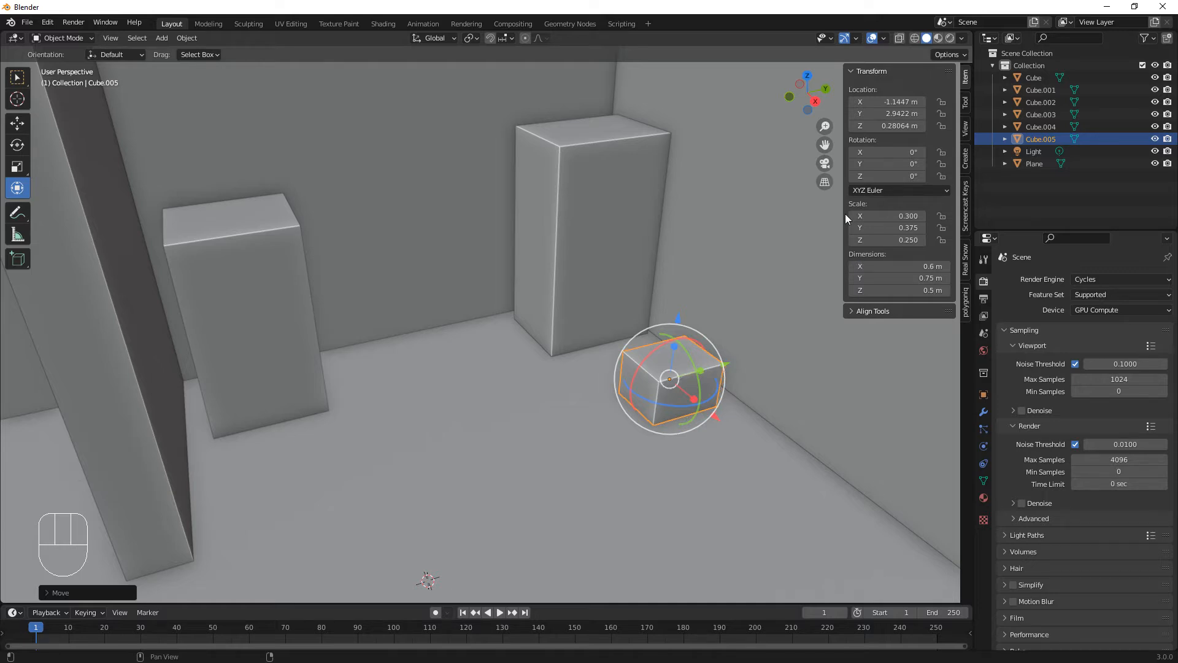
pyautogui.click(911, 267)
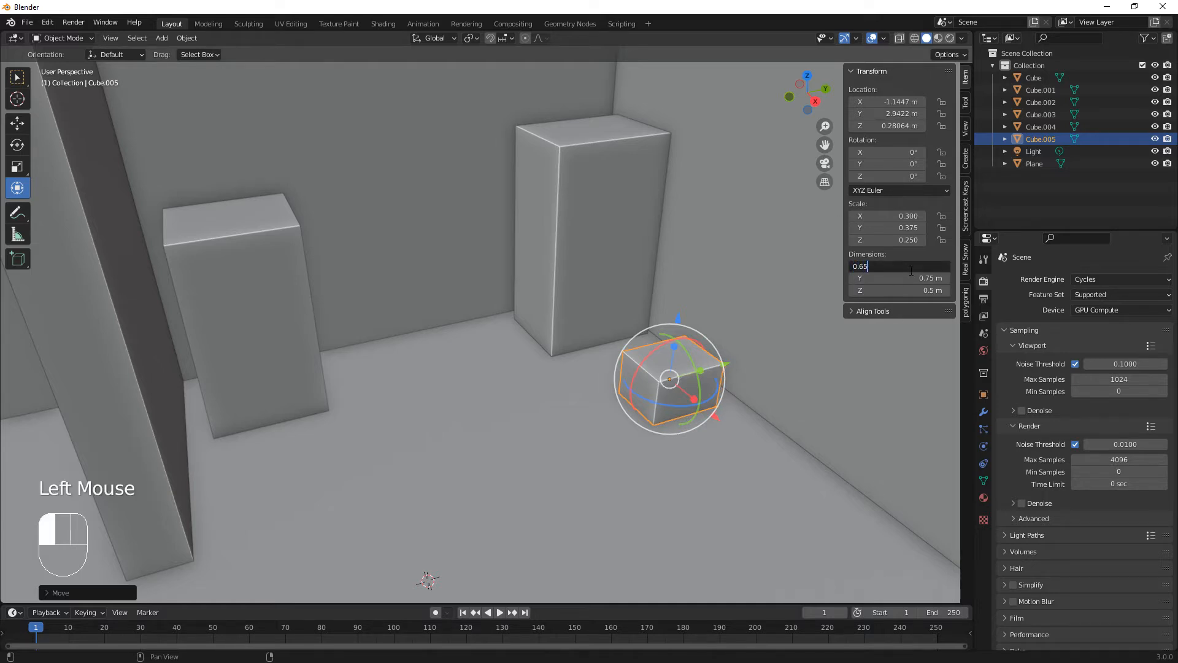
pyautogui.press('Return')
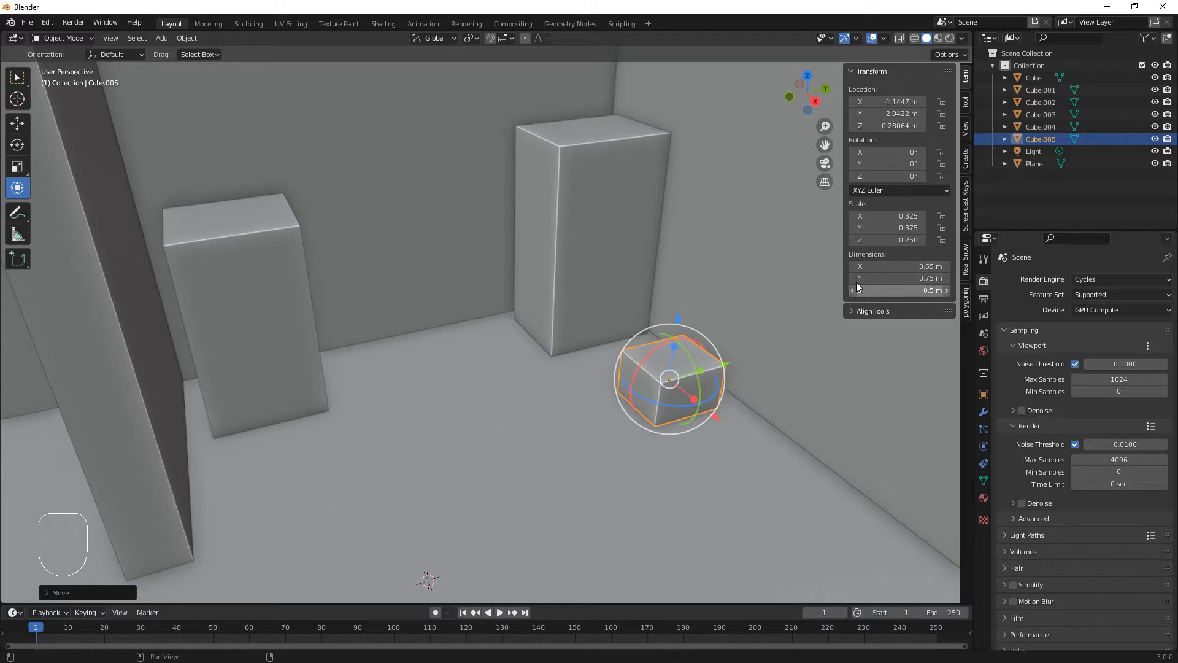
# Step: Set the small block on the floor beside the tall one, at about X -2.01 m, Y 3.22 m and Z 0.24 m
pyautogui.moveTo(775, 318); pyautogui.dragTo(705, 371, button='middle')
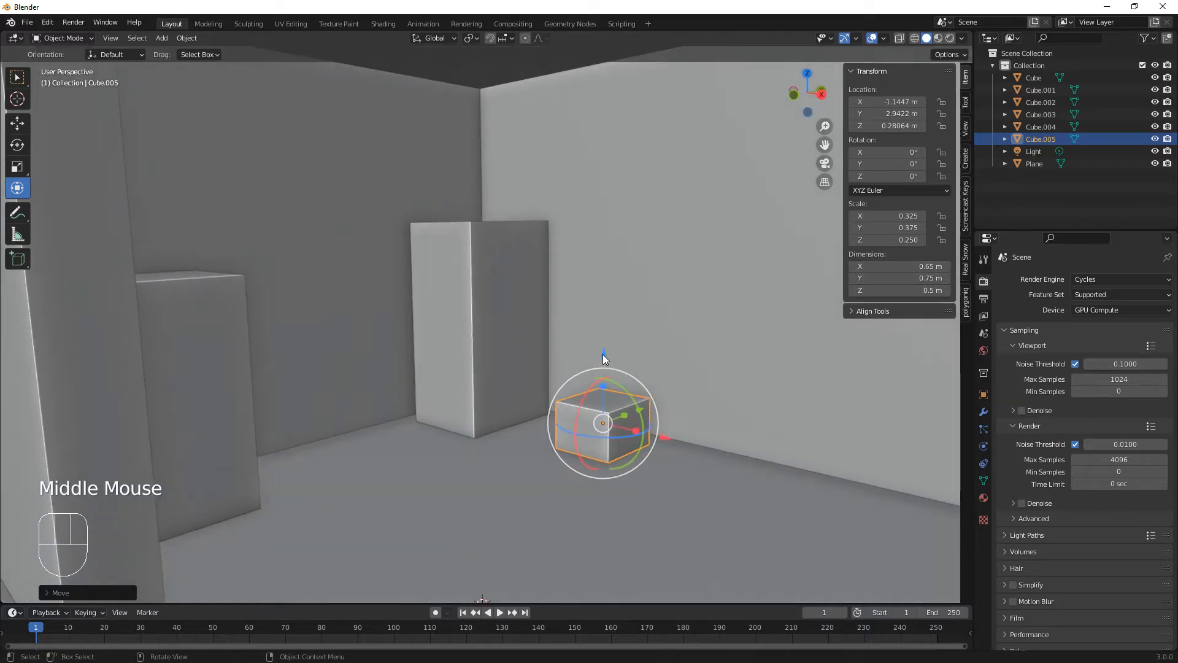
pyautogui.moveTo(603, 355)
pyautogui.mouseDown()
pyautogui.moveTo(601, 376)
pyautogui.moveTo(601, 356)
pyautogui.mouseUp()
pyautogui.moveTo(664, 440); pyautogui.dragTo(601, 426)
pyautogui.moveTo(636, 455); pyautogui.dragTo(691, 389, button='middle')
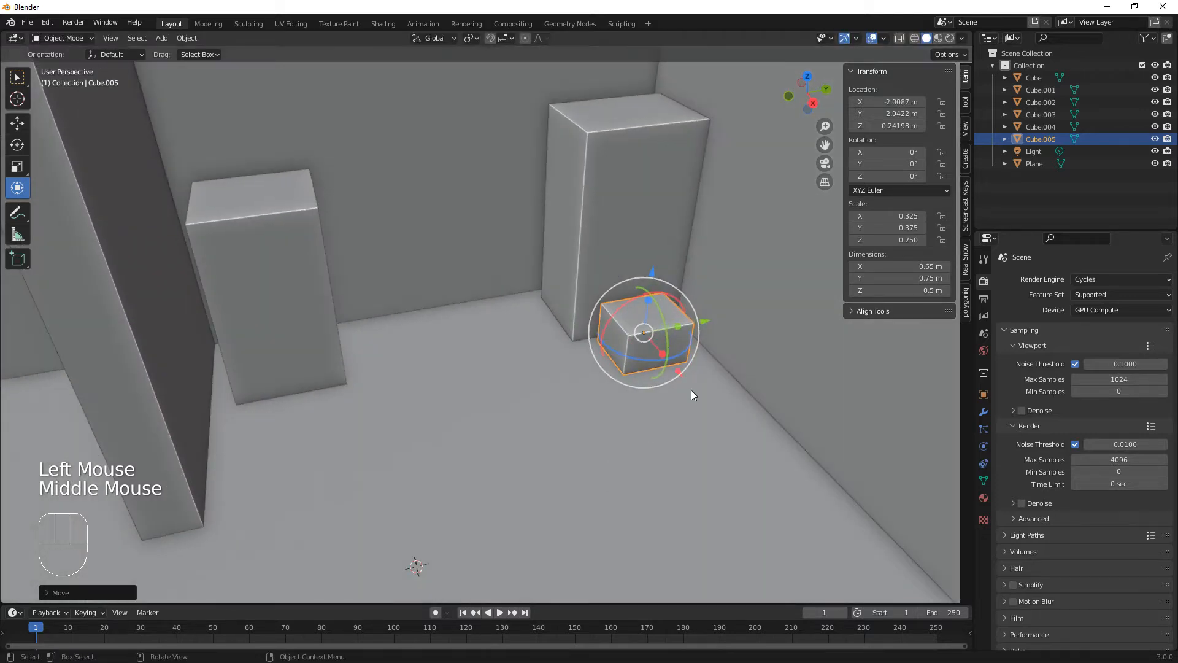
pyautogui.moveTo(708, 321); pyautogui.dragTo(734, 327)
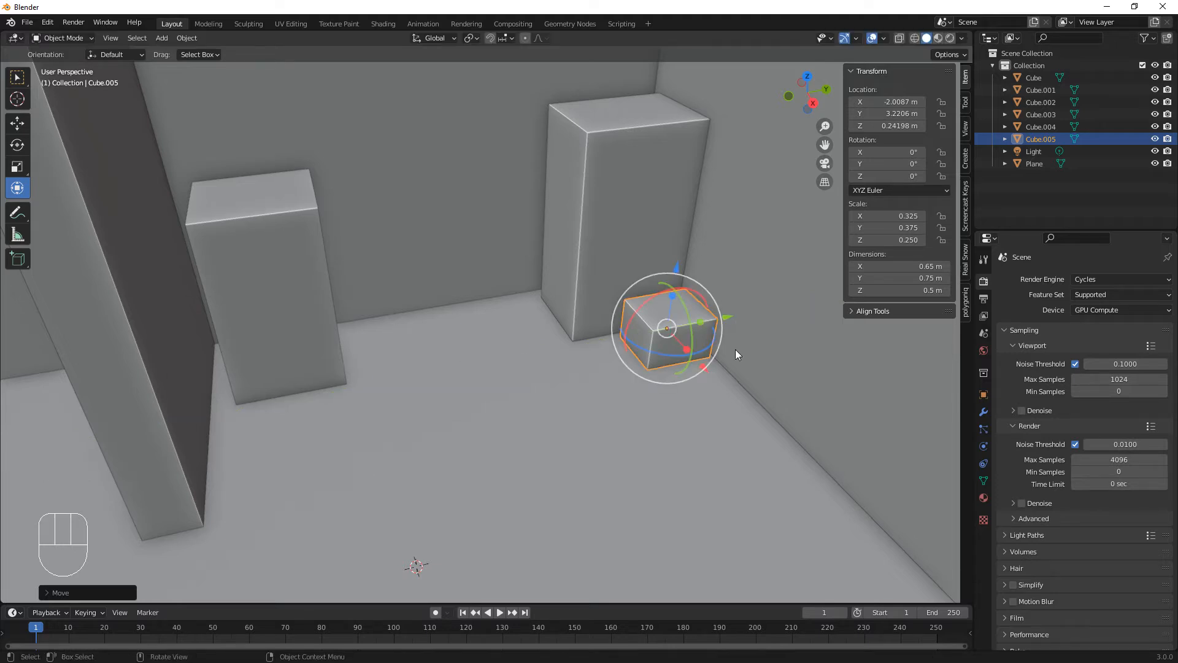
# Step: Duplicate the small block to about X -1.85 m and Y 2.37 m, rotating the copy about 24.2° around Z
pyautogui.press('shift')
pyautogui.hotkey('shift', 'd')
pyautogui.press('y')
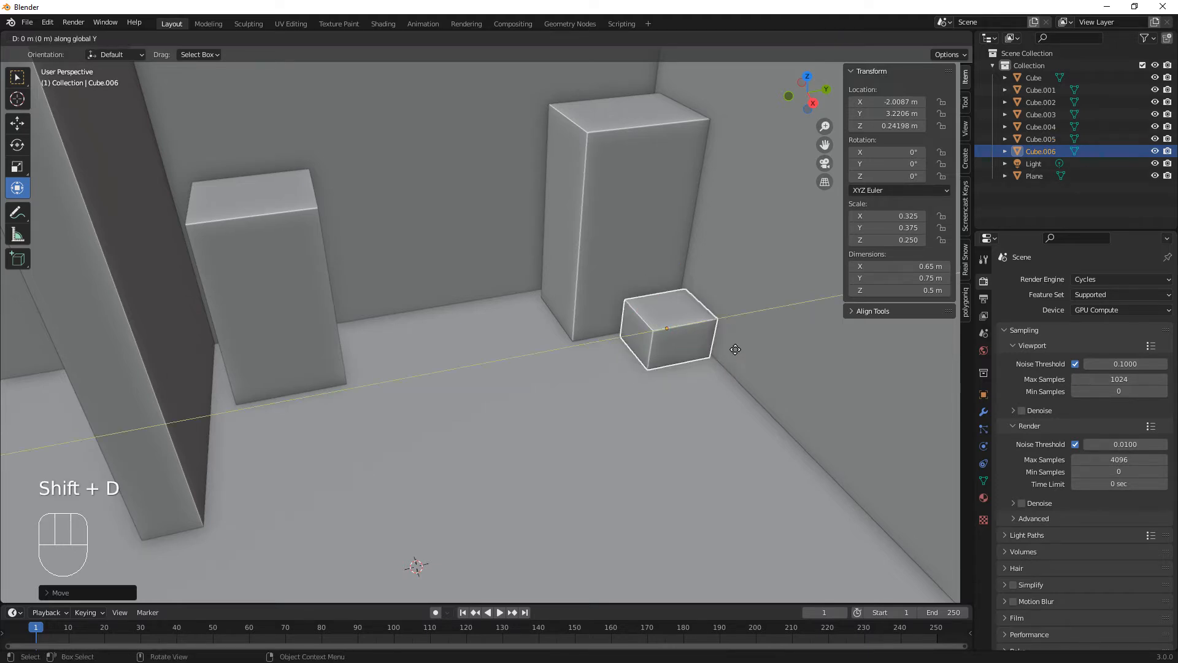
pyautogui.click(658, 365)
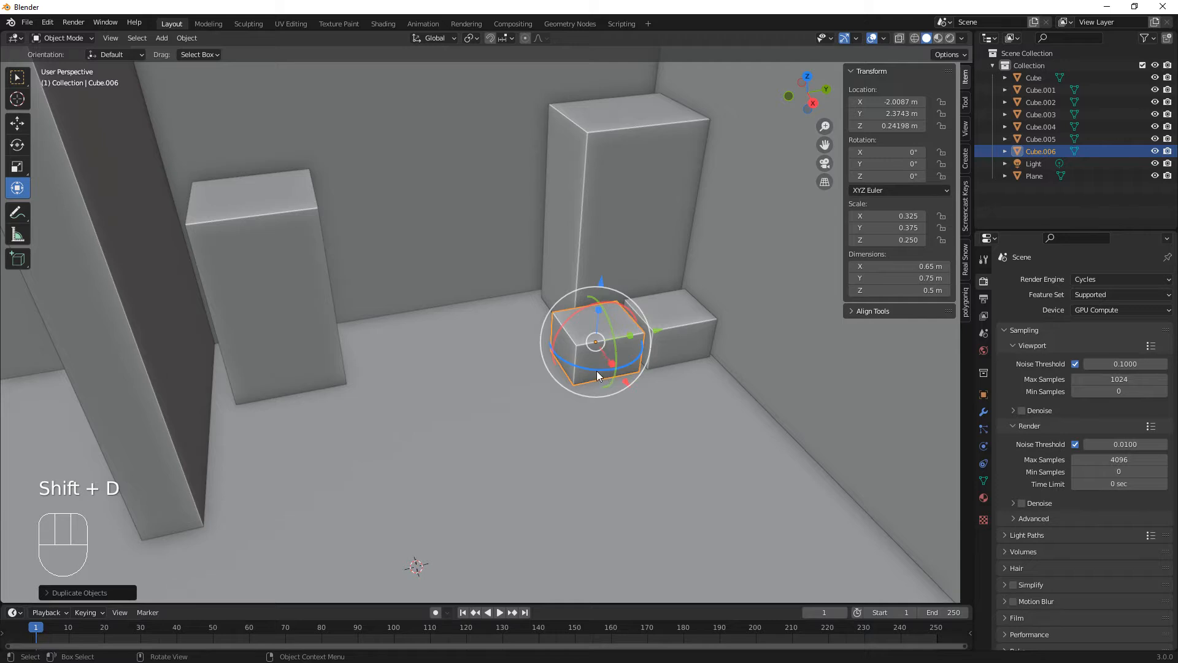
pyautogui.moveTo(597, 372); pyautogui.dragTo(668, 402)
pyautogui.moveTo(724, 426); pyautogui.dragTo(677, 443, button='middle')
# Step: Add a cylinder scaled down to about 0.35 m and move it along Y to about 3.39 m
pyautogui.hotkey('shift', 'a')
pyautogui.moveTo(677, 443)
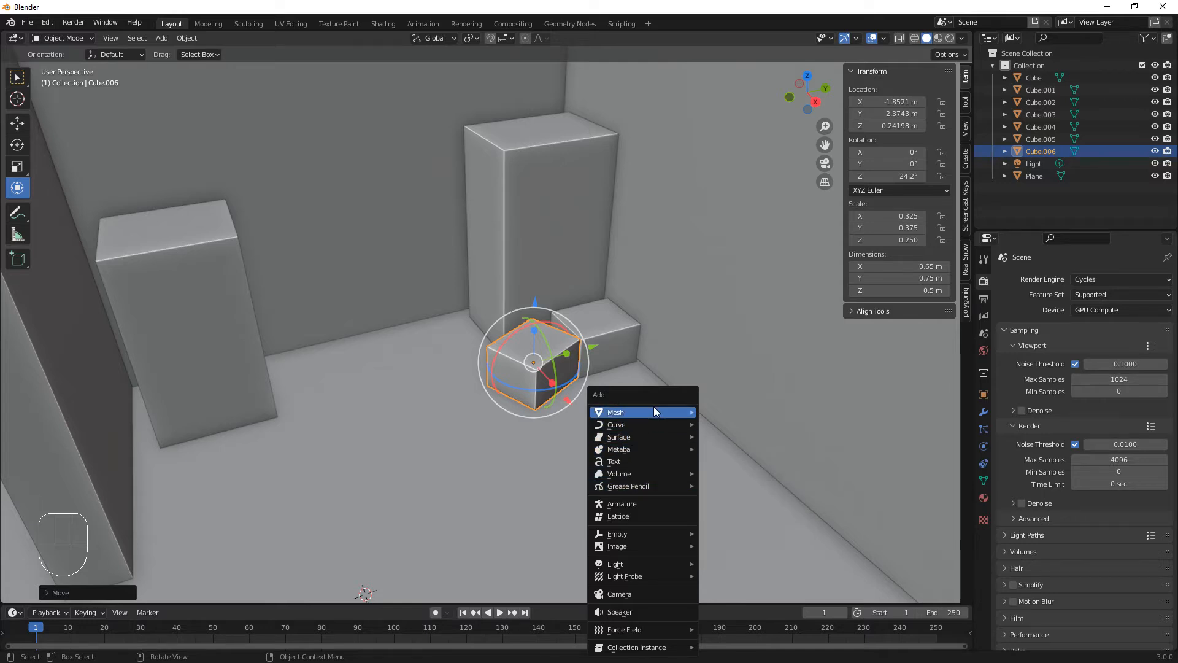
pyautogui.moveTo(655, 412)
pyautogui.click(730, 207)
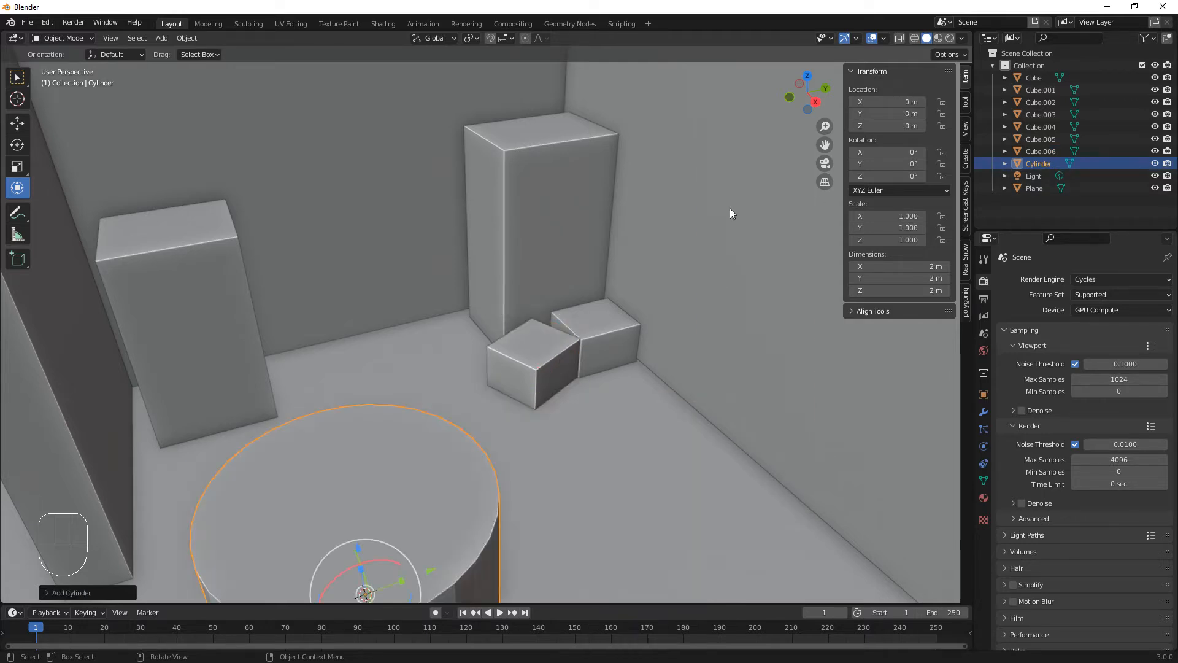
pyautogui.press('s')
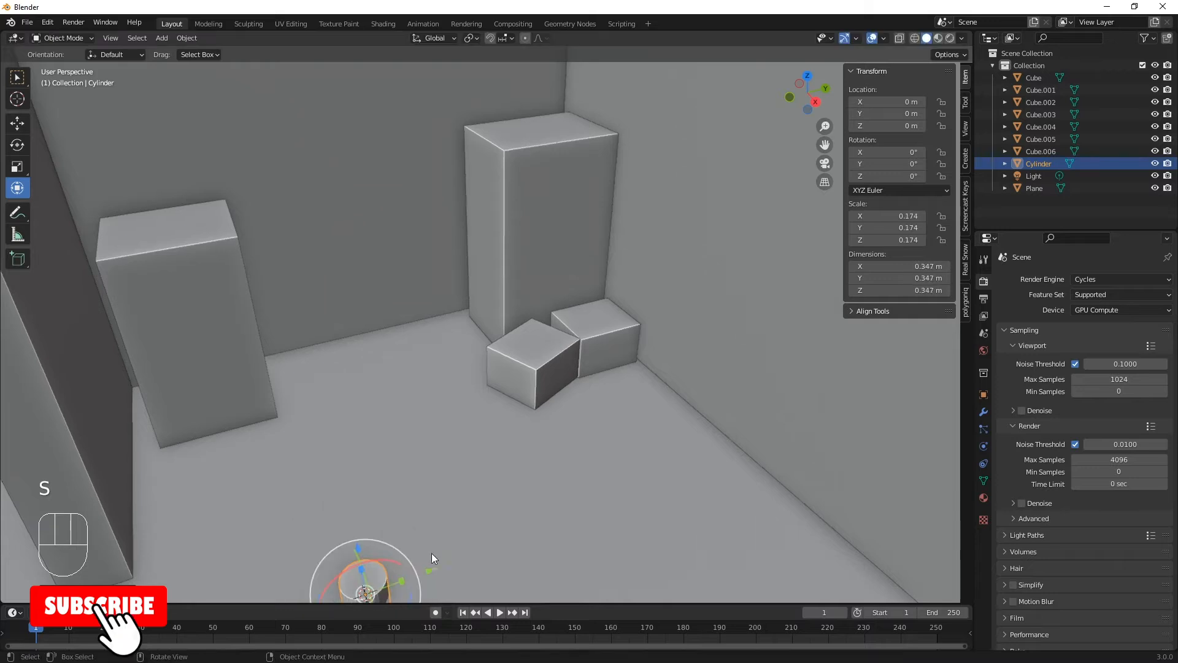
pyautogui.click(410, 581)
pyautogui.moveTo(427, 571); pyautogui.dragTo(783, 418)
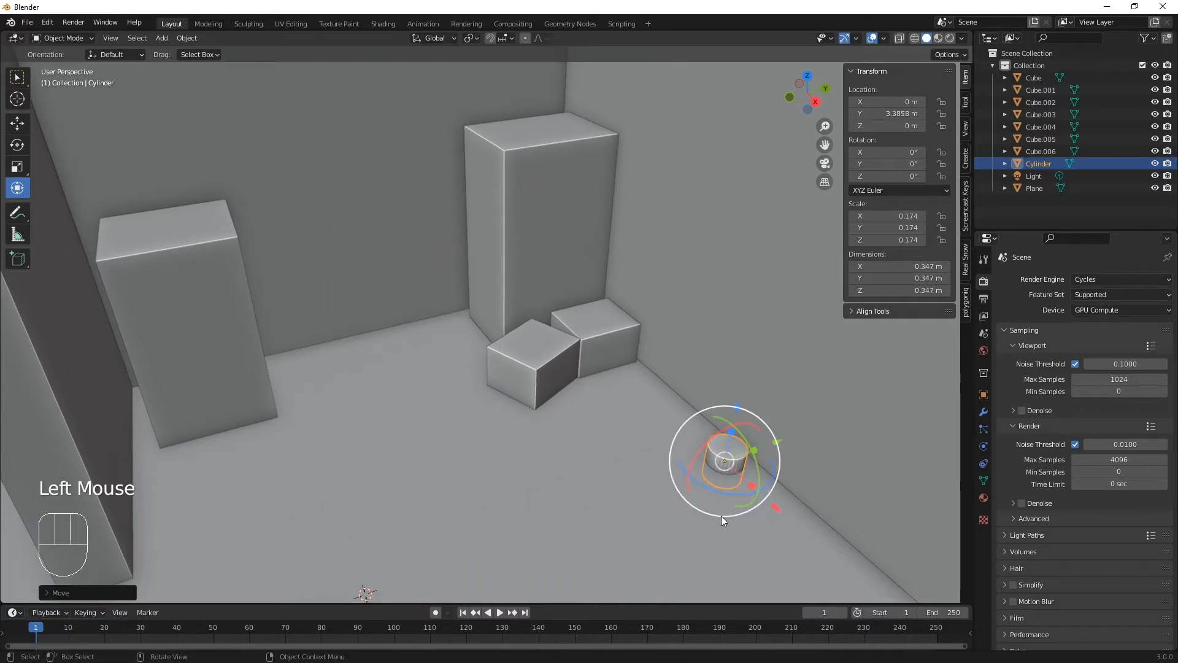
# Step: Enlarge the cylinder to about 0.52 m and move it to about -1.22 m in X and 0.25 m in Z
pyautogui.moveTo(724, 517); pyautogui.dragTo(743, 453, button='middle')
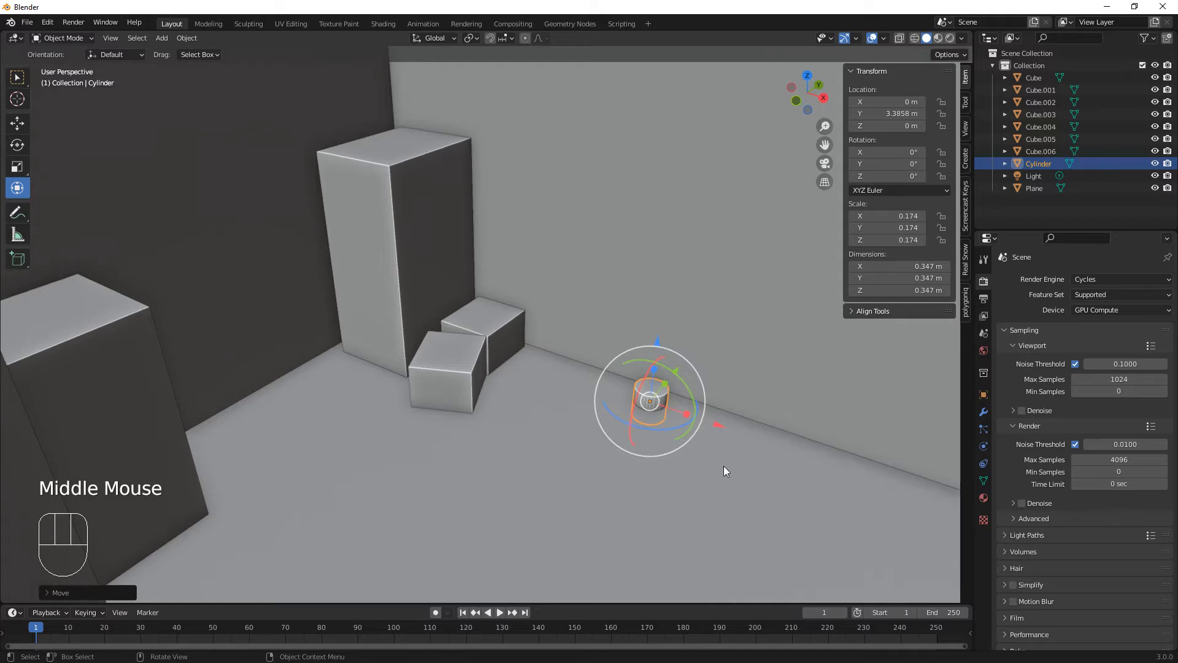
pyautogui.press('s')
pyautogui.click(772, 493)
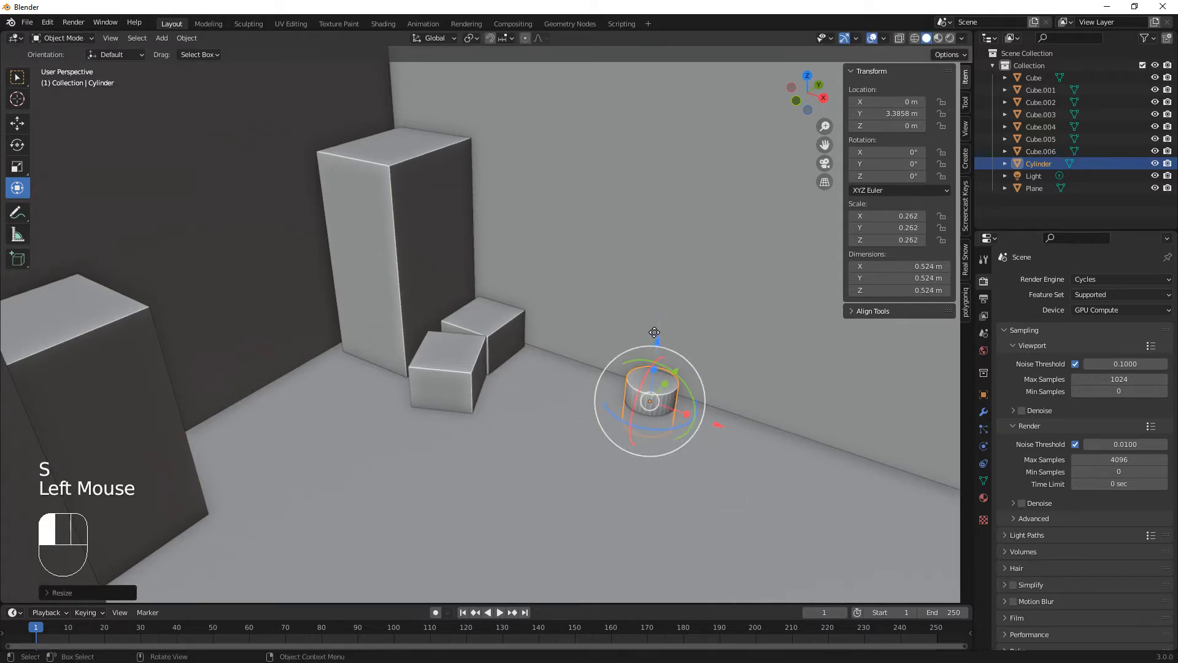
pyautogui.moveTo(654, 332); pyautogui.dragTo(659, 316)
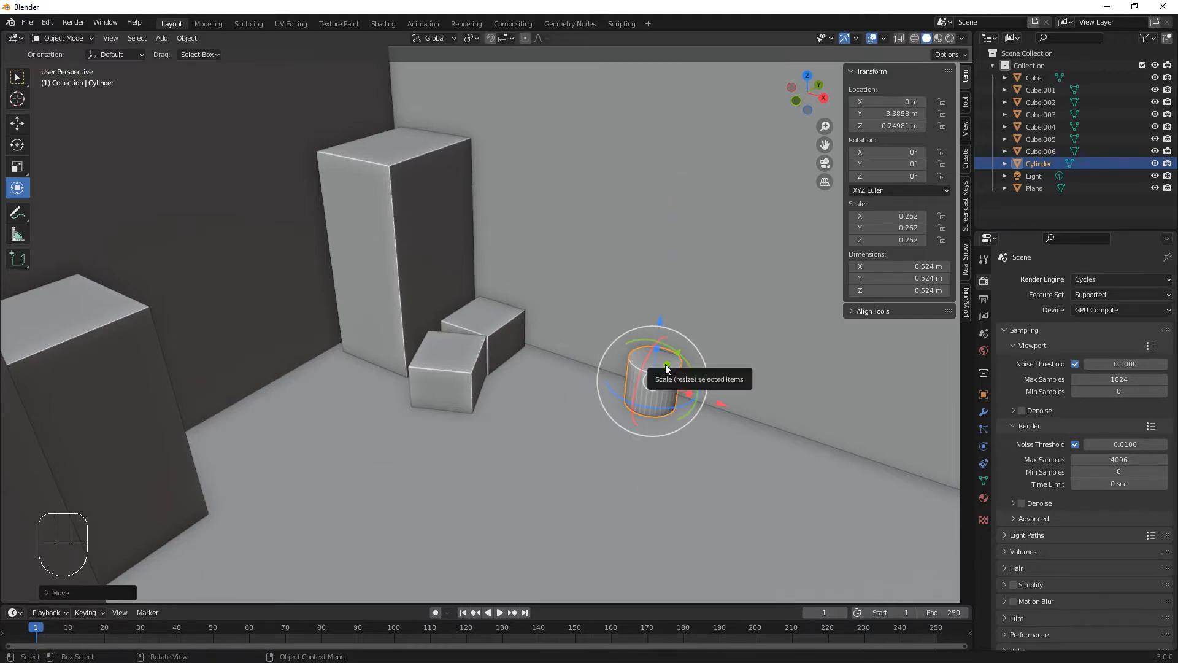
pyautogui.click(711, 406)
pyautogui.moveTo(711, 406); pyautogui.dragTo(616, 374)
# Step: In Edit Mode, select the cylinder's top face and scale it up to about 0.58 m across
pyautogui.scroll(3, 599, 440)
pyautogui.scroll(-1, 620, 454)
pyautogui.scroll(3, 633, 464)
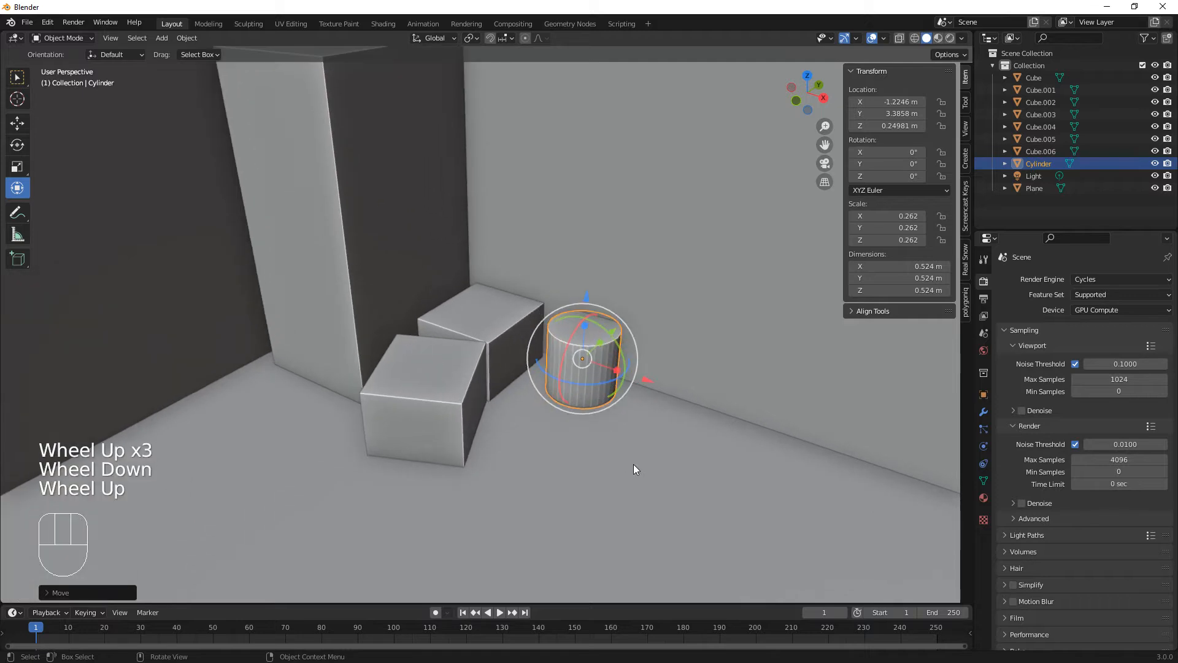
pyautogui.moveTo(687, 490); pyautogui.dragTo(661, 465, button='middle')
pyautogui.keyDown('shift'); pyautogui.moveTo(719, 502); pyautogui.dragTo(706, 413, button='middle'); pyautogui.keyUp('shift')
pyautogui.press('Tab')
pyautogui.click(700, 375)
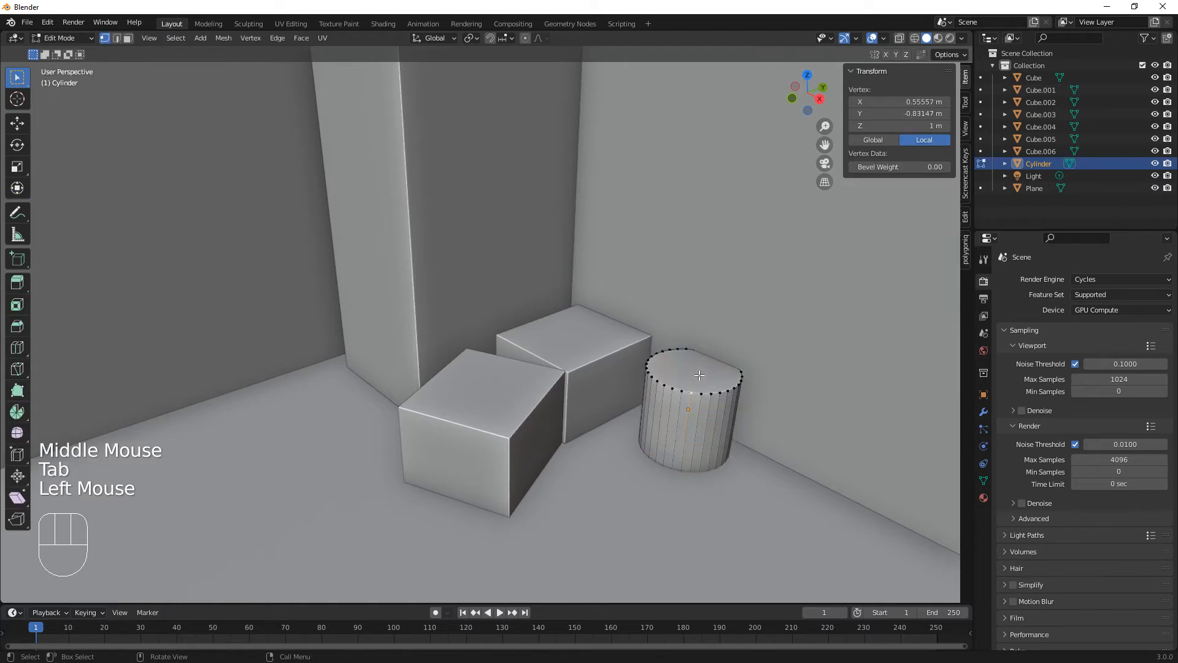
pyautogui.press('3')
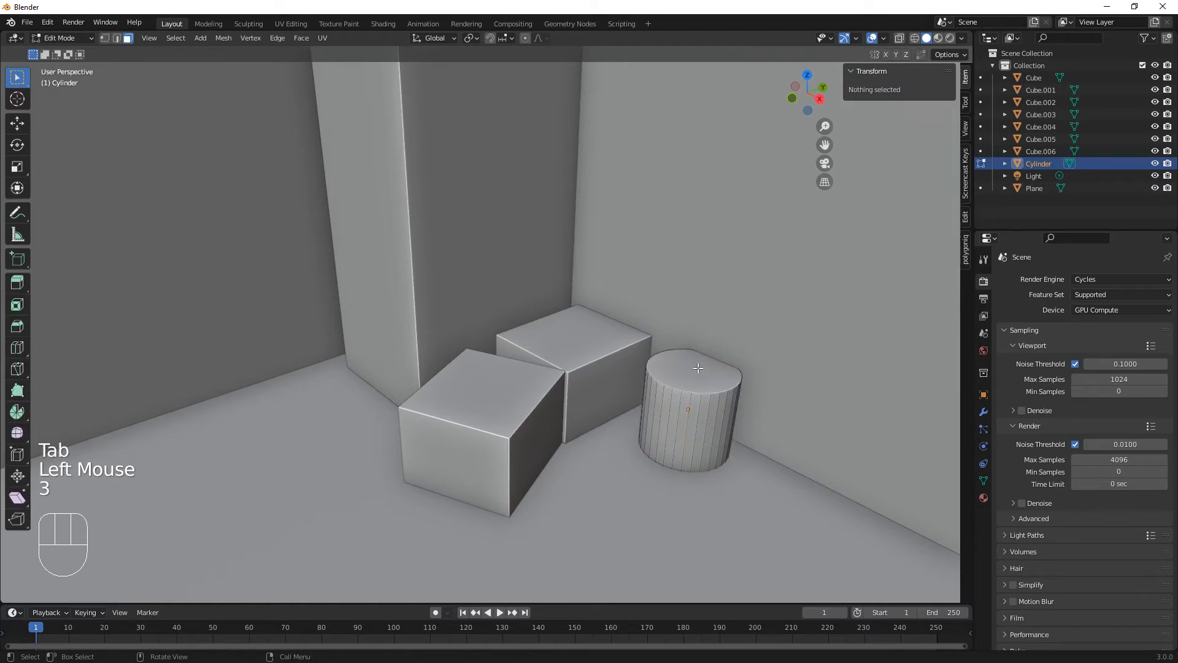
pyautogui.click(699, 368)
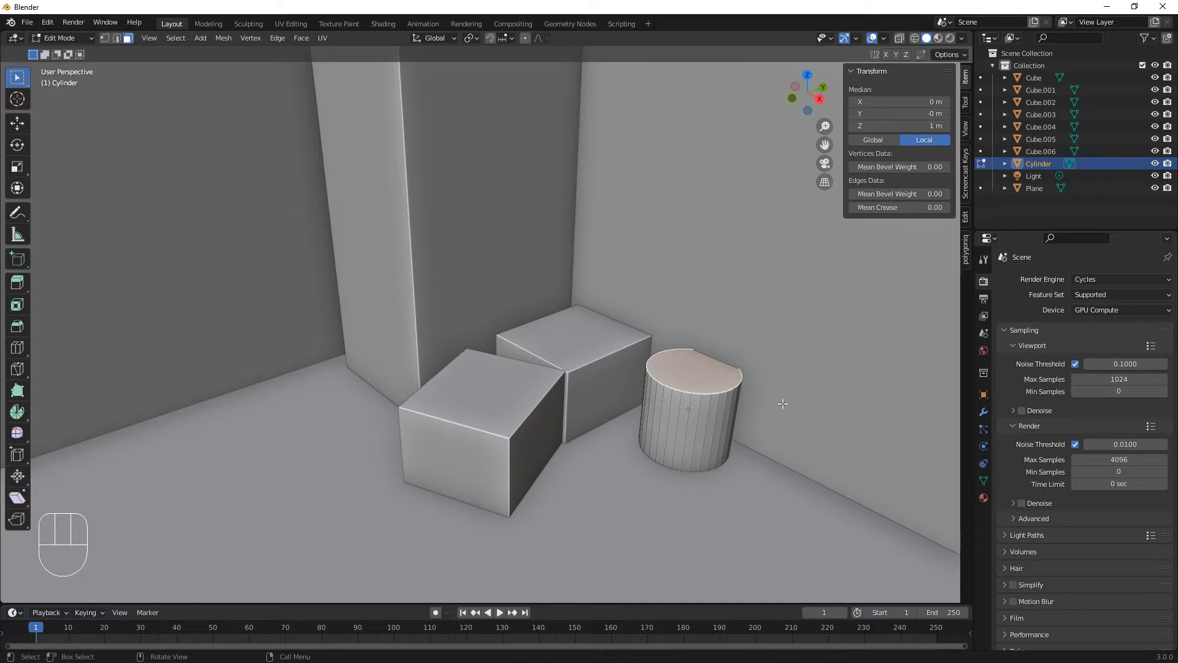
pyautogui.press('s')
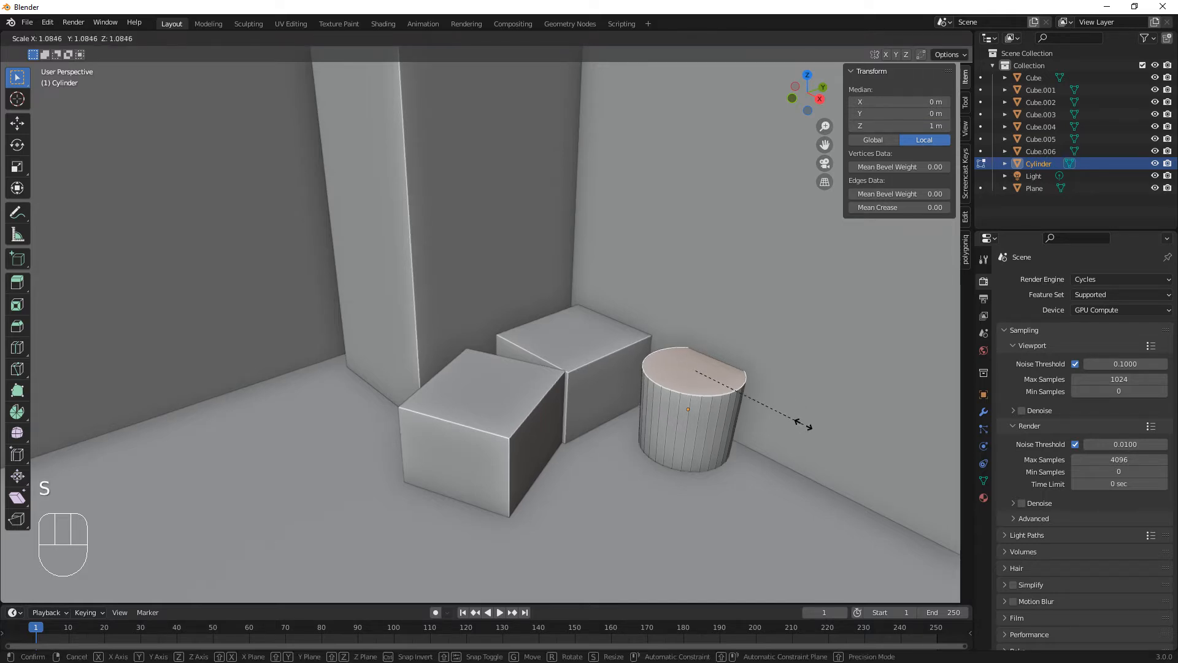
pyautogui.click(807, 426)
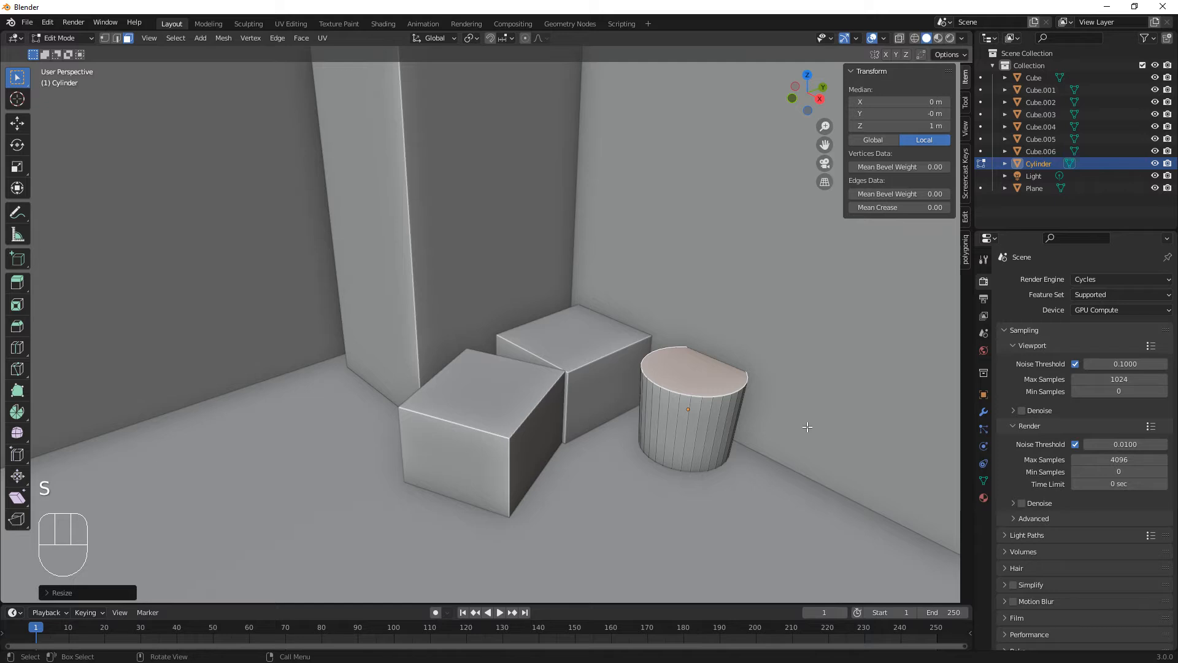
# Step: Delete the cylinder's top face to open it like a bin, and return to Object Mode
pyautogui.press('x')
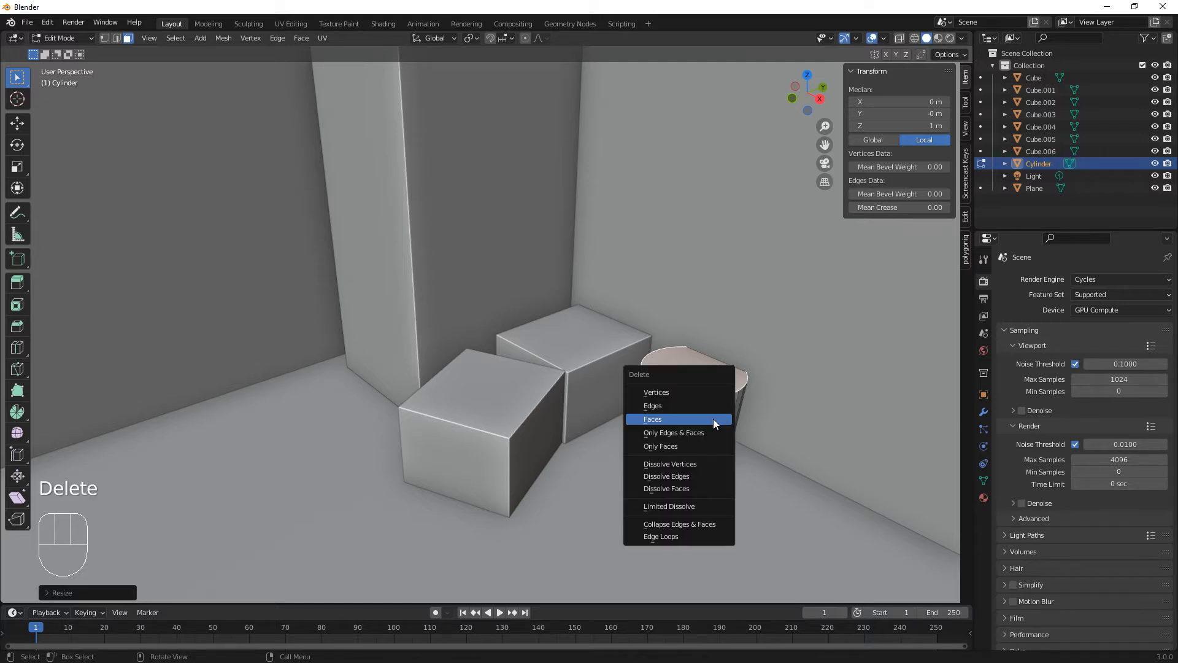
pyautogui.click(713, 419)
pyautogui.press('Tab')
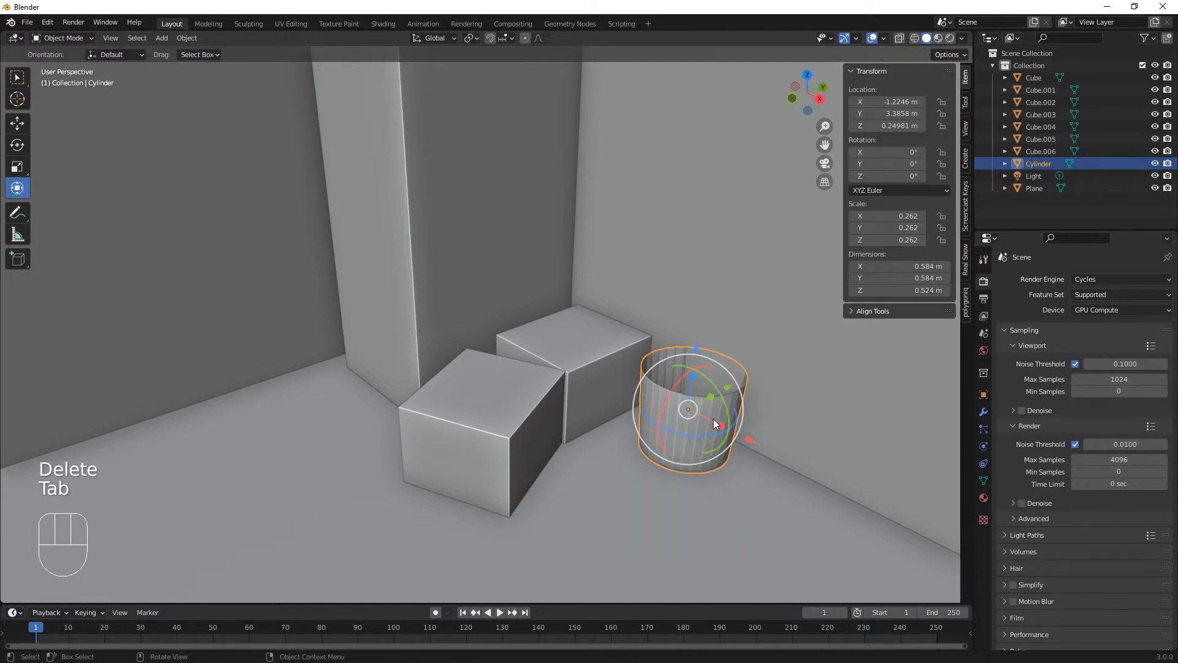
# Step: Add a Solidify modifier to the open cylinder
pyautogui.click(985, 412)
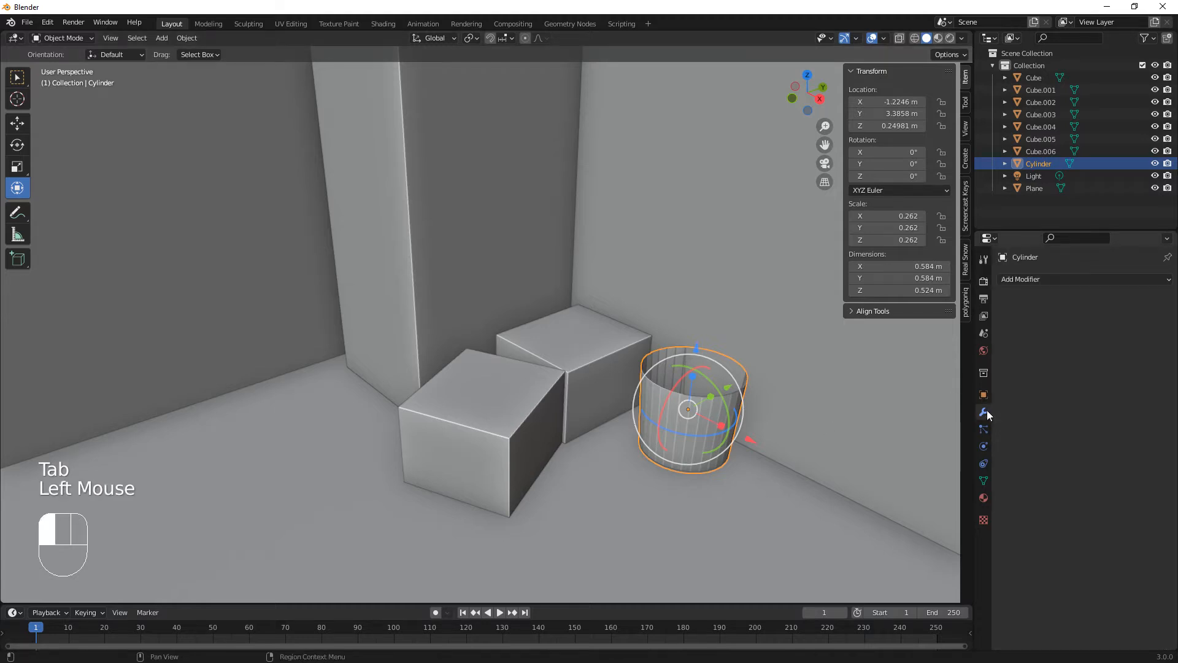
pyautogui.click(1034, 282)
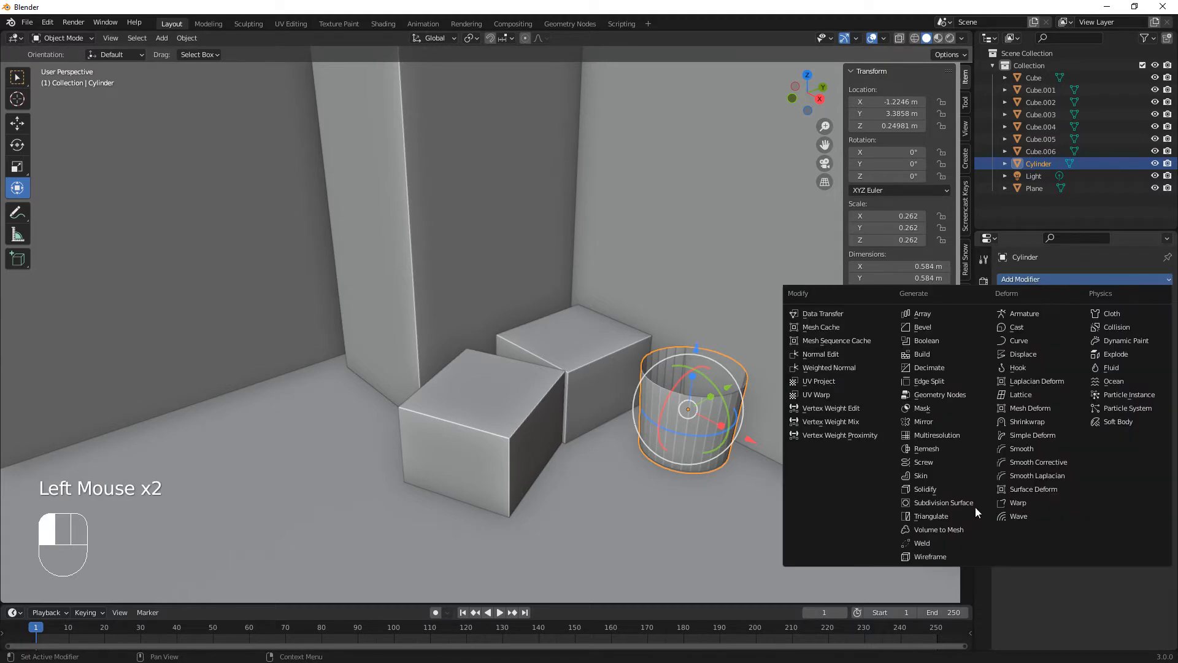
pyautogui.click(937, 491)
pyautogui.scroll(6, 777, 410)
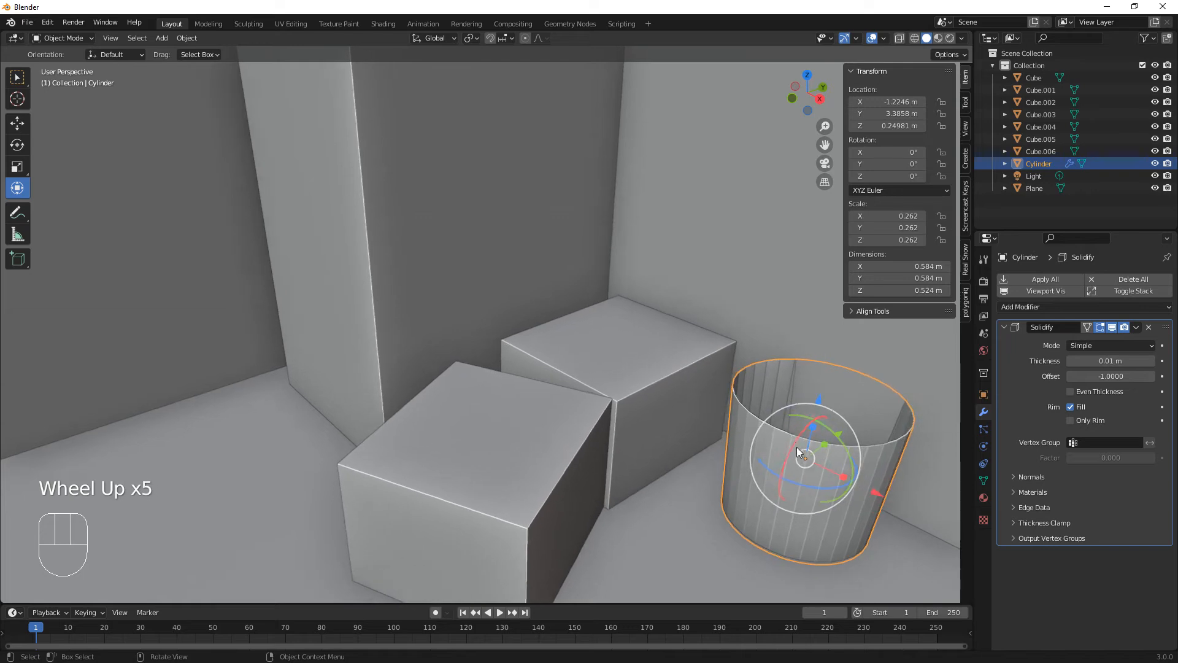
# Step: Set the Solidify thickness of the open cylinder to 0.04 m
pyautogui.press('KP_Decimal')
pyautogui.moveTo(745, 397); pyautogui.dragTo(723, 434, button='middle')
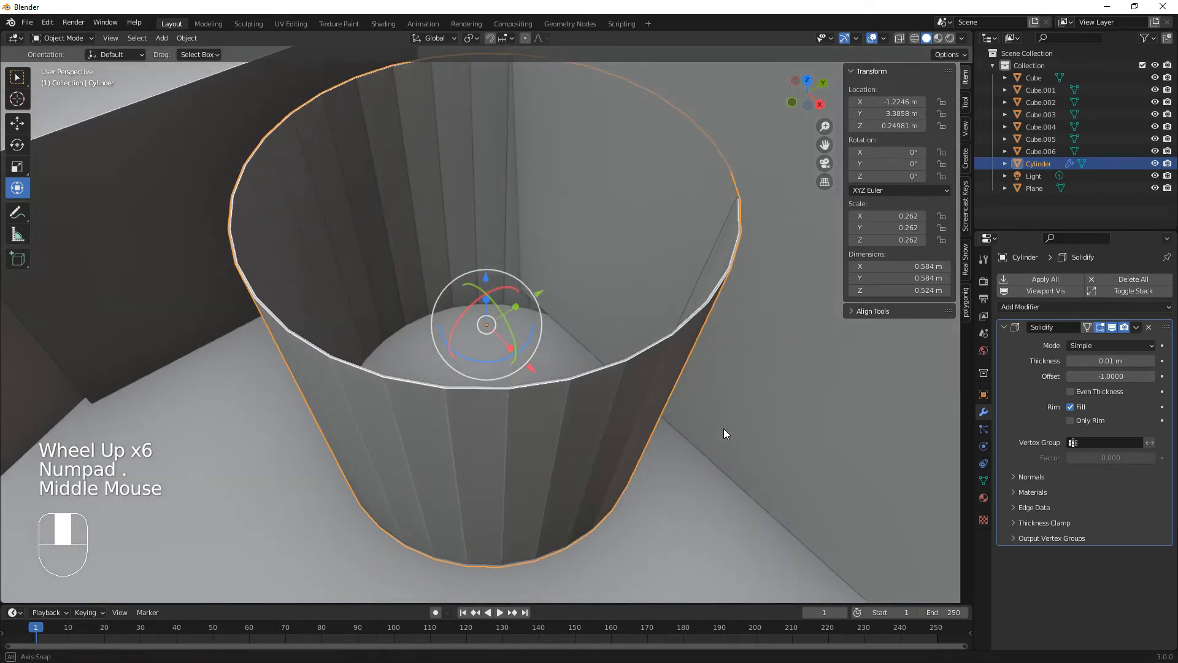
pyautogui.moveTo(1111, 361); pyautogui.dragTo(1132, 361)
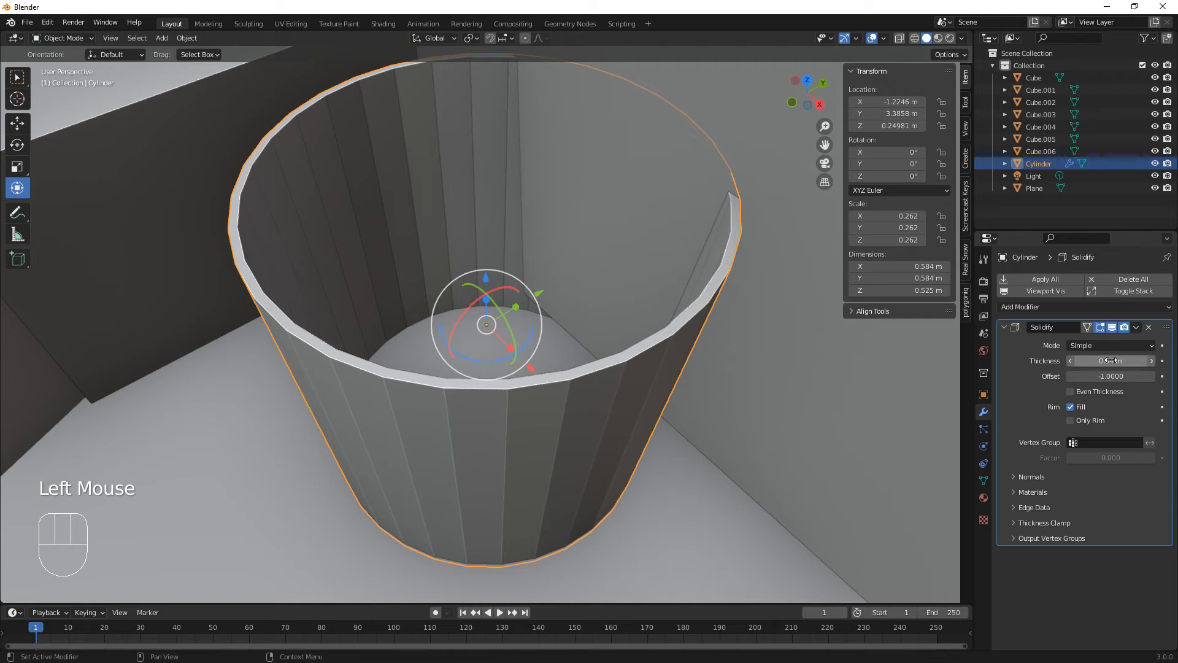
pyautogui.press('Tab')
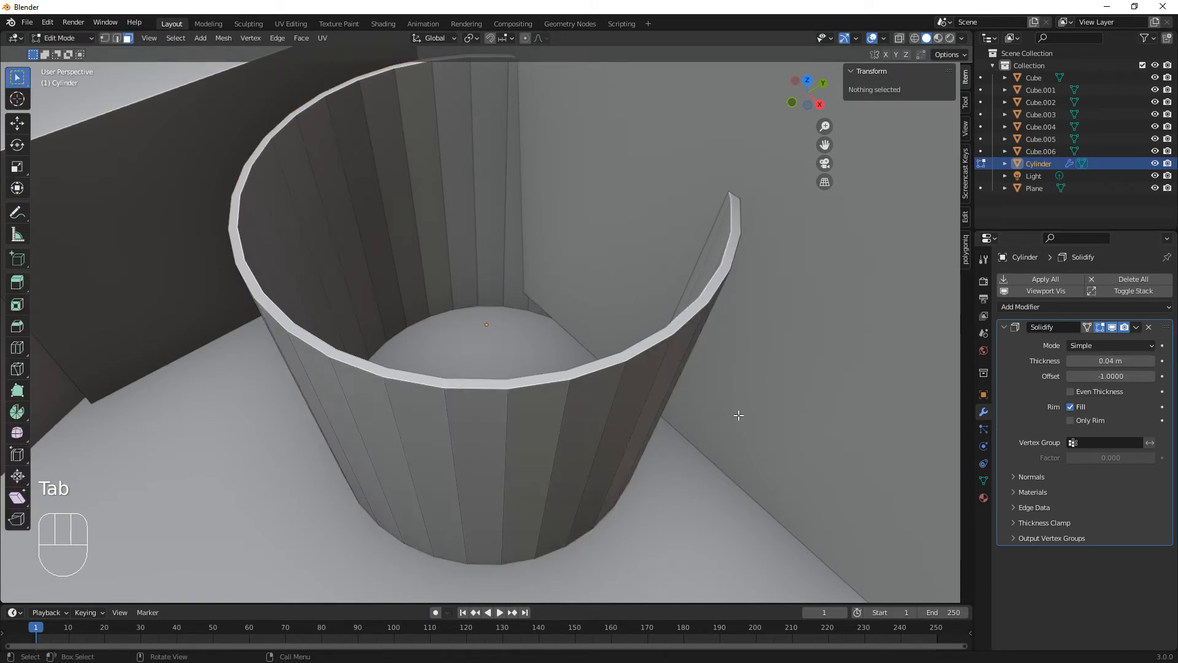
pyautogui.moveTo(756, 440); pyautogui.dragTo(743, 393, button='middle')
pyautogui.click(1136, 328)
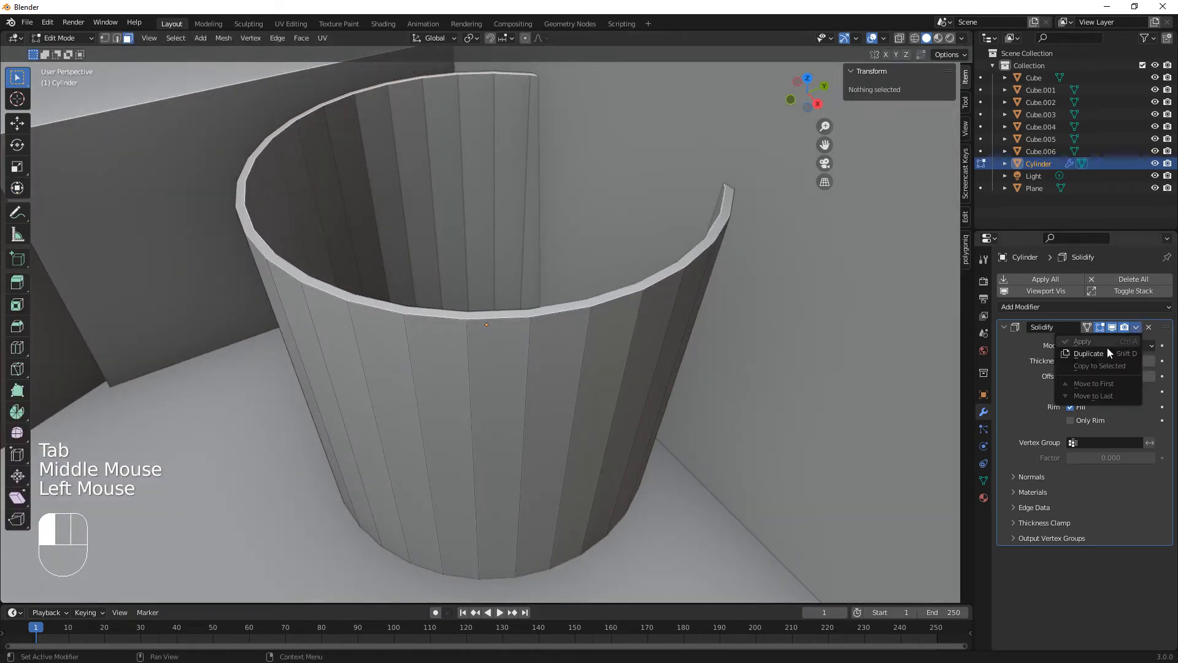
pyautogui.press('Tab')
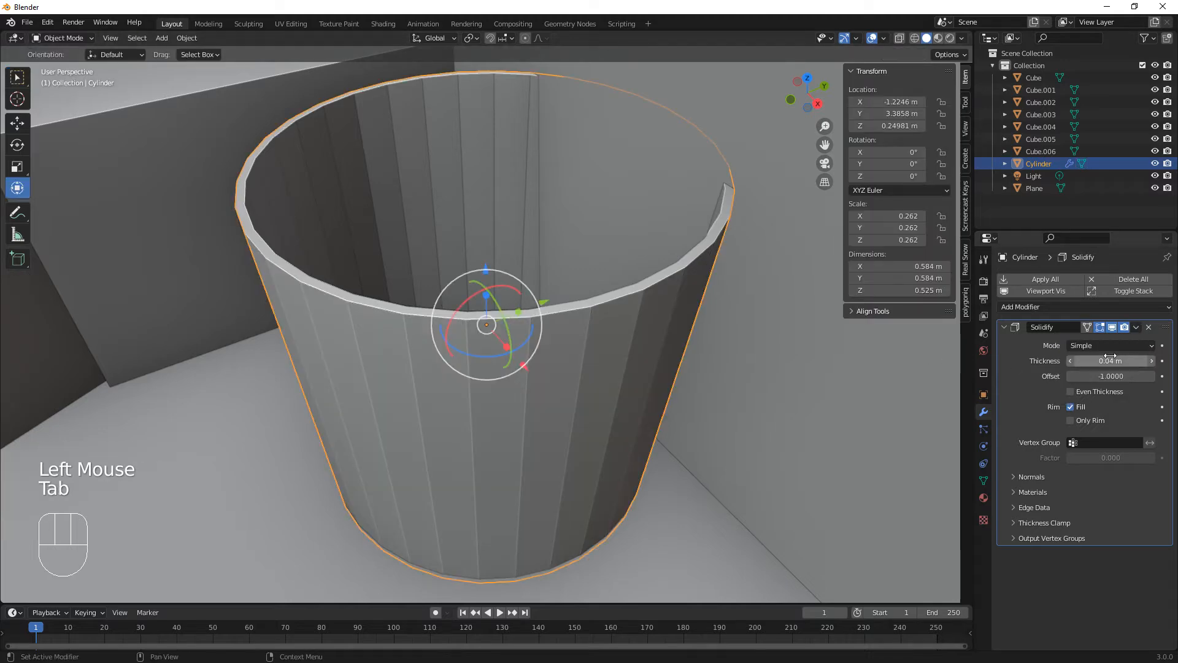
# Step: Apply the Solidify modifier to the open cylinder
pyautogui.click(1133, 327)
pyautogui.click(1100, 341)
pyautogui.scroll(-2, 763, 451)
pyautogui.scroll(-1, 675, 453)
pyautogui.scroll(1, 669, 453)
pyautogui.scroll(-1, 664, 453)
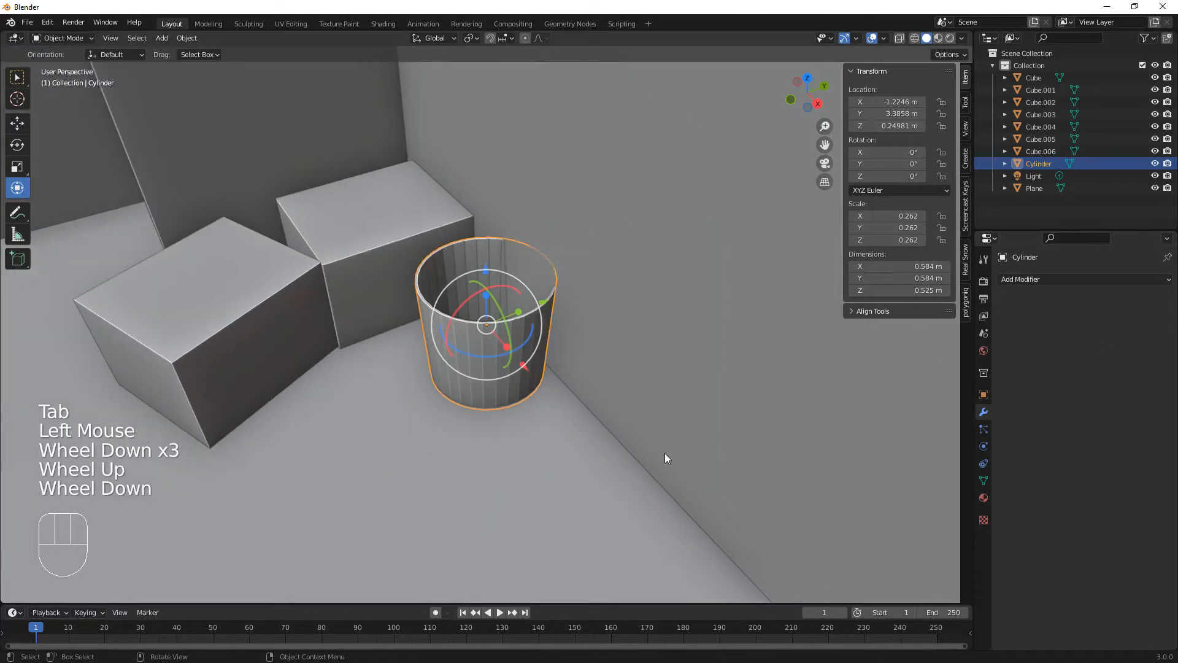
# Step: Duplicate the bin and move the copy along the Y axis to about 2.78 m, in front of the original
pyautogui.moveTo(664, 457); pyautogui.dragTo(755, 454, button='middle')
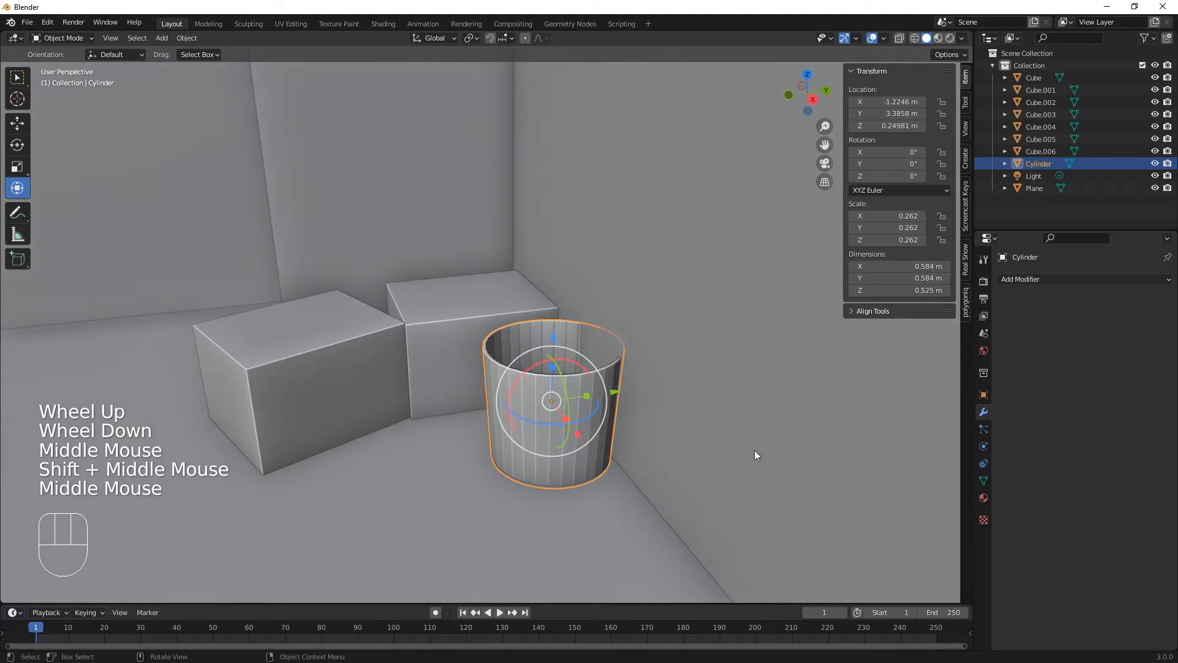
pyautogui.press('shift')
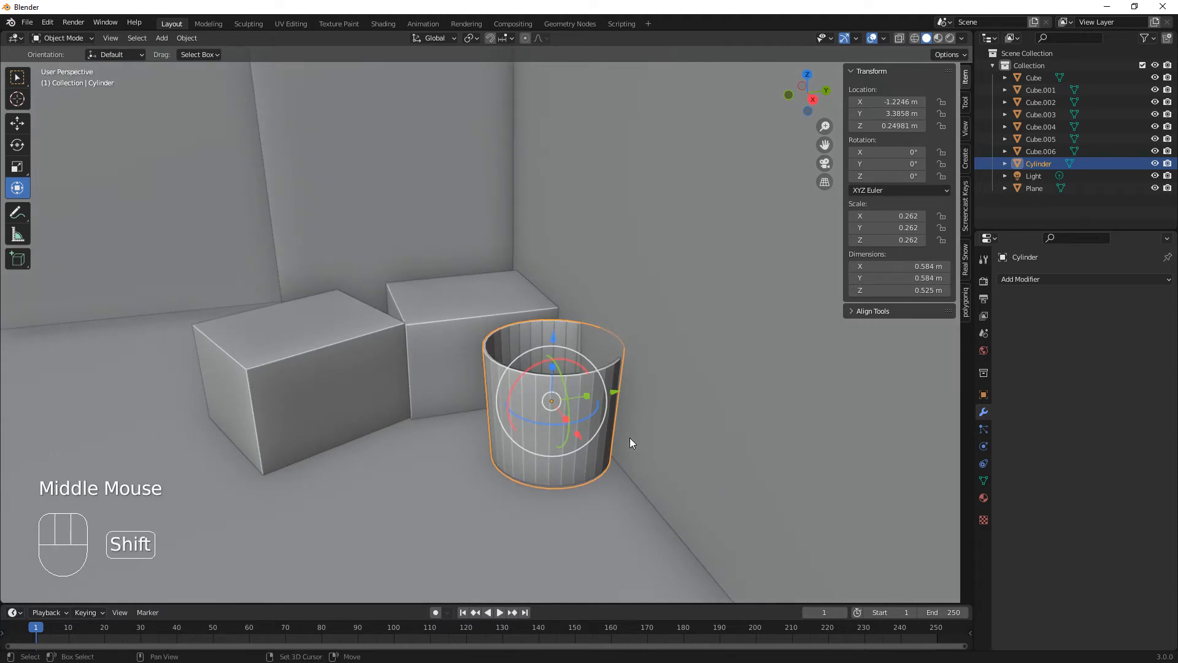
pyautogui.hotkey('shift', 'd')
pyautogui.press('y')
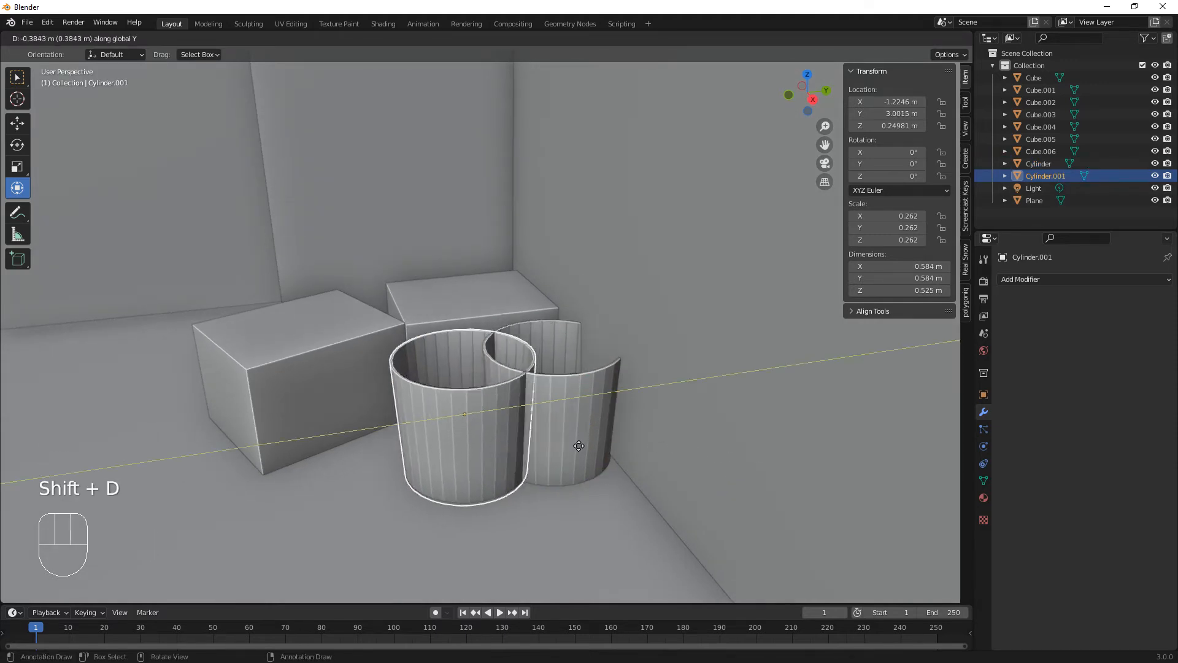
pyautogui.click(540, 452)
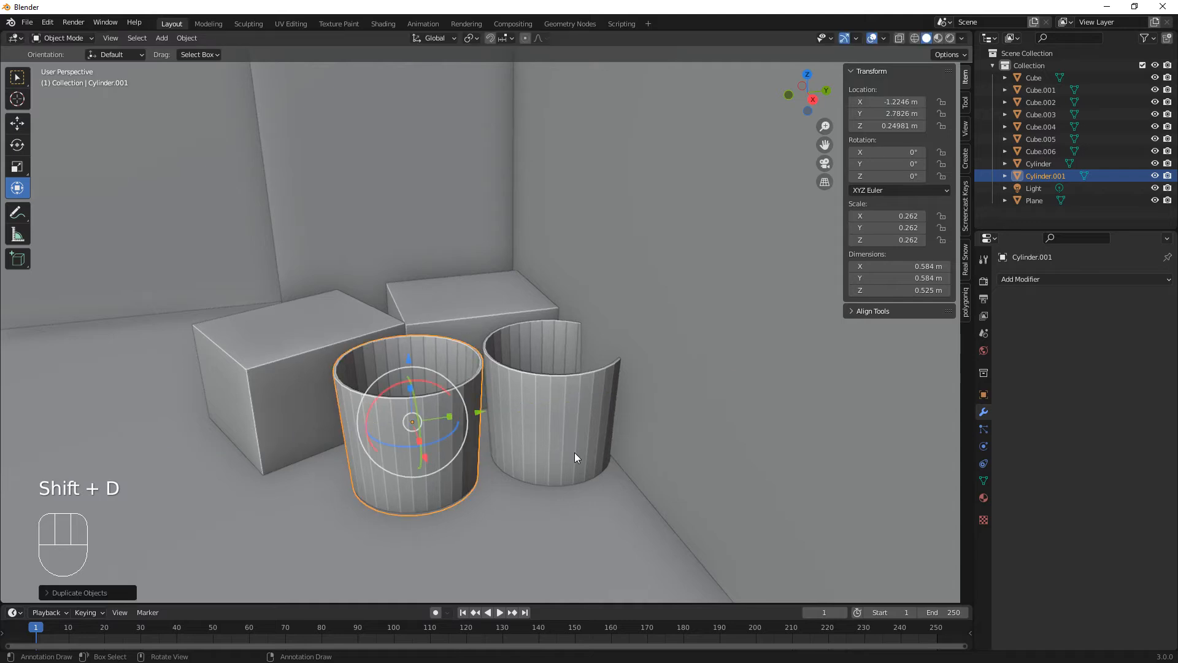
# Step: Rotate the duplicated bin 90° about the X axis so it lies on its side
pyautogui.write('rx')
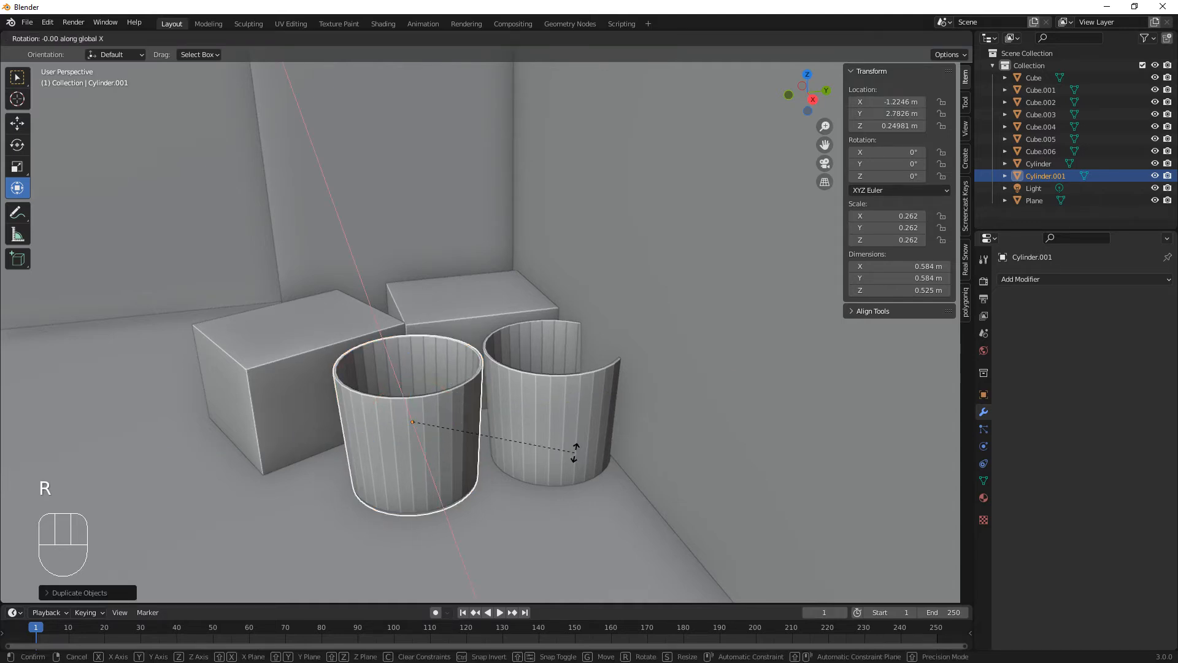
pyautogui.write('90')
pyautogui.press('Return')
# Step: Rest the lying bin on the floor at about 0.27 m in Z with its X rotation adjusted to about 86.8°
pyautogui.moveTo(575, 458); pyautogui.dragTo(555, 410, button='middle')
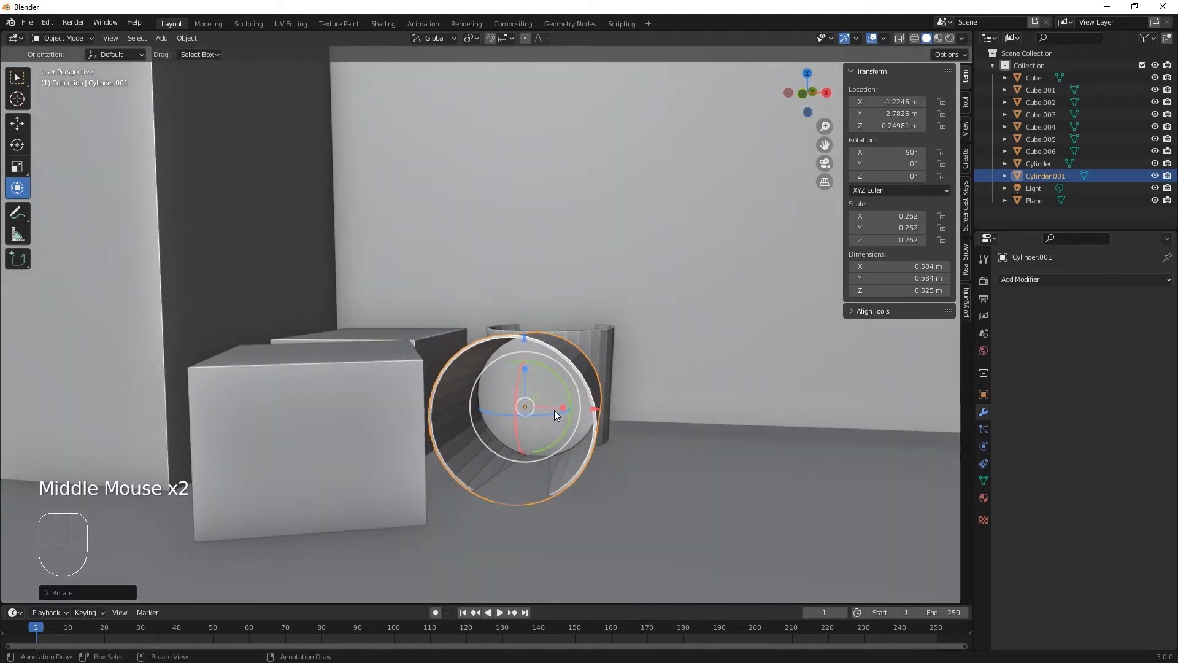
pyautogui.moveTo(525, 337); pyautogui.dragTo(523, 328)
pyautogui.moveTo(579, 407); pyautogui.dragTo(588, 459, button='middle')
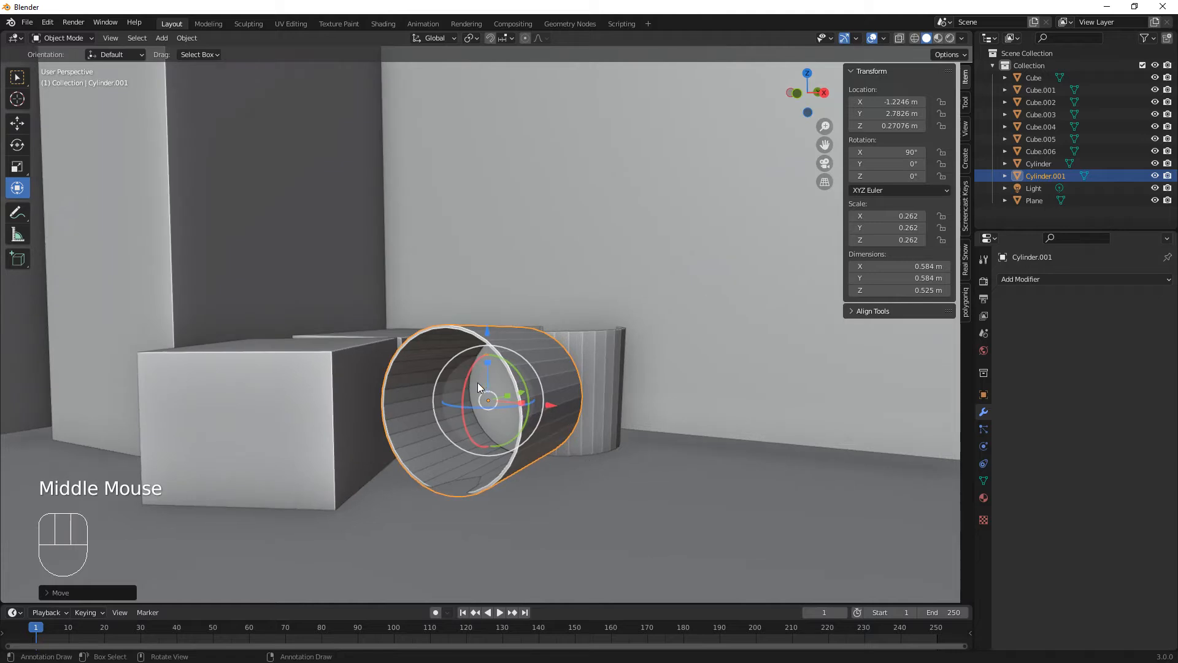
pyautogui.moveTo(469, 378); pyautogui.dragTo(487, 329)
# Step: Move the lying bin to about -1.01 m in X and turn it about 19.3° around the Z axis
pyautogui.moveTo(660, 434); pyautogui.dragTo(554, 491, button='middle')
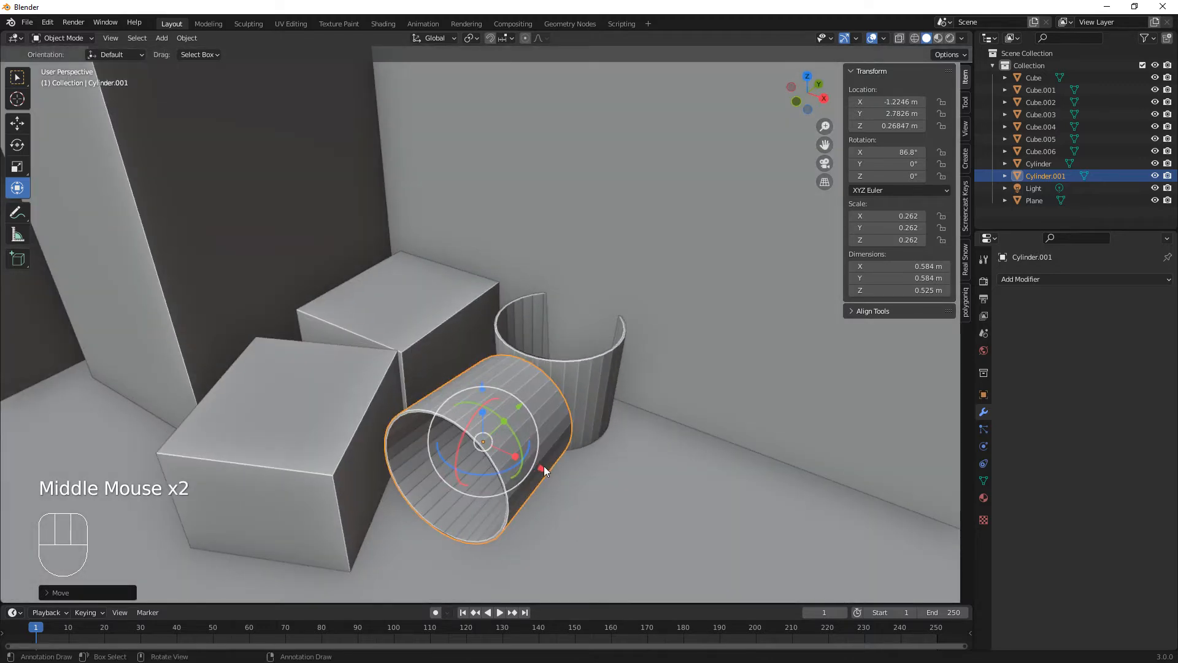
pyautogui.moveTo(545, 471); pyautogui.dragTo(595, 491)
pyautogui.moveTo(657, 484); pyautogui.dragTo(606, 503, button='middle')
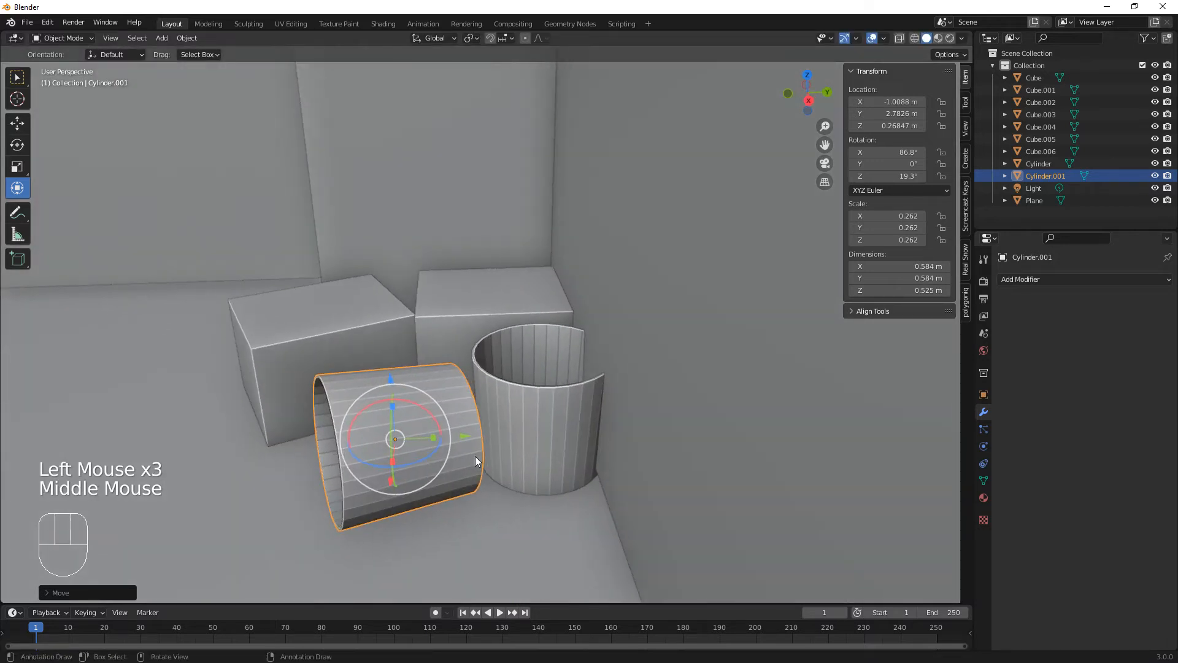
# Step: Select both bins and move them together along Y, away from the wall, placing the upright one at about 3.29 m
pyautogui.keyDown('shift'); pyautogui.click(537, 418); pyautogui.keyUp('shift')
pyautogui.moveTo(536, 418); pyautogui.dragTo(512, 421)
pyautogui.click(554, 444)
# Step: Duplicate the upright bin straight up to about 1.03 m in Z and flatten the copy to about 0.034 m high
pyautogui.click(543, 404)
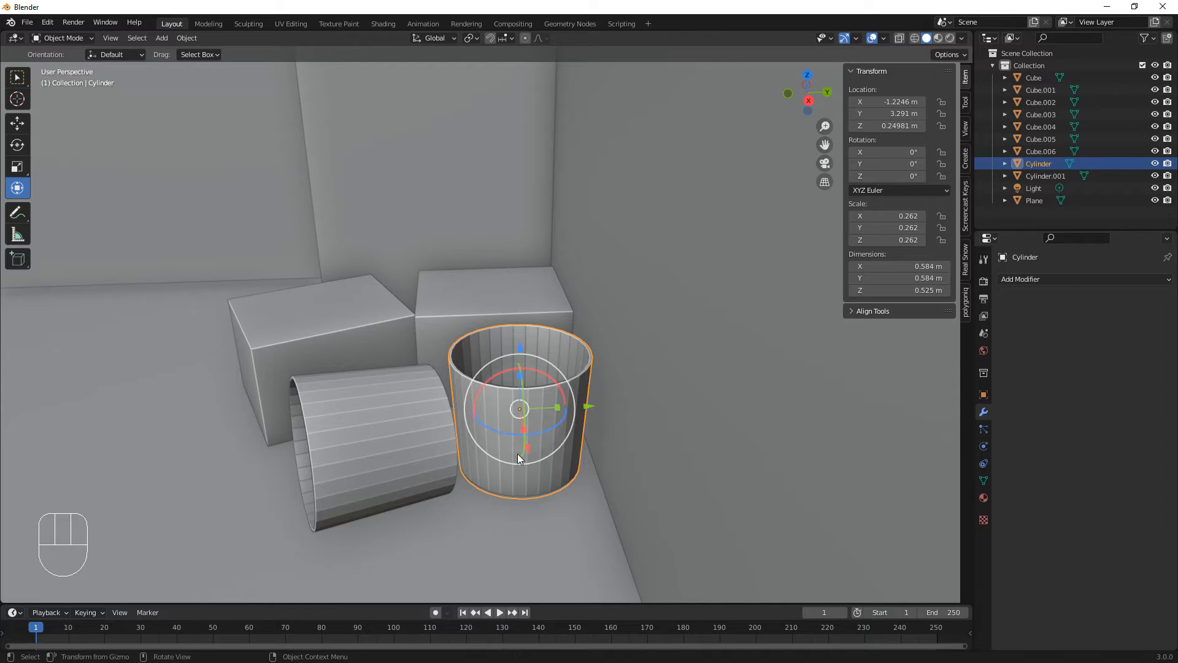
pyautogui.press('shift')
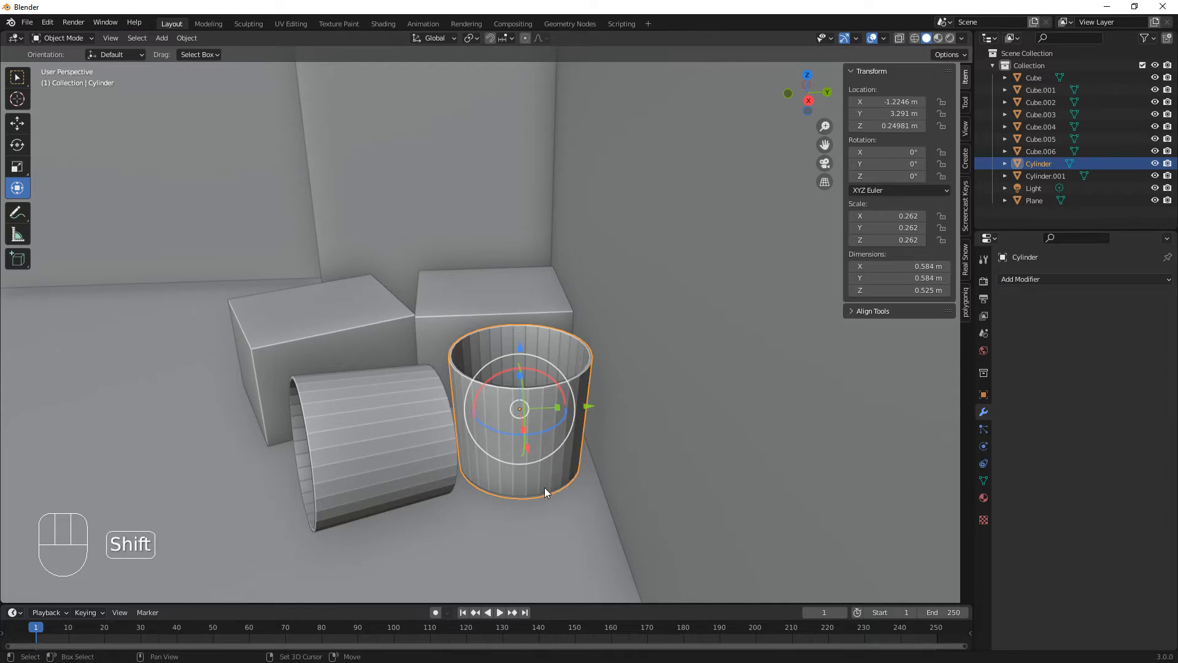
pyautogui.moveTo(529, 514); pyautogui.dragTo(580, 508, button='middle')
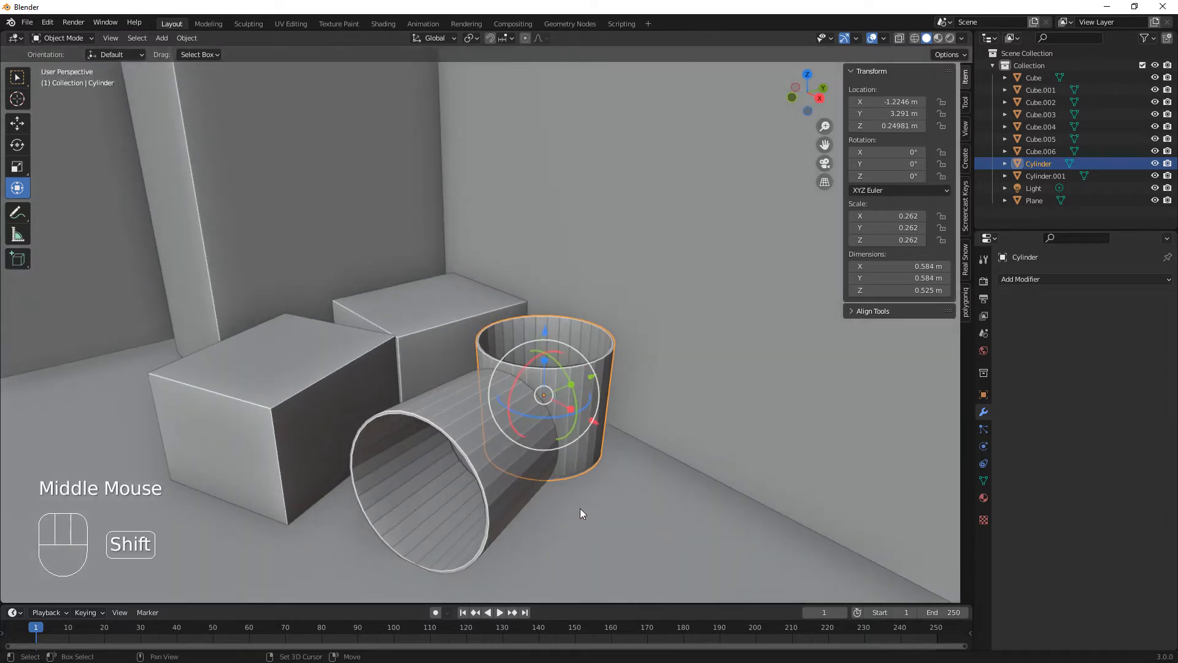
pyautogui.hotkey('shift', 'd')
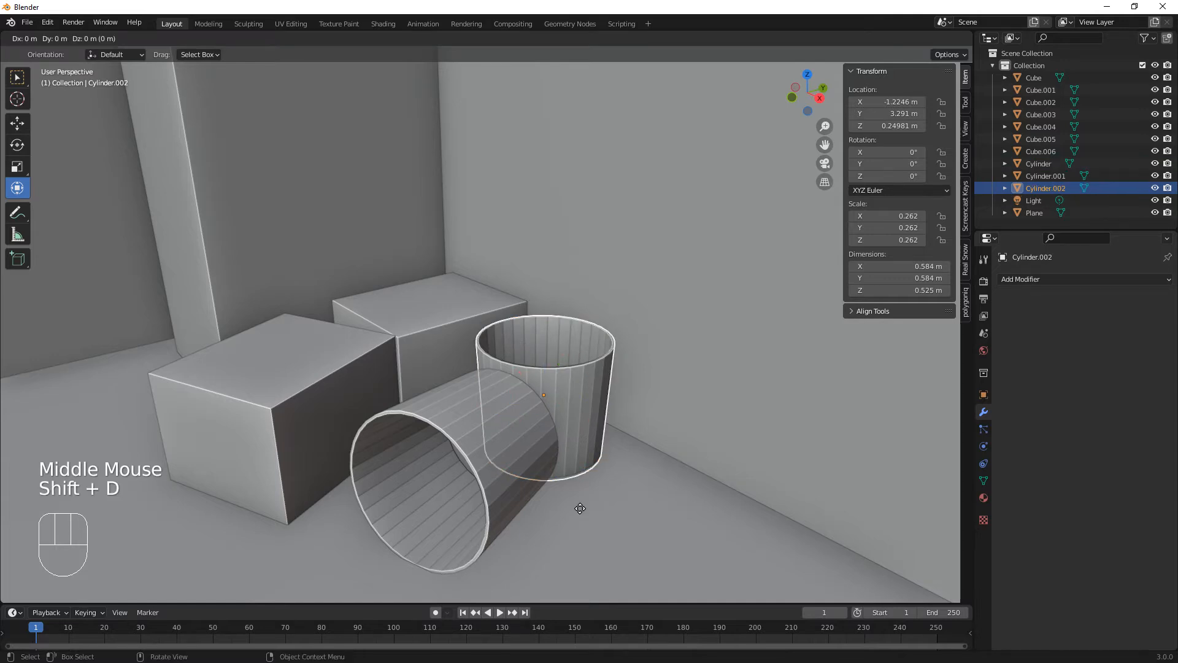
pyautogui.press('z')
pyautogui.click(573, 335)
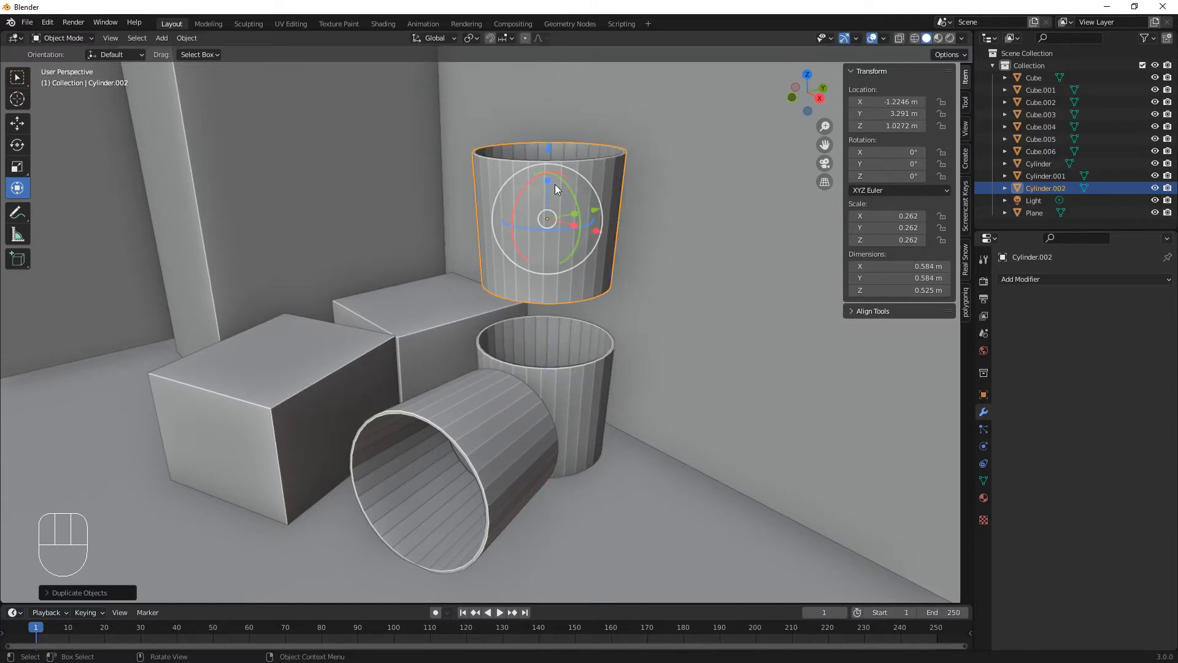
pyautogui.moveTo(555, 184); pyautogui.dragTo(548, 208)
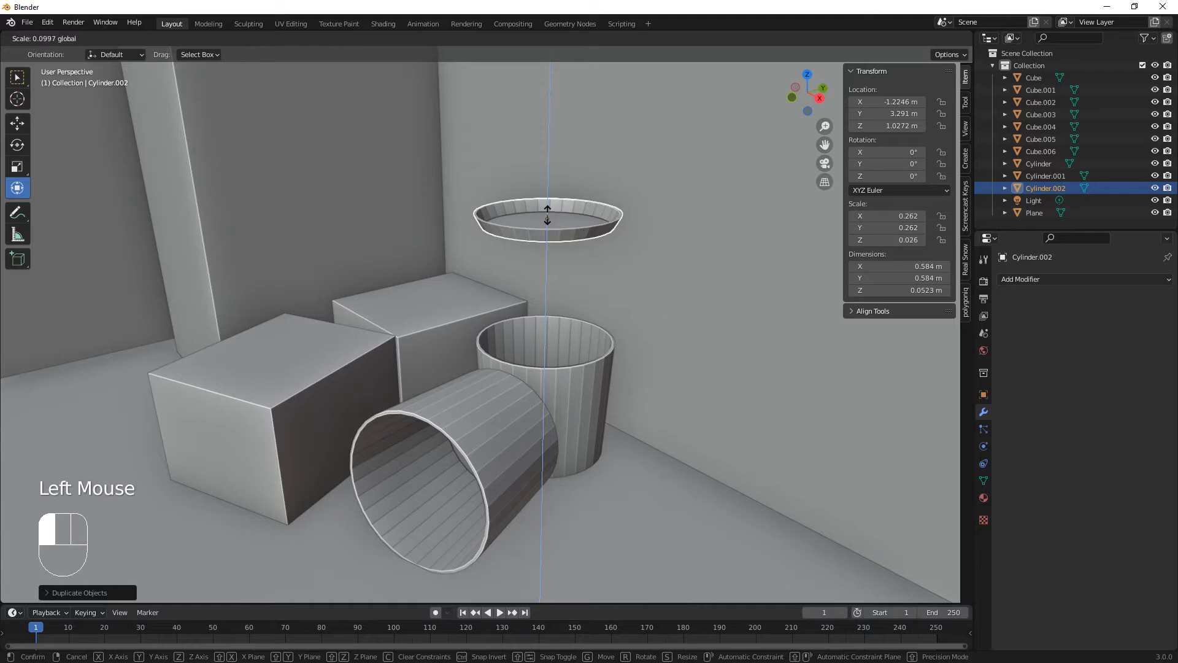
pyautogui.click(567, 246)
# Step: In Edit Mode, select the flattened copy's rim face loop and scale it down to about 0.52 m across
pyautogui.moveTo(567, 245); pyautogui.dragTo(656, 371, button='middle')
pyautogui.scroll(3, 632, 373)
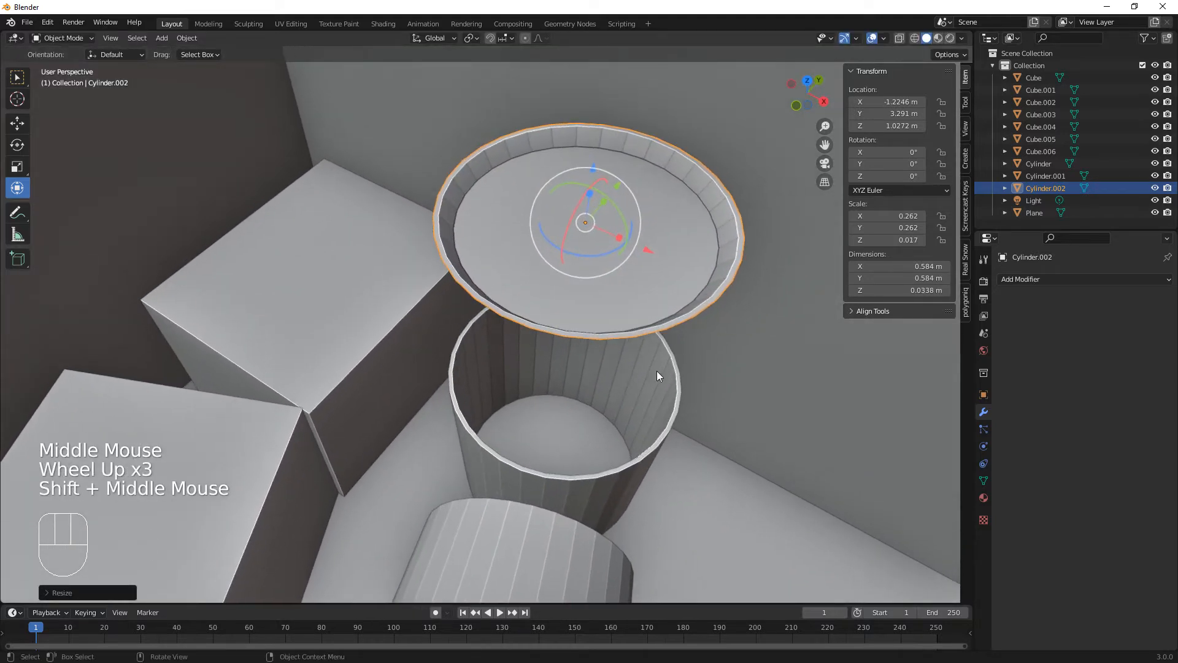
pyautogui.press('Tab')
pyautogui.keyDown('alt'); pyautogui.click(710, 301); pyautogui.keyUp('alt')
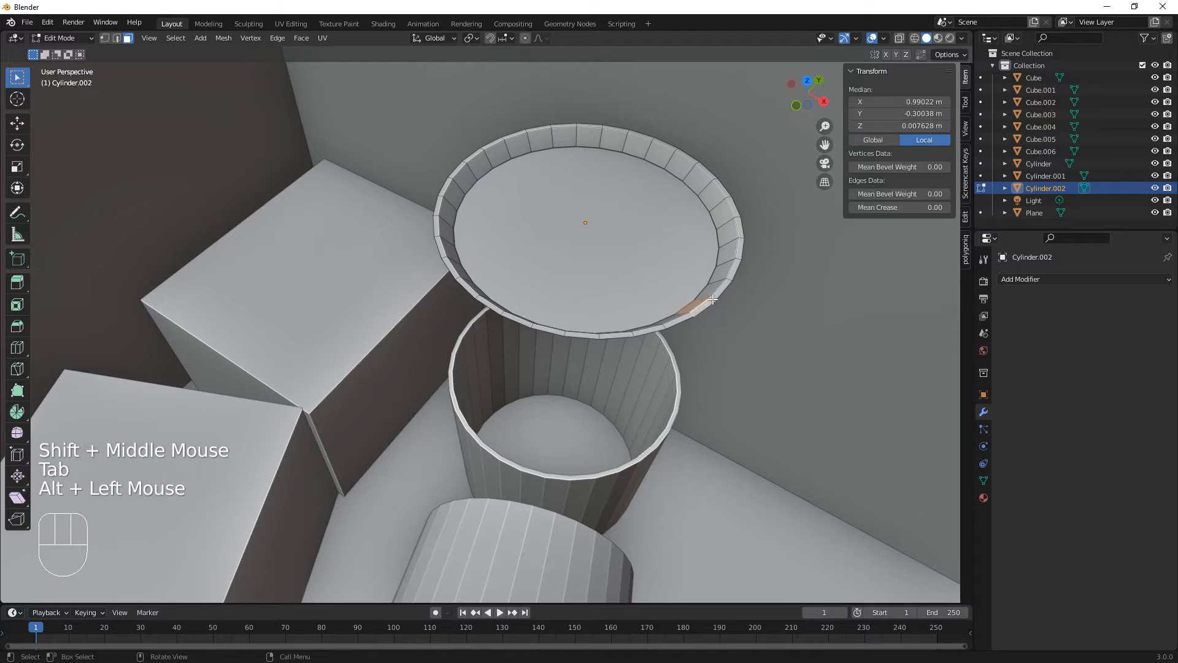
pyautogui.keyDown('alt'); pyautogui.click(712, 299); pyautogui.keyUp('alt')
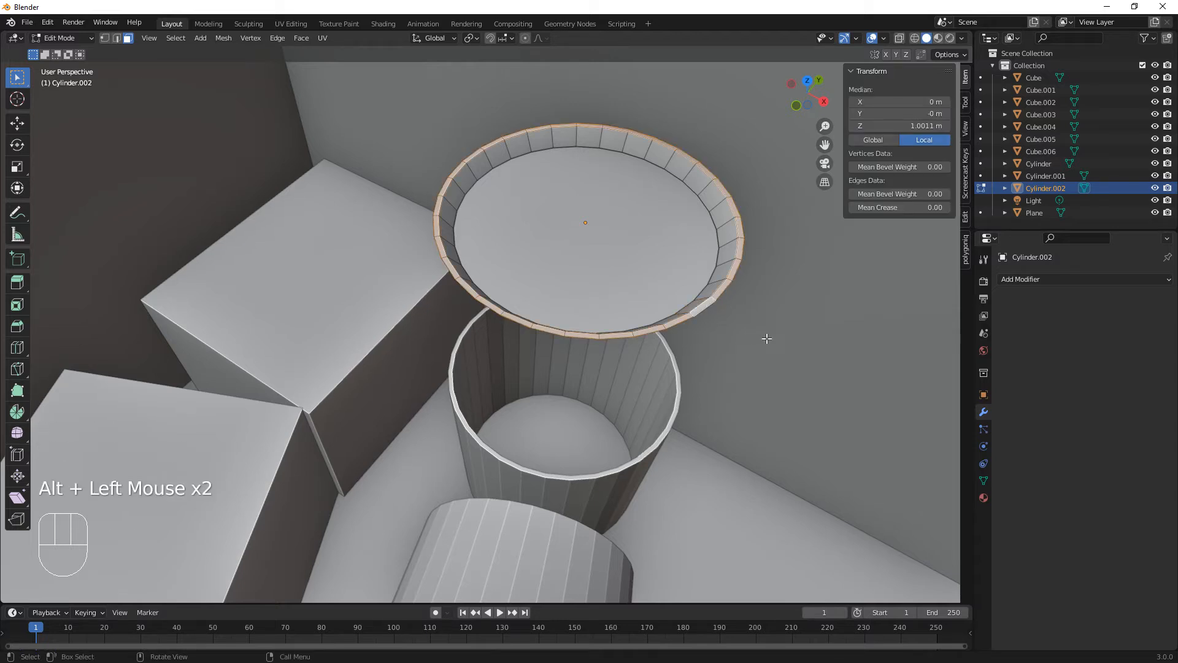
pyautogui.press('s')
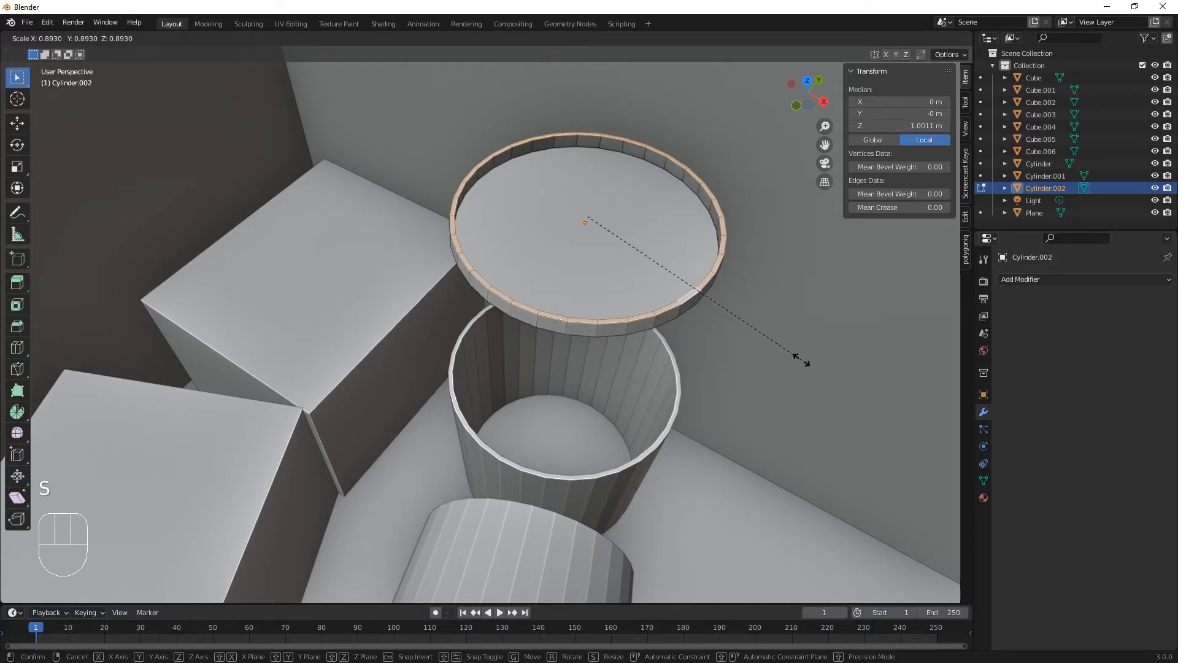
pyautogui.click(801, 359)
# Step: Lower the selected rim until the lid is about 0.026 m high, and return to Object Mode
pyautogui.moveTo(790, 389); pyautogui.dragTo(770, 432, button='middle')
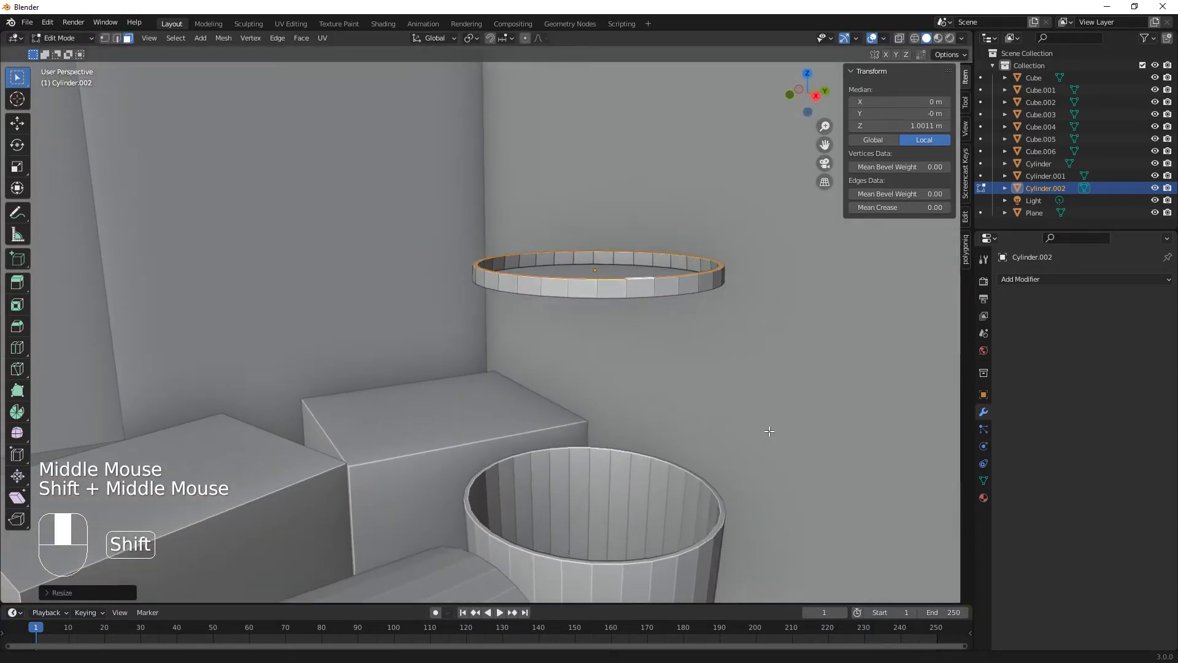
pyautogui.click(18, 189)
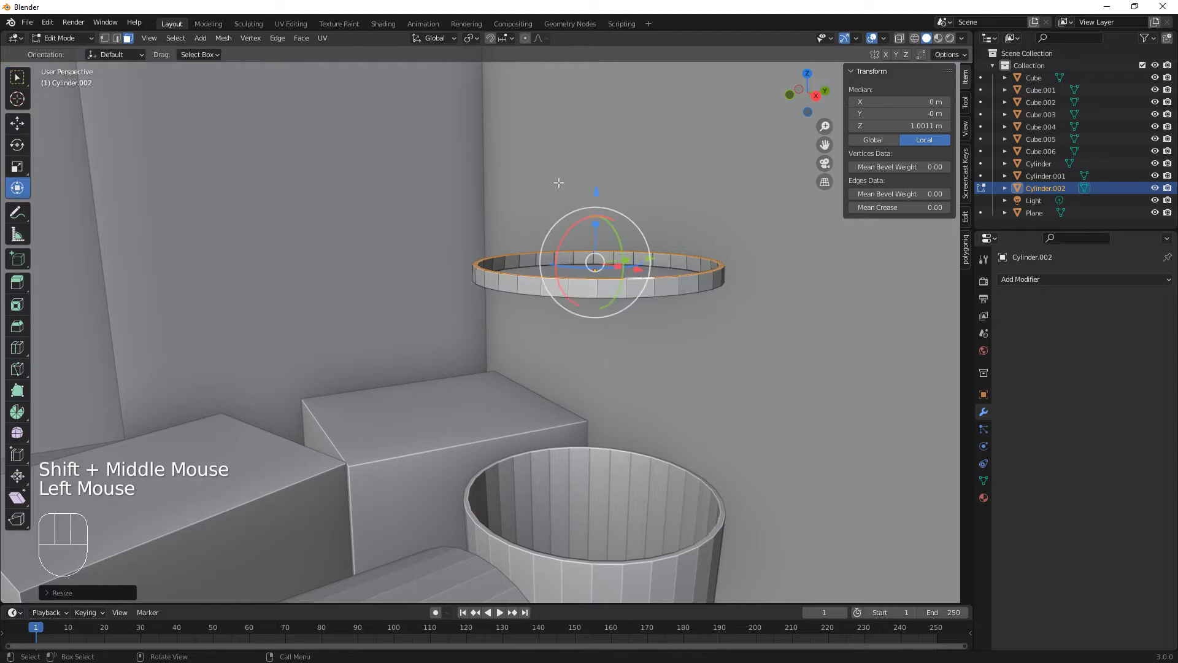
pyautogui.moveTo(596, 198); pyautogui.dragTo(597, 195)
pyautogui.press('Tab')
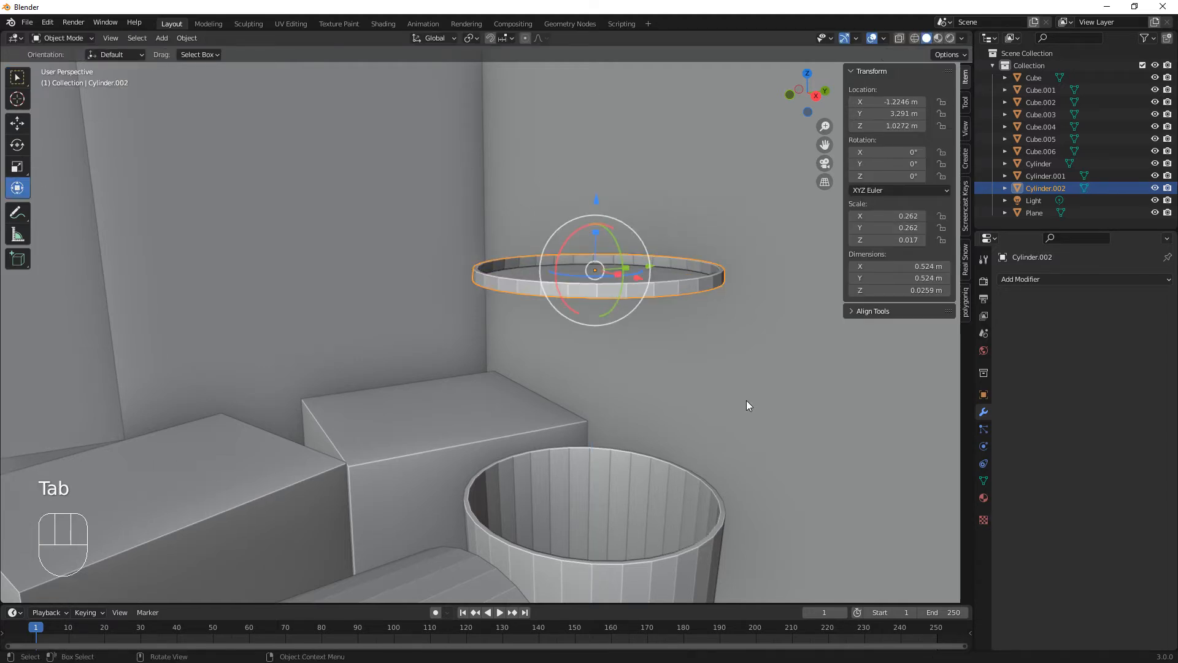
# Step: Flip the lid upside down by rotating it 180° about the Y axis
pyautogui.scroll(-1, 746, 401)
pyautogui.scroll(1, 747, 400)
pyautogui.scroll(-1, 746, 400)
pyautogui.moveTo(631, 348); pyautogui.dragTo(672, 413, button='middle')
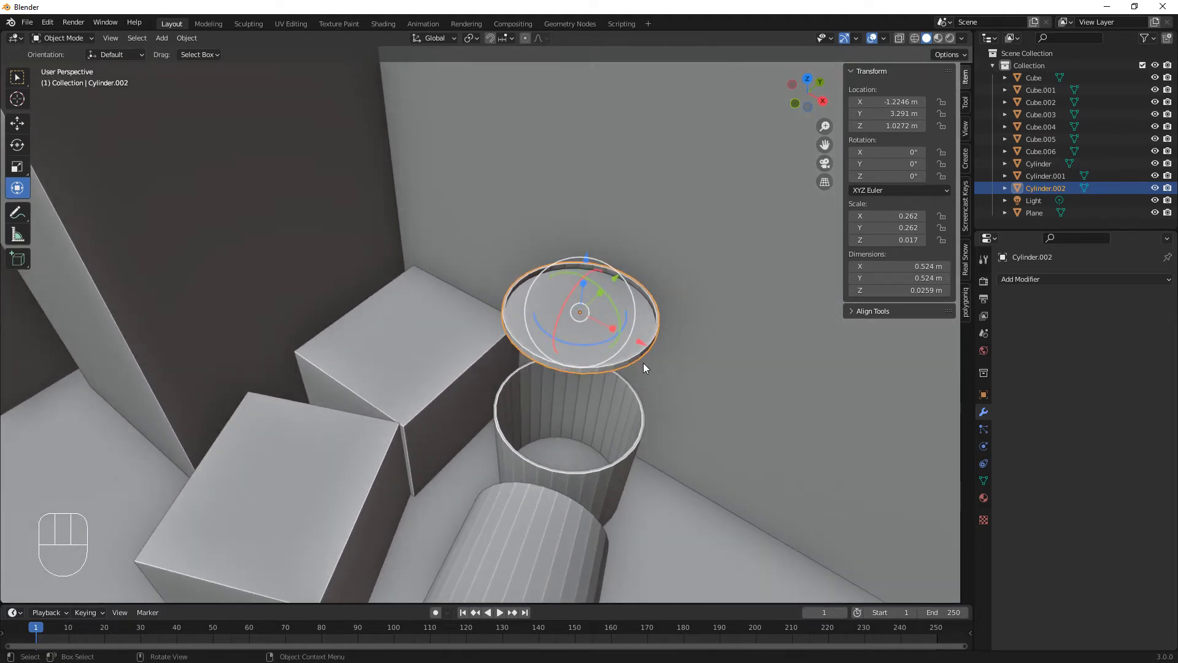
pyautogui.write('ry')
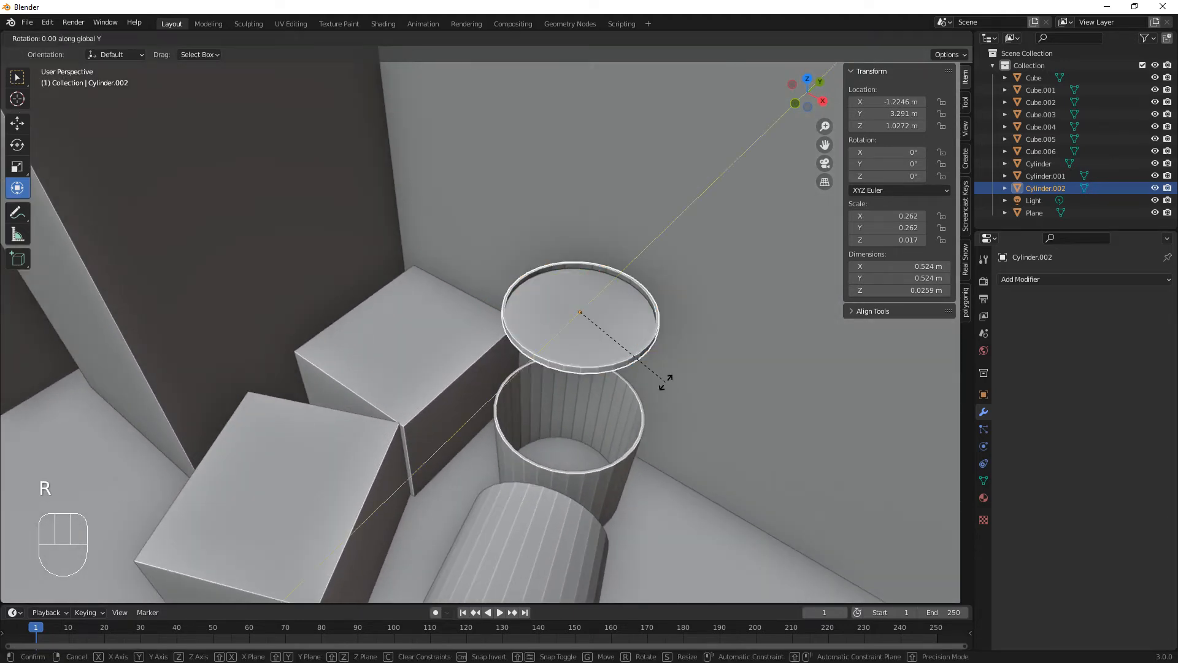
pyautogui.write('90')
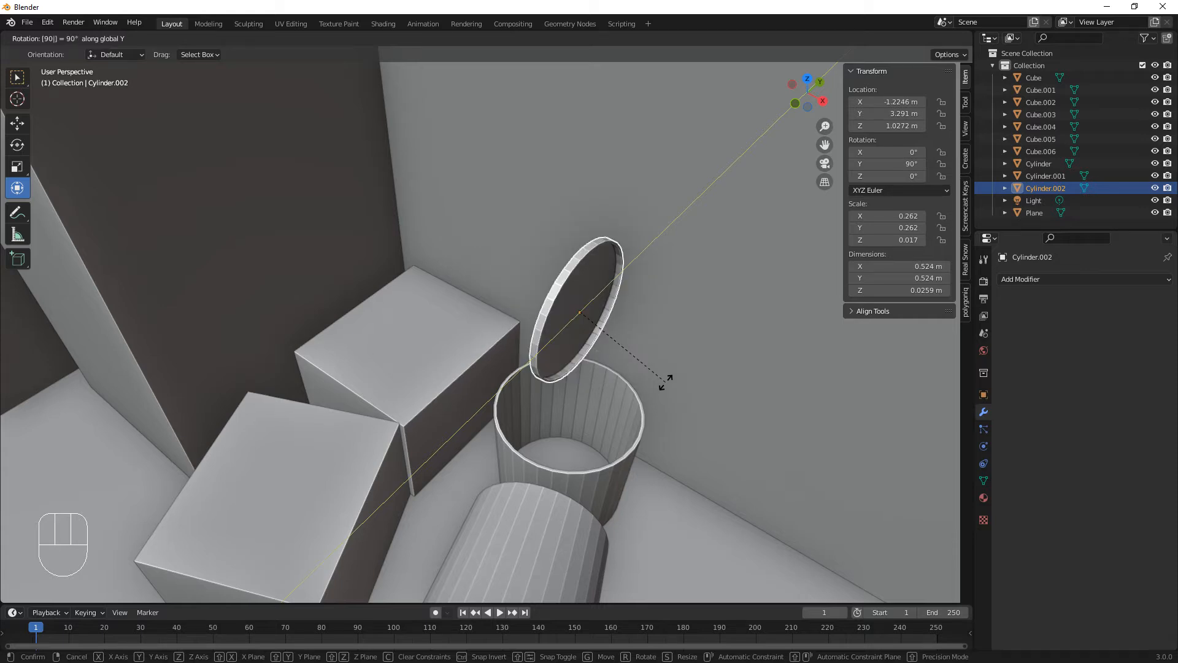
pyautogui.press('BackSpace')
pyautogui.press('BackSpace')
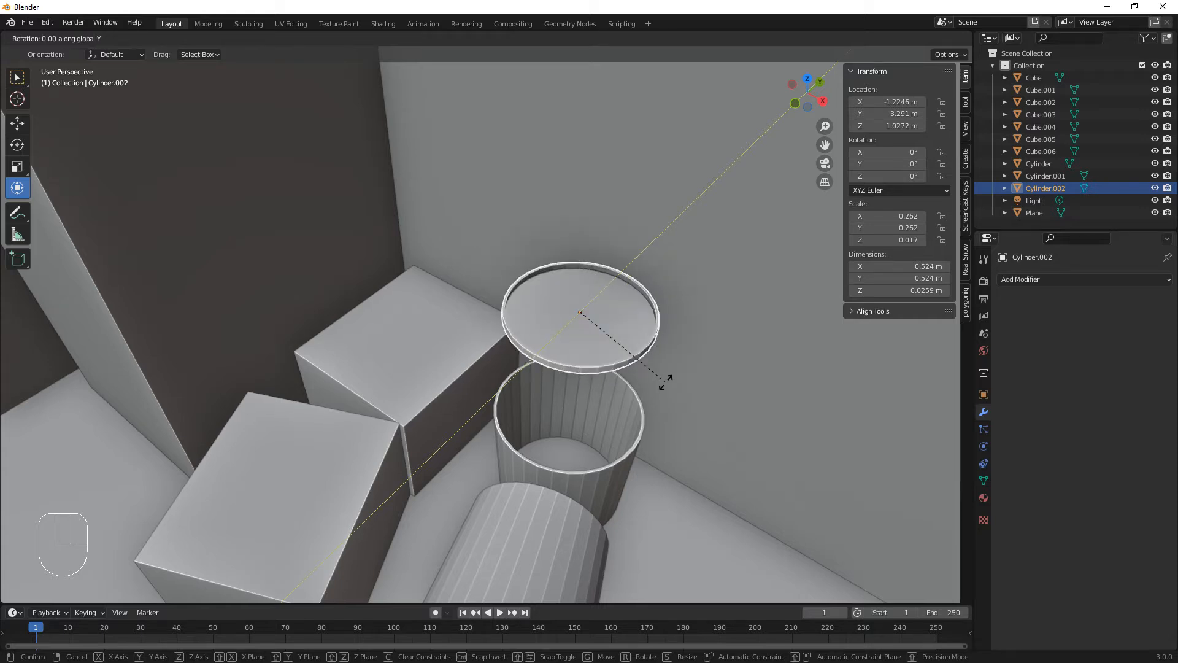
pyautogui.write('180')
pyautogui.press('Return')
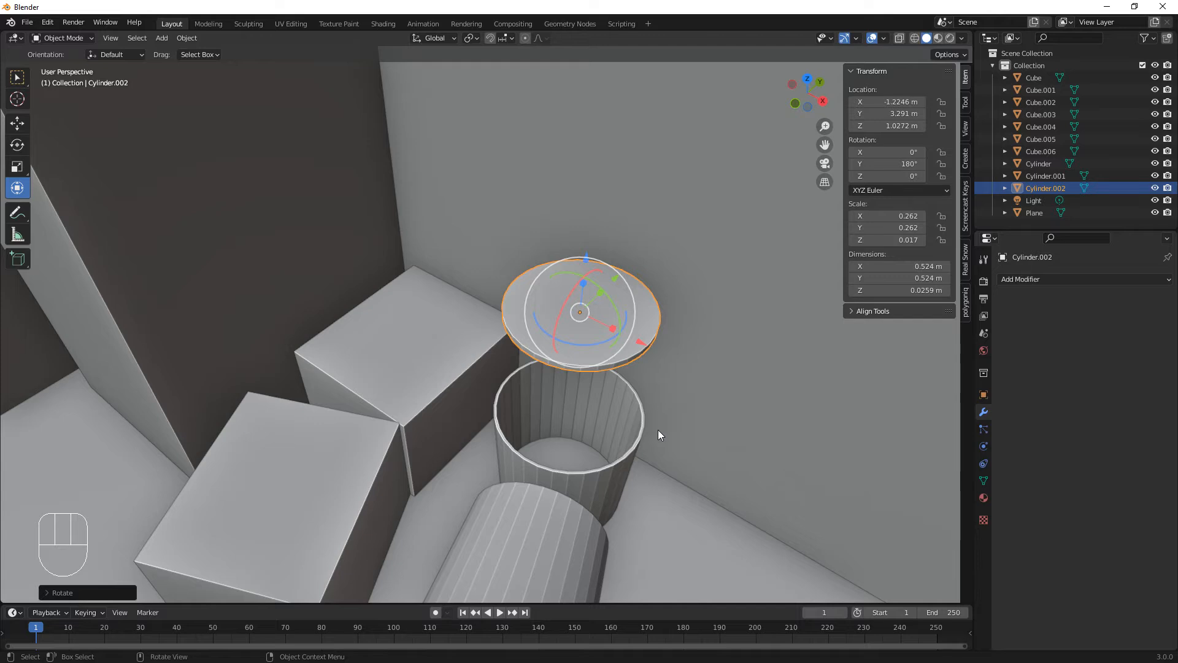
# Step: Move the lid along the X axis to about -0.64 m, beside the upright bin
pyautogui.keyDown('shift'); pyautogui.moveTo(680, 473); pyautogui.dragTo(587, 239, button='middle'); pyautogui.keyUp('shift')
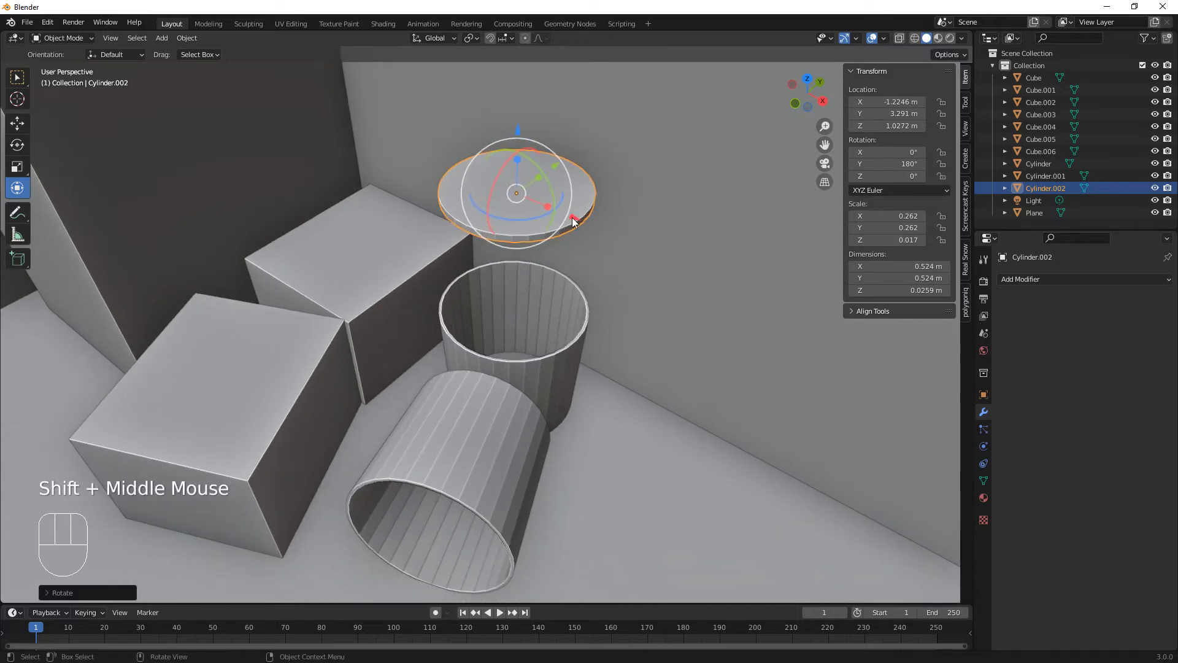
pyautogui.moveTo(575, 217); pyautogui.dragTo(717, 345)
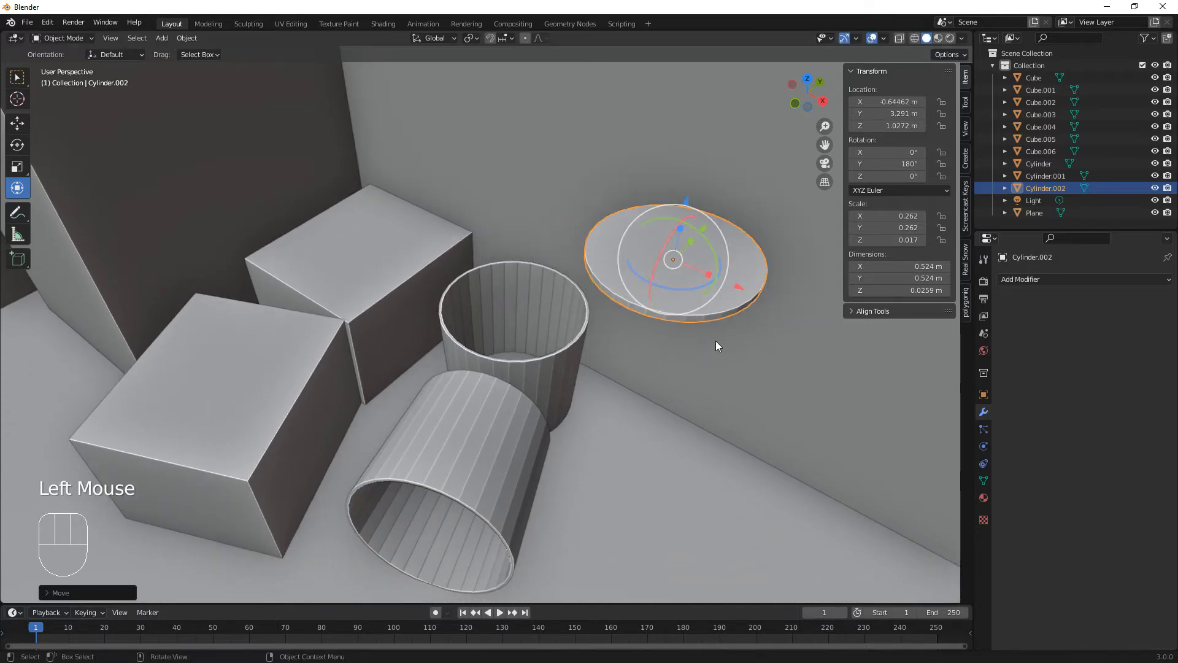
# Step: Lower the lid along the Z axis onto the floor, to about 0.005 m
pyautogui.moveTo(686, 207); pyautogui.dragTo(673, 413)
pyautogui.keyDown('shift'); pyautogui.moveTo(752, 476); pyautogui.dragTo(751, 445, button='middle'); pyautogui.keyUp('shift')
# Step: Shift the tipped-over bin along the X axis toward the lid and turn it about the Z axis
pyautogui.click(471, 363)
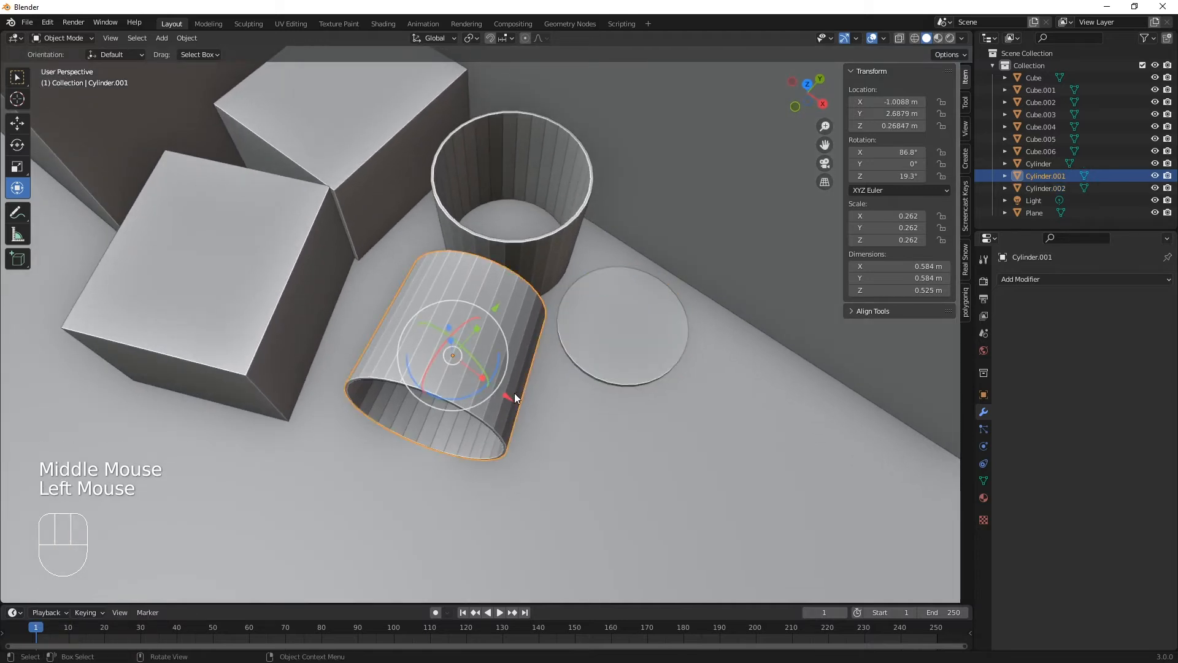
pyautogui.moveTo(513, 394); pyautogui.dragTo(540, 419)
pyautogui.moveTo(531, 329); pyautogui.dragTo(545, 307)
pyautogui.moveTo(544, 307); pyautogui.dragTo(753, 455, button='middle')
# Step: Duplicate the lid and place the copy on the floor between the front box and the tipped bin, at about X -1.39 m, Y 2.77 m
pyautogui.click(625, 402)
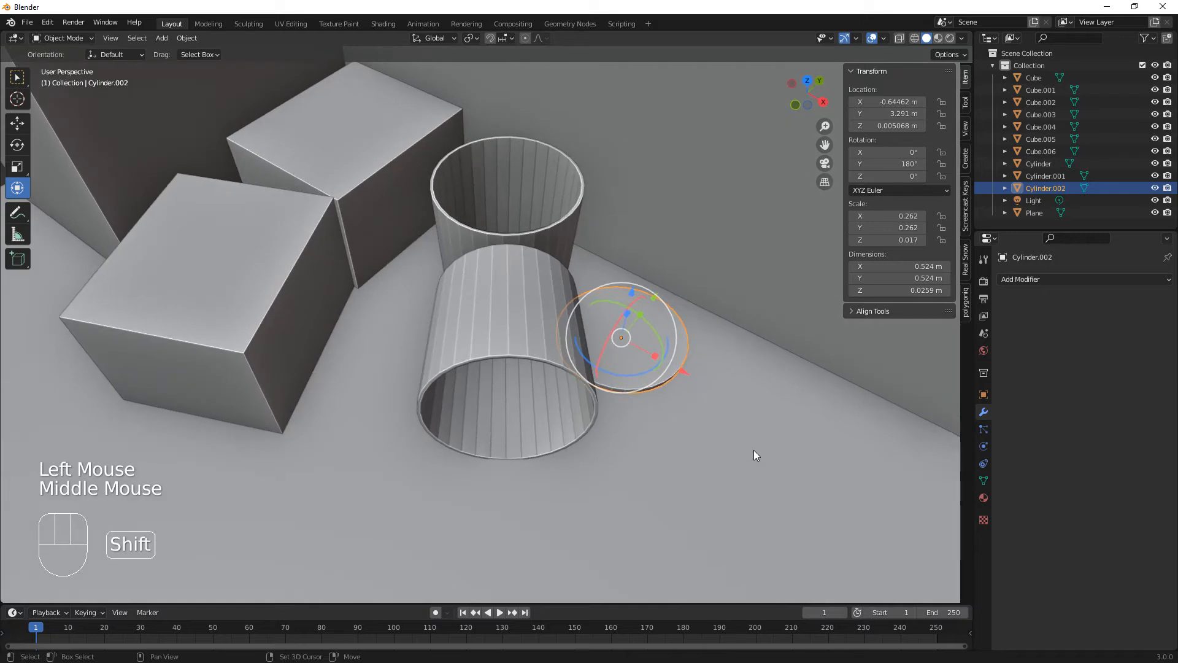
pyautogui.hotkey('shift', 'd')
pyautogui.click(634, 486)
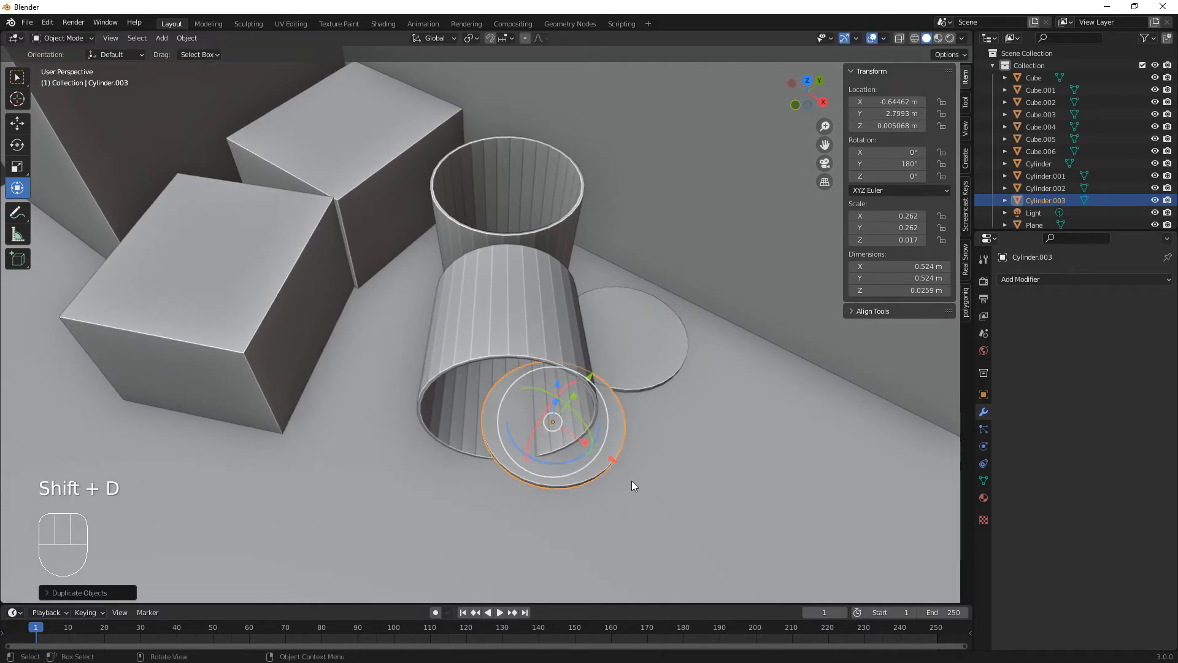
pyautogui.moveTo(612, 459); pyautogui.dragTo(438, 412)
pyautogui.moveTo(504, 450); pyautogui.dragTo(524, 442, button='middle')
pyautogui.moveTo(397, 313); pyautogui.dragTo(394, 322)
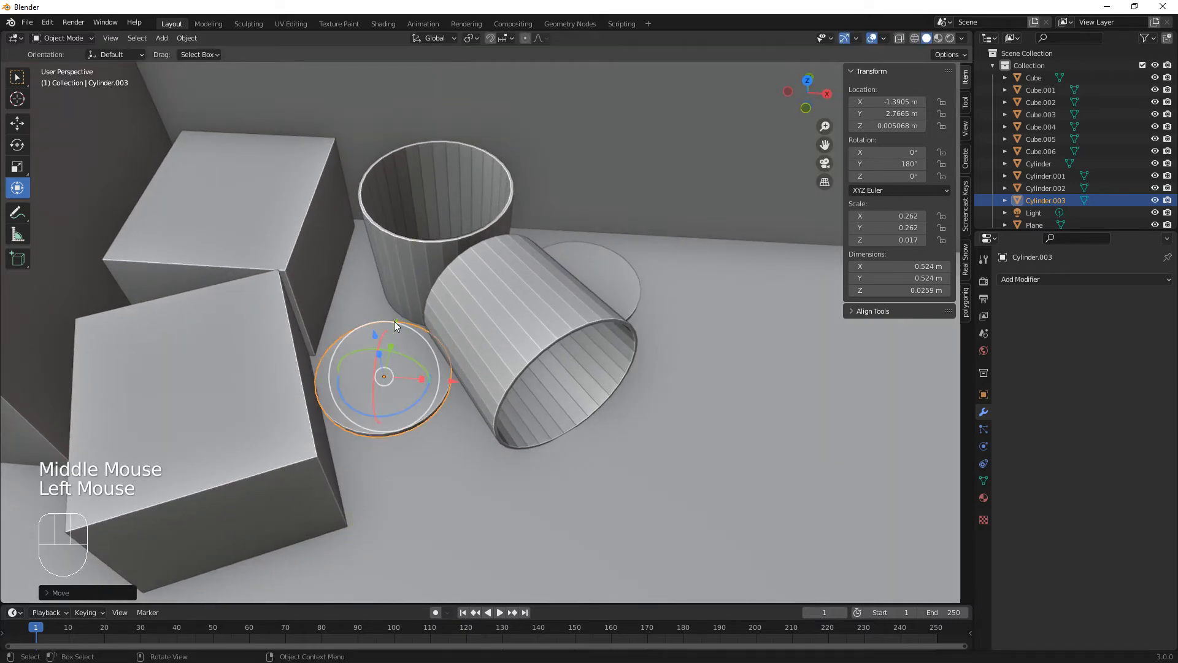
pyautogui.moveTo(675, 471); pyautogui.dragTo(600, 468, button='middle')
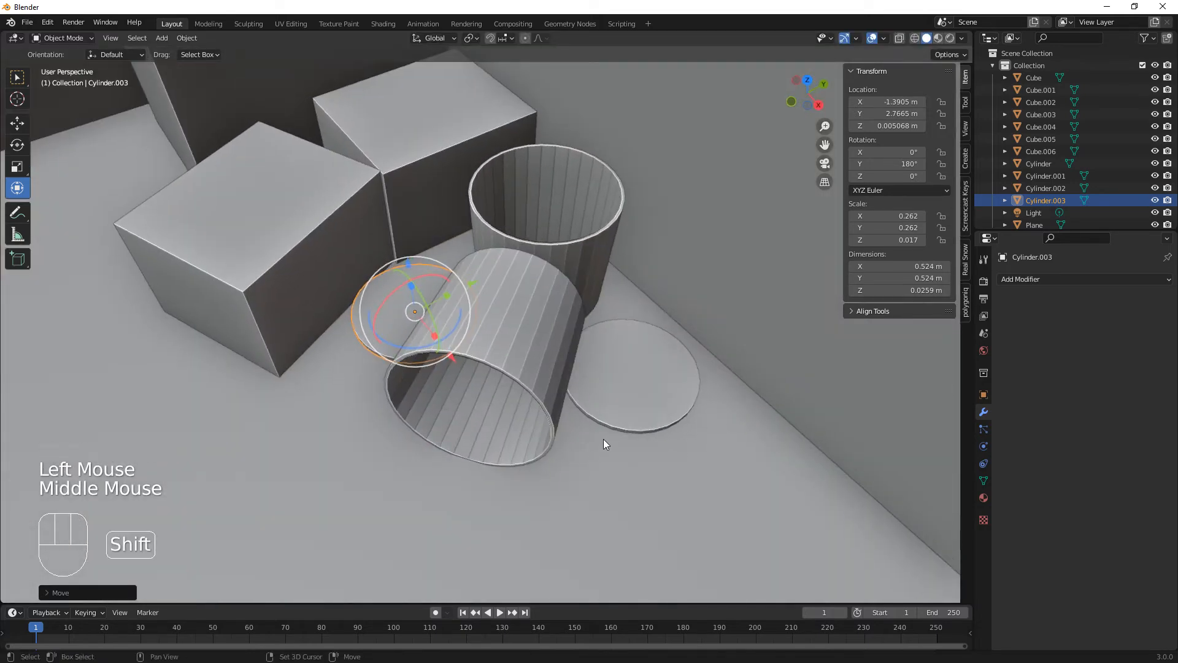
# Step: Duplicate the lid again and rest the copy on top of the rear box, at about X -1.92 m, Y 3.27 m, Z 0.50 m
pyautogui.hotkey('shift', 'd')
pyautogui.click(535, 256)
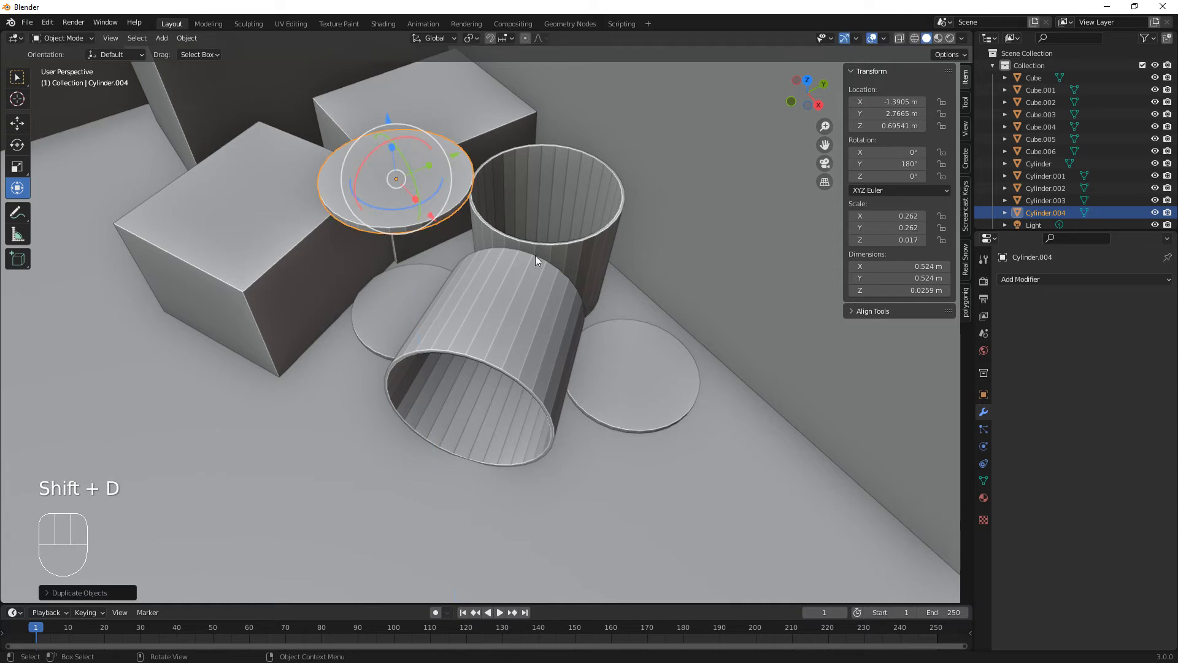
pyautogui.moveTo(467, 163); pyautogui.dragTo(501, 149)
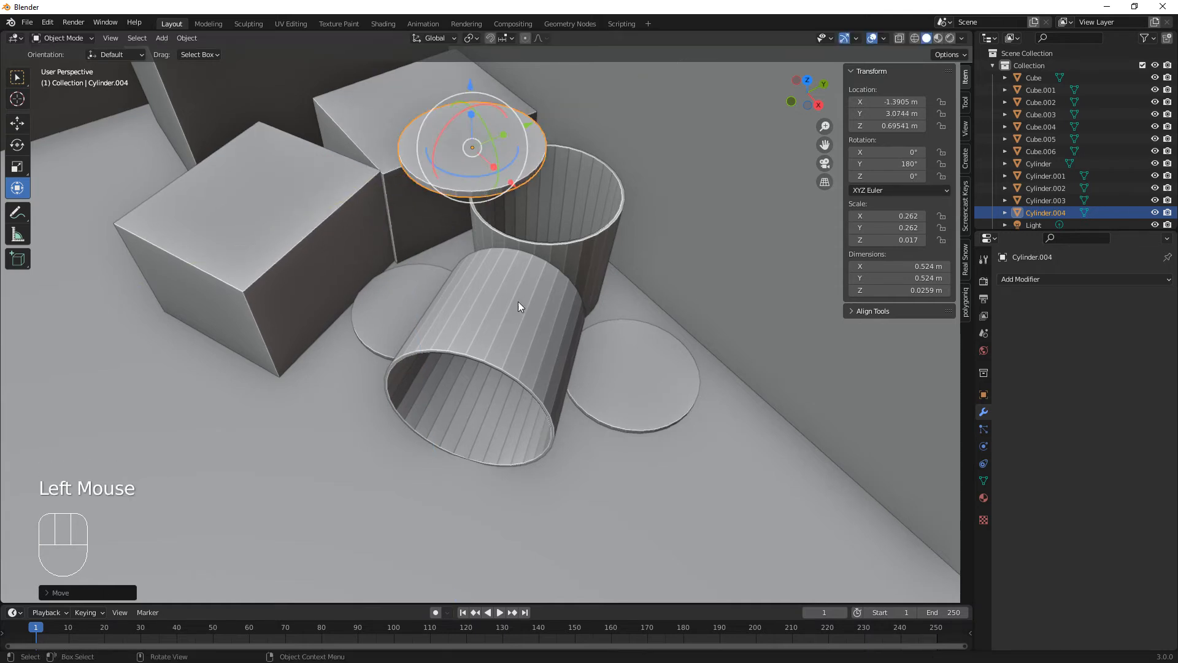
pyautogui.moveTo(518, 301); pyautogui.dragTo(635, 390, button='middle')
pyautogui.moveTo(491, 308); pyautogui.dragTo(342, 316)
pyautogui.moveTo(270, 254); pyautogui.dragTo(270, 296)
pyautogui.moveTo(270, 295); pyautogui.dragTo(563, 198, button='middle')
pyautogui.moveTo(484, 150); pyautogui.dragTo(502, 156)
pyautogui.scroll(-2, 539, 418)
# Step: Duplicate the rear box along the Y axis to about 1.16 m and raise the copy to about Z 1.51 m
pyautogui.moveTo(539, 419)
pyautogui.mouseDown(button='middle')
pyautogui.moveTo(485, 405)
pyautogui.moveTo(471, 385)
pyautogui.moveTo(695, 465)
pyautogui.moveTo(555, 413)
pyautogui.mouseUp(button='middle')
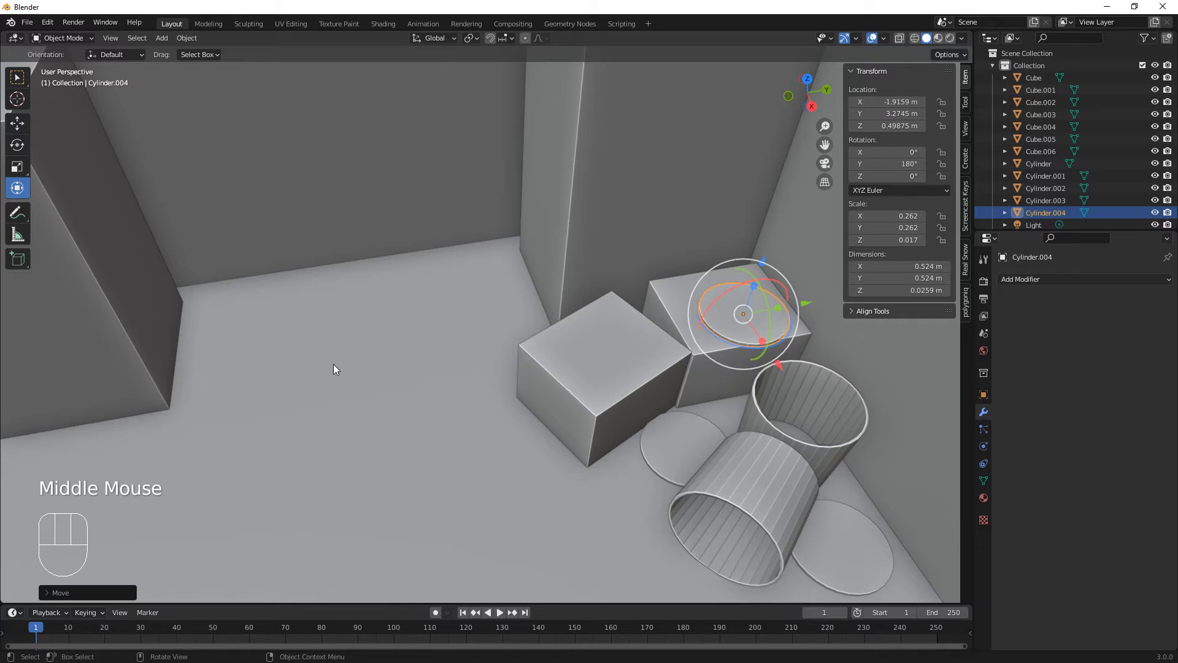
pyautogui.moveTo(531, 406); pyautogui.dragTo(601, 437, button='middle')
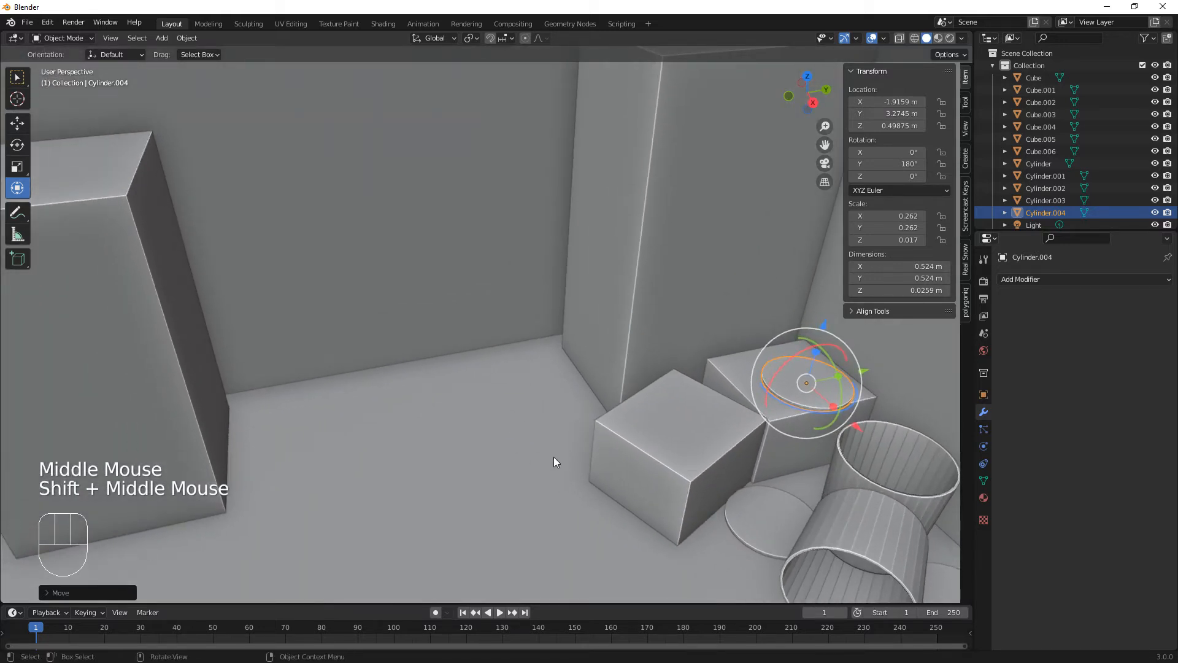
pyautogui.keyDown('shift'); pyautogui.moveTo(537, 455); pyautogui.dragTo(573, 491, button='middle'); pyautogui.keyUp('shift')
pyautogui.click(684, 470)
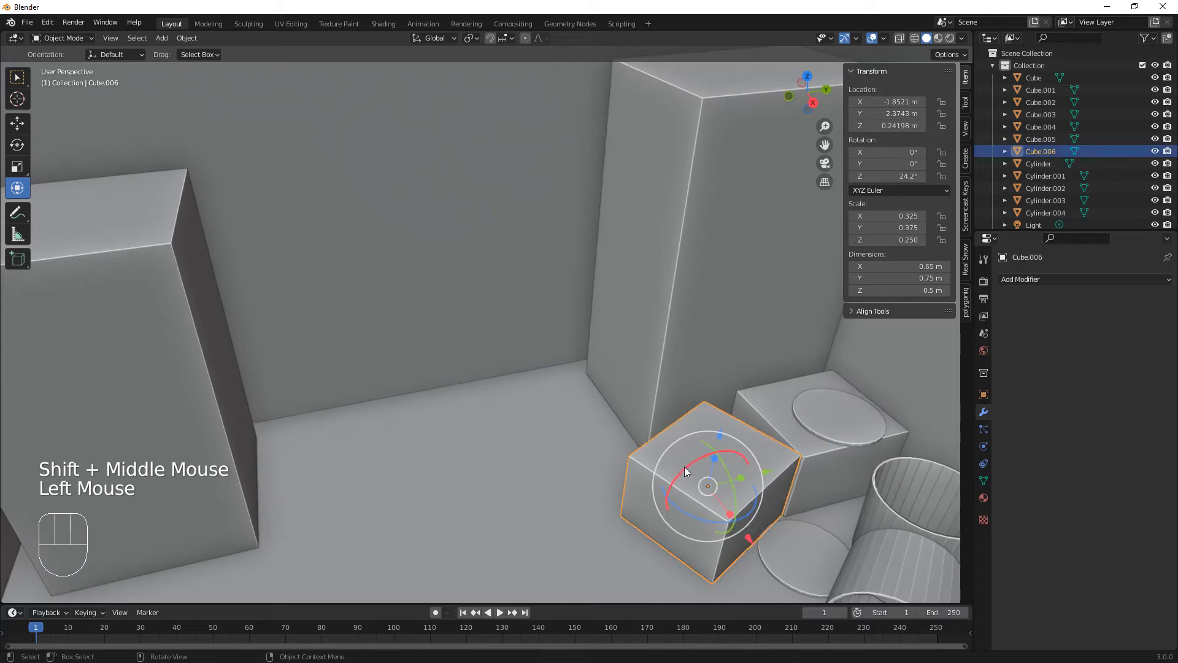
pyautogui.click(804, 438)
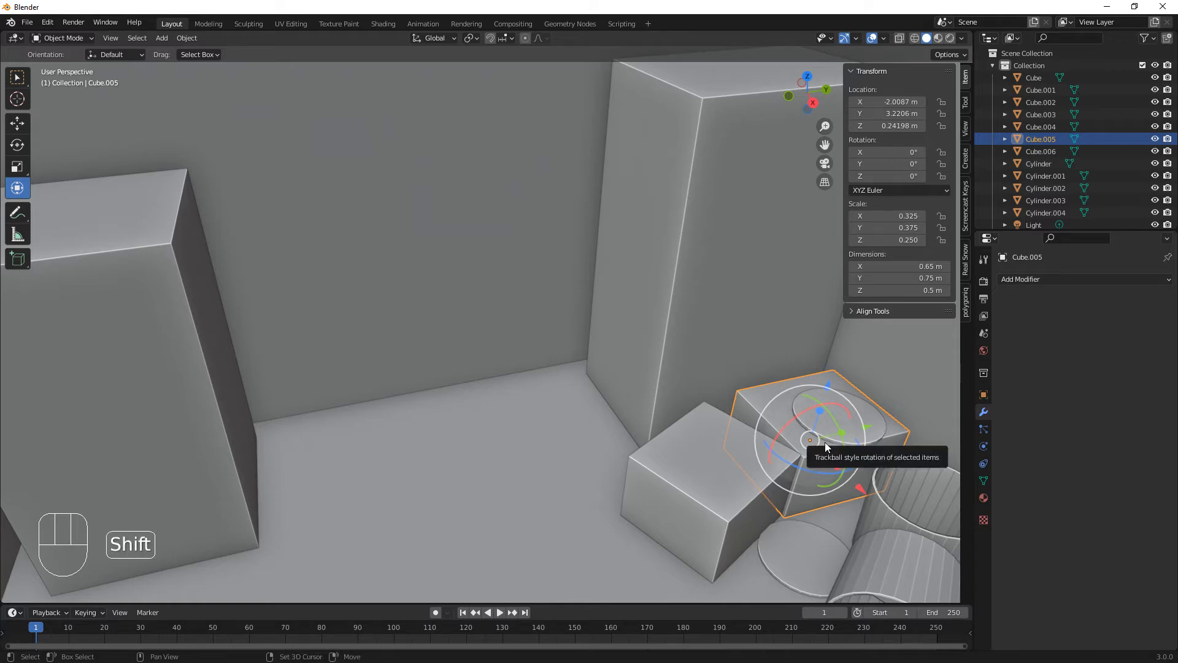
pyautogui.hotkey('shift', 'd')
pyautogui.press('y')
pyautogui.click(514, 496)
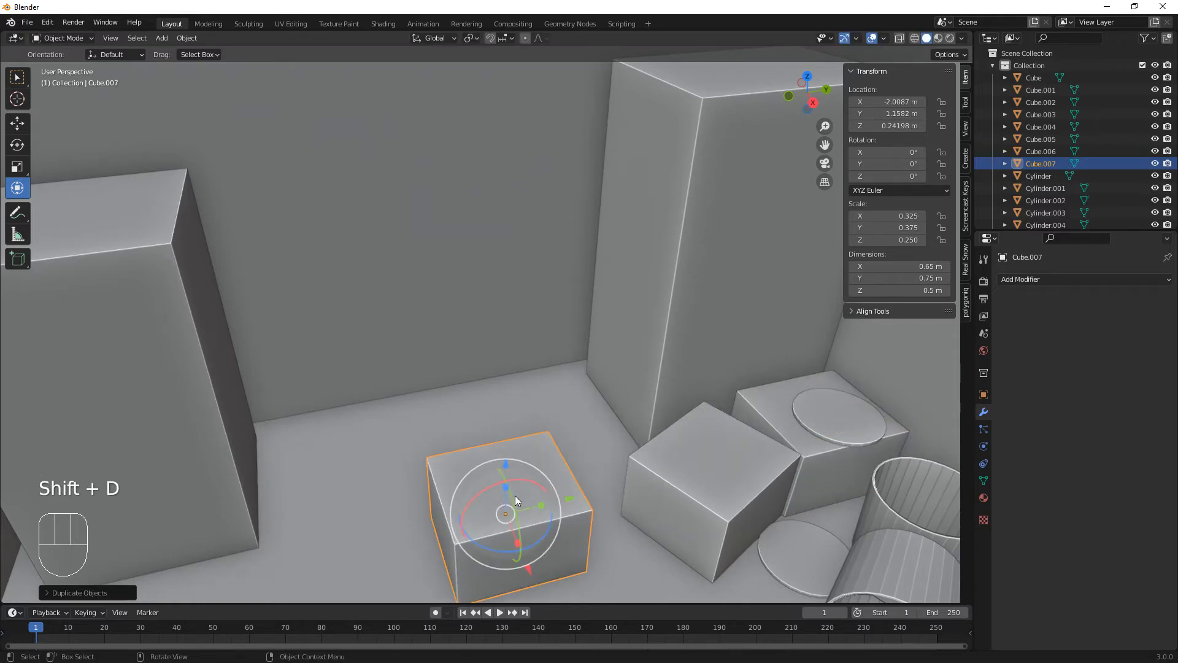
pyautogui.moveTo(509, 467); pyautogui.dragTo(509, 272)
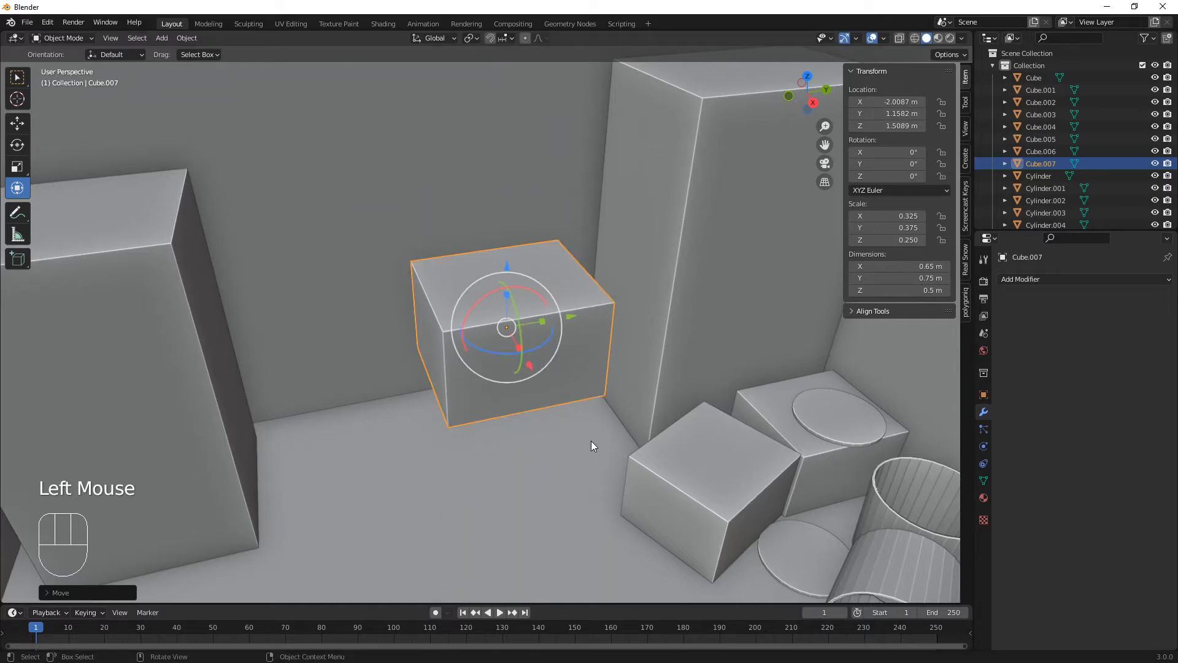
# Step: Scale the raised box copy to about 0.22 m in X, 0.38 m in Y and 0.65 m in Z
pyautogui.moveTo(591, 440); pyautogui.dragTo(623, 415, button='middle')
pyautogui.moveTo(541, 298); pyautogui.dragTo(556, 381)
pyautogui.moveTo(556, 381); pyautogui.dragTo(634, 396, button='middle')
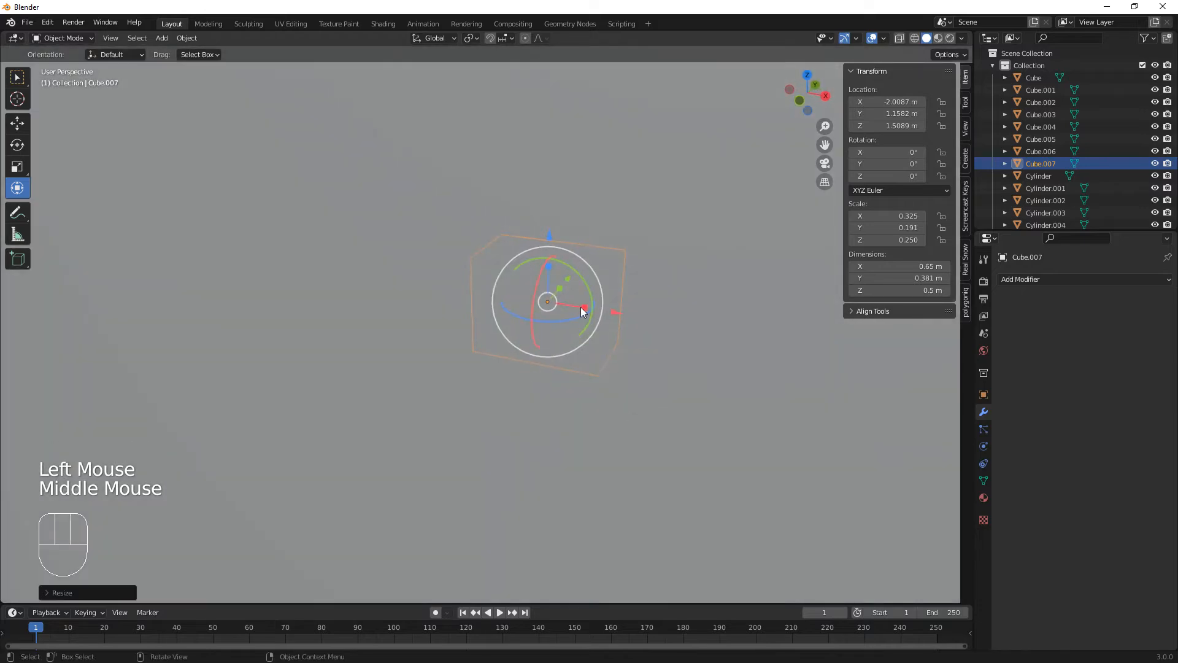
pyautogui.moveTo(584, 307); pyautogui.dragTo(560, 311)
pyautogui.moveTo(561, 311); pyautogui.dragTo(514, 282, button='middle')
pyautogui.moveTo(491, 267); pyautogui.dragTo(488, 252)
pyautogui.moveTo(500, 337); pyautogui.dragTo(567, 429, button='middle')
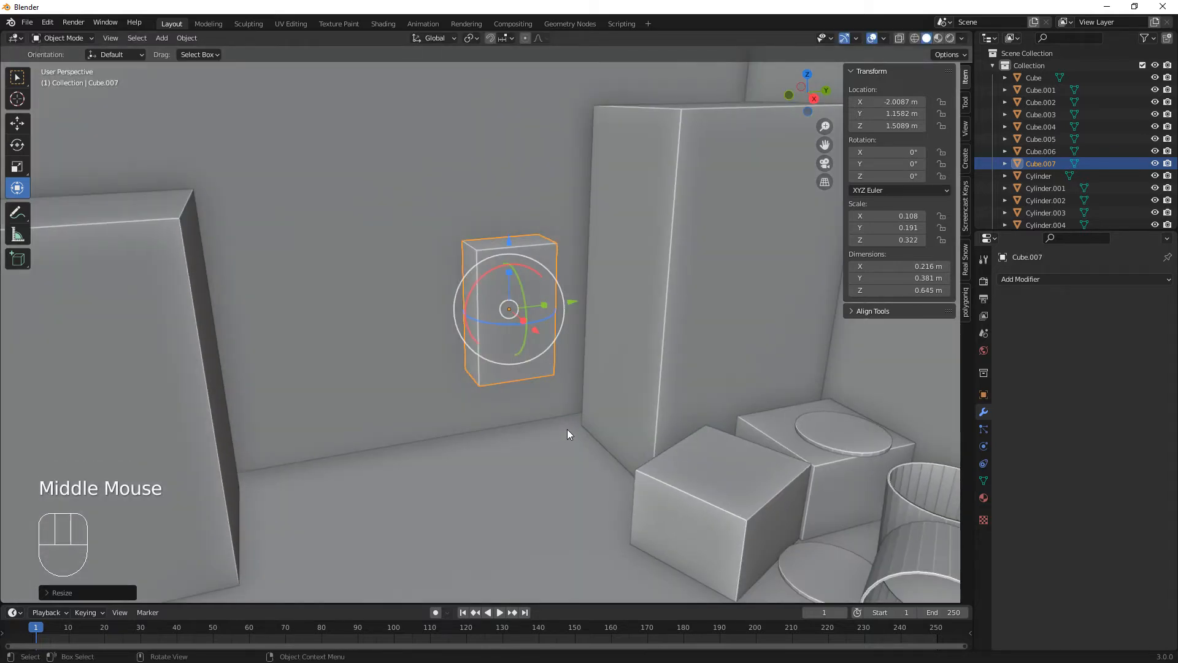
# Step: Apply all transforms to the raised block and, in Edit Mode, inset its front face by about 0.09 m
pyautogui.hotkey('ctrl', 'a')
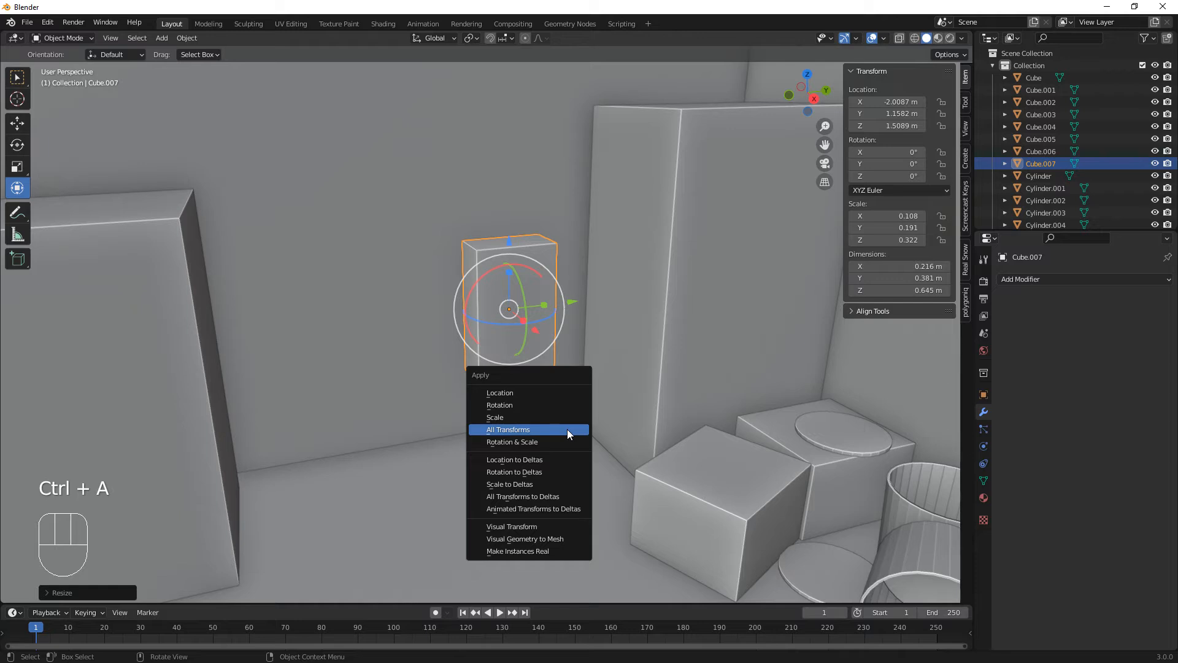
pyautogui.click(567, 429)
pyautogui.press('Tab')
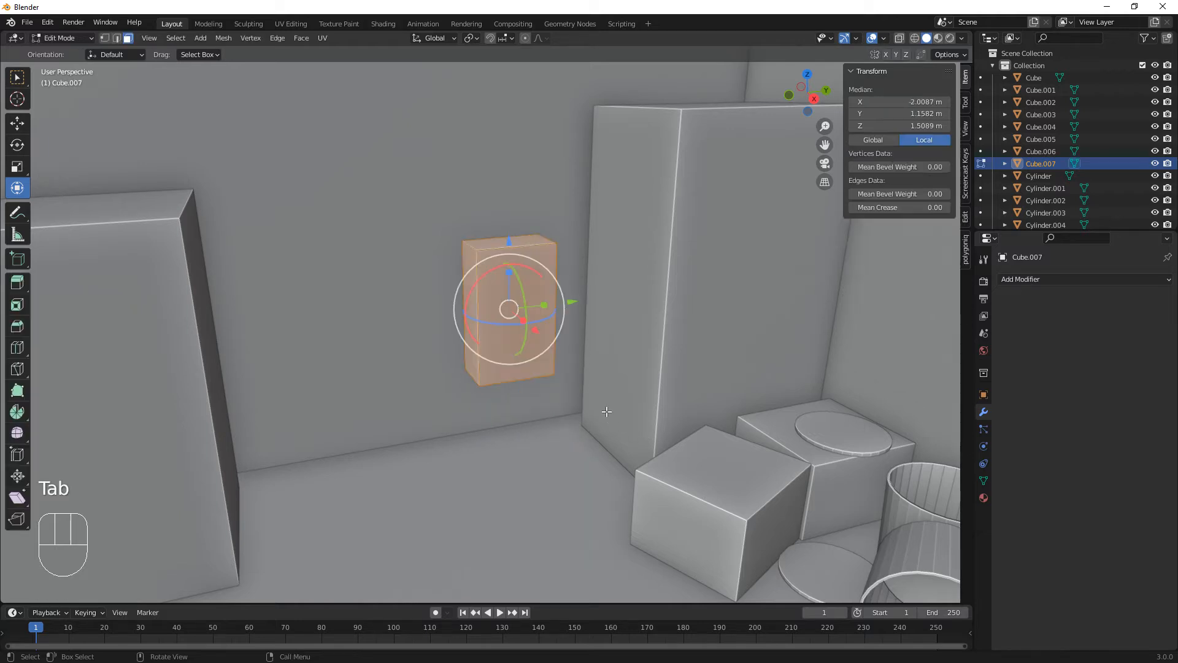
pyautogui.click(540, 314)
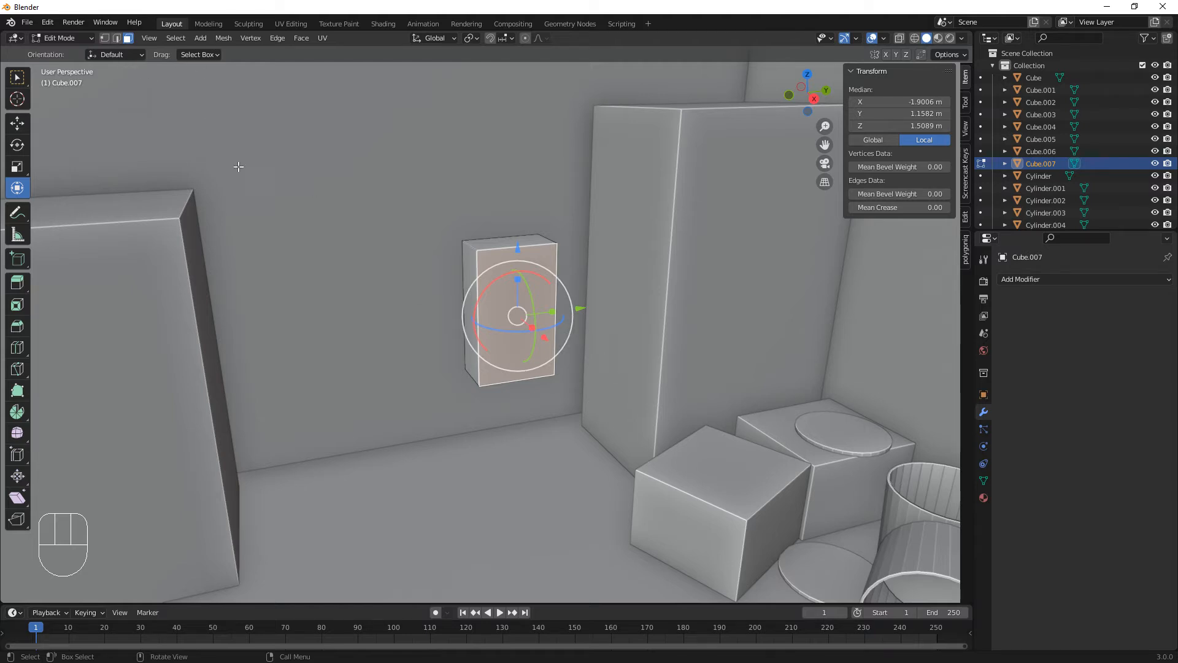
pyautogui.scroll(2, 509, 333)
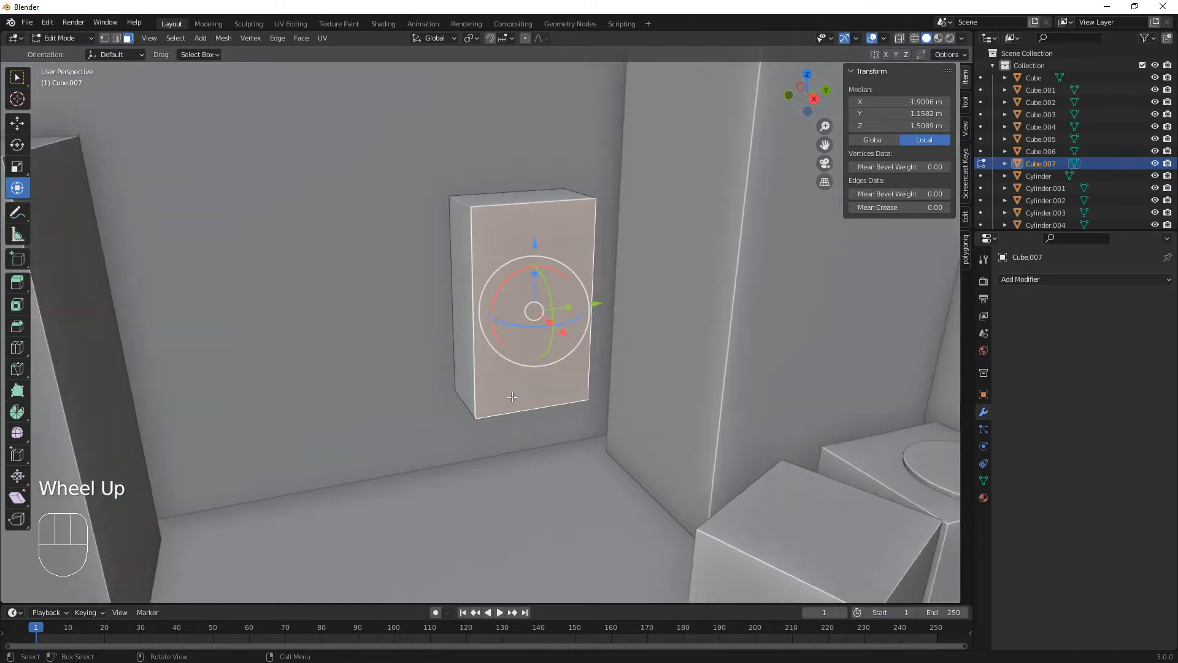
pyautogui.moveTo(621, 422); pyautogui.dragTo(610, 423, button='middle')
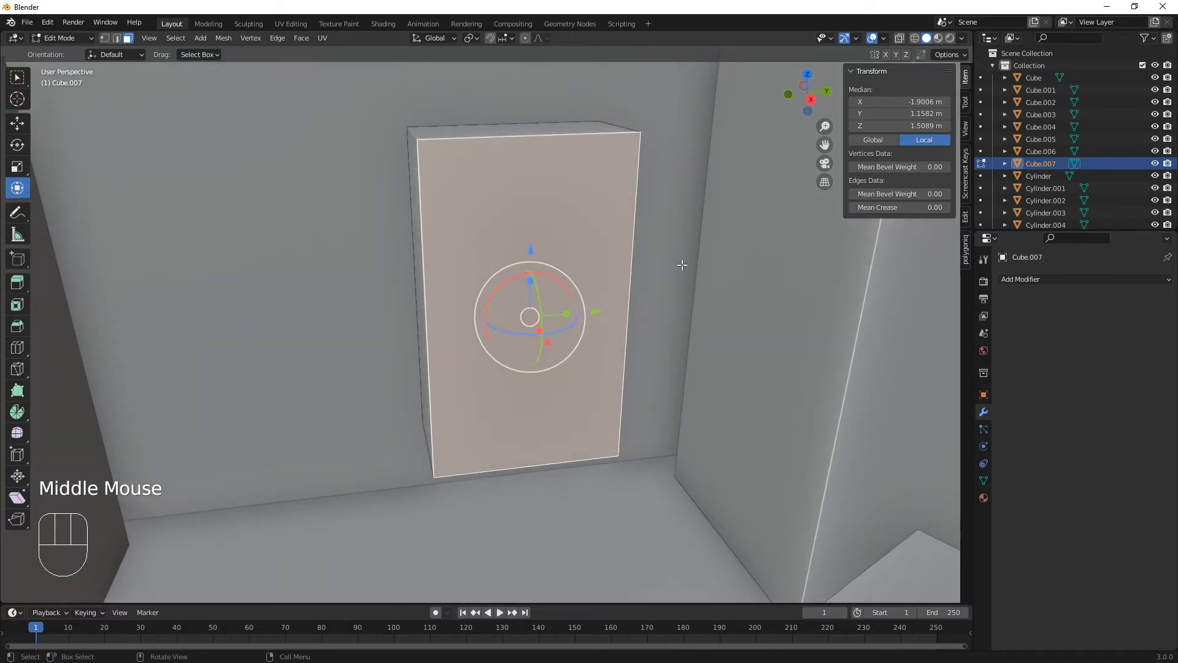
pyautogui.press('i')
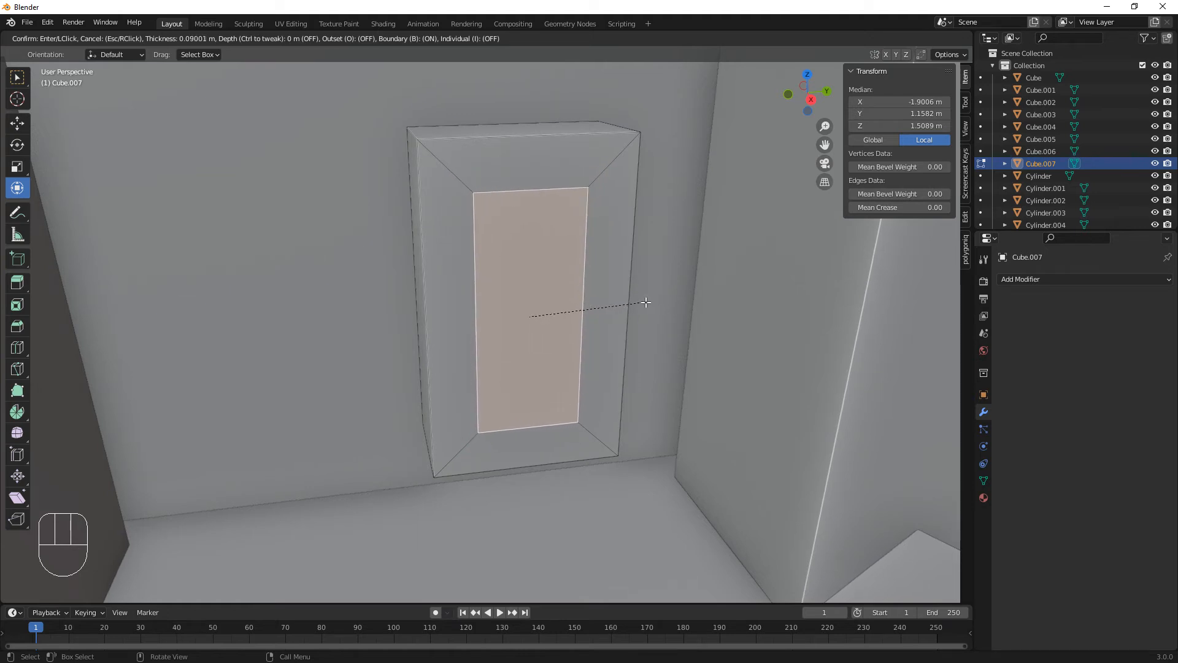
pyautogui.click(645, 302)
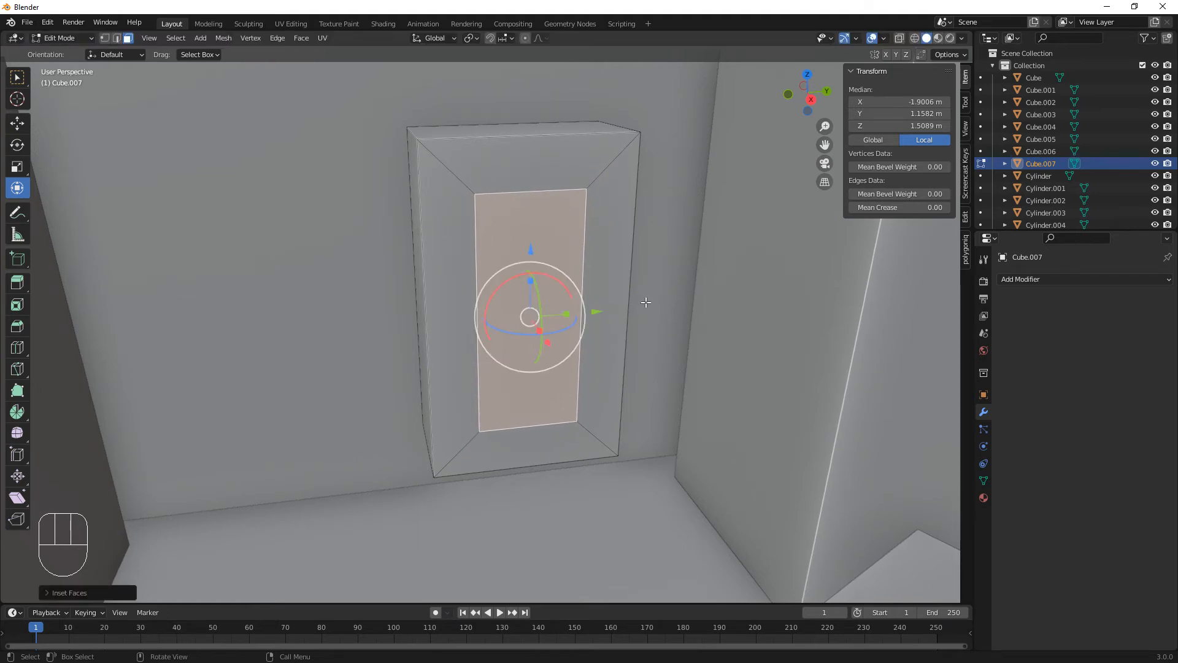
# Step: Shrink the inset panel by raising its lower edge and moving the vertical edge farther from the tall block inward to about Y 1.09 m
pyautogui.press('2')
pyautogui.click(556, 190)
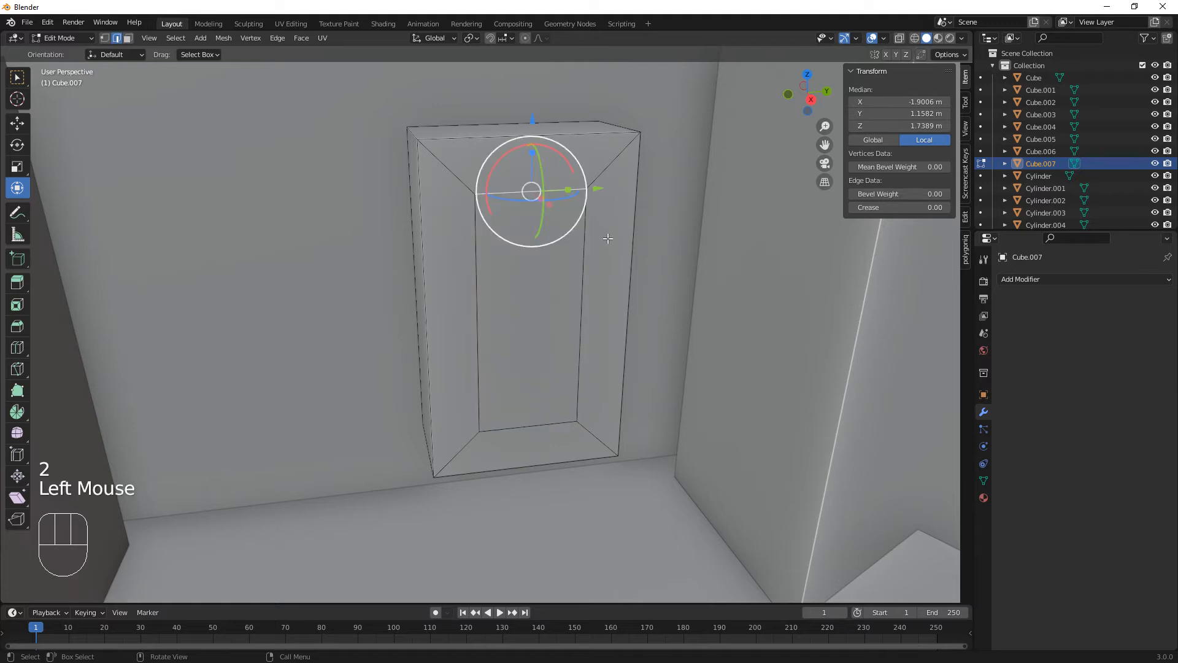
pyautogui.click(548, 422)
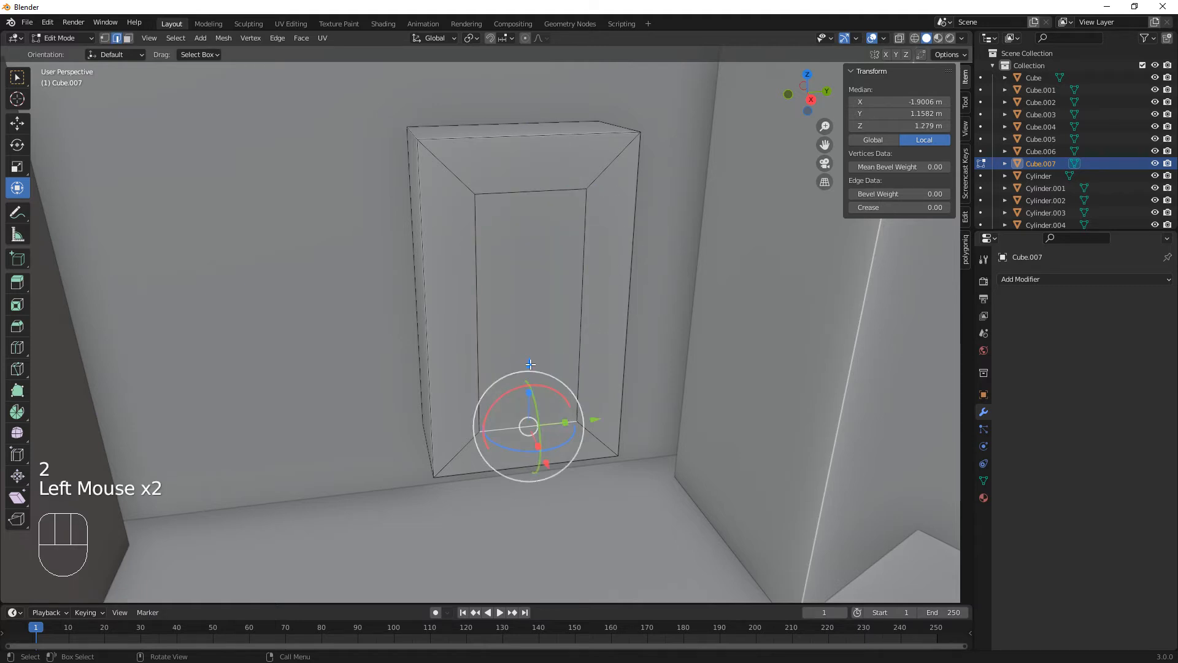
pyautogui.moveTo(529, 387); pyautogui.dragTo(561, 275)
pyautogui.click(478, 274)
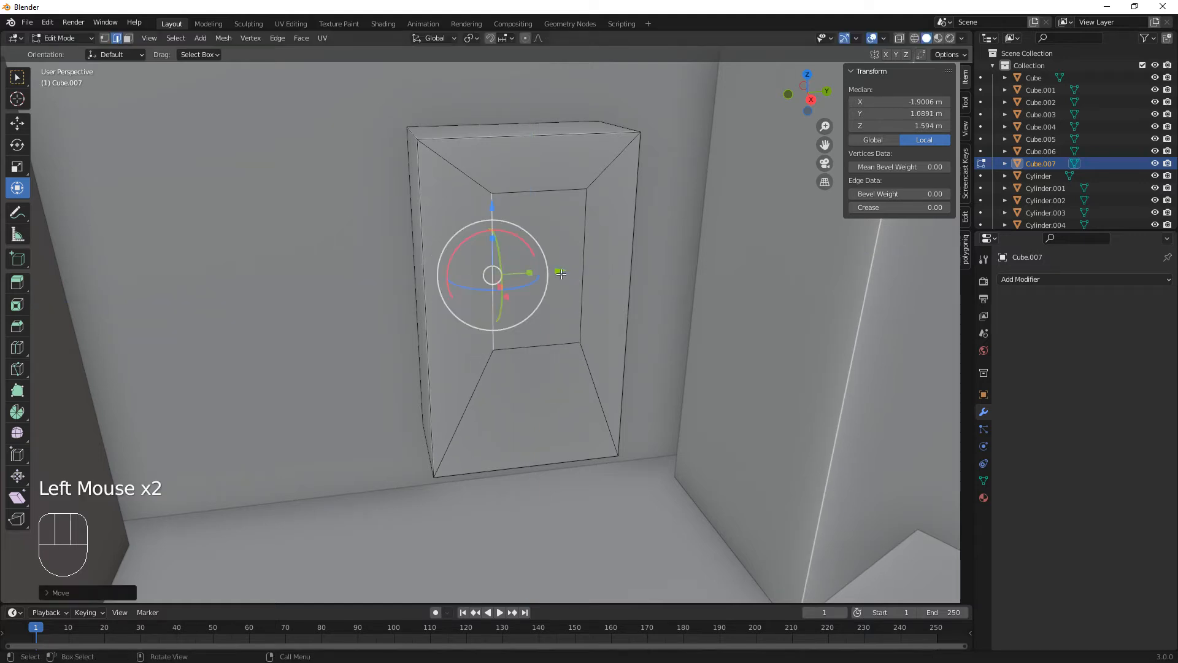
# Step: Move the inset face toward the block's upper corner, to about Y 1.24 m and Z 1.64 m
pyautogui.press('3')
pyautogui.click(555, 304)
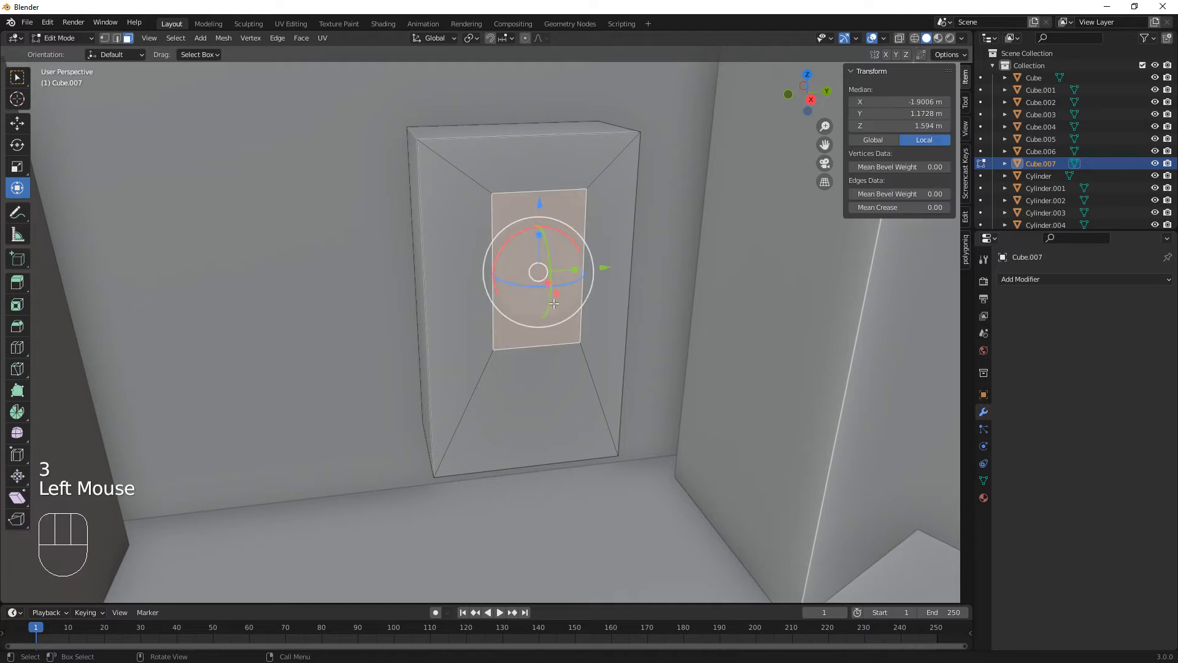
pyautogui.moveTo(607, 270); pyautogui.dragTo(645, 260)
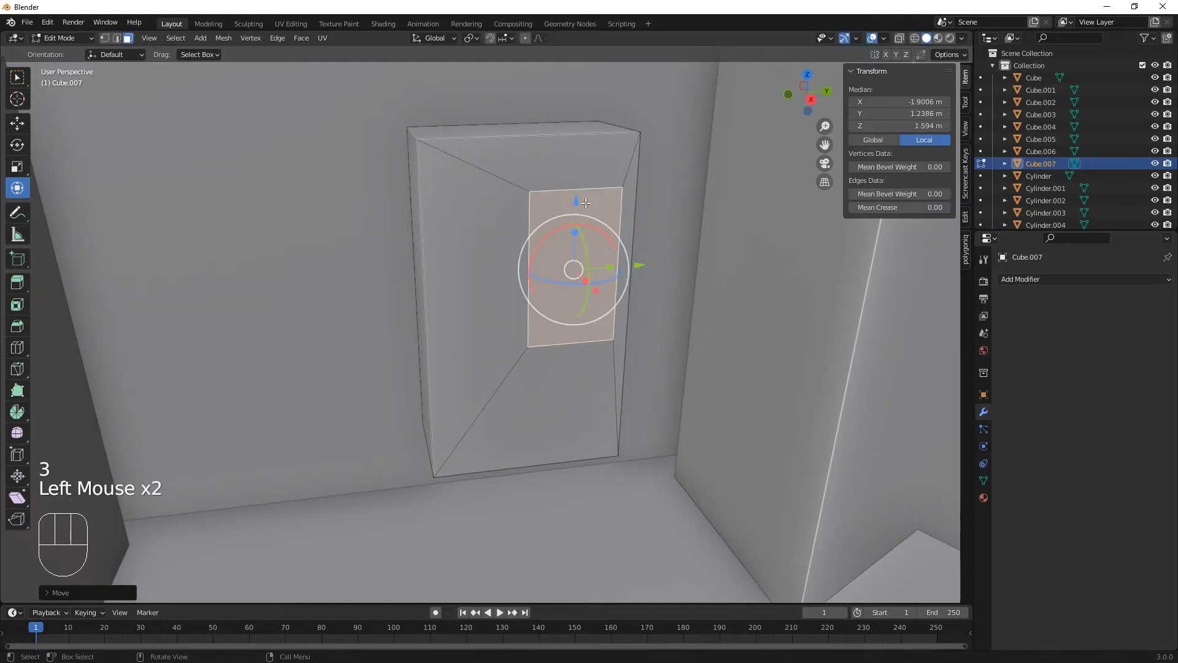
pyautogui.moveTo(576, 197); pyautogui.dragTo(575, 172)
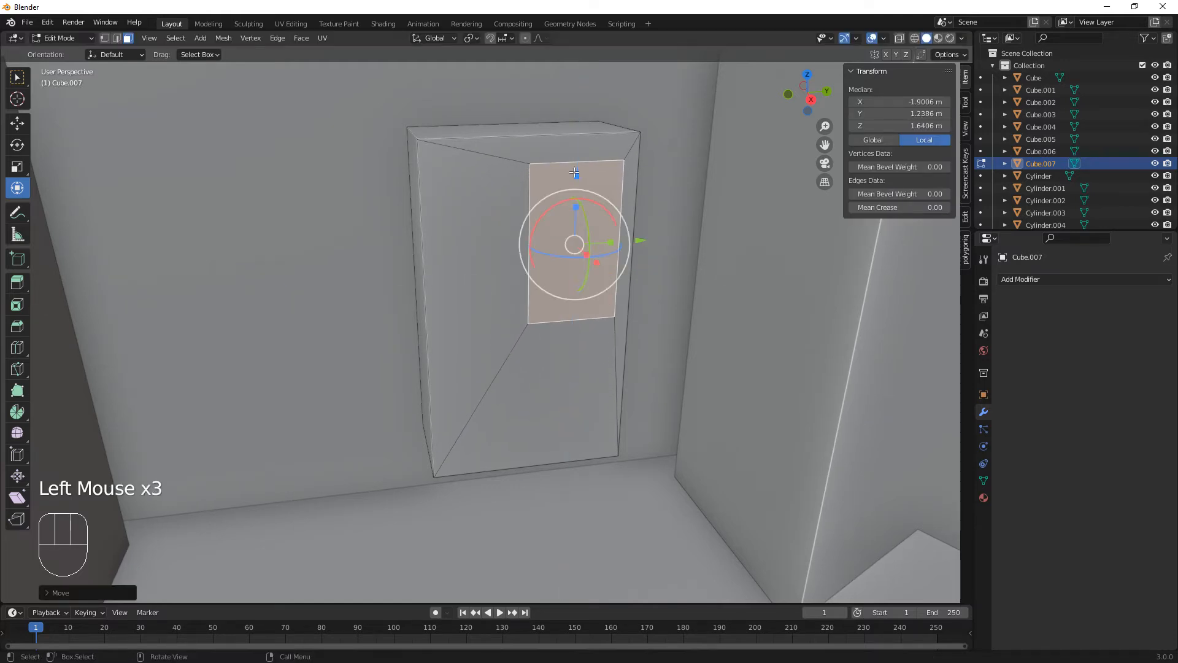
# Step: Extrude the inset face outward by about 0.014 m to form a raised panel
pyautogui.moveTo(623, 367); pyautogui.dragTo(678, 378, button='middle')
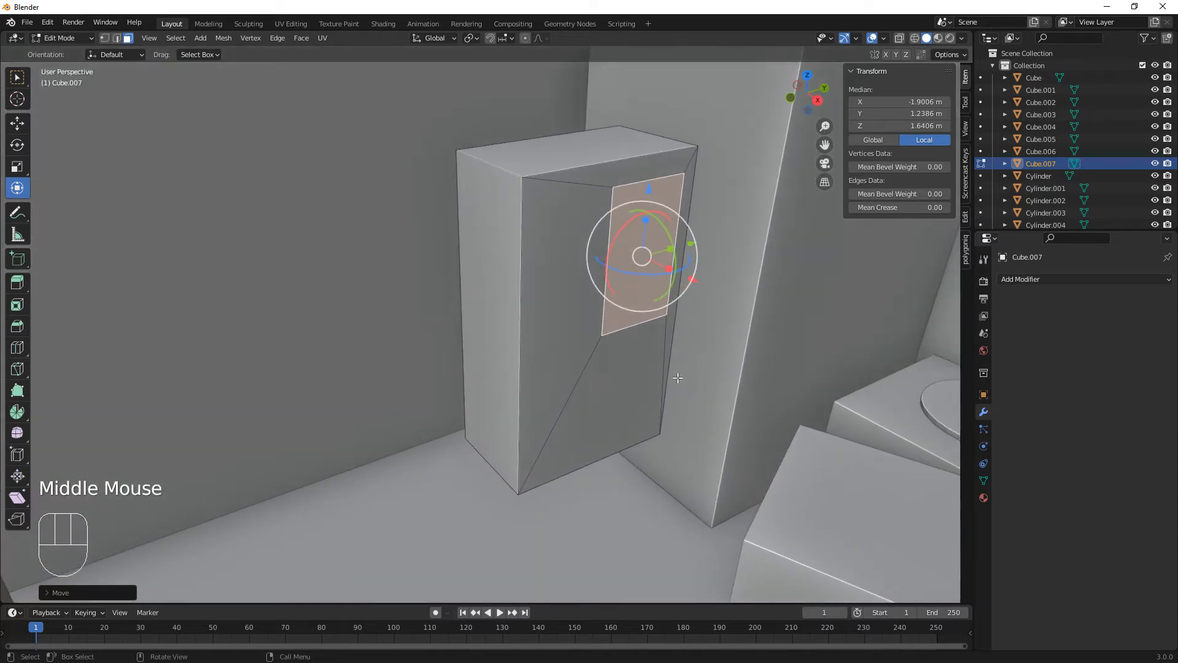
pyautogui.press('e')
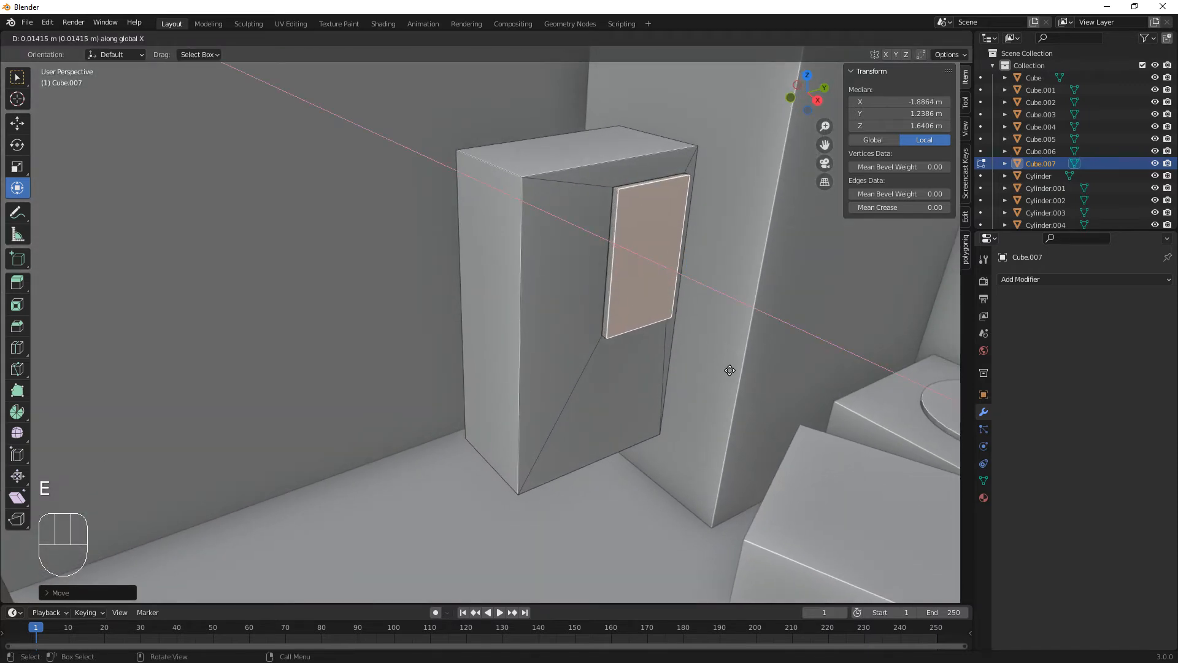
pyautogui.click(730, 371)
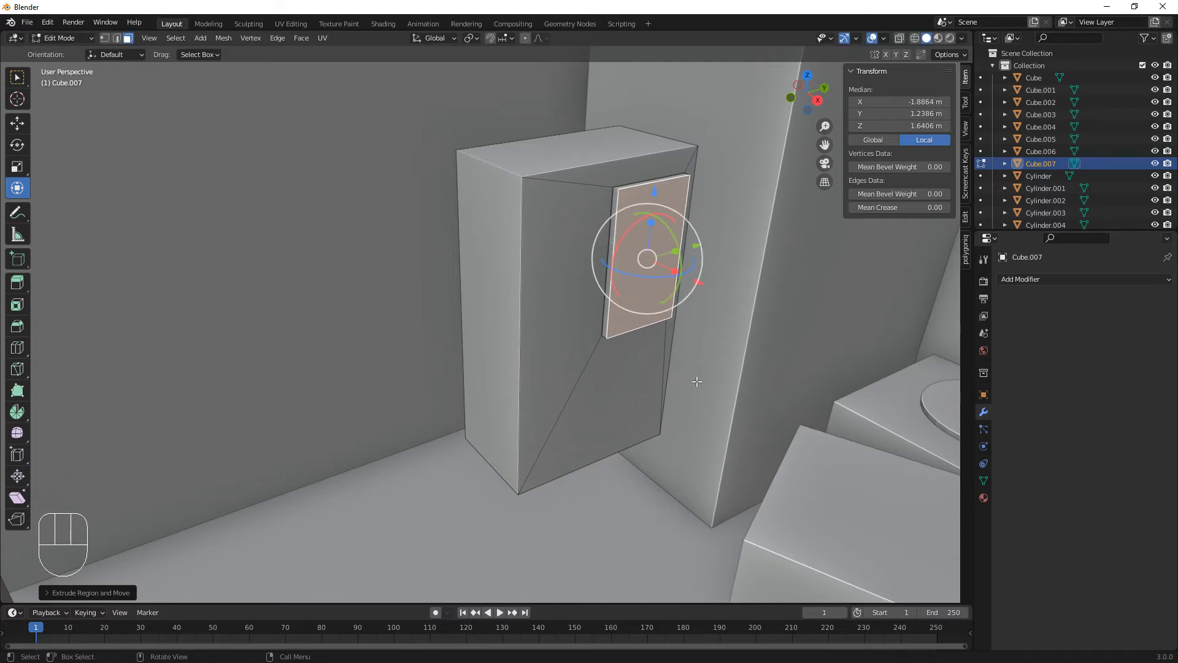
# Step: Inset the raised panel's front face to form a narrow vertical rectangle at its centre
pyautogui.moveTo(697, 381); pyautogui.dragTo(670, 376, button='middle')
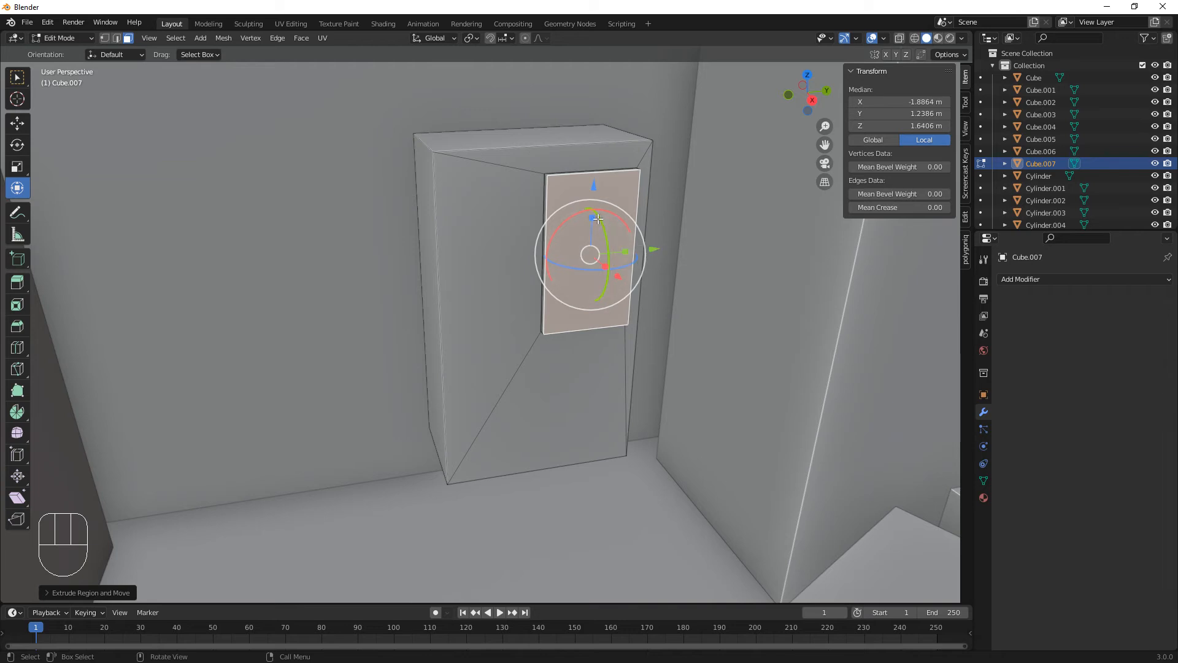
pyautogui.press('i')
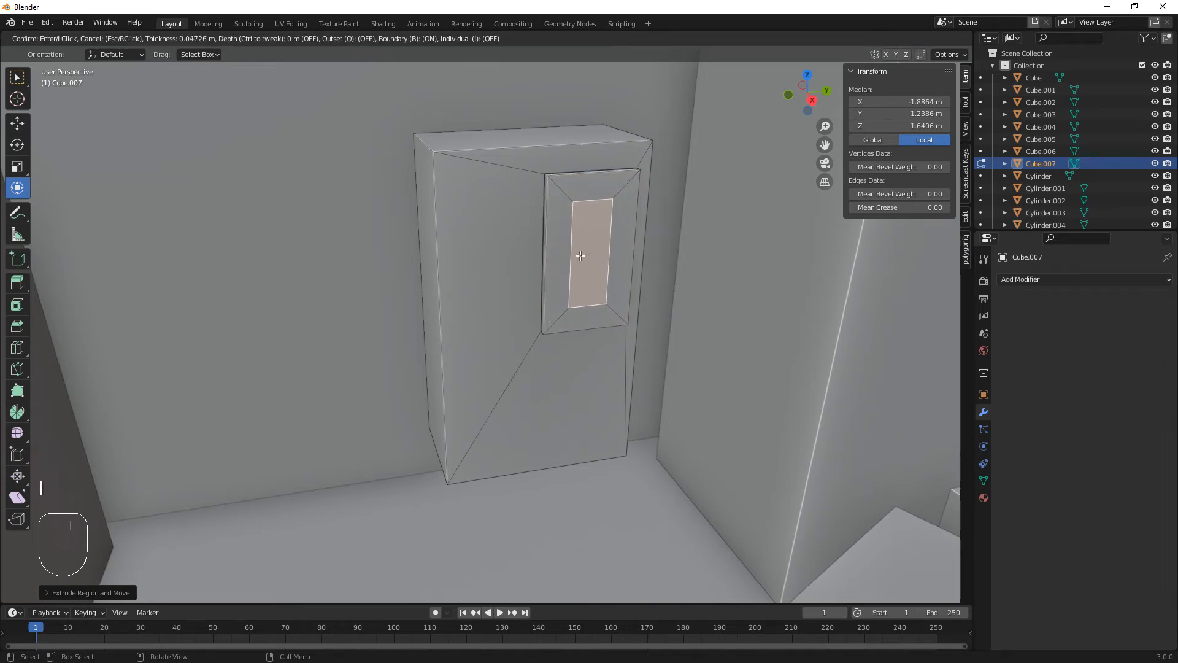
pyautogui.click(585, 254)
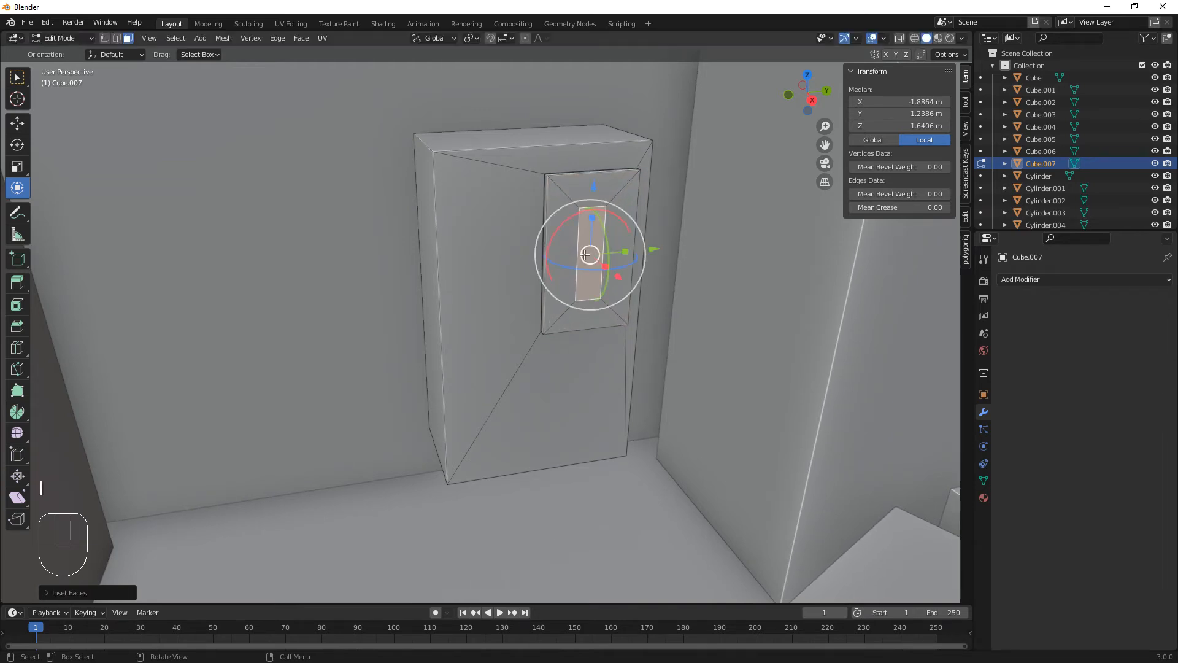
# Step: Shrink the inset rectangle on the raised panel by lowering its upper edge and moving one vertical edge inward
pyautogui.press('2')
pyautogui.click(594, 209)
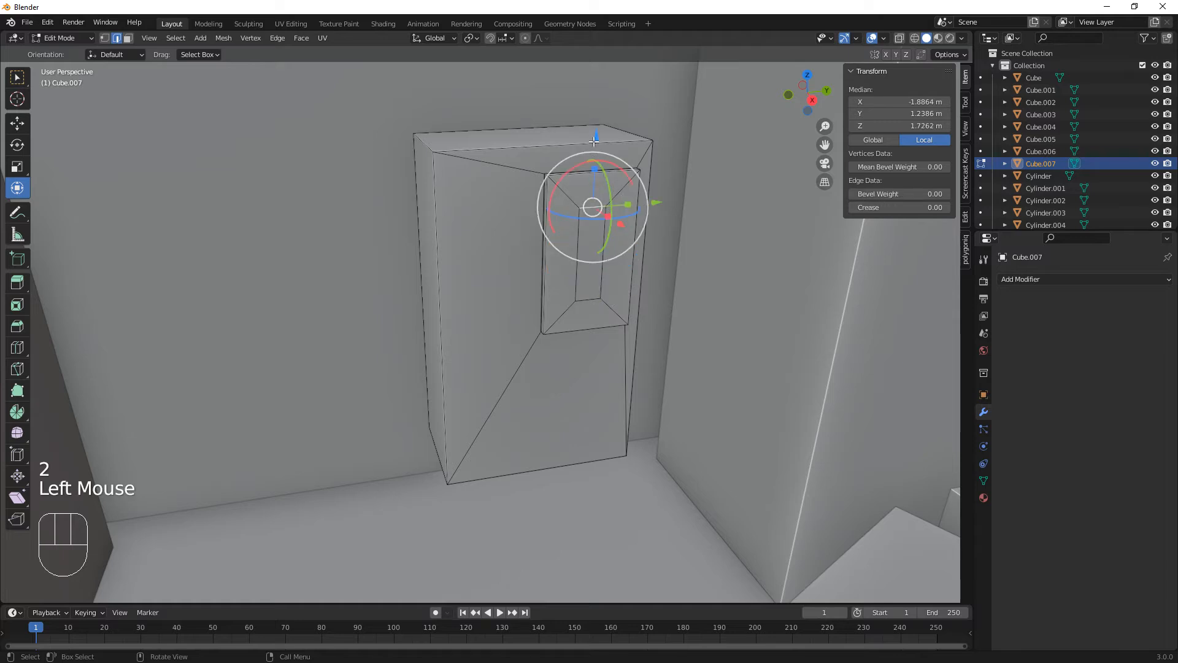
pyautogui.moveTo(594, 141); pyautogui.dragTo(656, 277)
pyautogui.click(577, 283)
# Step: Move the small rectangular face towards the panel's side edge nearest the tall block, to about Y 1.29 m
pyautogui.press('3')
pyautogui.click(591, 288)
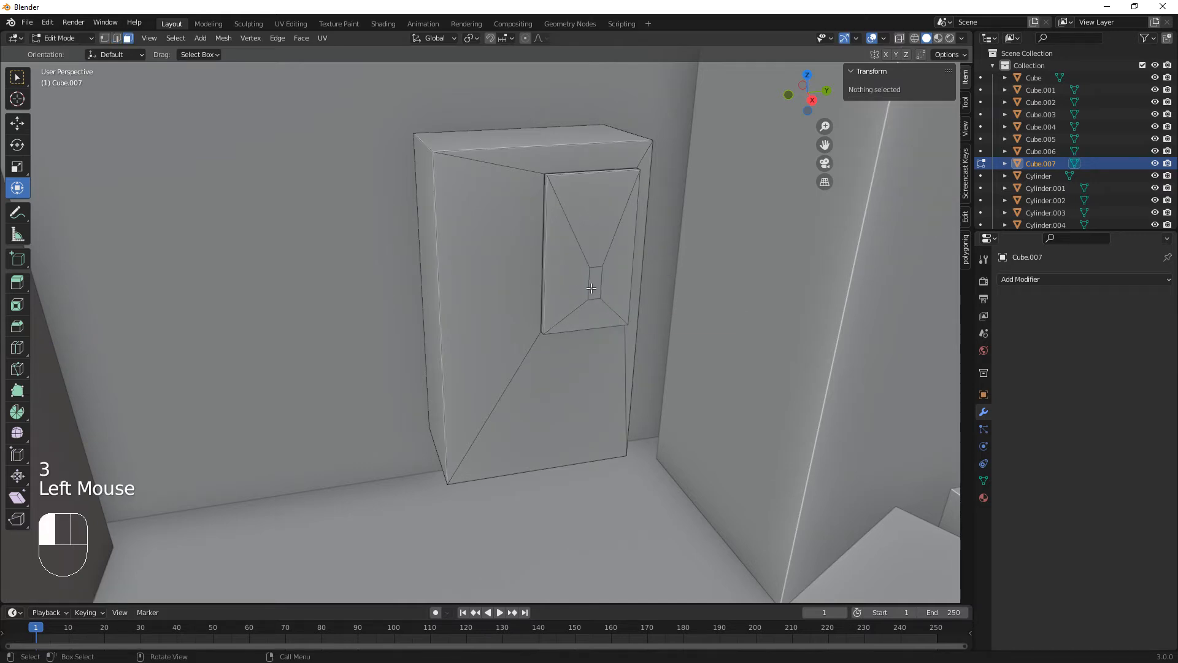
pyautogui.moveTo(660, 277); pyautogui.dragTo(681, 273)
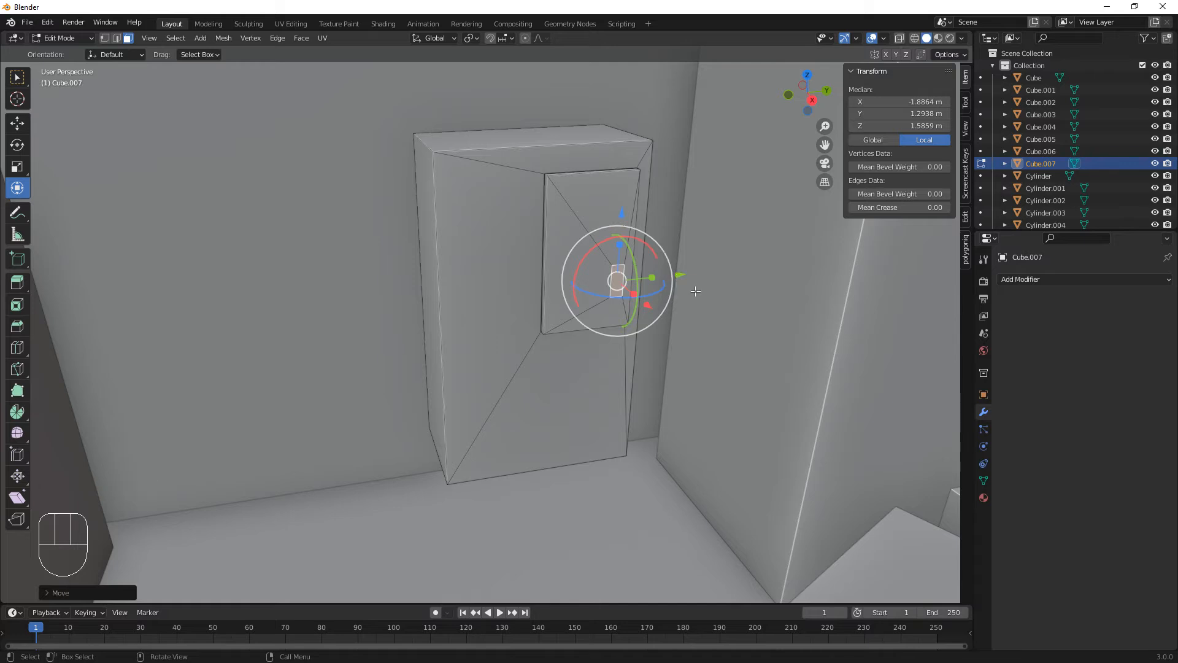
# Step: Extrude the small rectangular face about 0.002 m into the panel as a handle recess, and return to Object Mode
pyautogui.moveTo(697, 367); pyautogui.dragTo(705, 407, button='middle')
pyautogui.scroll(3, 700, 368)
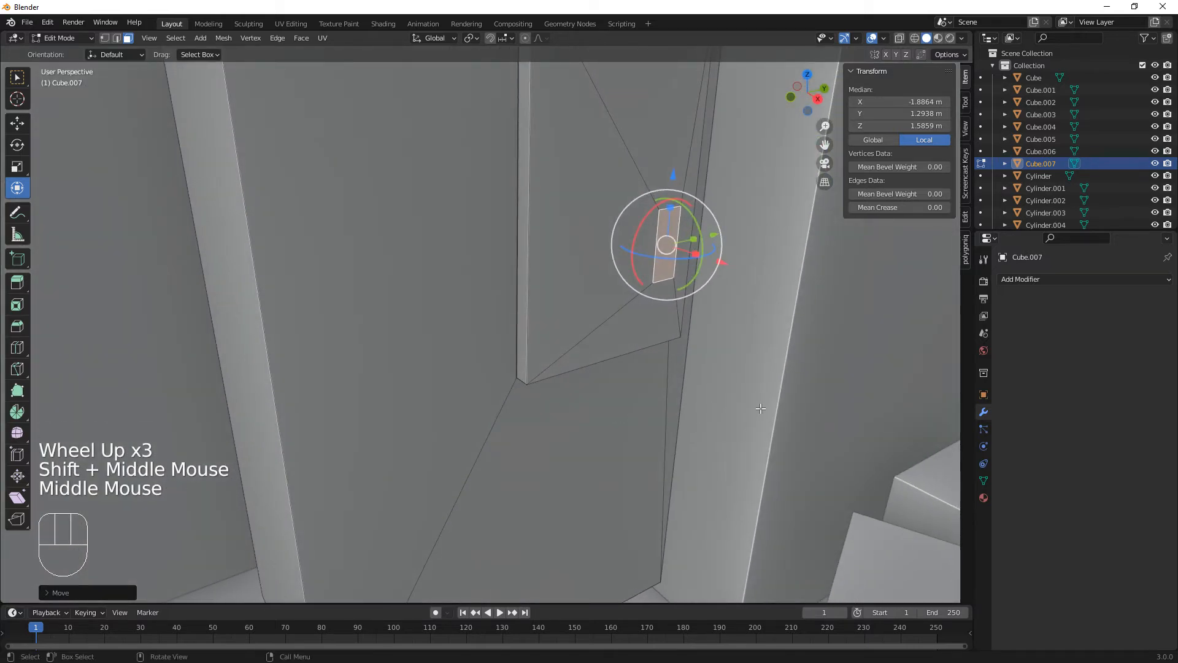
pyautogui.press('e')
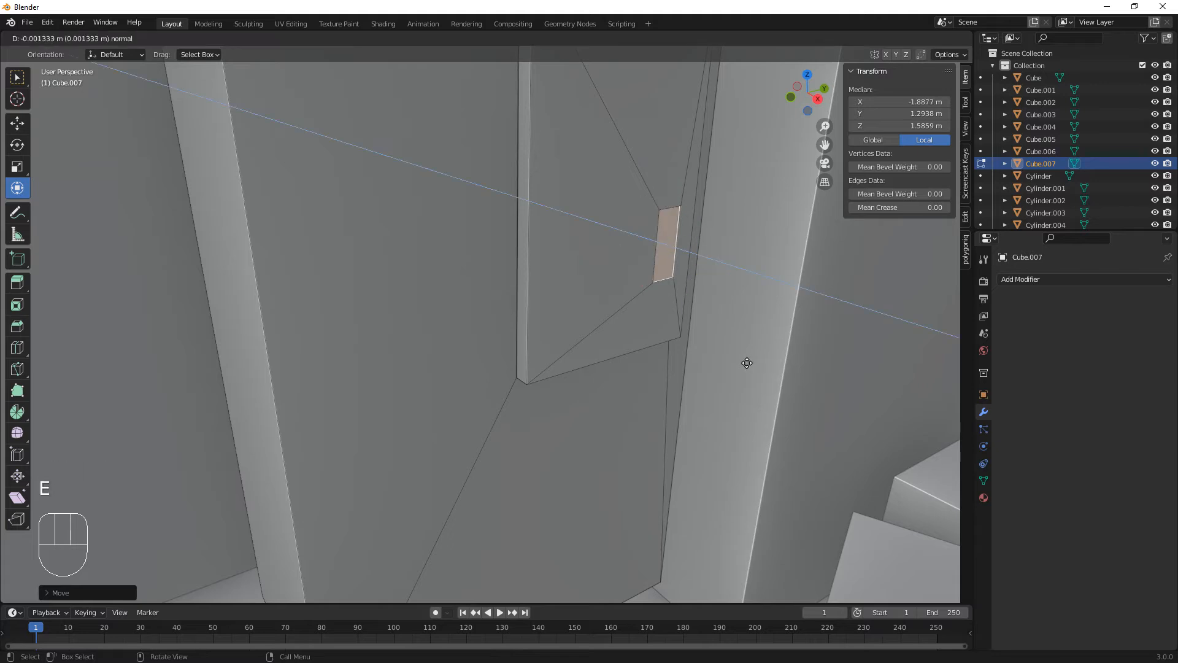
pyautogui.click(745, 364)
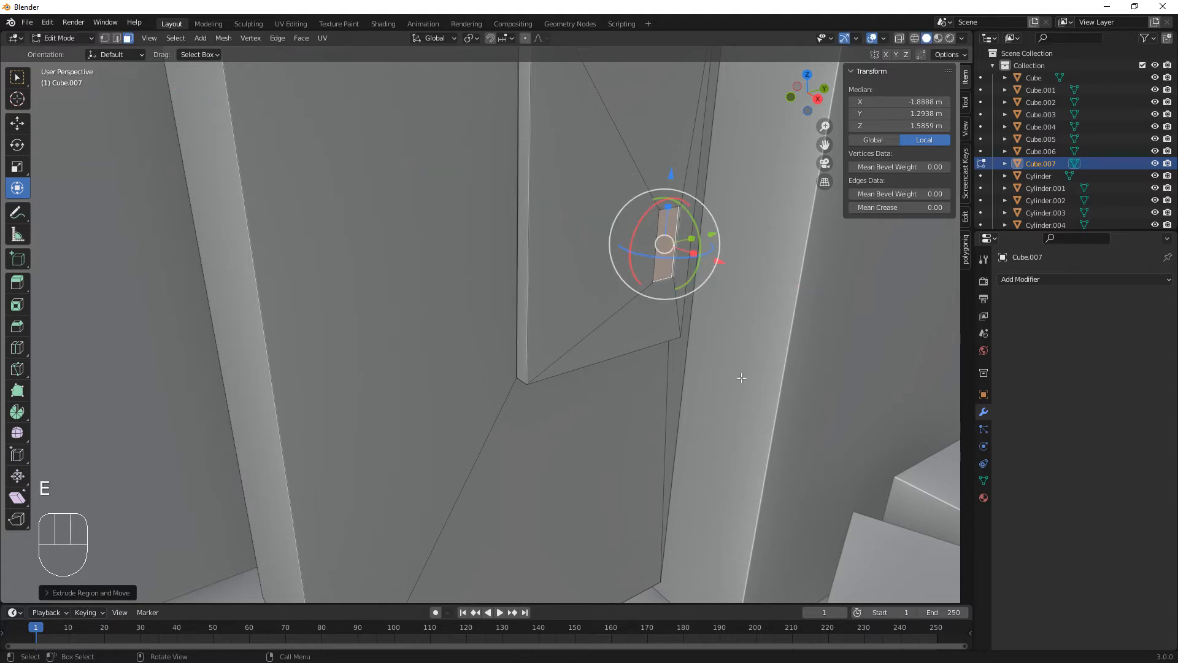
pyautogui.scroll(-1, 731, 405)
pyautogui.scroll(1, 724, 421)
pyautogui.scroll(-2, 724, 421)
pyautogui.moveTo(724, 421); pyautogui.dragTo(632, 419, button='middle')
pyautogui.press('Tab')
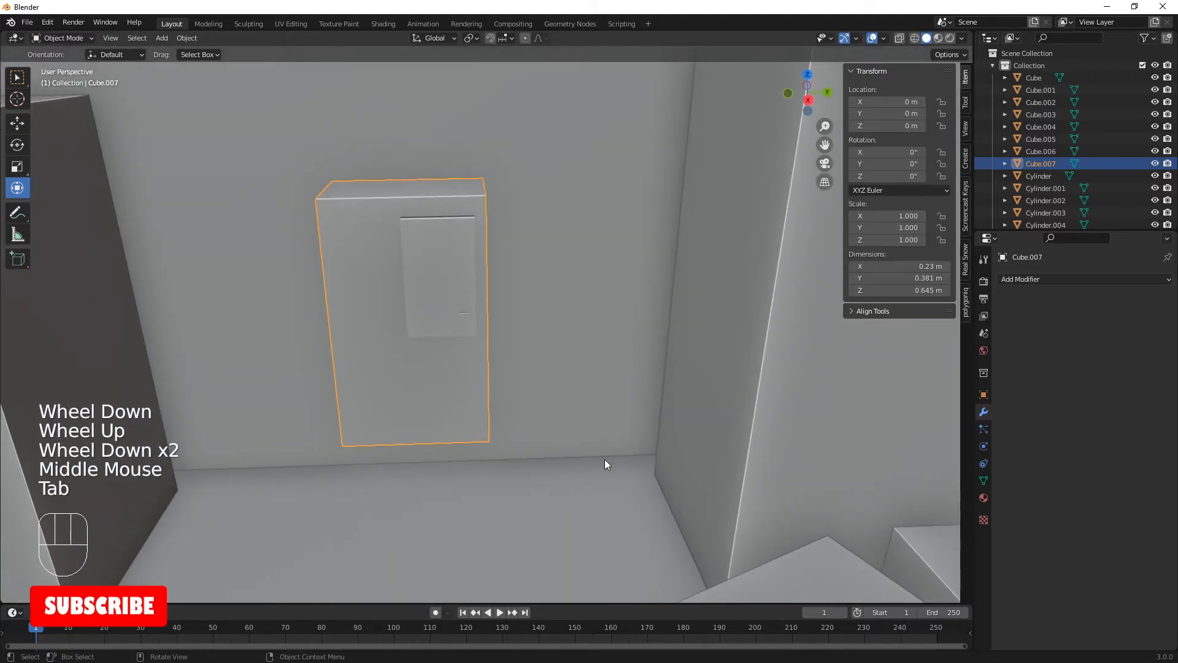
# Step: Set the electrical box's origin to its geometry
pyautogui.moveTo(605, 461); pyautogui.dragTo(470, 365, button='middle')
pyautogui.scroll(1, 602, 440)
pyautogui.scroll(-1, 599, 441)
pyautogui.click(471, 364)
pyautogui.click(474, 376)
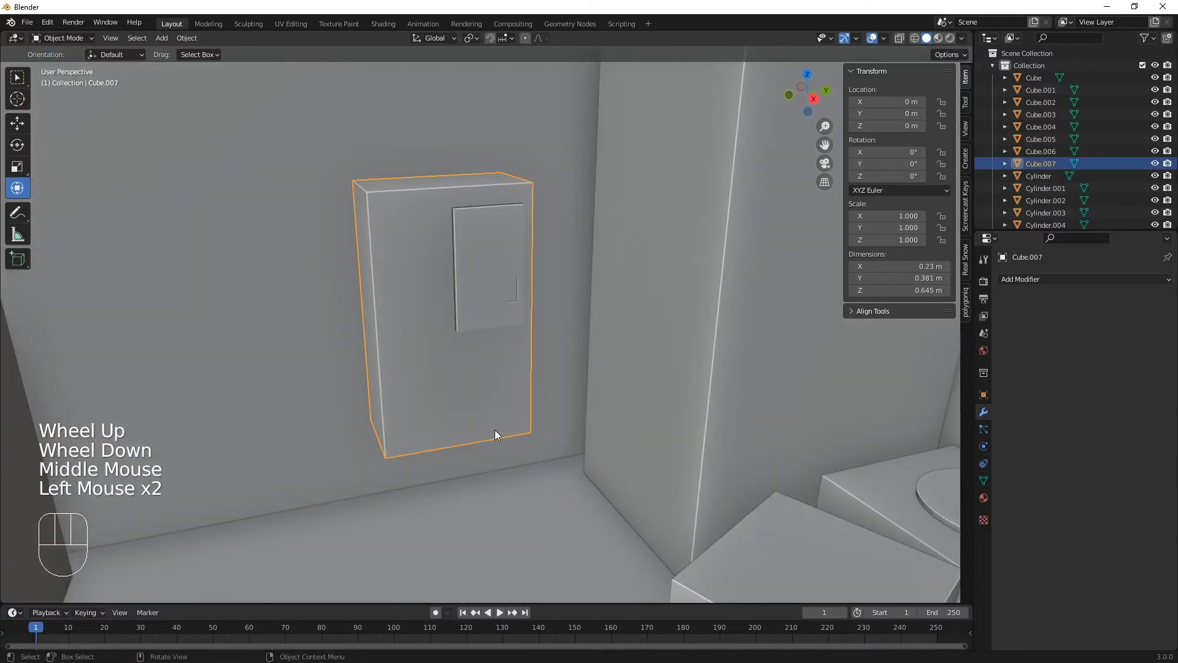
pyautogui.click(191, 40)
pyautogui.moveTo(215, 64)
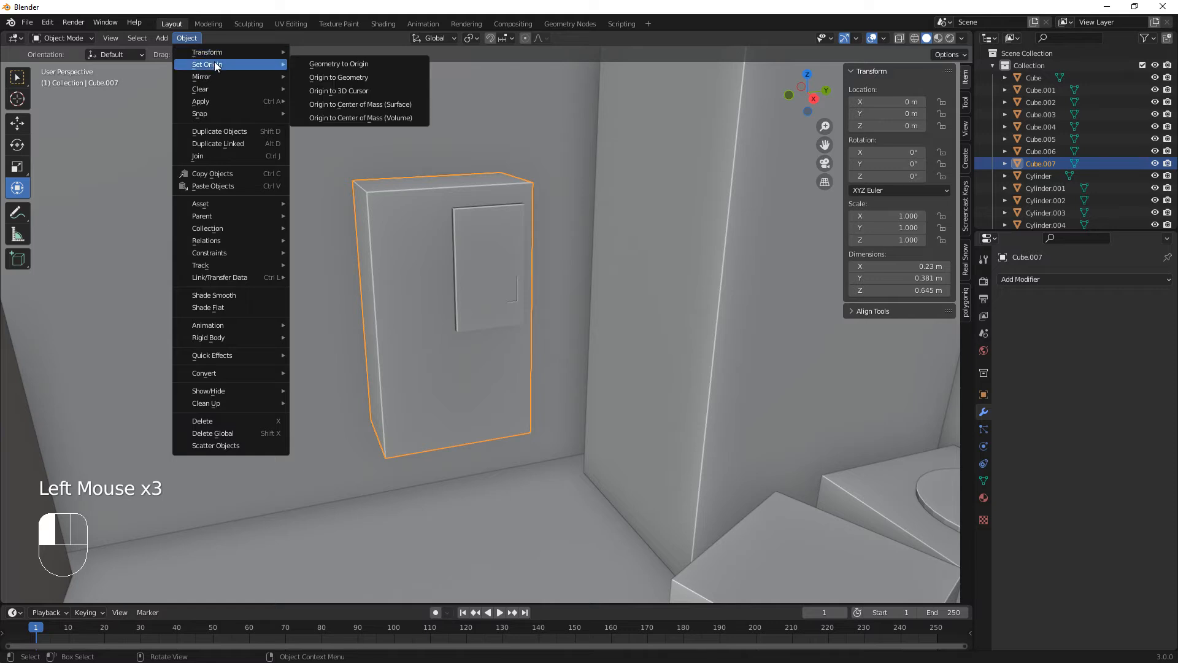
pyautogui.click(332, 79)
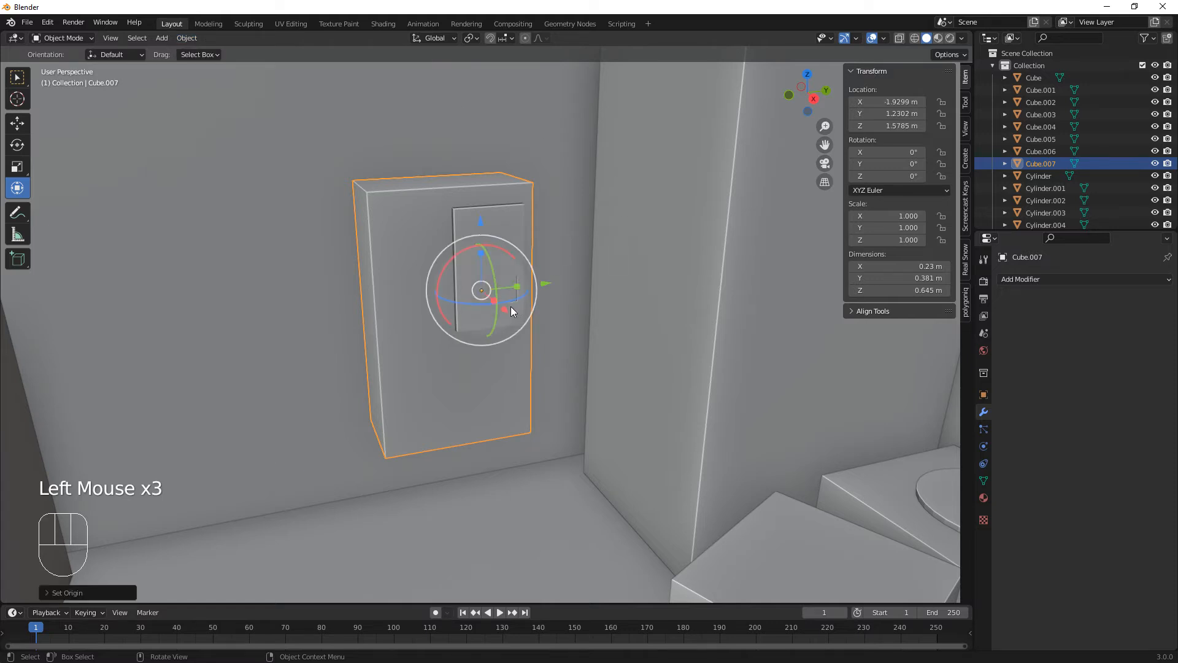
# Step: Move the electrical box to the back wall beside the tall block, at about X -3.42 m, Y 2.12 m and Z 1.52 m
pyautogui.moveTo(510, 310); pyautogui.dragTo(623, 161)
pyautogui.moveTo(551, 284); pyautogui.dragTo(575, 282, button='middle')
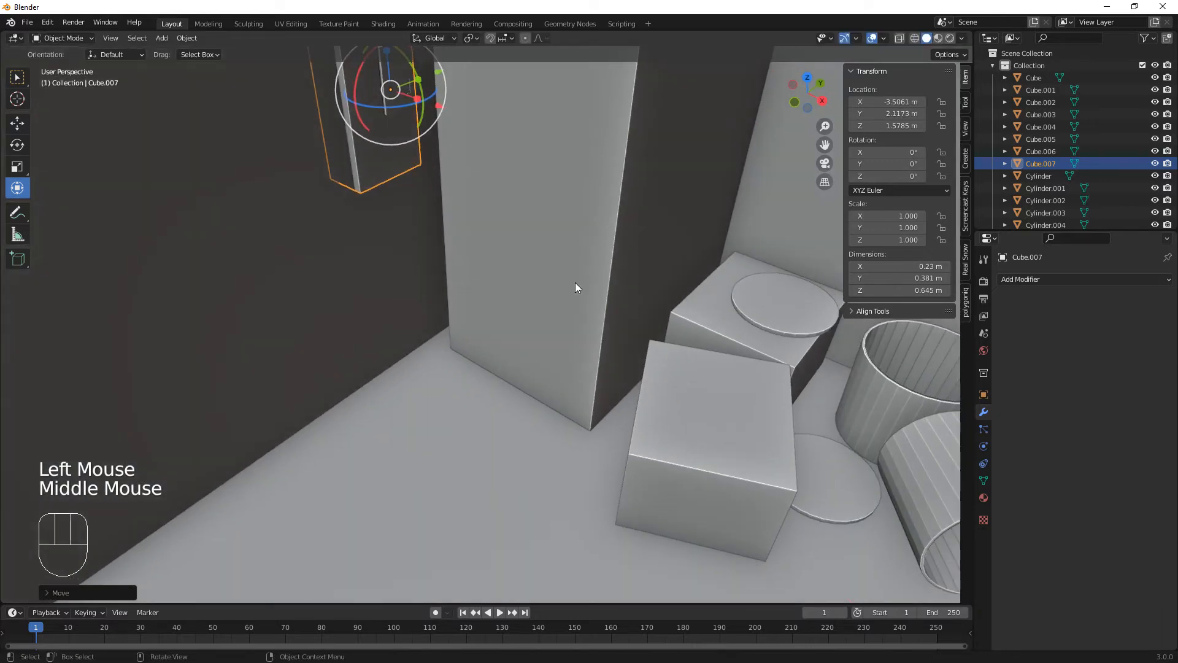
pyautogui.moveTo(437, 130); pyautogui.dragTo(510, 179)
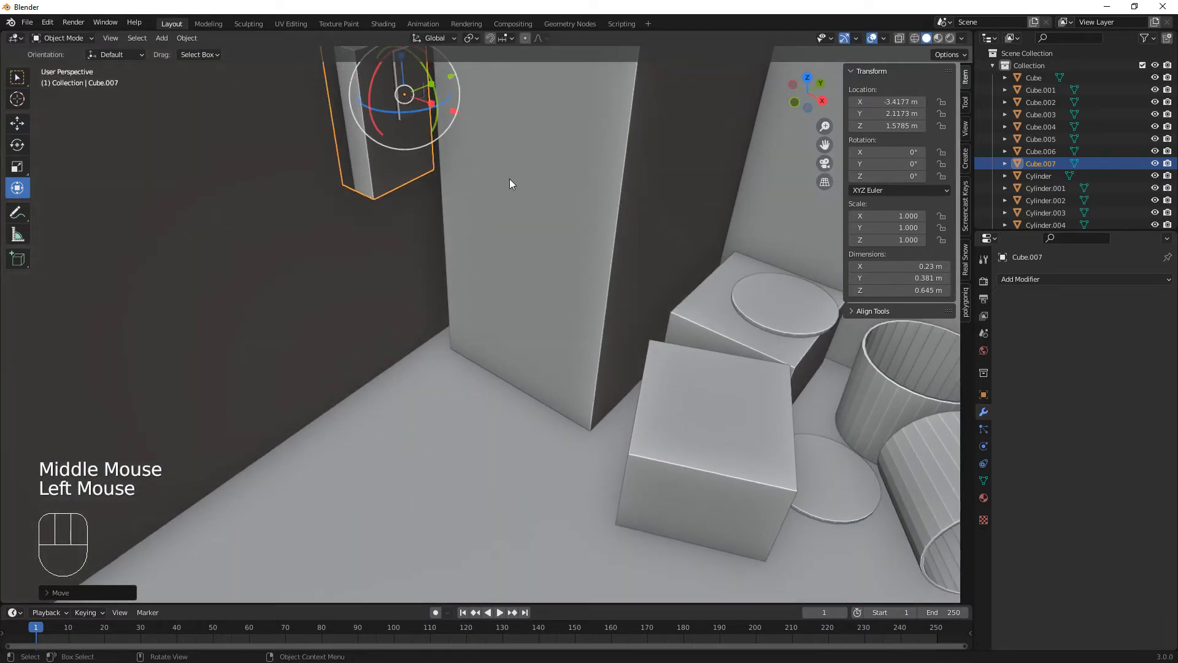
pyautogui.moveTo(509, 179); pyautogui.dragTo(566, 334, button='middle')
pyautogui.scroll(-2, 631, 374)
pyautogui.scroll(1, 631, 375)
pyautogui.scroll(-2, 646, 375)
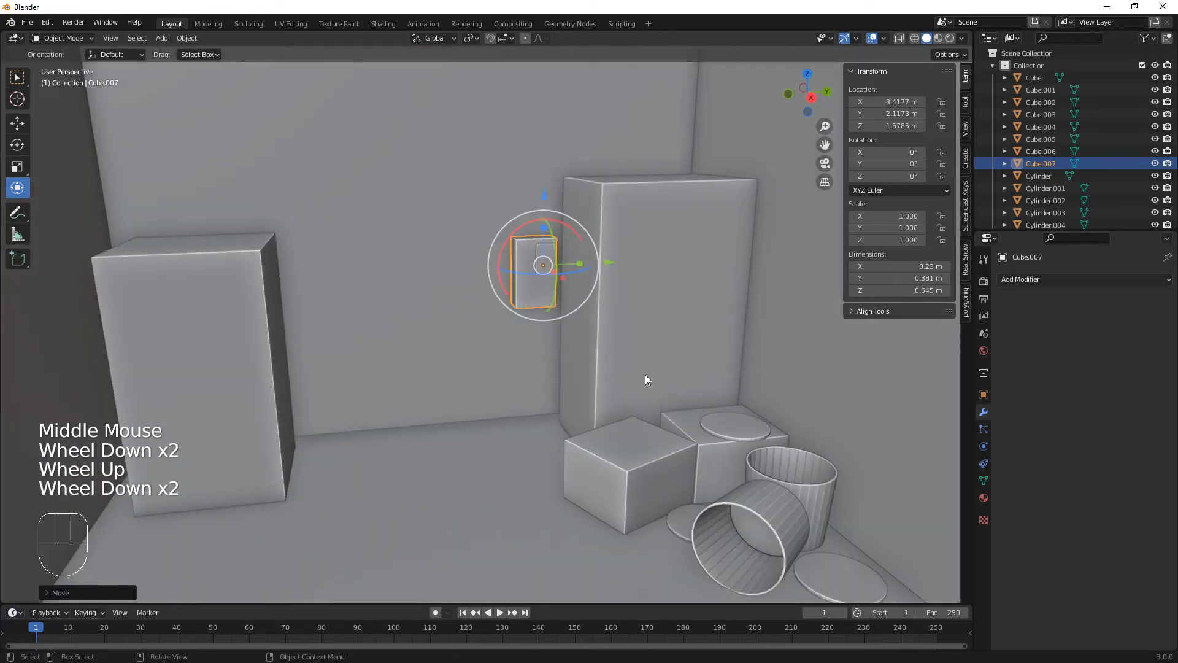
pyautogui.moveTo(653, 386); pyautogui.dragTo(628, 367, button='middle')
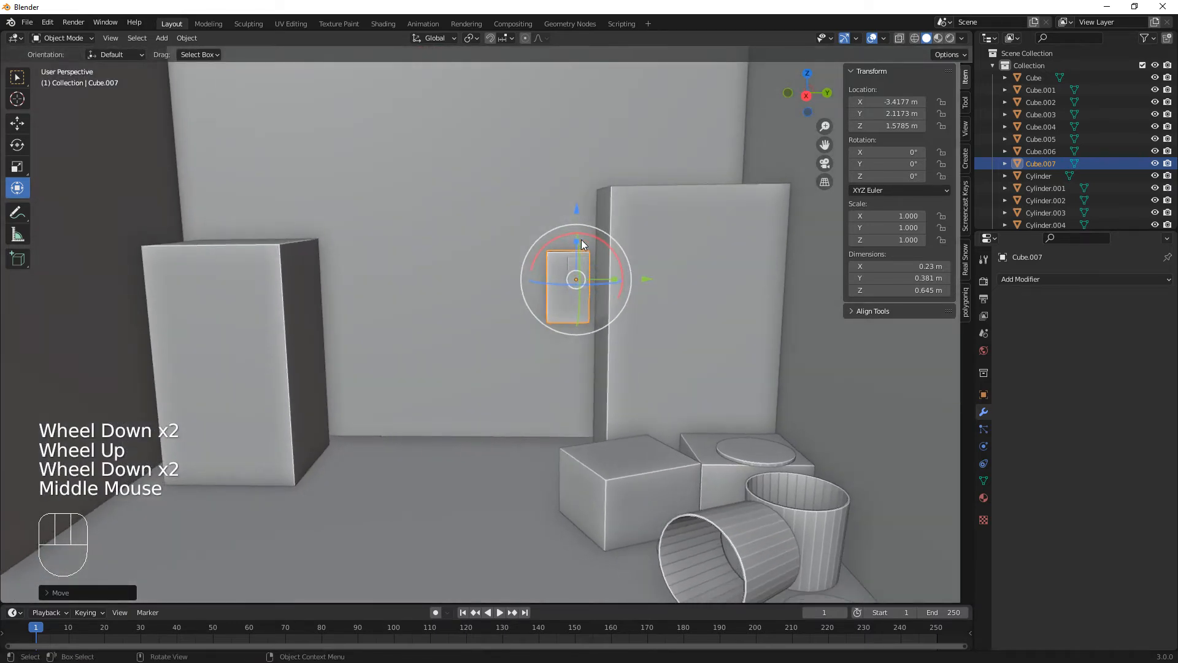
pyautogui.moveTo(577, 212); pyautogui.dragTo(578, 219)
# Step: Duplicate the electrical box twice along Y, placing the copies side by side at about Y 1.72 m and Y 1.33 m
pyautogui.moveTo(621, 385); pyautogui.dragTo(649, 387, button='middle')
pyautogui.scroll(3, 610, 389)
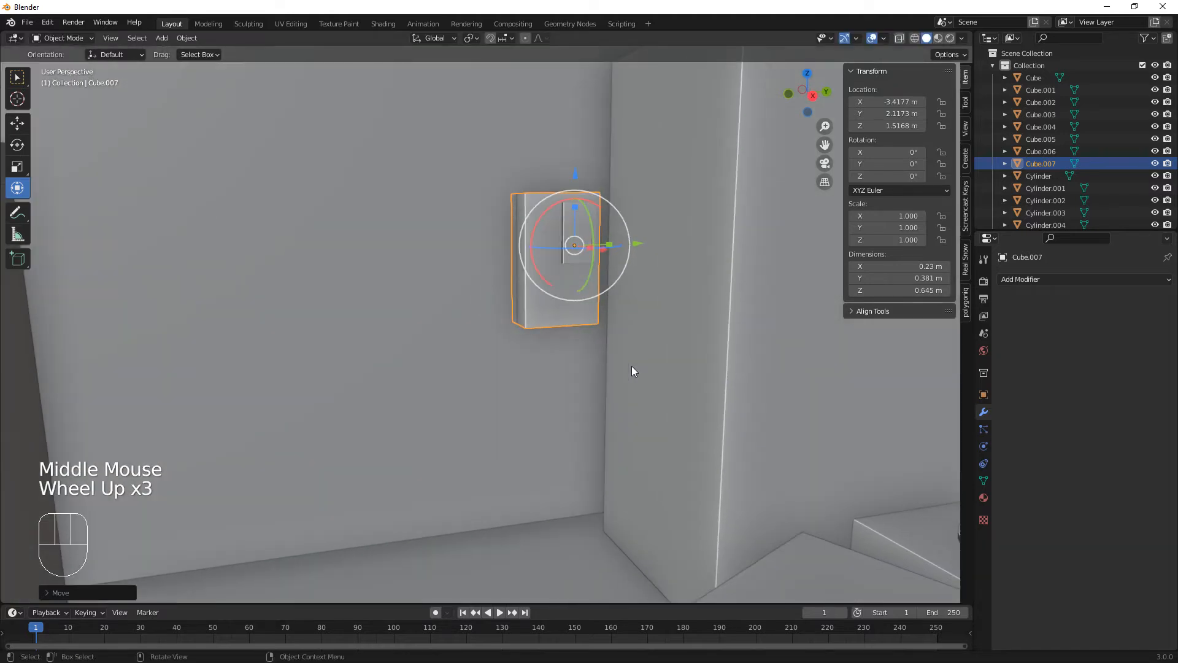
pyautogui.hotkey('shift', 'd')
pyautogui.press('y')
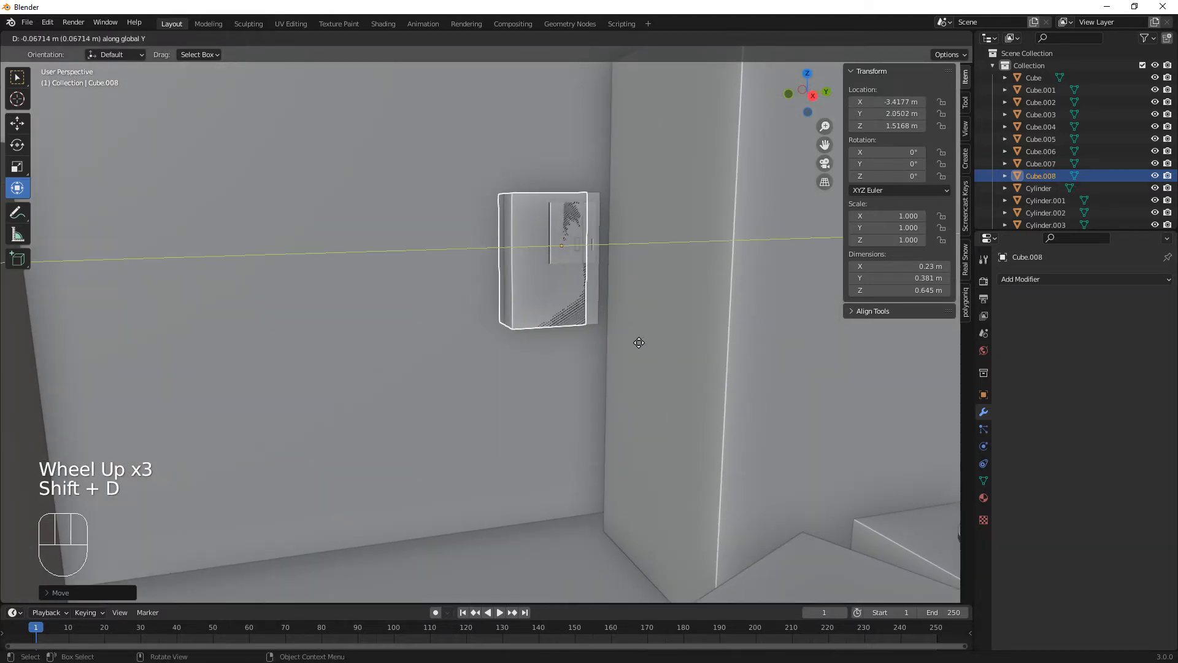
pyautogui.click(589, 338)
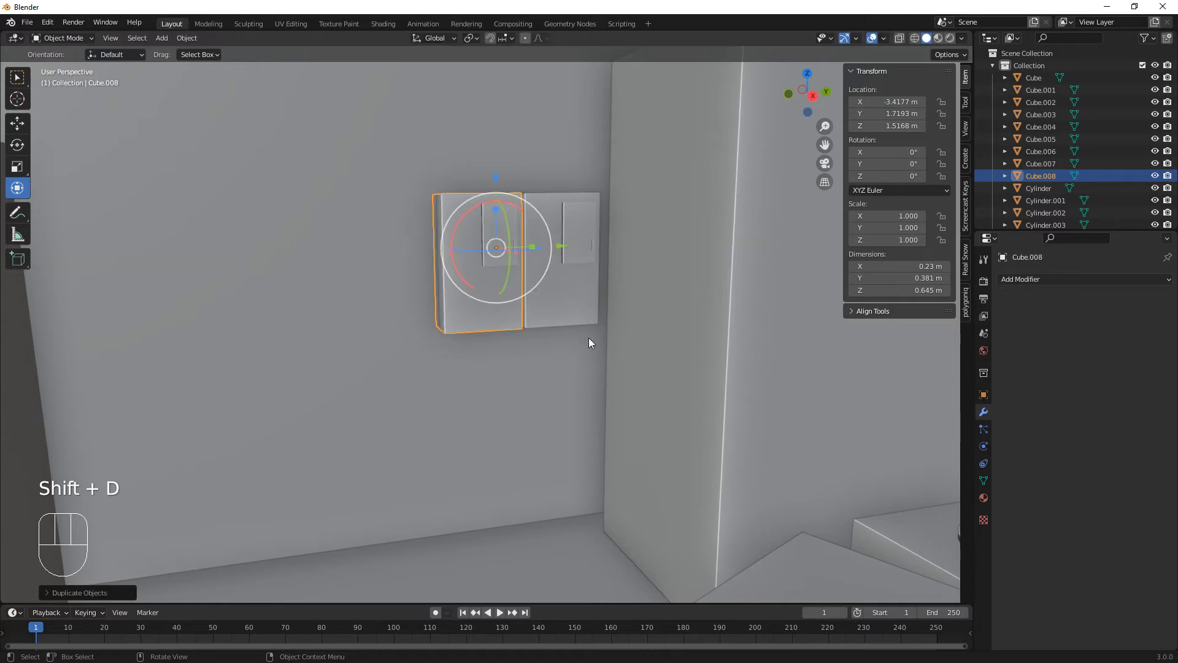
pyautogui.hotkey('shift', 'd')
pyautogui.press('y')
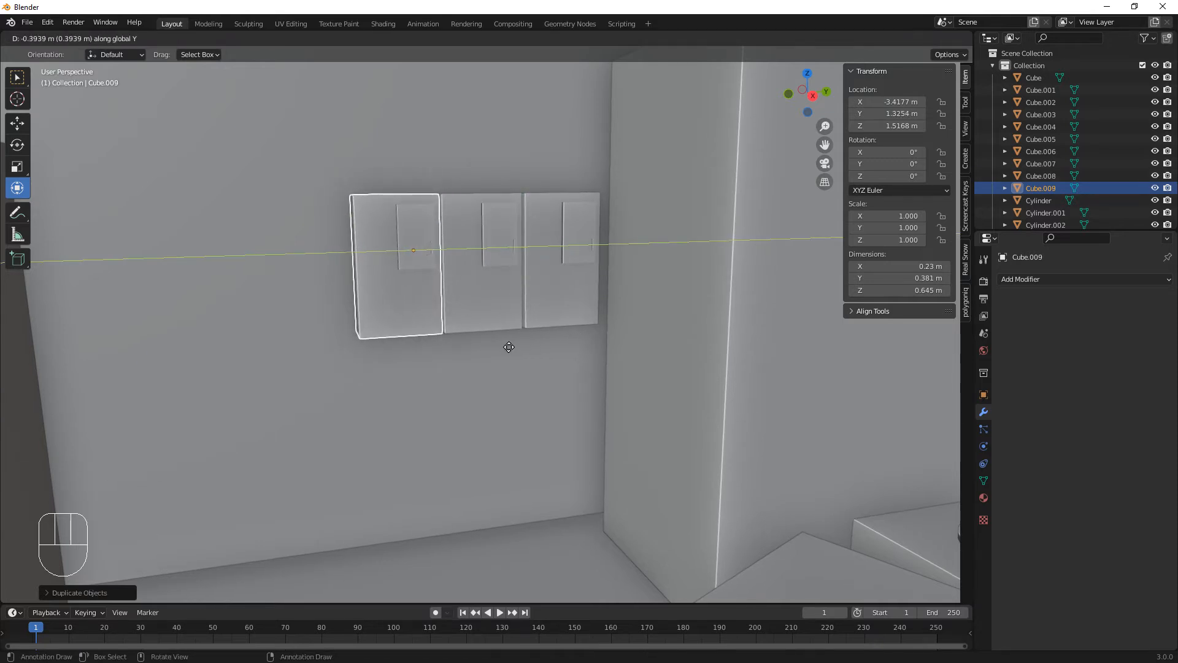
pyautogui.click(509, 352)
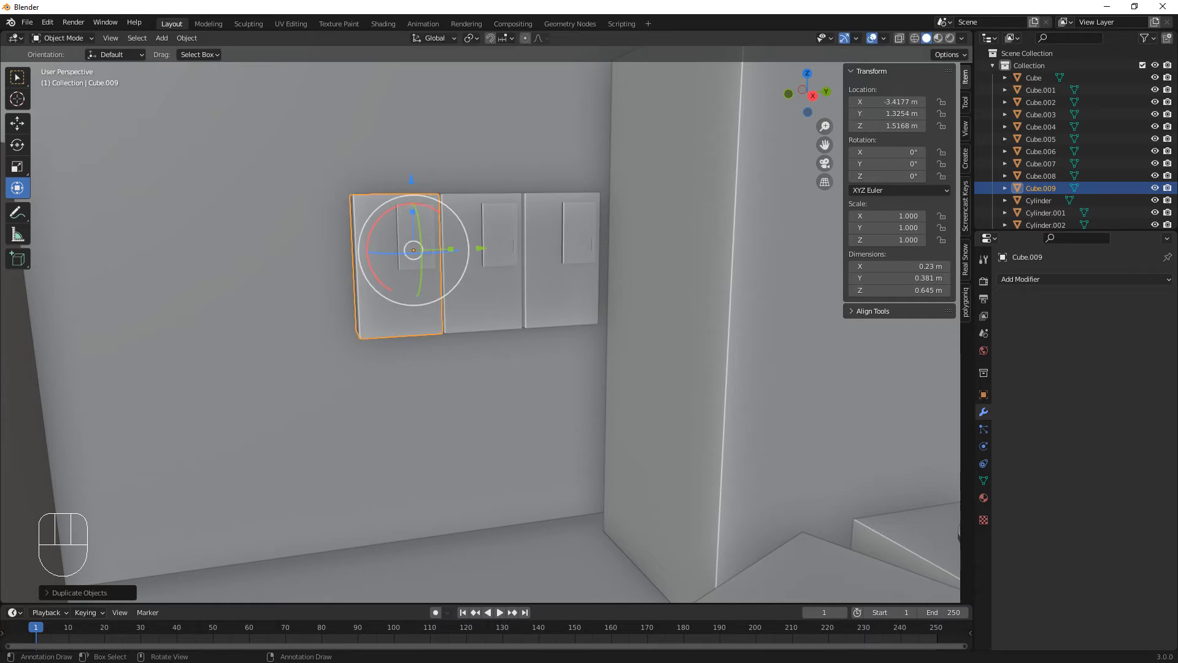
# Step: Duplicate the low block under the round lid and place the copy at about Y 1.47 m and Z 1.13 m
pyautogui.scroll(-3, 688, 476)
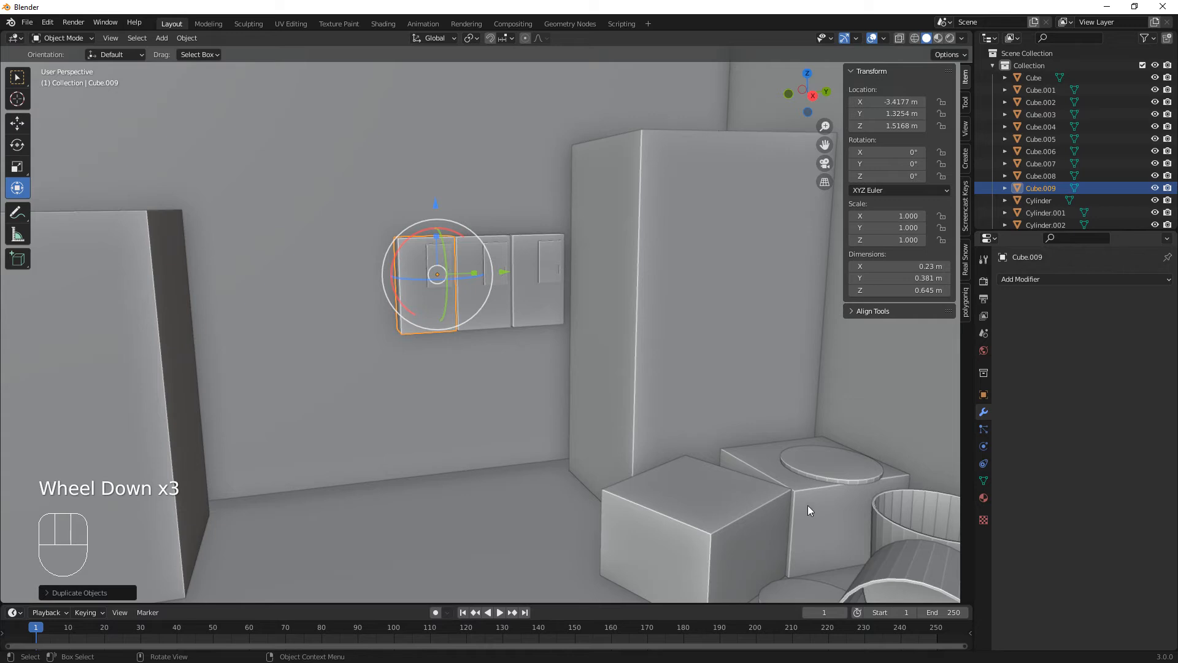
pyautogui.click(808, 507)
pyautogui.press('shift')
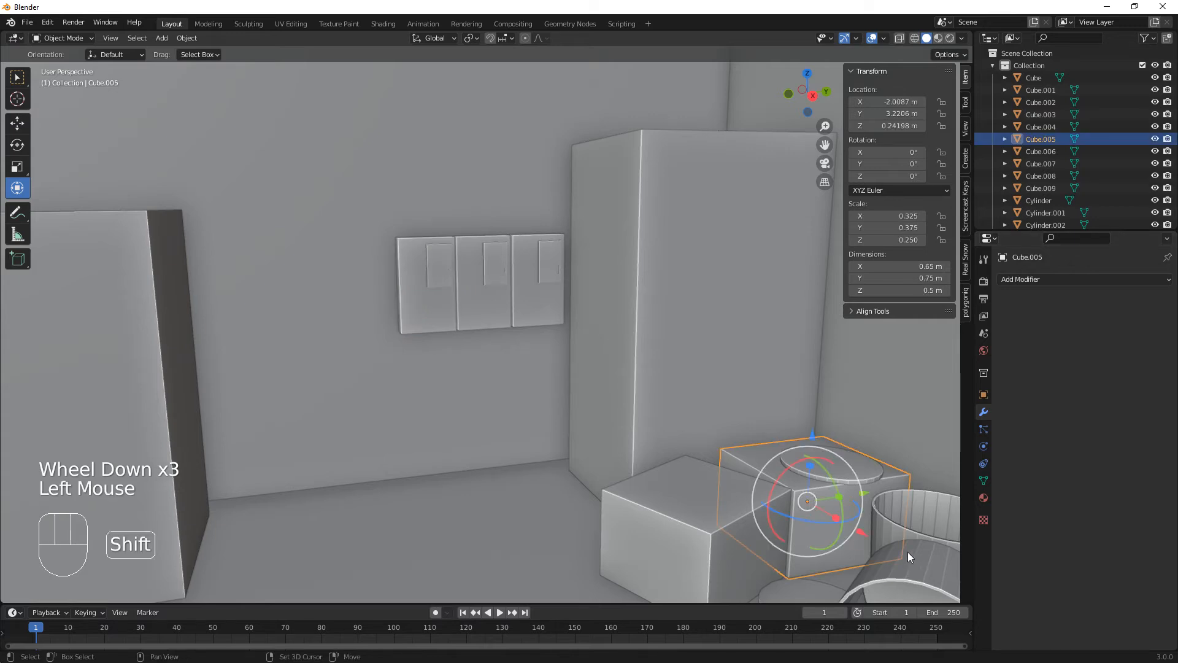
pyautogui.hotkey('shift', 'd')
pyautogui.click(887, 400)
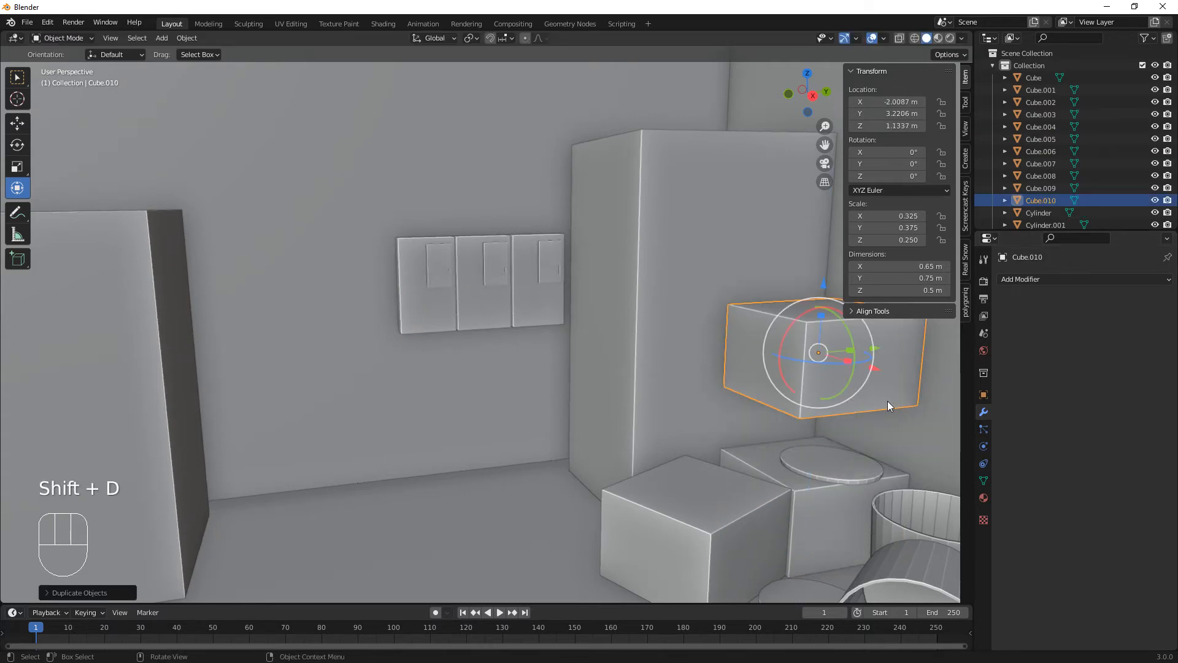
pyautogui.moveTo(883, 344); pyautogui.dragTo(578, 389)
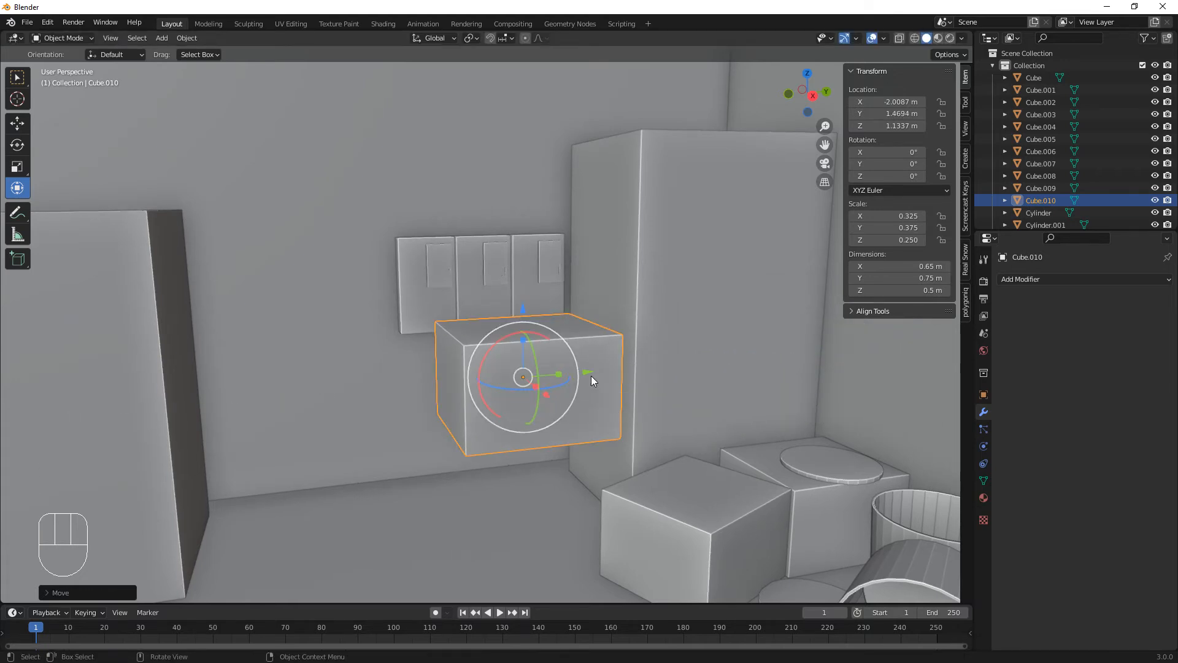
# Step: Scale the copied block down to about 0.08 m by 0.15 m, with a height of about 0.35 m
pyautogui.moveTo(561, 372); pyautogui.dragTo(526, 382)
pyautogui.moveTo(589, 485); pyautogui.dragTo(597, 428, button='middle')
pyautogui.moveTo(569, 388); pyautogui.dragTo(559, 382)
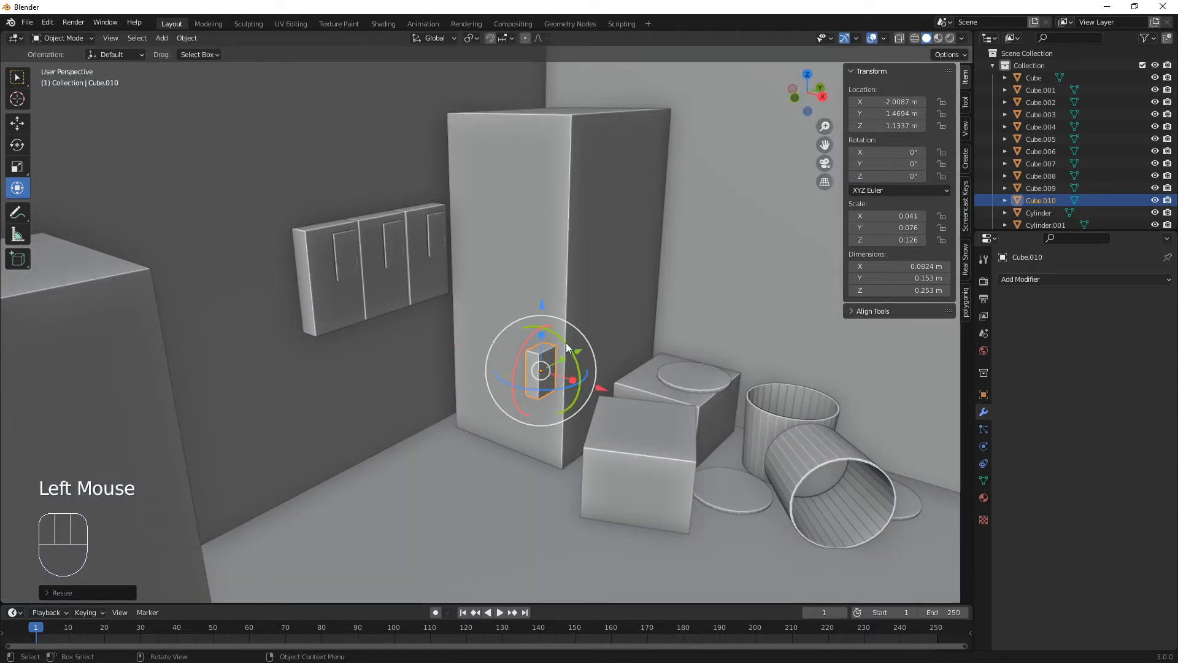
pyautogui.moveTo(539, 333); pyautogui.dragTo(538, 317)
# Step: Move the small block above the electrical box nearest the tall block, to about X -3.60 m, Y 2.09 m and Z 1.93 m
pyautogui.moveTo(603, 387); pyautogui.dragTo(399, 340)
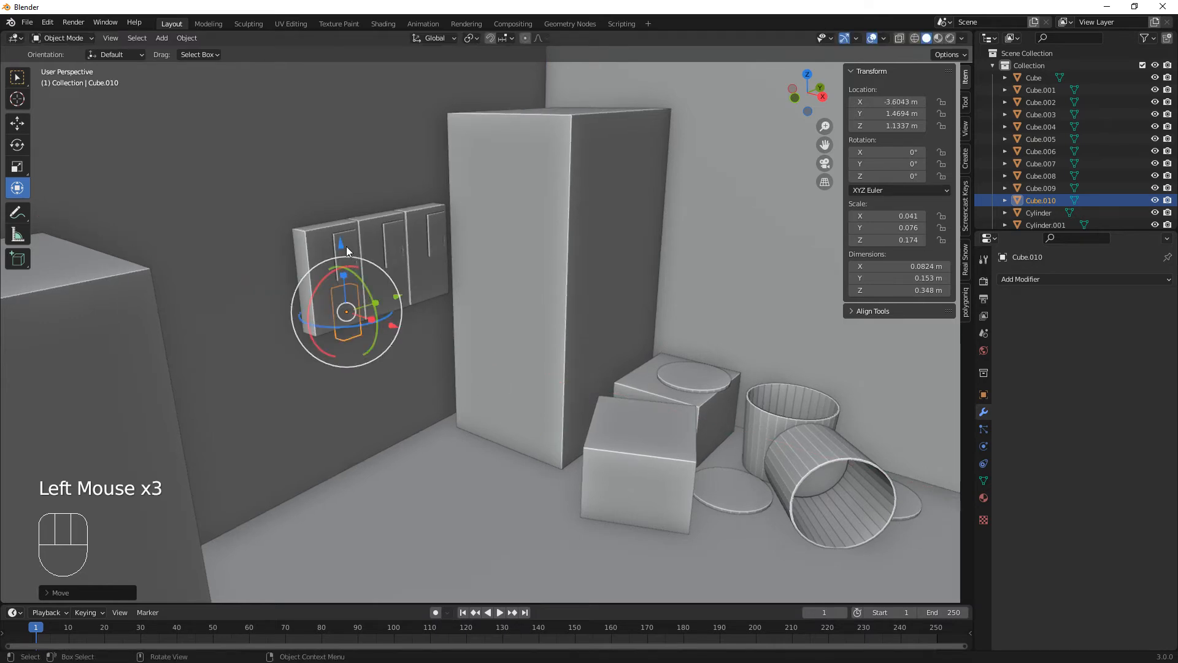
pyautogui.moveTo(347, 245); pyautogui.dragTo(334, 119)
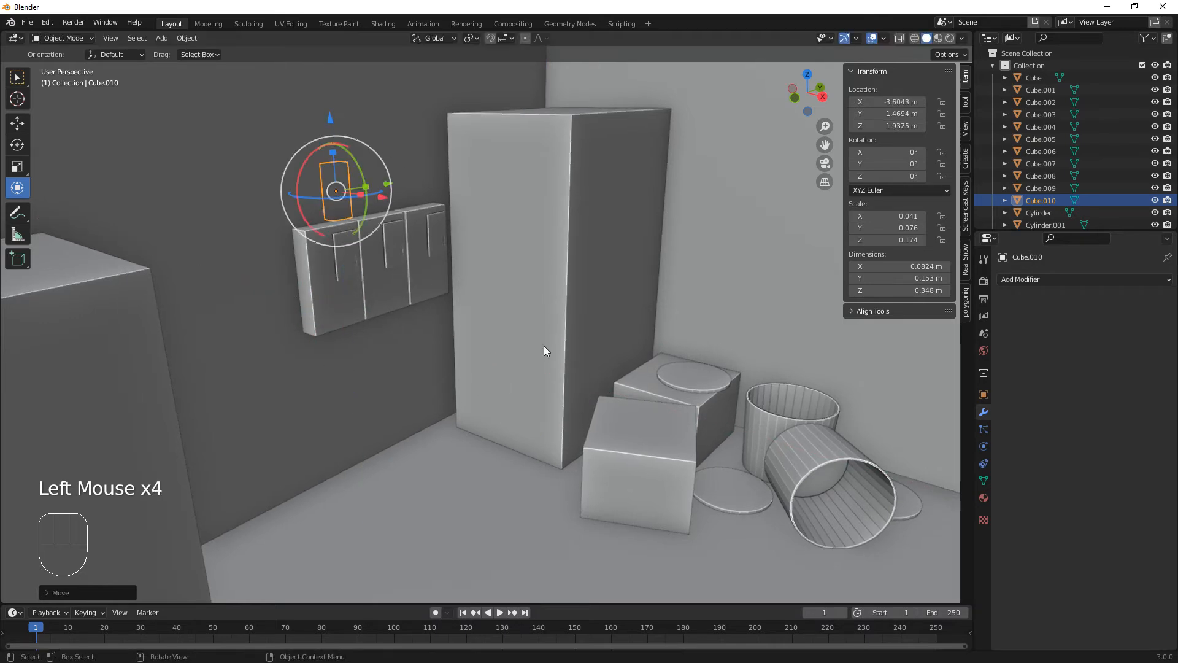
pyautogui.moveTo(544, 350); pyautogui.dragTo(458, 465, button='middle')
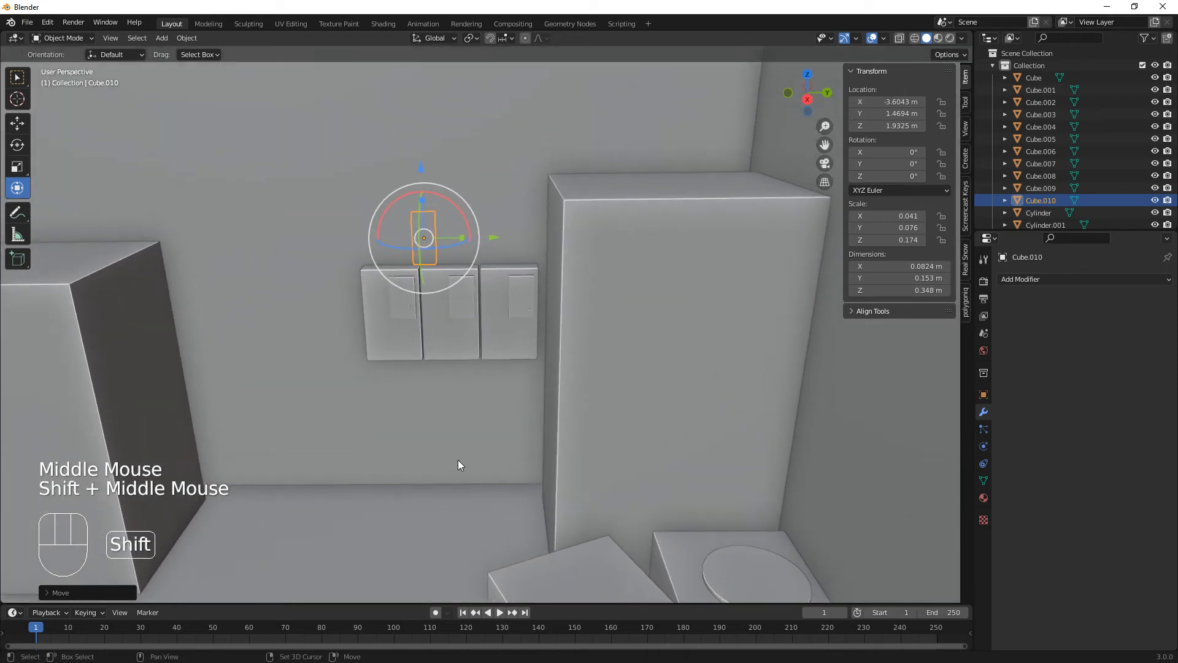
pyautogui.moveTo(491, 243); pyautogui.dragTo(586, 231)
# Step: Bring the small block out of the wall to about X -3.50 m and raise it to about Z 1.95 m
pyautogui.scroll(4, 518, 358)
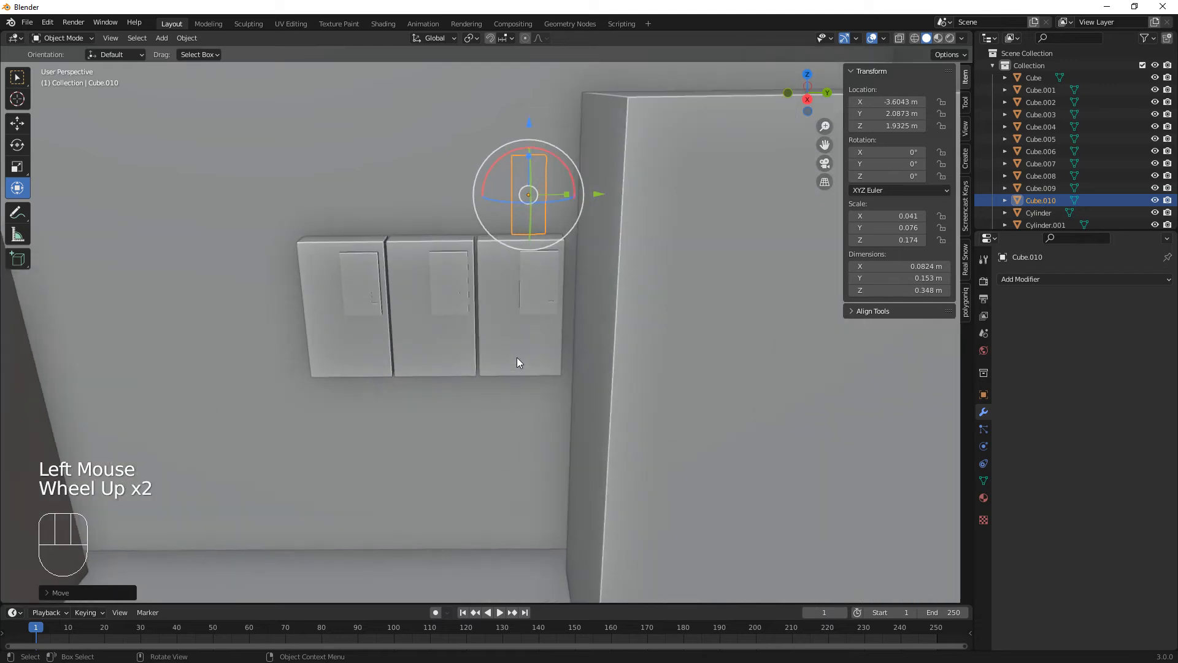
pyautogui.moveTo(518, 358); pyautogui.dragTo(706, 466, button='middle')
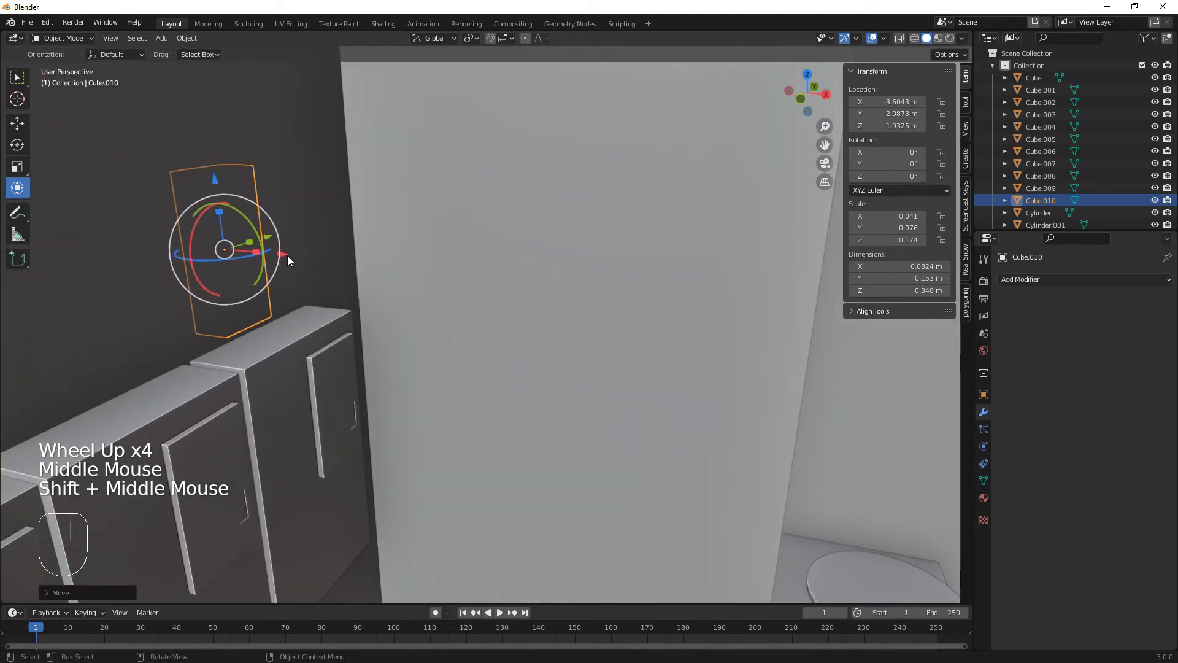
pyautogui.moveTo(293, 254); pyautogui.dragTo(321, 260)
pyautogui.moveTo(256, 180); pyautogui.dragTo(256, 177)
pyautogui.moveTo(344, 294); pyautogui.dragTo(332, 338, button='middle')
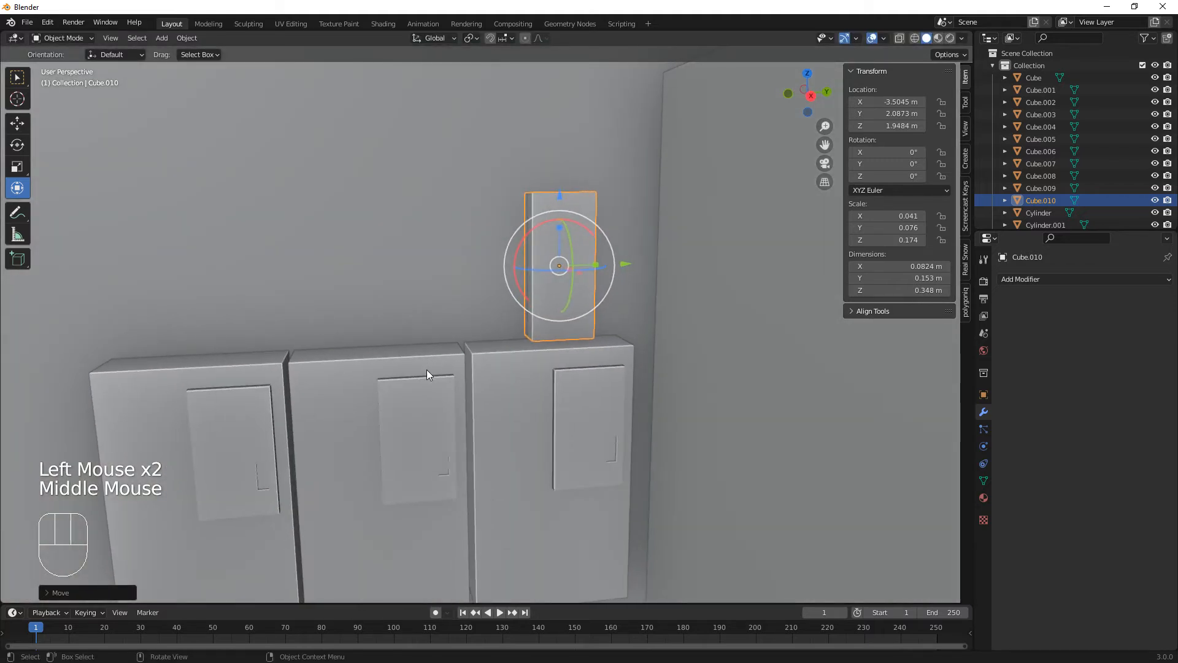
# Step: Enlarge the small block to about 0.20 m wide and 0.43 m high, and position it at about Y 2.12 m and Z 2.00 m
pyautogui.keyDown('shift'); pyautogui.moveTo(436, 370); pyautogui.dragTo(372, 431, button='middle'); pyautogui.keyUp('shift')
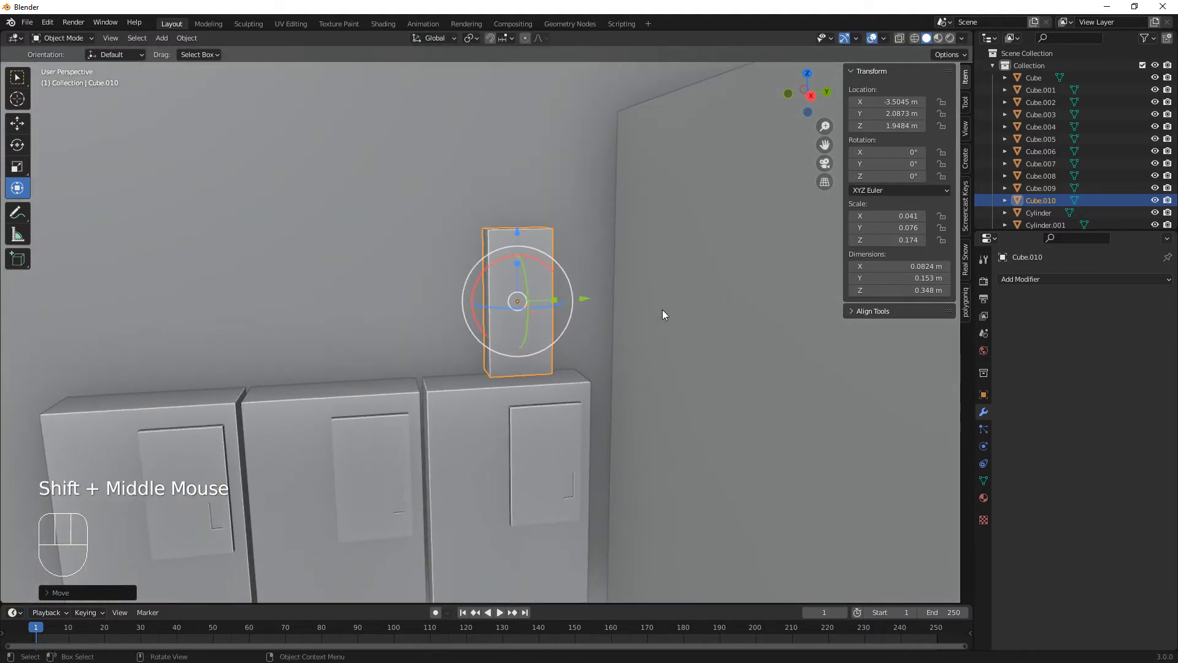
pyautogui.moveTo(518, 264); pyautogui.dragTo(515, 204)
pyautogui.moveTo(555, 278); pyautogui.dragTo(601, 275)
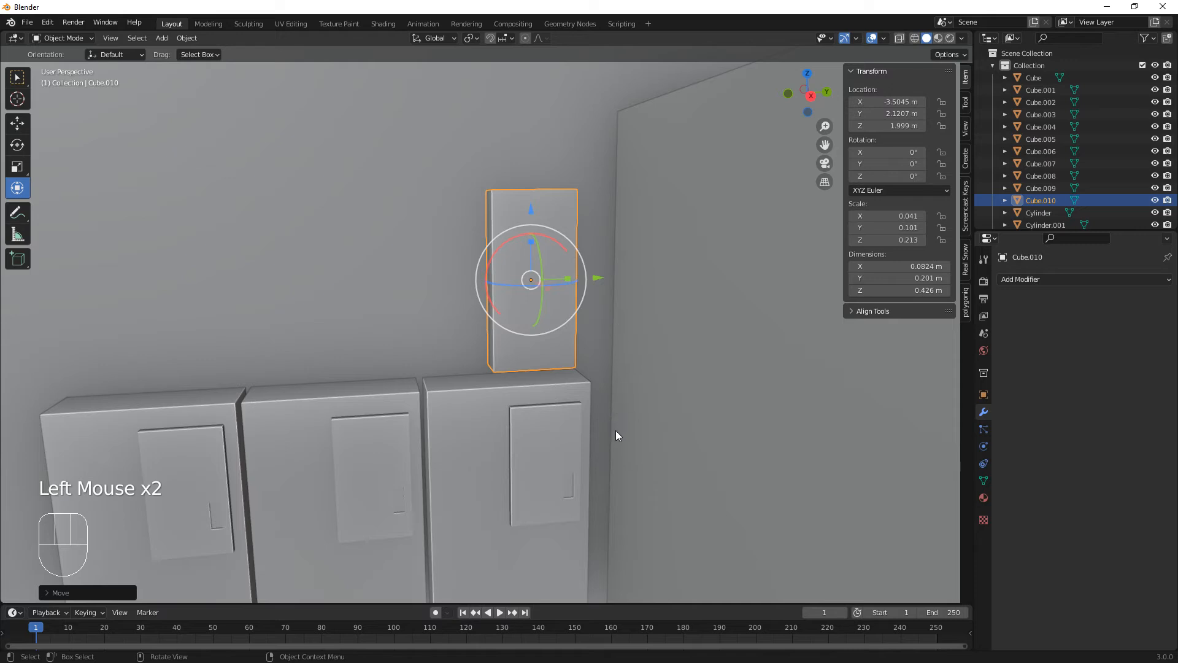
pyautogui.scroll(-1, 616, 431)
pyautogui.scroll(1, 616, 432)
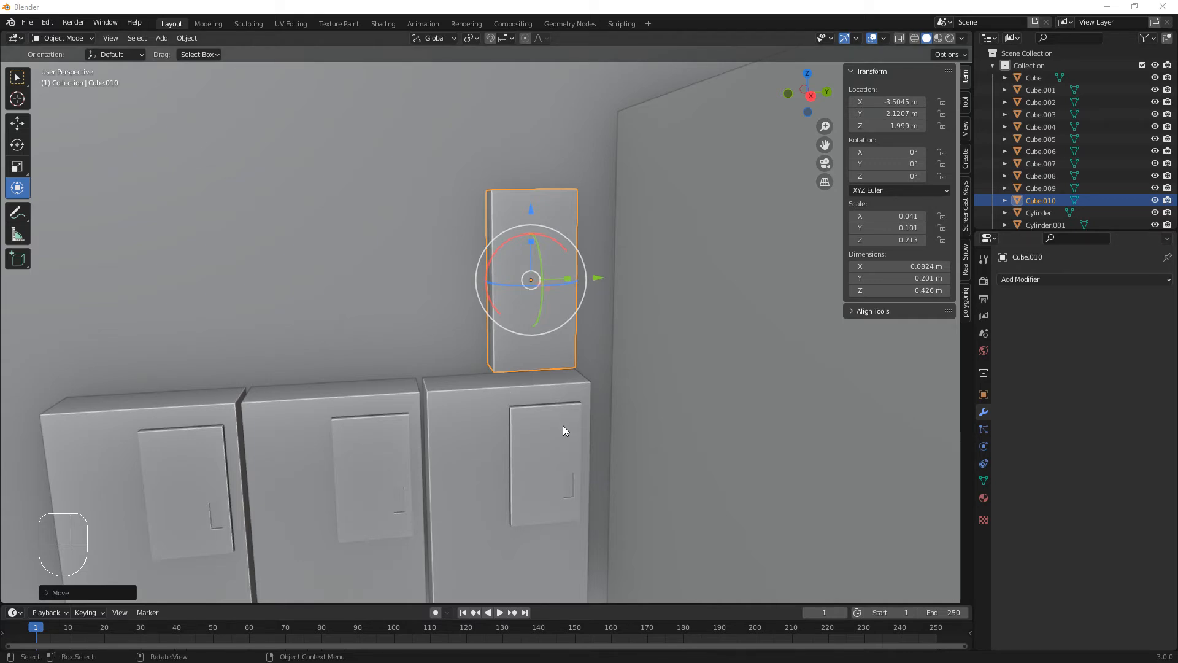
# Step: Duplicate the small block above the electrical boxes and slide the copy along the wall to about Y 0.90 m
pyautogui.click(442, 446)
pyautogui.scroll(-2, 442, 444)
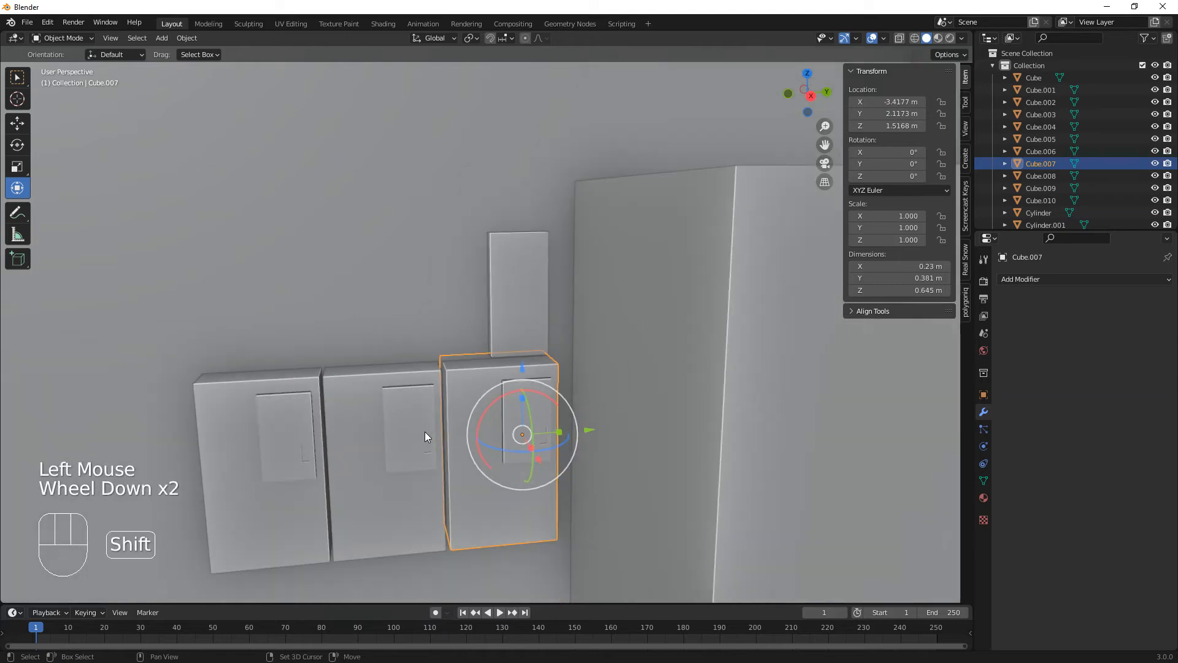
pyautogui.keyDown('shift'); pyautogui.moveTo(426, 436); pyautogui.dragTo(594, 408, button='middle'); pyautogui.keyUp('shift')
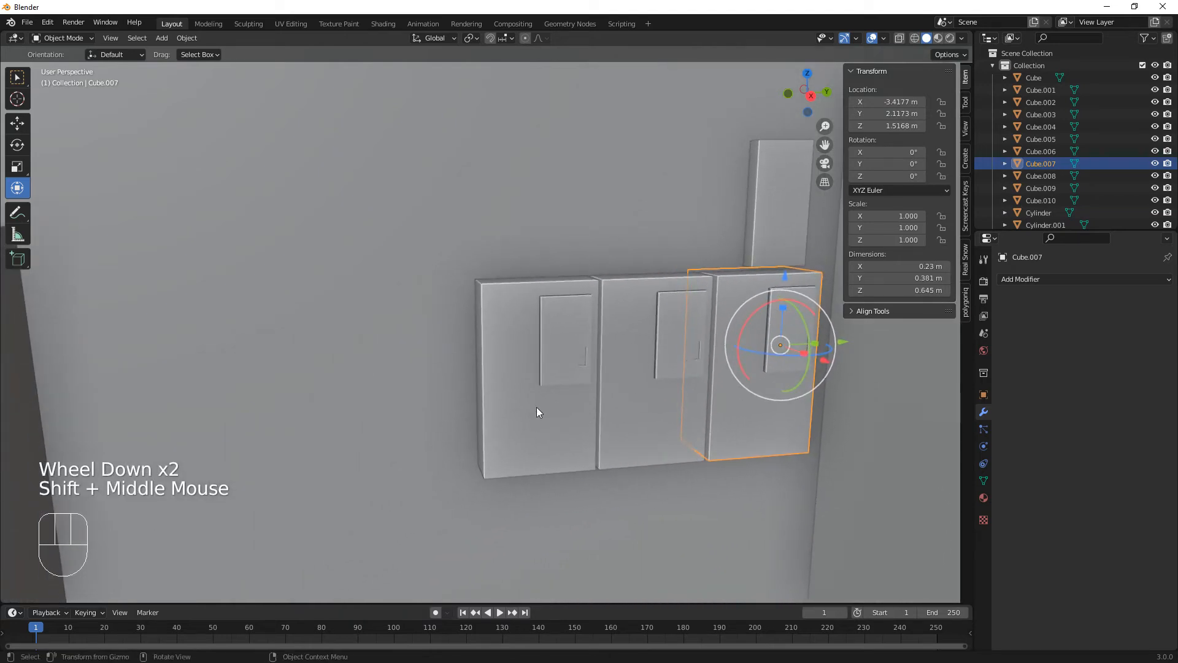
pyautogui.scroll(-2, 556, 446)
pyautogui.click(389, 363)
pyautogui.click(652, 255)
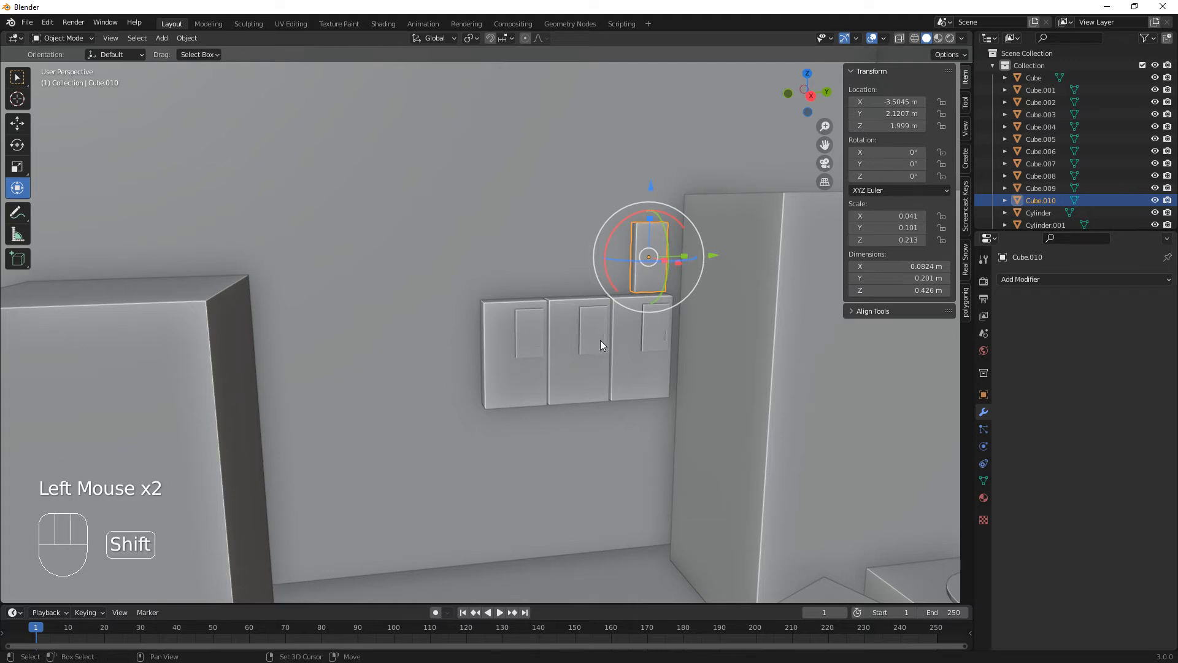
pyautogui.hotkey('shift', 'd')
pyautogui.press('y')
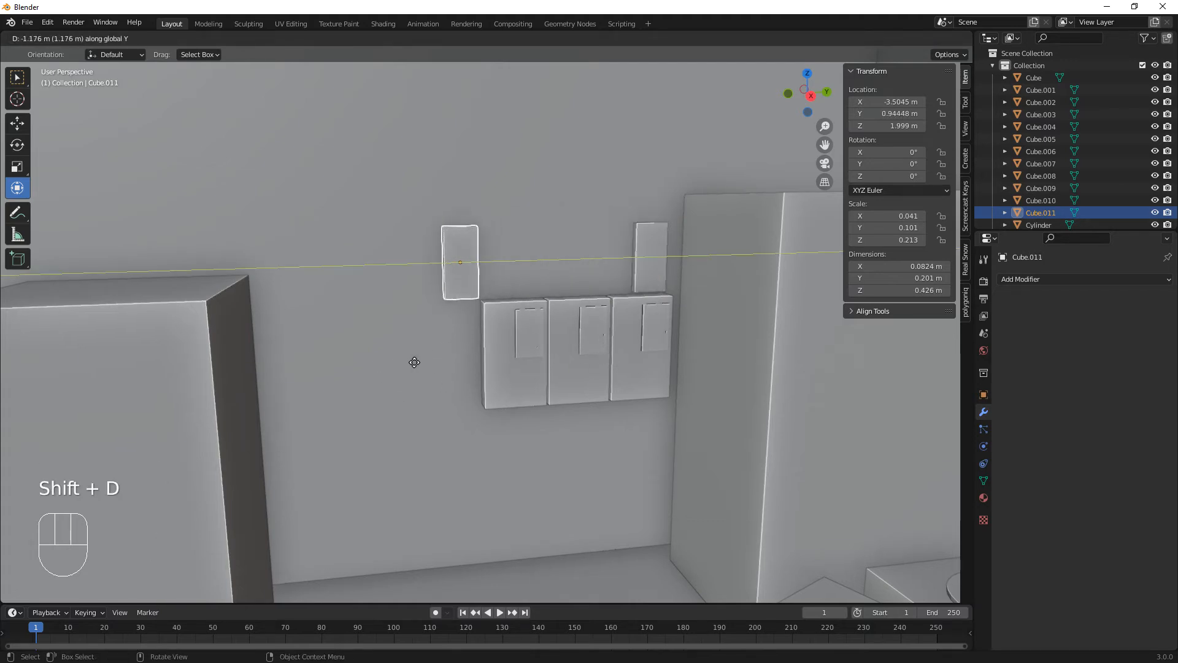
pyautogui.click(414, 362)
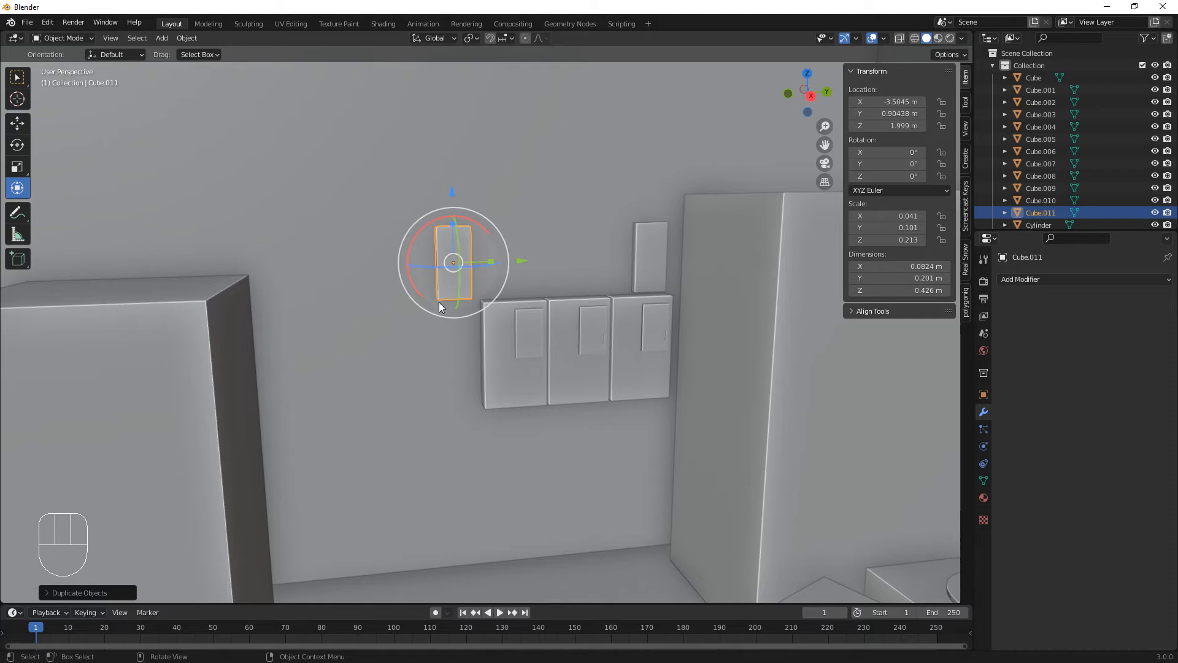
# Step: Lower the copy beside the electrical boxes to about Y 0.83 m and Z 1.36 m, and enlarge it to about 0.41 m wide and 0.49 m high
pyautogui.moveTo(453, 244); pyautogui.dragTo(452, 294)
pyautogui.moveTo(494, 372)
pyautogui.mouseDown()
pyautogui.moveTo(544, 363)
pyautogui.moveTo(508, 368)
pyautogui.mouseUp()
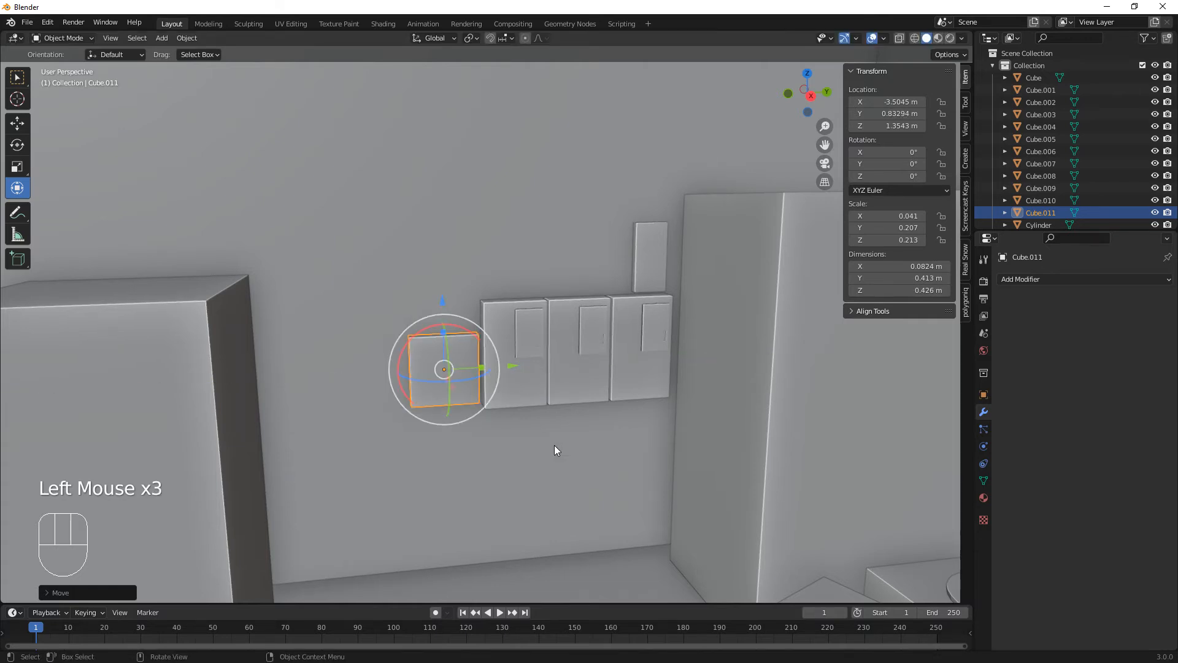
pyautogui.moveTo(554, 444); pyautogui.dragTo(536, 429, button='middle')
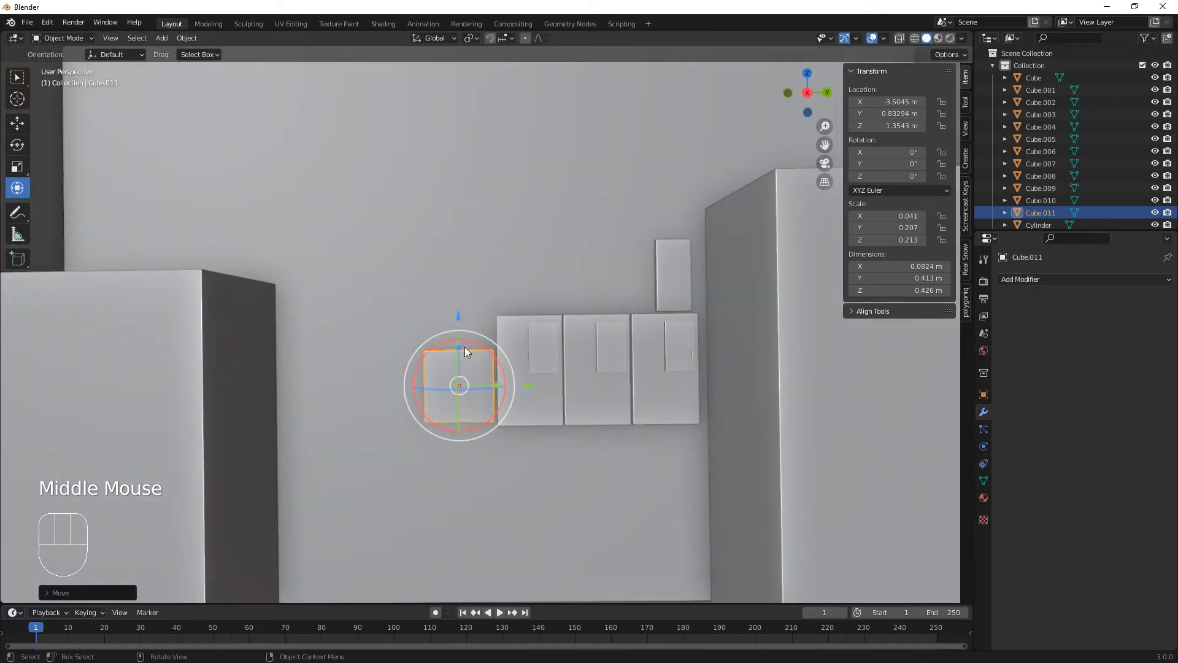
pyautogui.moveTo(464, 348); pyautogui.dragTo(457, 310)
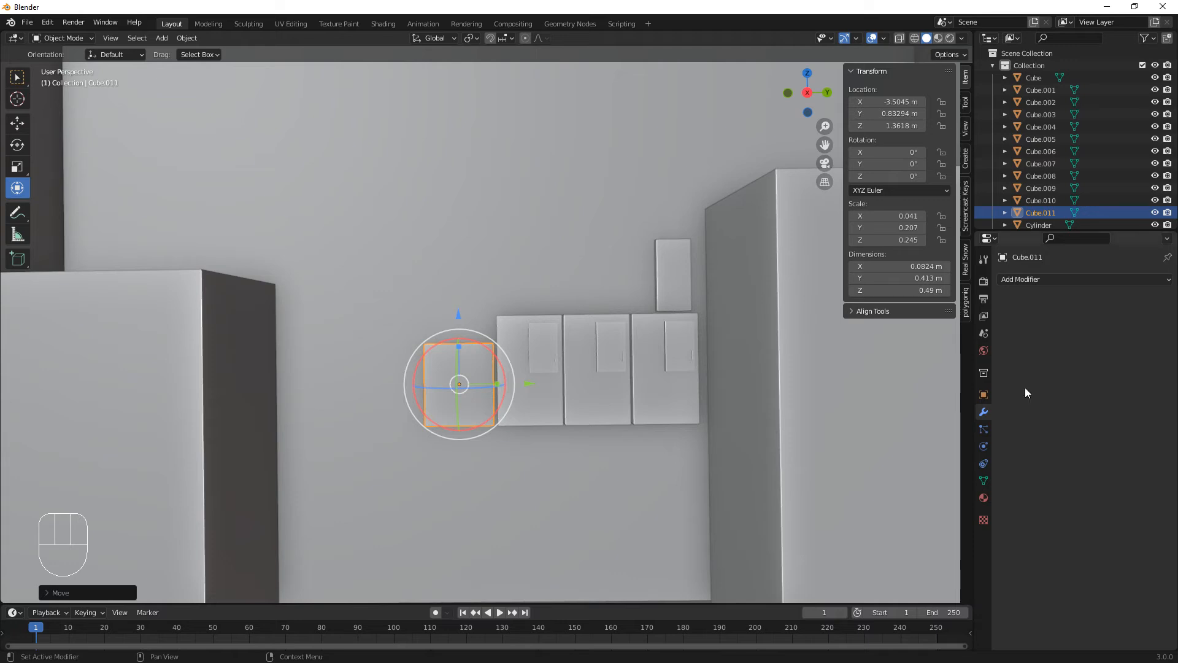
# Step: Duplicate the flat panel beside the electrical boxes and bring the copy out from the wall to about X -3.36 m
pyautogui.moveTo(625, 465); pyautogui.dragTo(629, 477, button='middle')
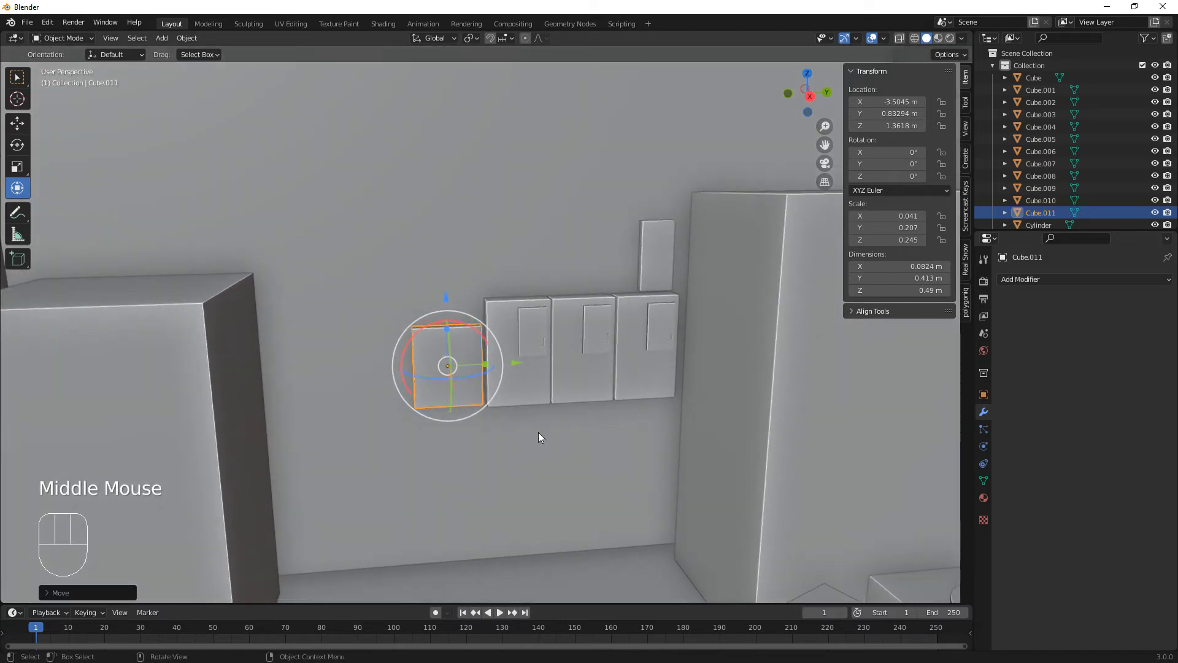
pyautogui.moveTo(503, 451); pyautogui.dragTo(539, 459, button='middle')
pyautogui.scroll(-1, 422, 447)
pyautogui.scroll(5, 422, 447)
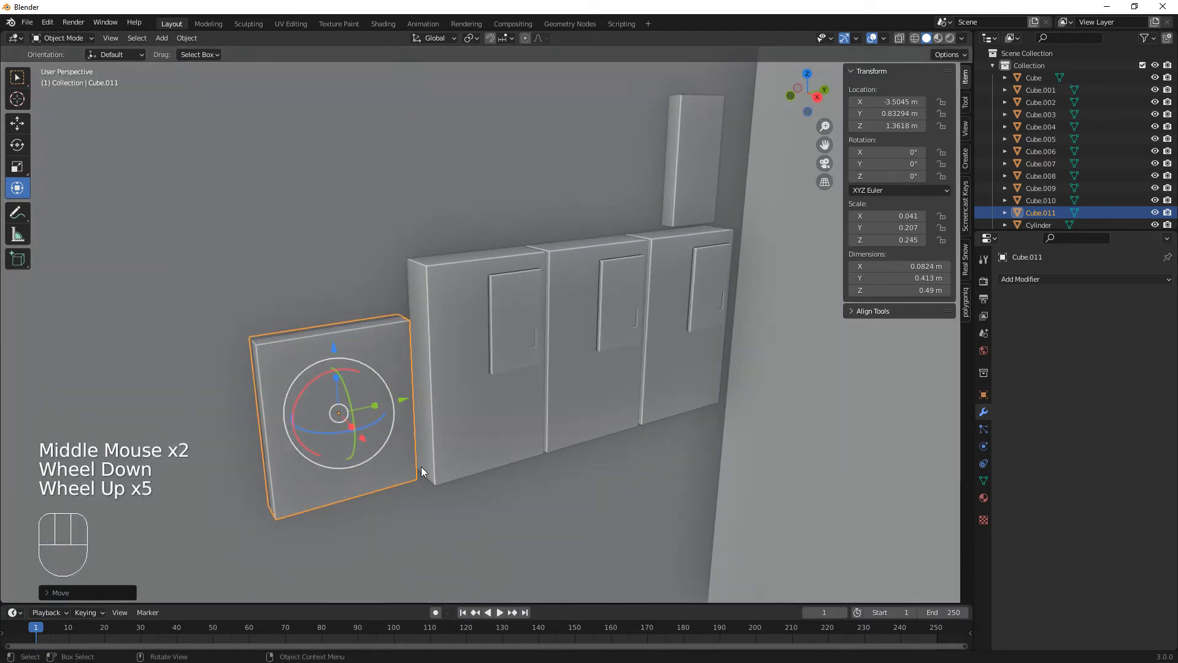
pyautogui.keyDown('shift'); pyautogui.moveTo(421, 467); pyautogui.dragTo(417, 437, button='middle'); pyautogui.keyUp('shift')
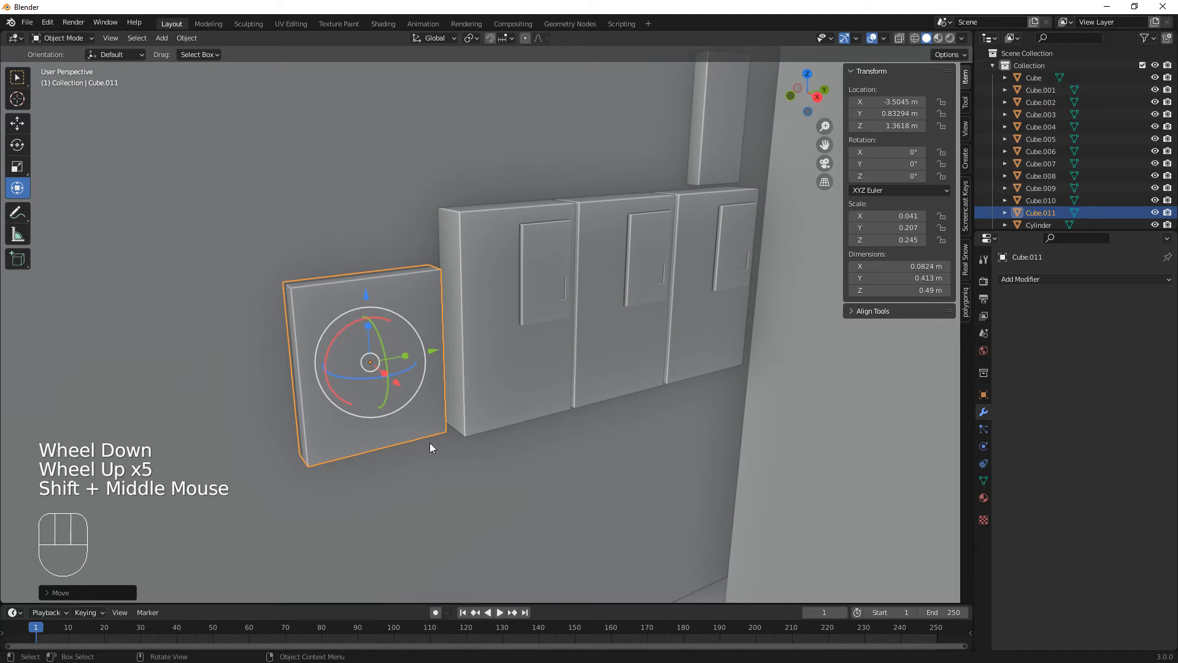
pyautogui.hotkey('shift', 'd')
pyautogui.press('x')
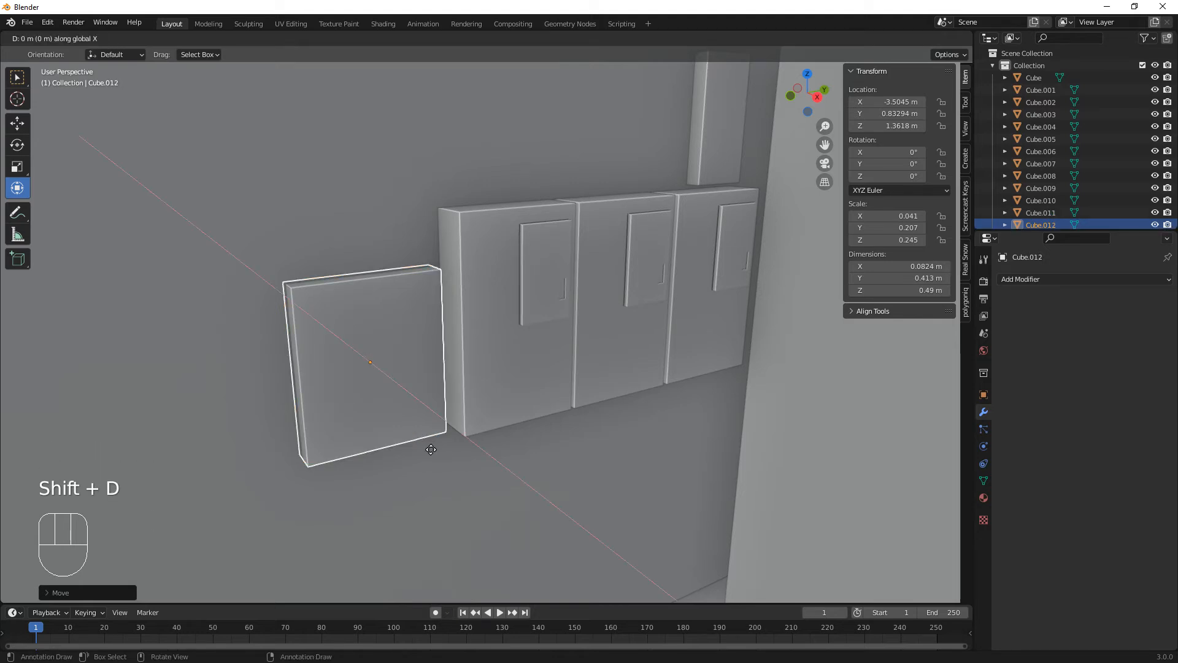
pyautogui.click(443, 466)
# Step: Shrink the copy to about 0.10 x 0.20 x 0.23 m and place it on the panel at about X -3.46 m, Y 0.77 m, Z 1.35 m
pyautogui.press('s')
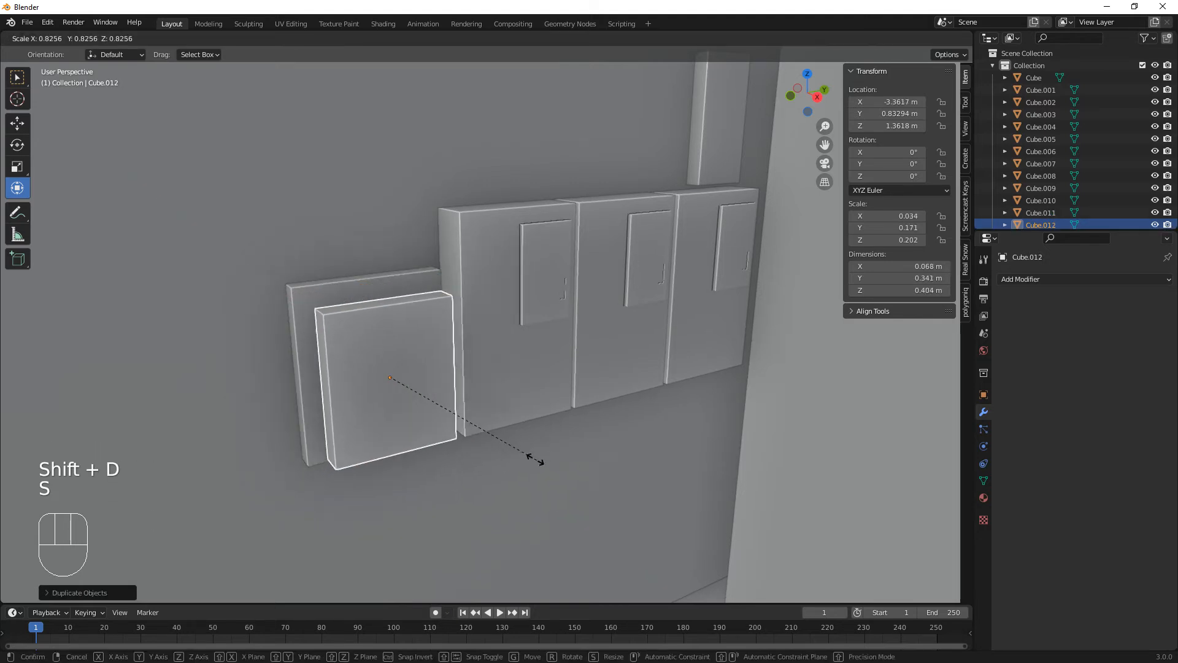
pyautogui.click(475, 435)
pyautogui.moveTo(515, 473); pyautogui.dragTo(403, 401, button='middle')
pyautogui.moveTo(404, 403); pyautogui.dragTo(399, 373)
pyautogui.click(423, 368)
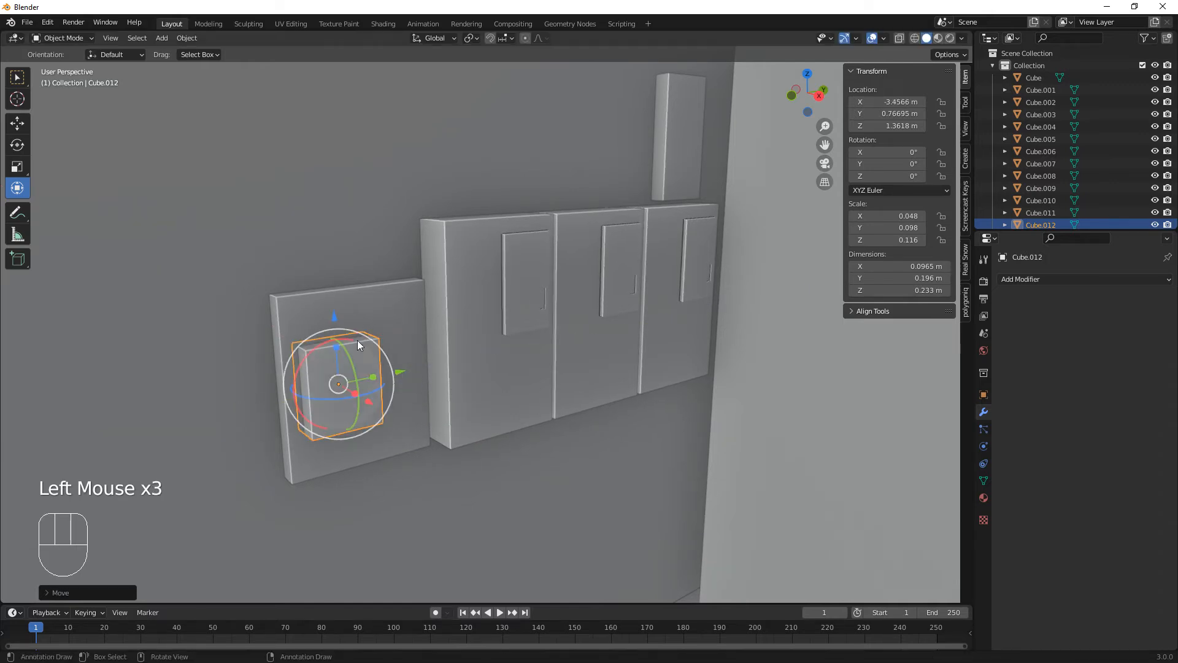
pyautogui.moveTo(336, 319); pyautogui.dragTo(438, 398)
# Step: Duplicate the small block up to about Z 1.58 m and reshape the copy into a bar about 0.33 m wide and 0.08 m high
pyautogui.press('shift')
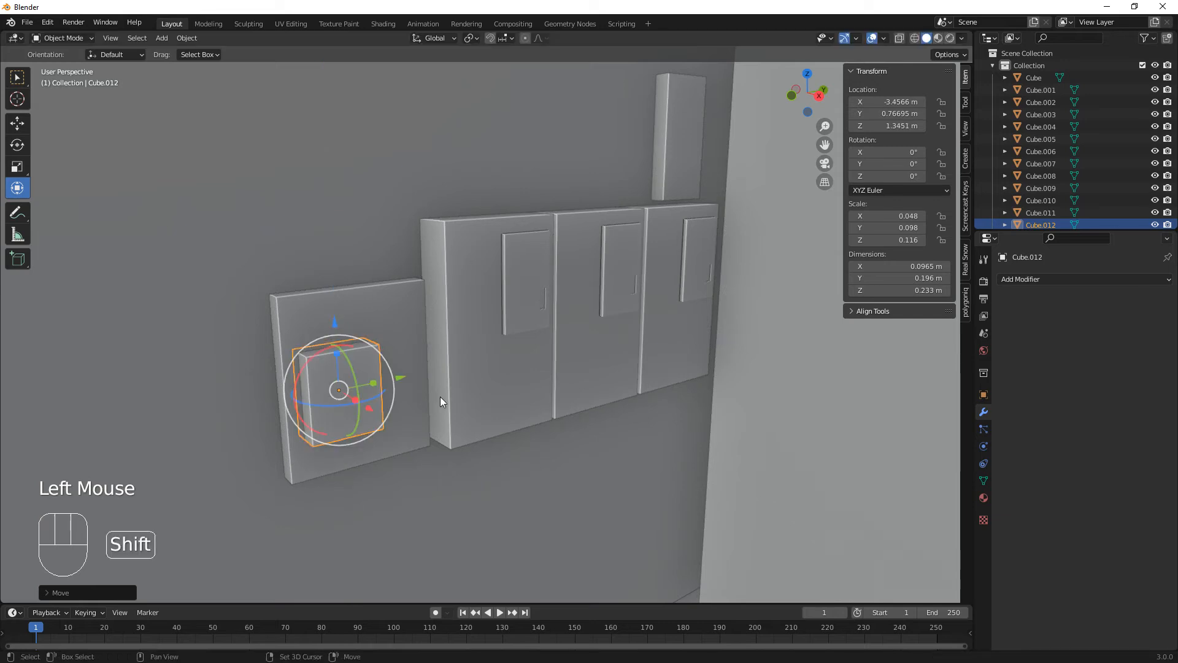
pyautogui.hotkey('shift', 'd')
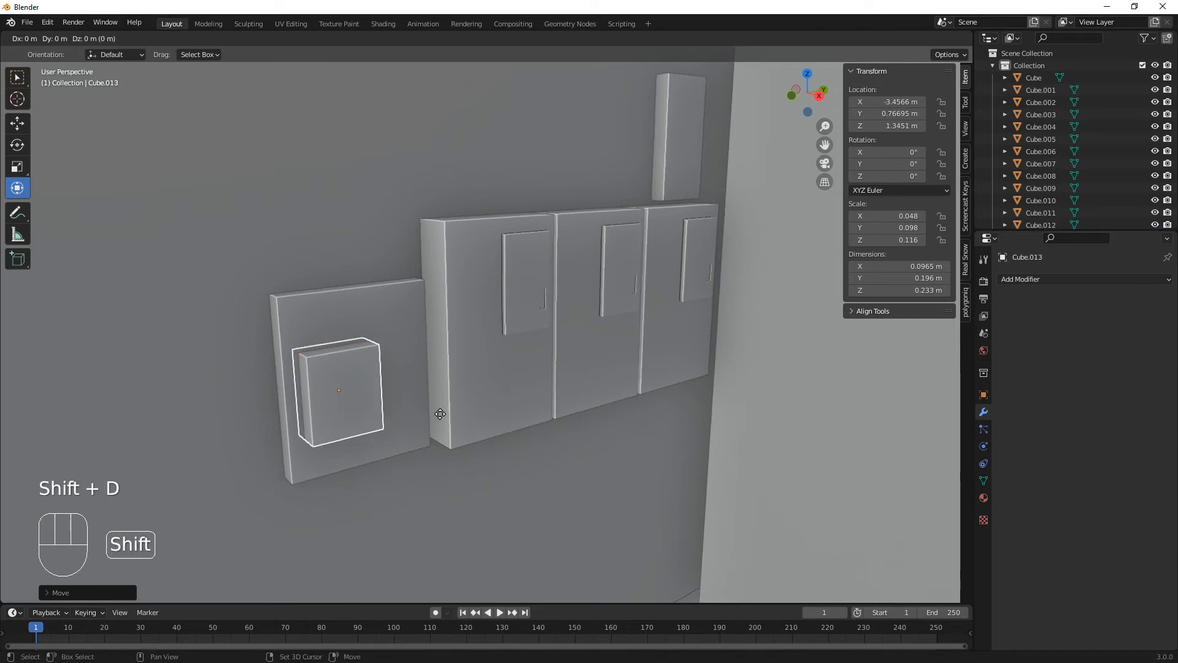
pyautogui.press('z')
pyautogui.click(421, 332)
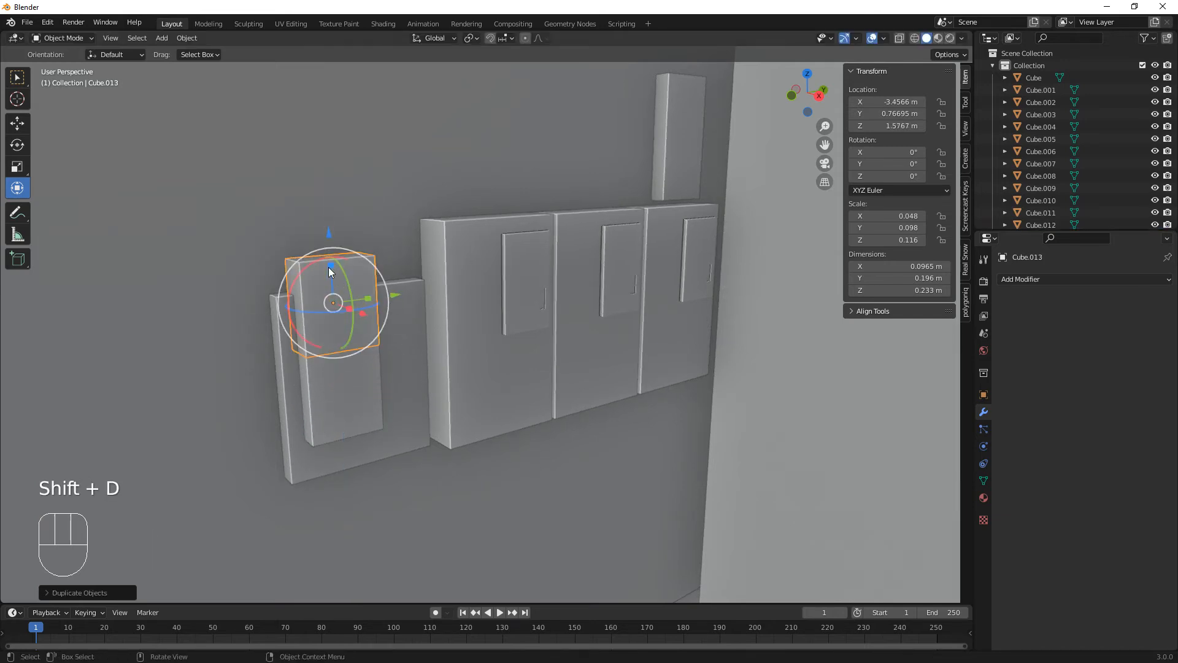
pyautogui.moveTo(329, 269); pyautogui.dragTo(370, 302)
pyautogui.hotkey('ctrl', 'z')
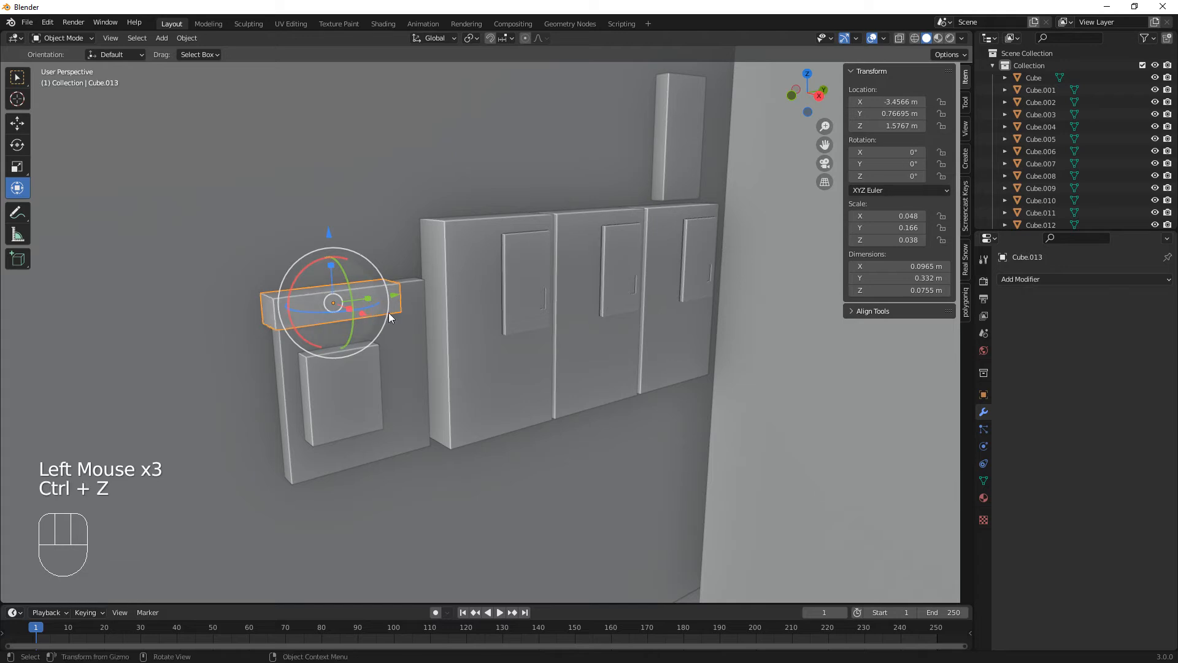
# Step: Position the bar near the panel's upper edge, at about Y 0.82 m and Z 1.54 m
pyautogui.moveTo(328, 229); pyautogui.dragTo(328, 252)
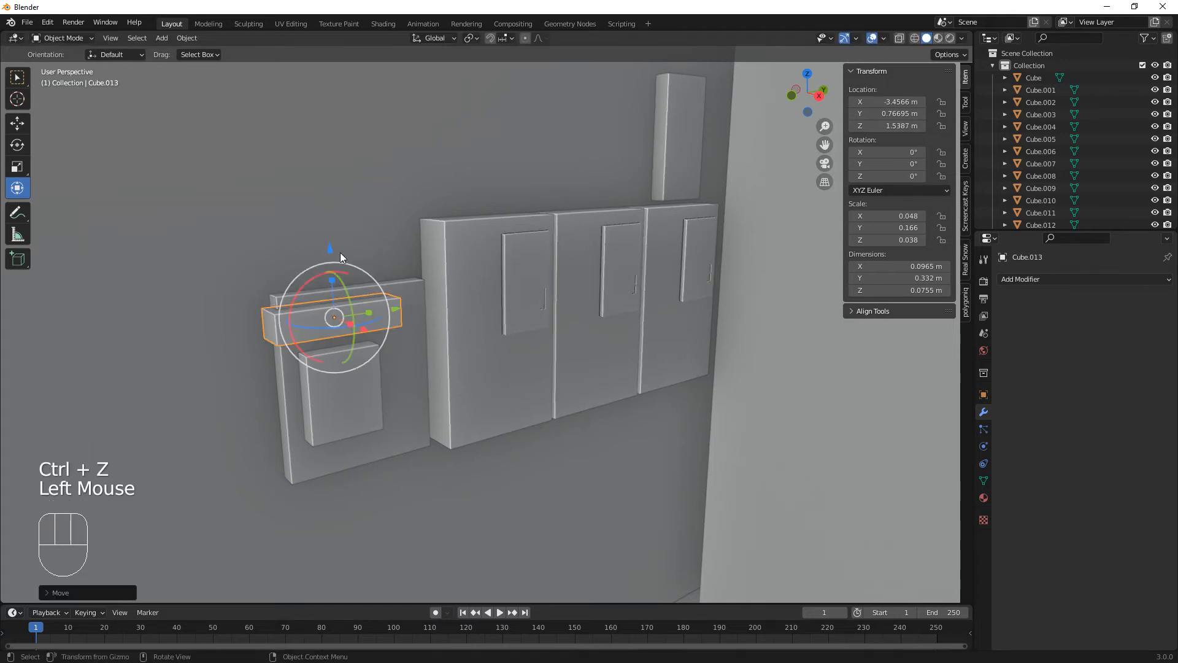
pyautogui.moveTo(396, 310); pyautogui.dragTo(422, 309)
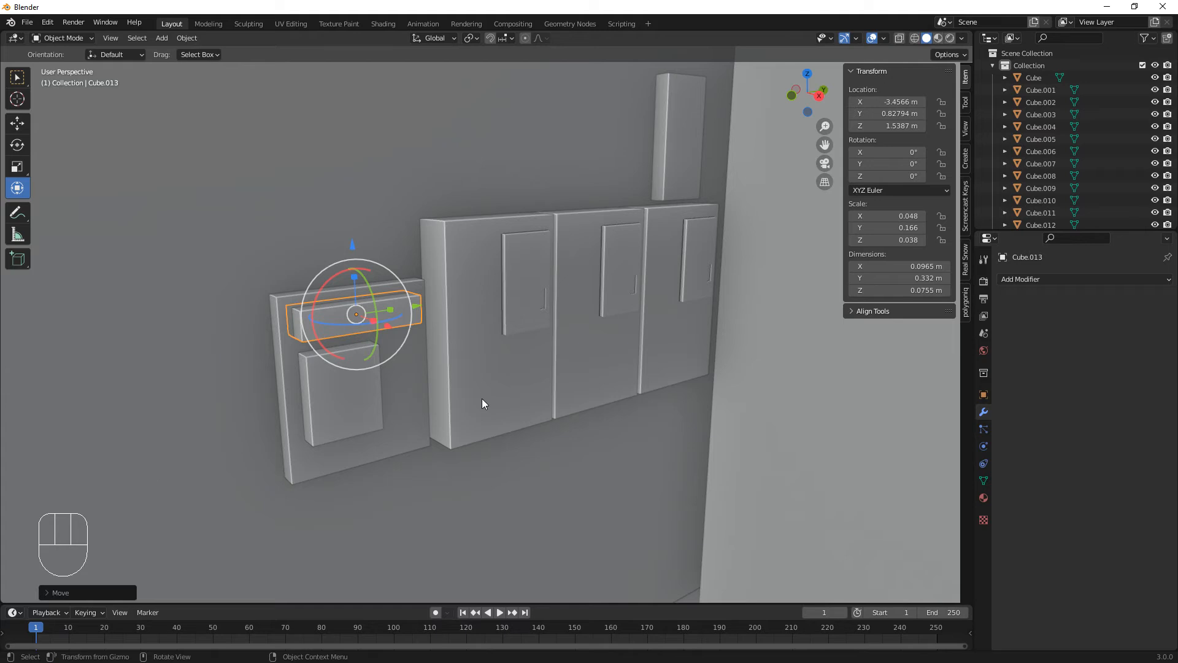
pyautogui.moveTo(472, 440); pyautogui.dragTo(434, 411, button='middle')
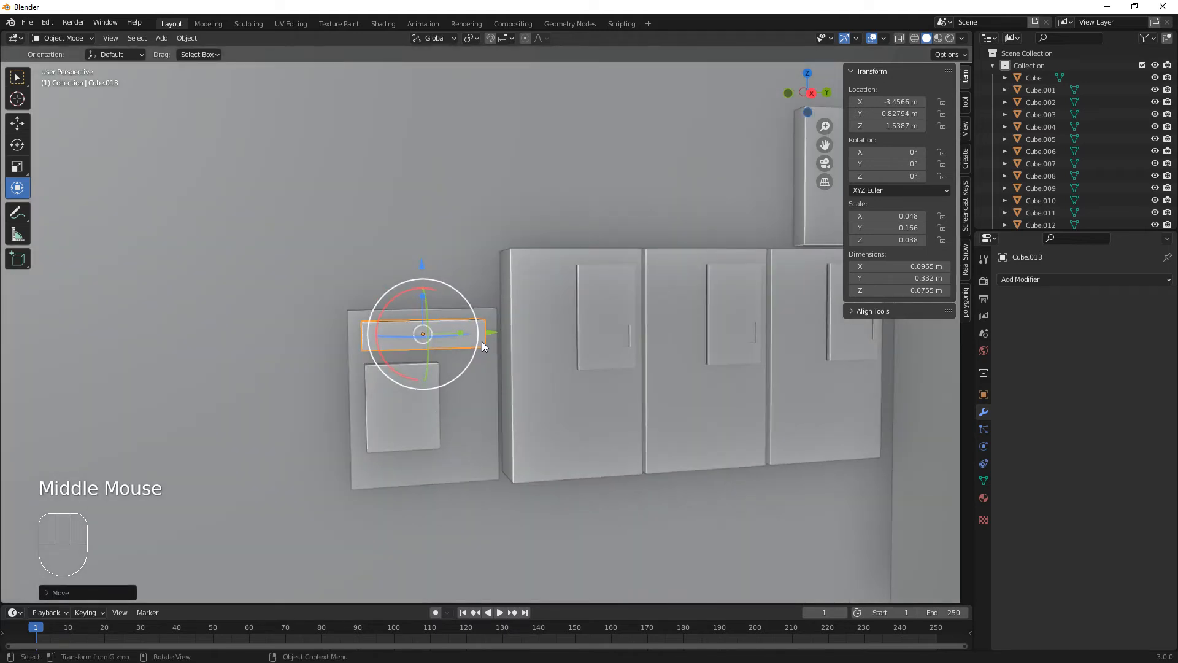
pyautogui.moveTo(487, 332); pyautogui.dragTo(480, 334)
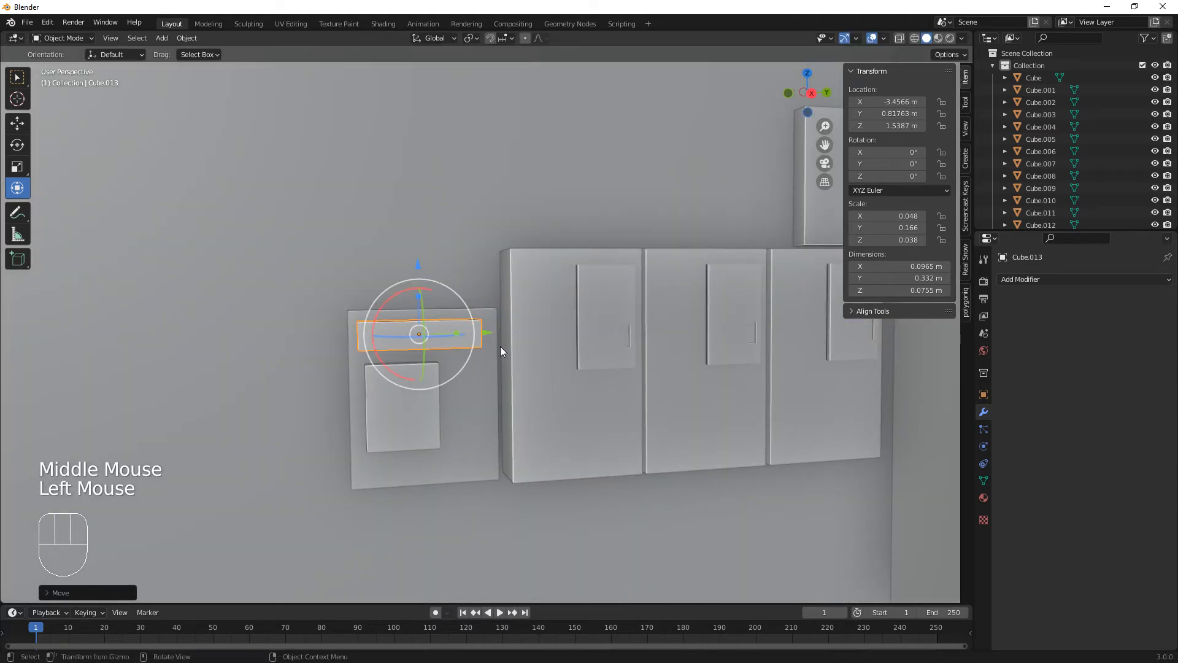
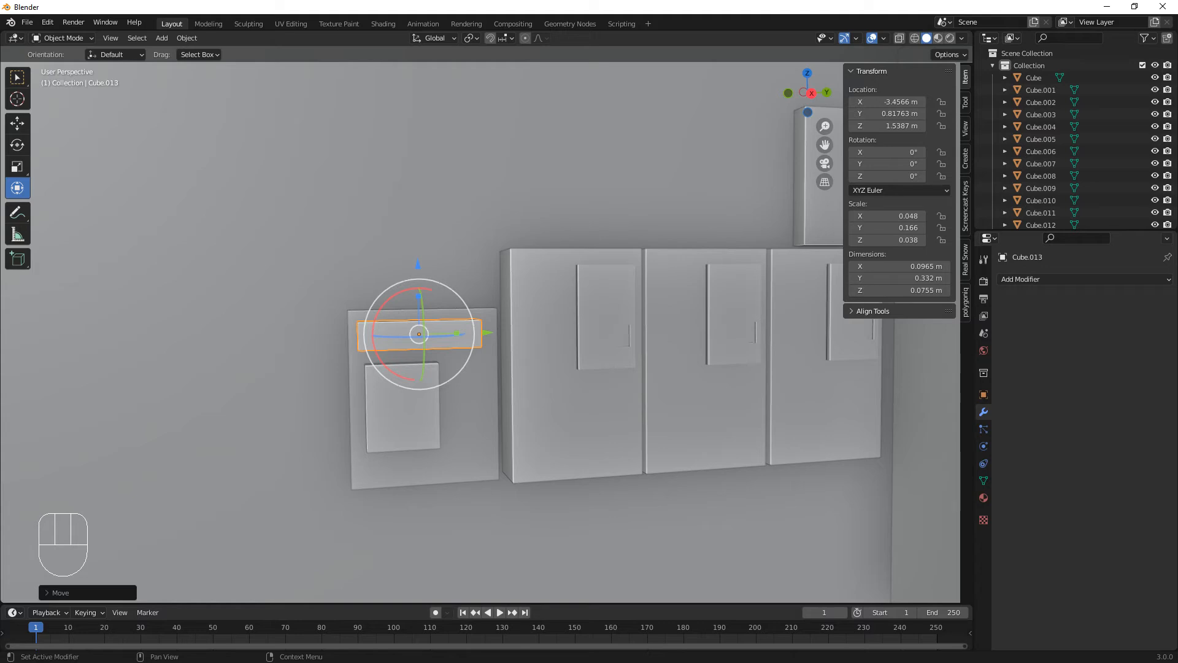
# Step: Duplicate the large back panel along Y to about Y 0.40 m, on the side away from the electrical boxes
pyautogui.moveTo(448, 415); pyautogui.dragTo(838, 463, button='middle')
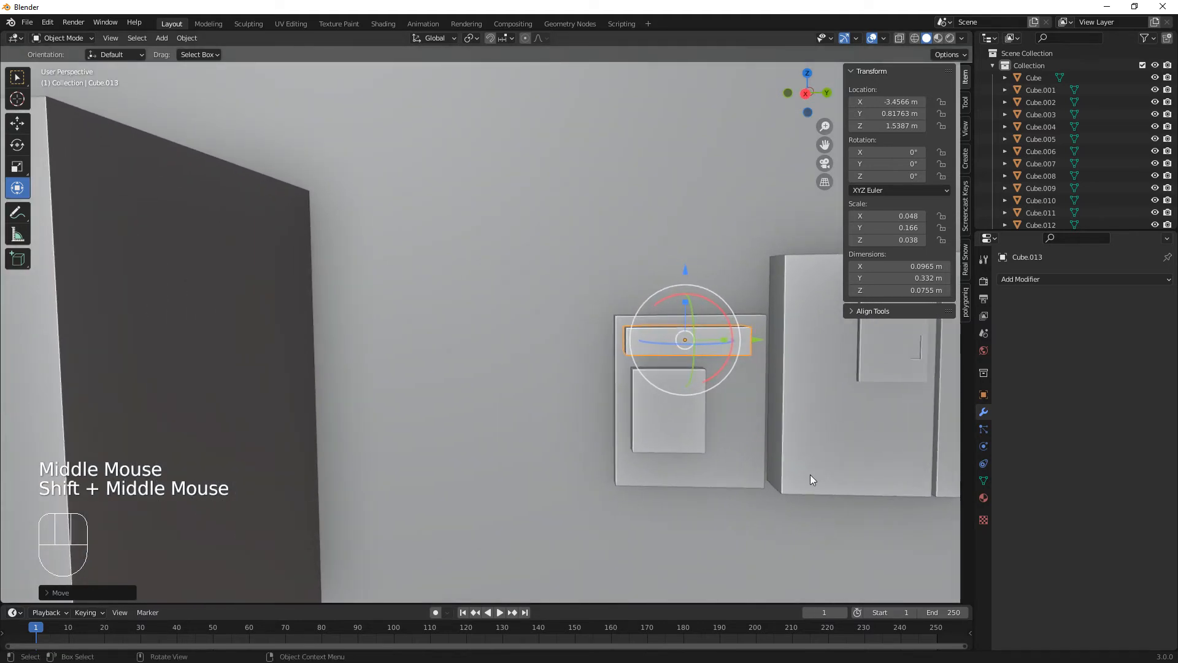
pyautogui.click(738, 451)
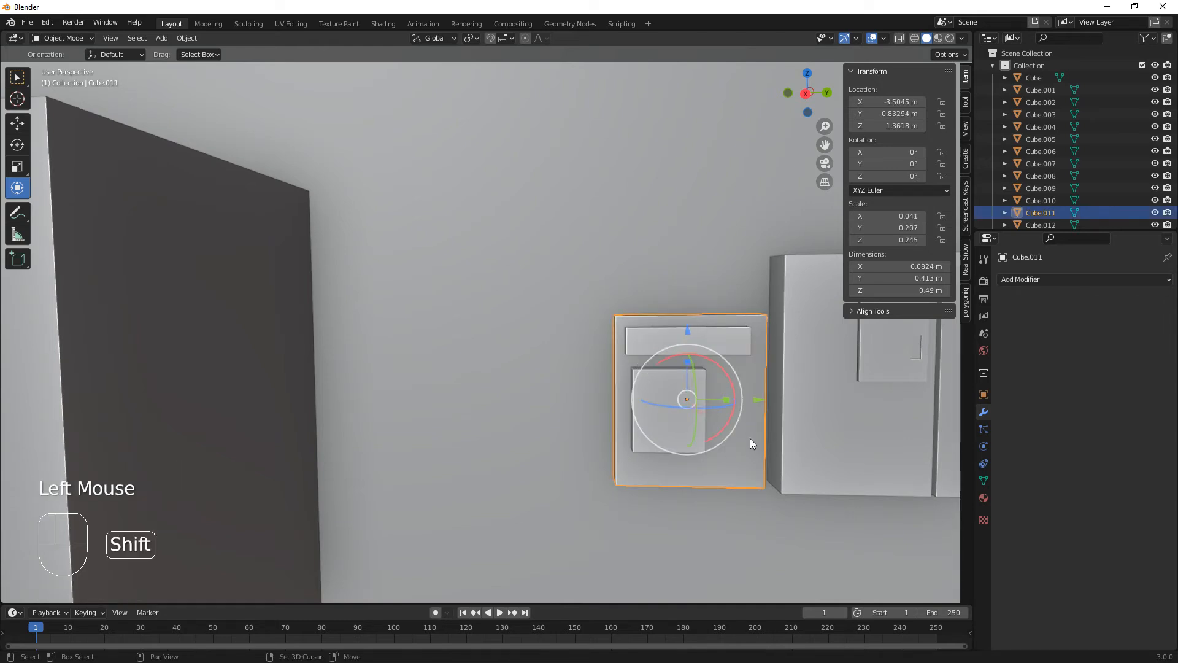
pyautogui.hotkey('shift', 'd')
pyautogui.press('y')
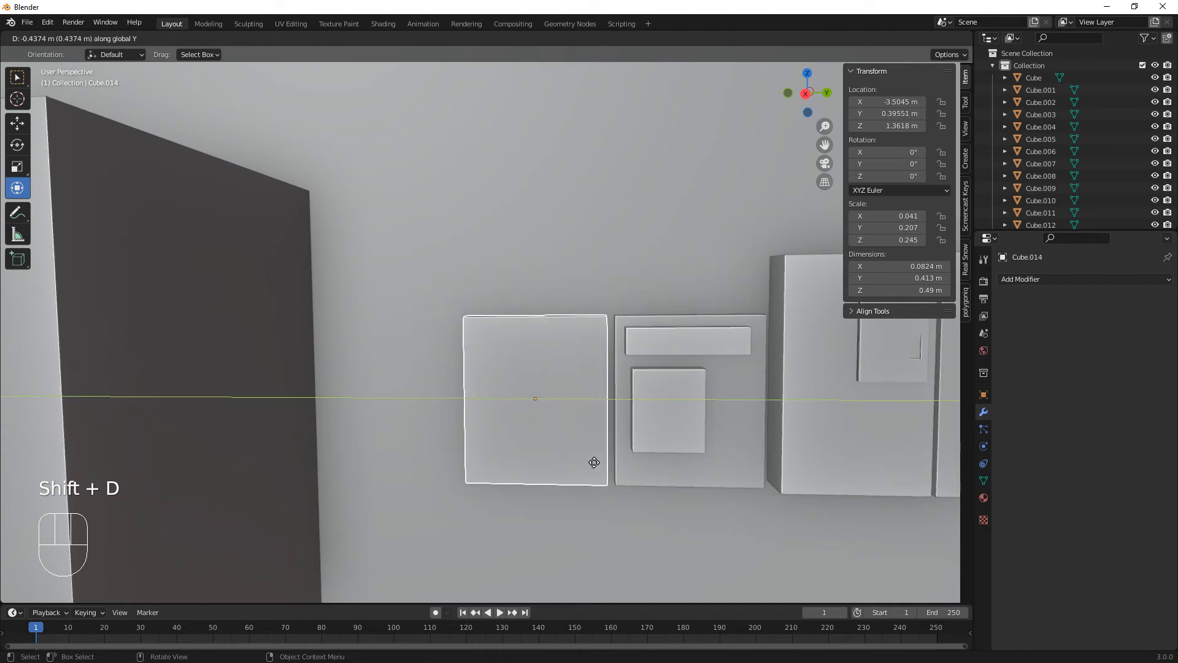
pyautogui.click(594, 462)
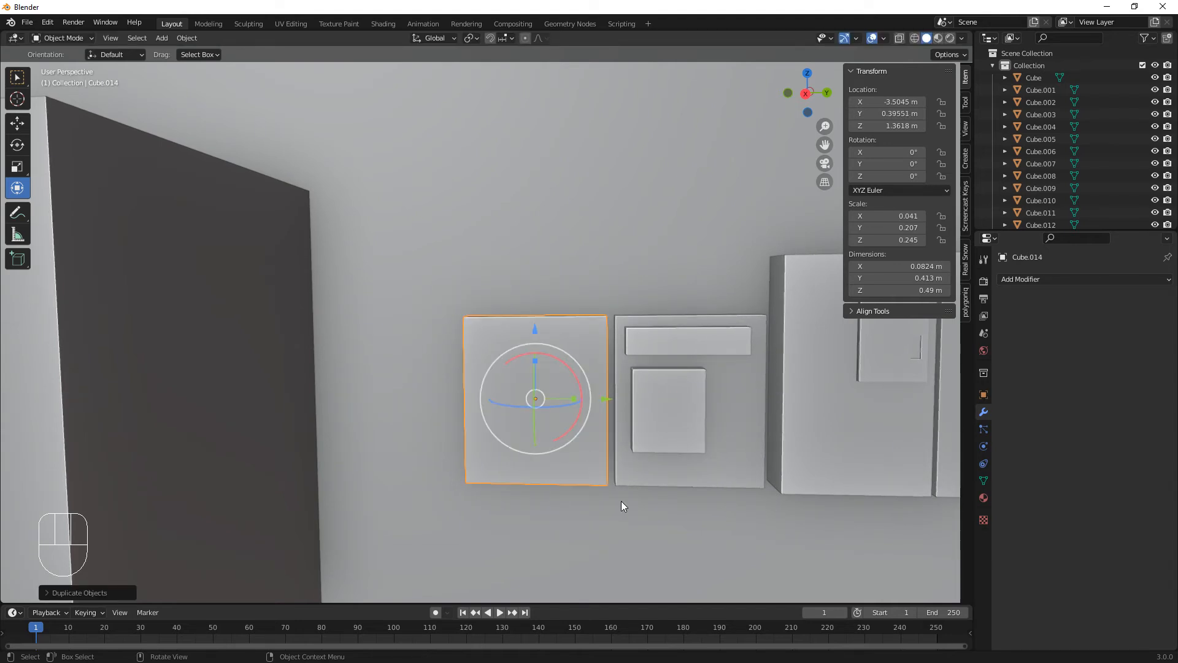
# Step: Add a cylinder mesh and scale it uniformly down to about 0.75 m
pyautogui.moveTo(621, 505); pyautogui.dragTo(657, 521, button='middle')
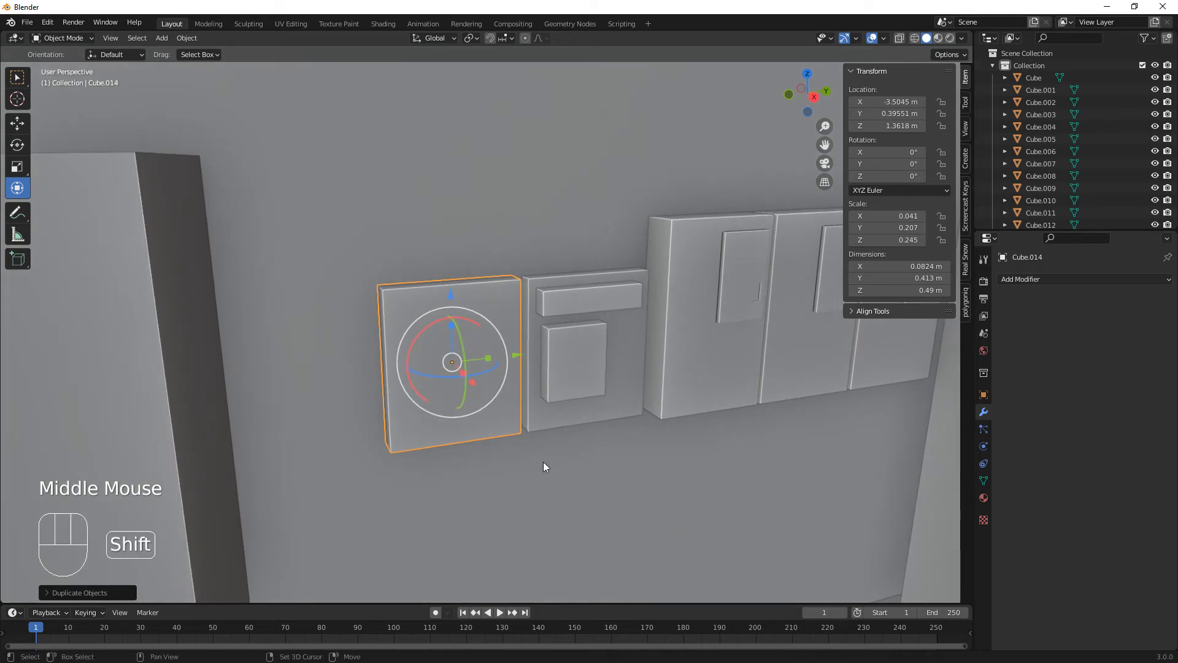
pyautogui.hotkey('shift', 'a')
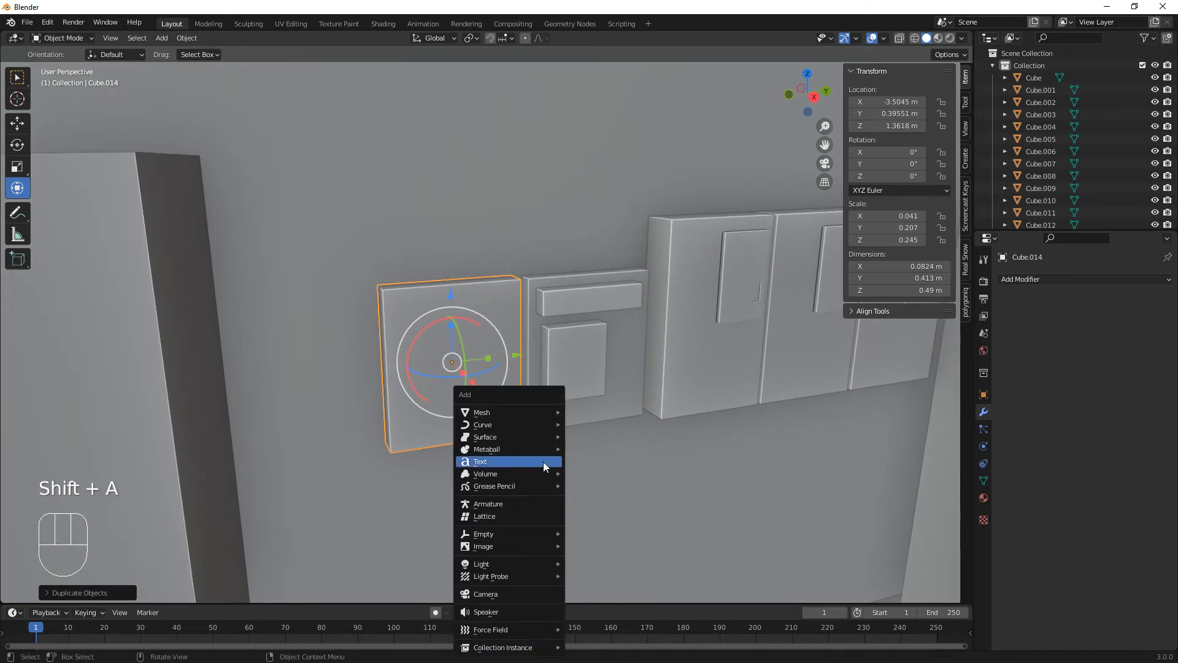
pyautogui.moveTo(547, 424)
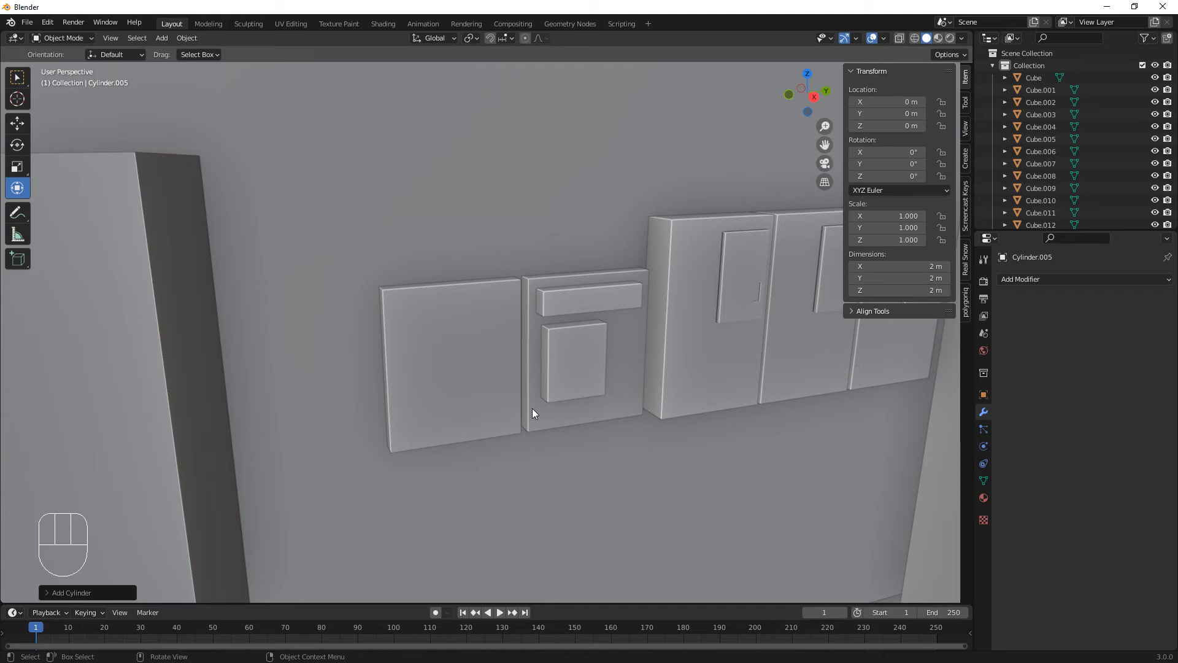
pyautogui.scroll(-6, 539, 425)
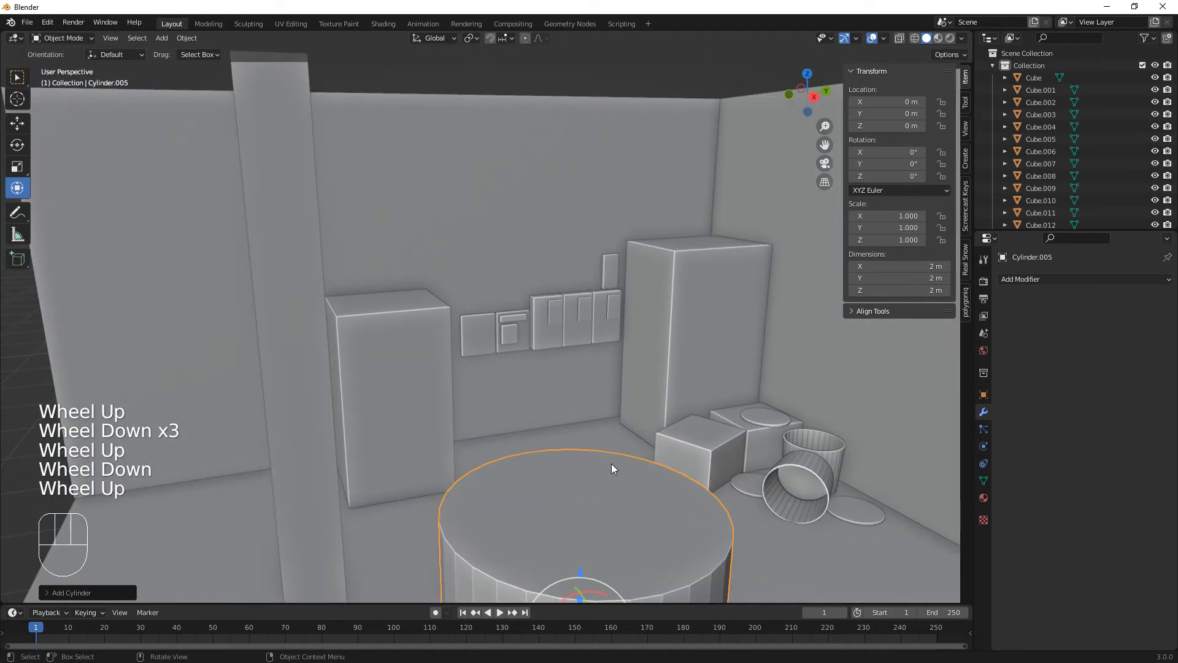
pyautogui.press('s')
pyautogui.click(610, 552)
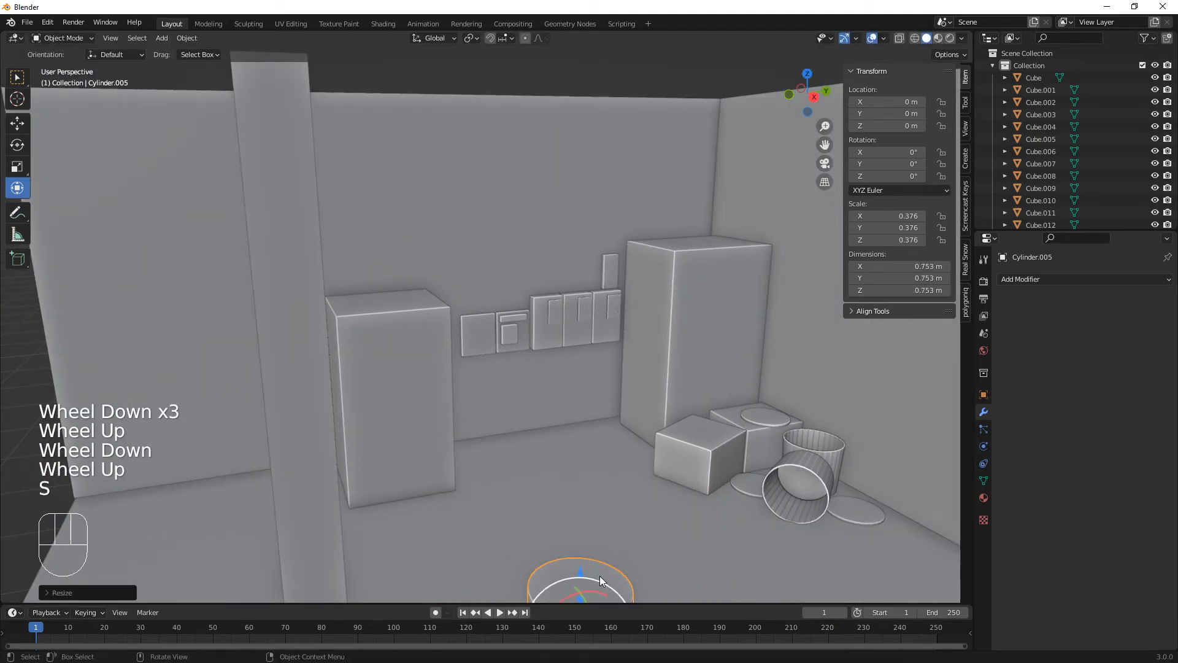
# Step: Move the cylinder to the wall at about X -3.54 m and Y 0.86 m, and rotate it 90° about X
pyautogui.keyDown('shift'); pyautogui.moveTo(650, 517); pyautogui.dragTo(624, 494, button='middle'); pyautogui.keyUp('shift')
pyautogui.moveTo(610, 511); pyautogui.dragTo(576, 321)
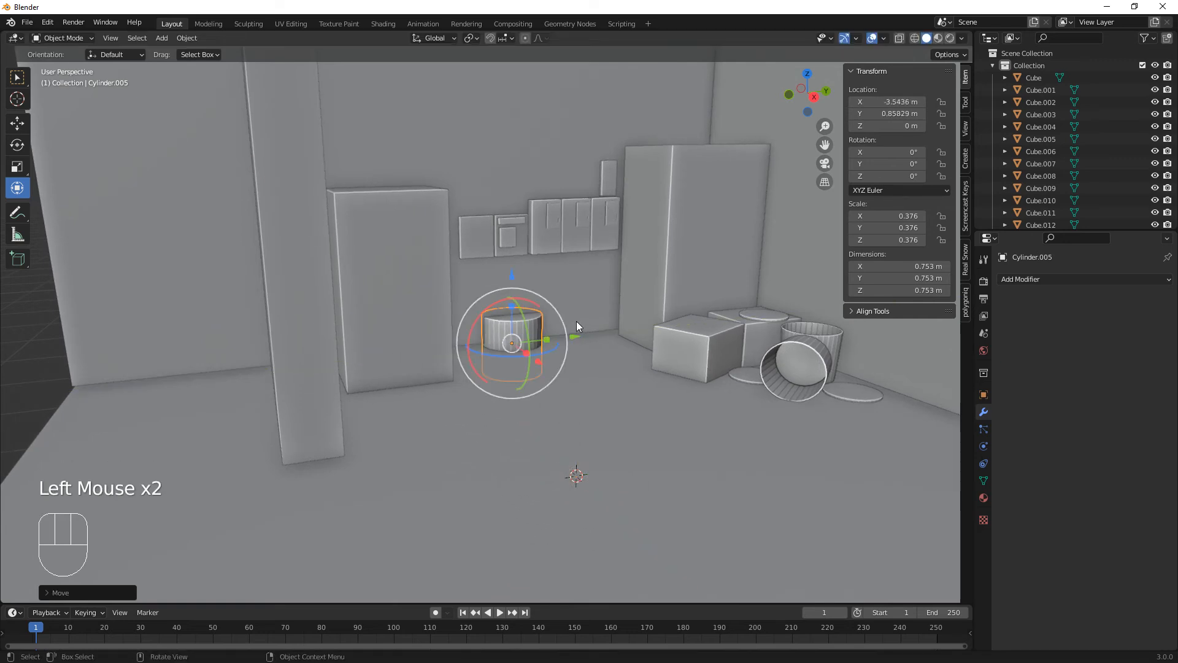
pyautogui.write('r')
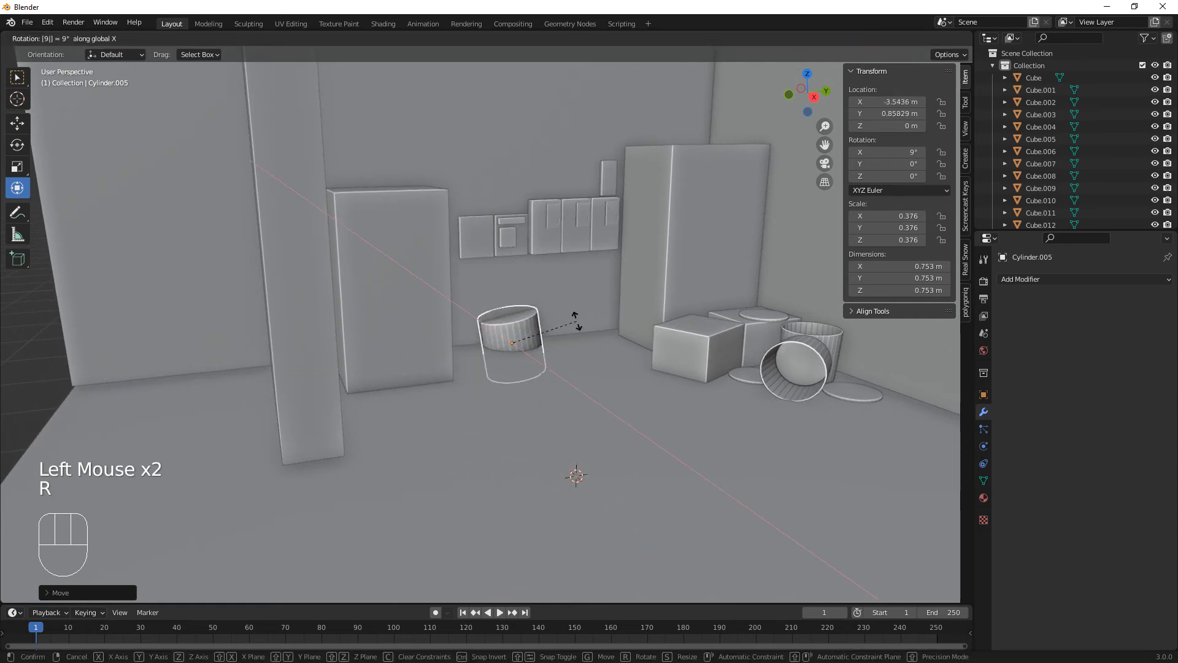
pyautogui.write('90')
pyautogui.press('Return')
# Step: Raise the cylinder to the height of the wall panels, at about Z 1.30 m
pyautogui.moveTo(515, 282); pyautogui.dragTo(512, 165)
pyautogui.scroll(2, 547, 220)
pyautogui.scroll(-1, 548, 220)
pyautogui.scroll(1, 549, 220)
pyautogui.keyDown('shift'); pyautogui.moveTo(577, 194); pyautogui.dragTo(516, 308, button='middle'); pyautogui.keyUp('shift')
pyautogui.scroll(3, 595, 237)
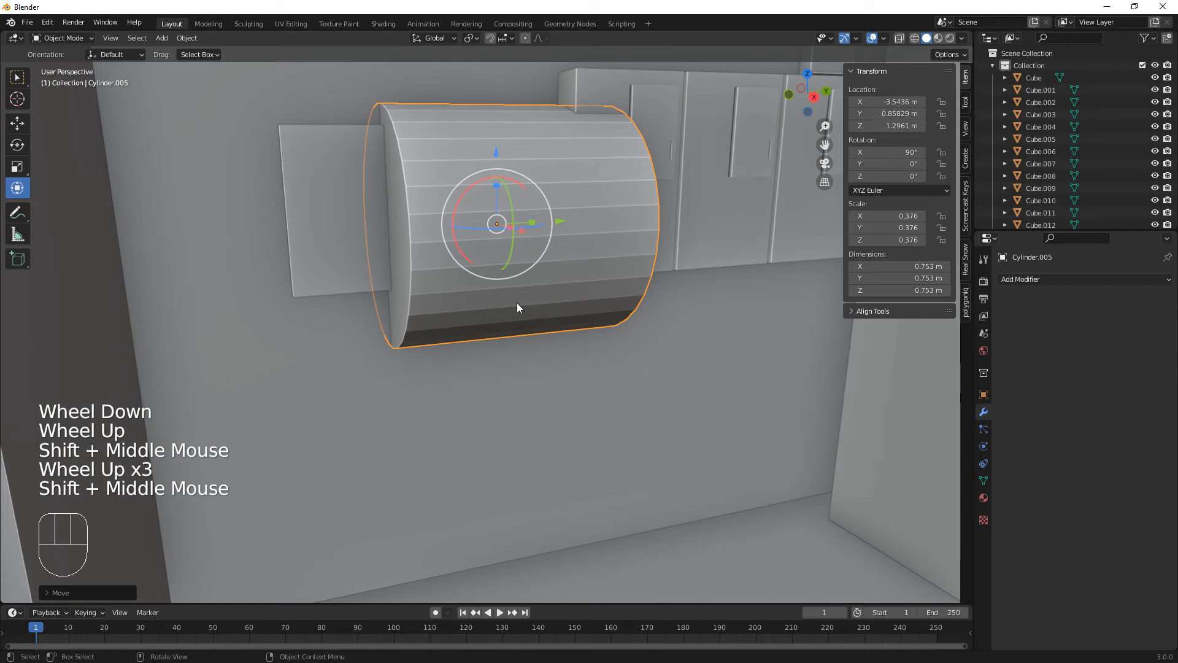
# Step: Move the cylinder along Y to about 0.63 m and scale it uniformly down to about 0.18 m
pyautogui.press('KP_Decimal')
pyautogui.scroll(-1, 522, 313)
pyautogui.scroll(1, 523, 322)
pyautogui.scroll(-1, 525, 331)
pyautogui.moveTo(538, 324); pyautogui.dragTo(484, 323)
pyautogui.press('s')
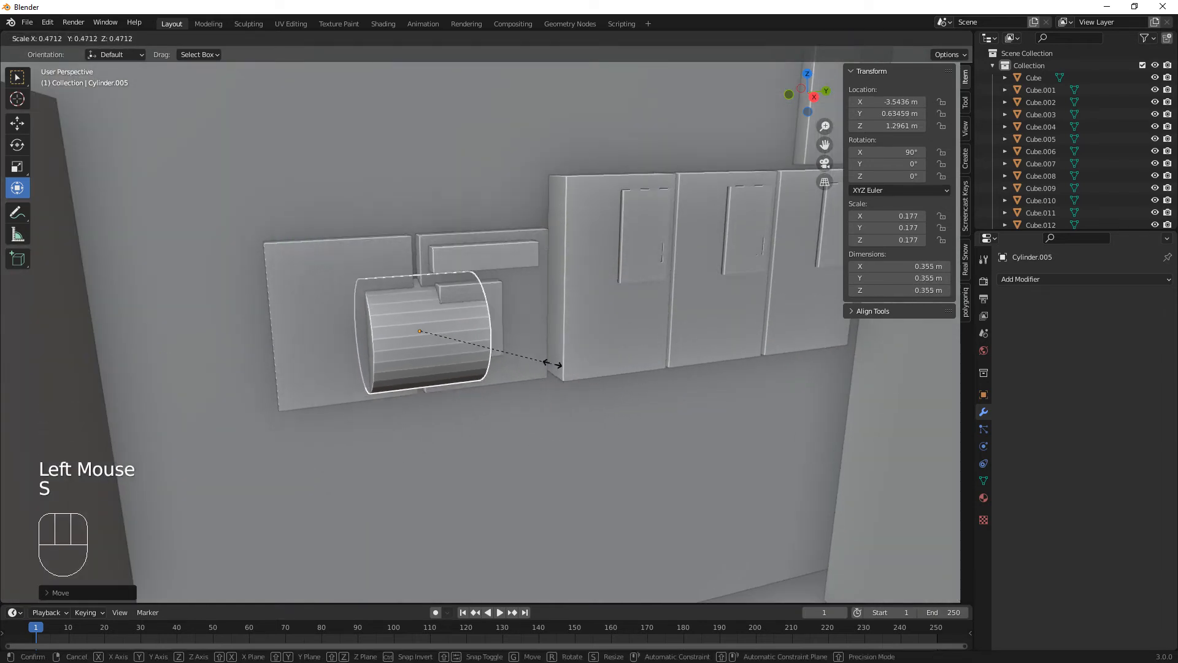
pyautogui.click(488, 357)
# Step: Place the cylinder in front of the blank wall panel, at about X -3.47 m and Y 0.30 m
pyautogui.moveTo(485, 356); pyautogui.dragTo(600, 382, button='middle')
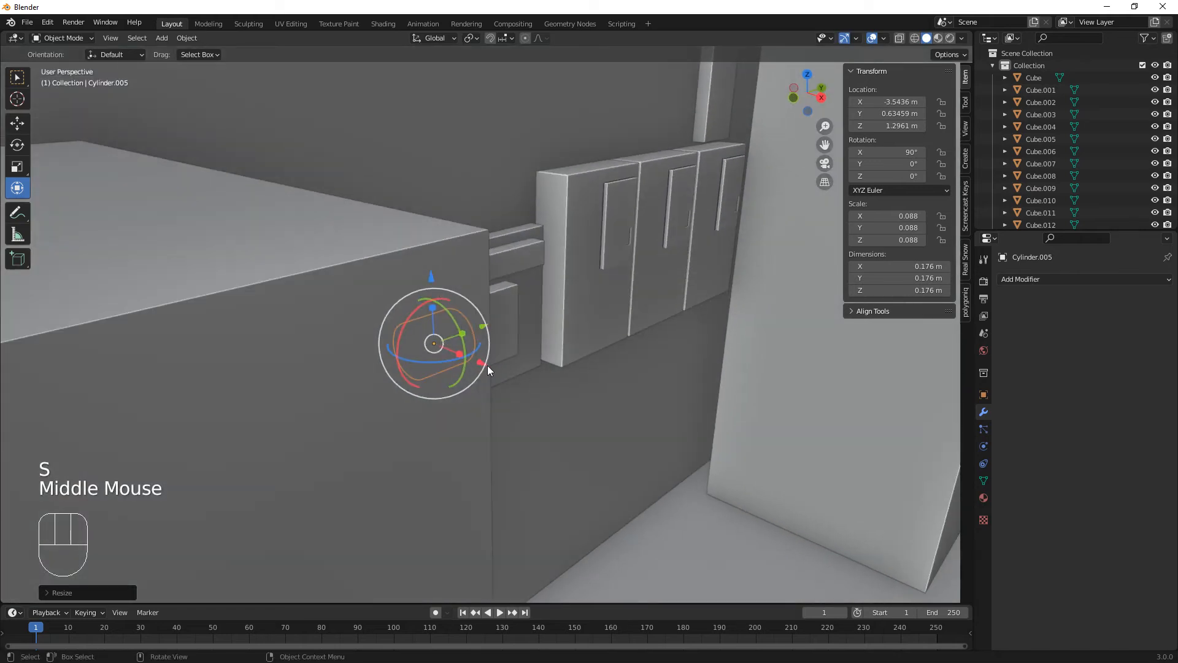
pyautogui.moveTo(488, 363); pyautogui.dragTo(504, 371)
pyautogui.moveTo(613, 390); pyautogui.dragTo(544, 381, button='middle')
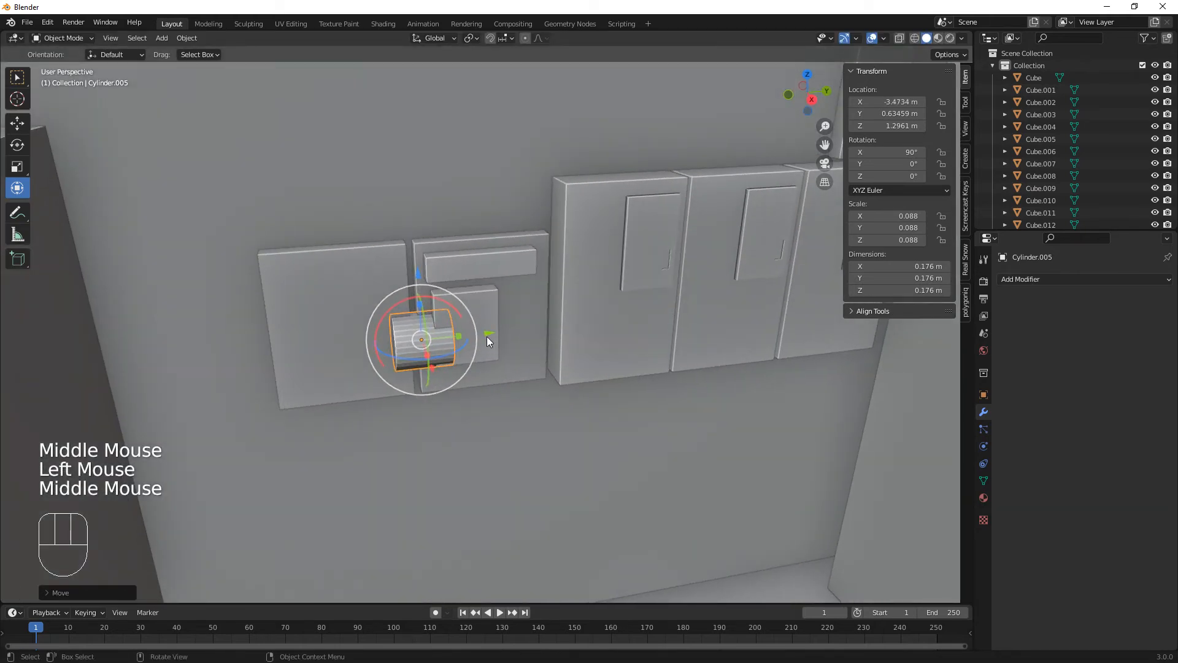
pyautogui.moveTo(487, 339); pyautogui.dragTo(368, 339)
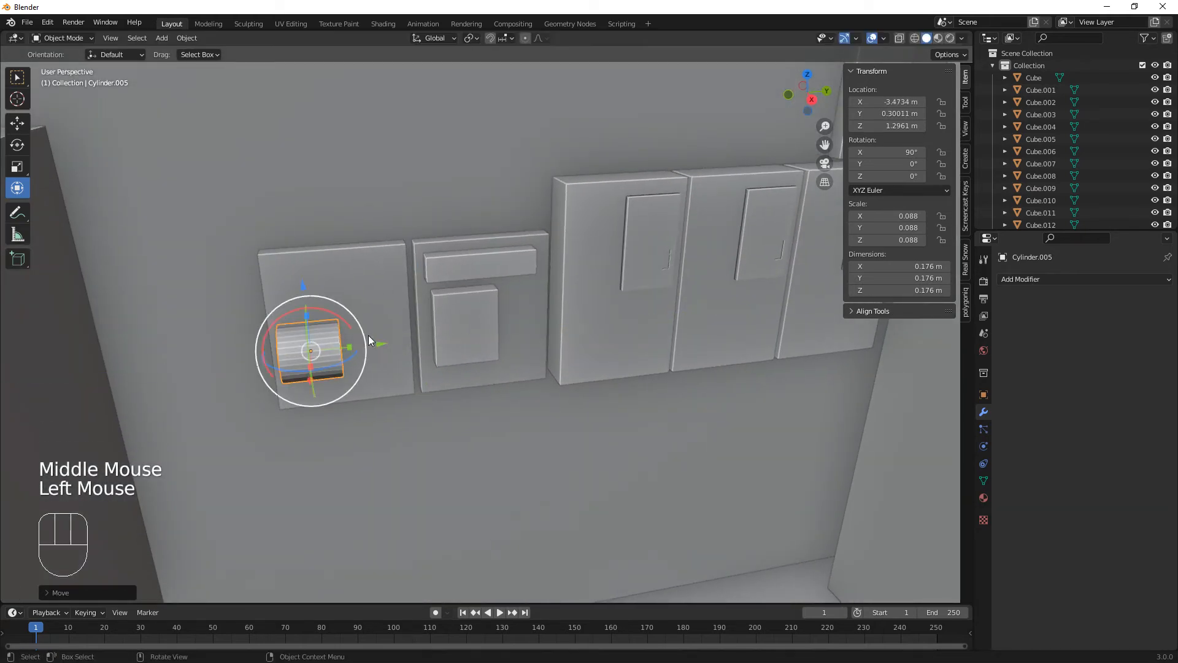
pyautogui.moveTo(510, 457); pyautogui.dragTo(491, 410, button='middle')
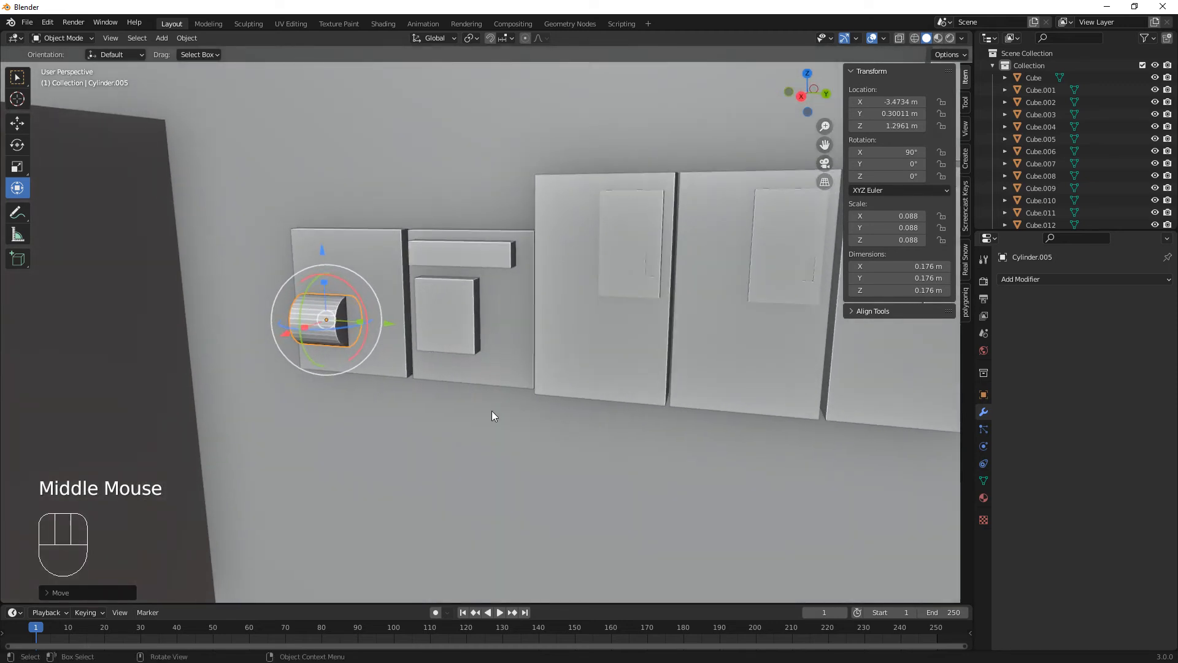
# Step: Raise the cylinder to about Z 1.41 m, shrink it to about 0.12 m across, stretch it to about 0.29 m long, and centre it near Y 0.36 m
pyautogui.moveTo(329, 249); pyautogui.dragTo(320, 217)
pyautogui.press('s')
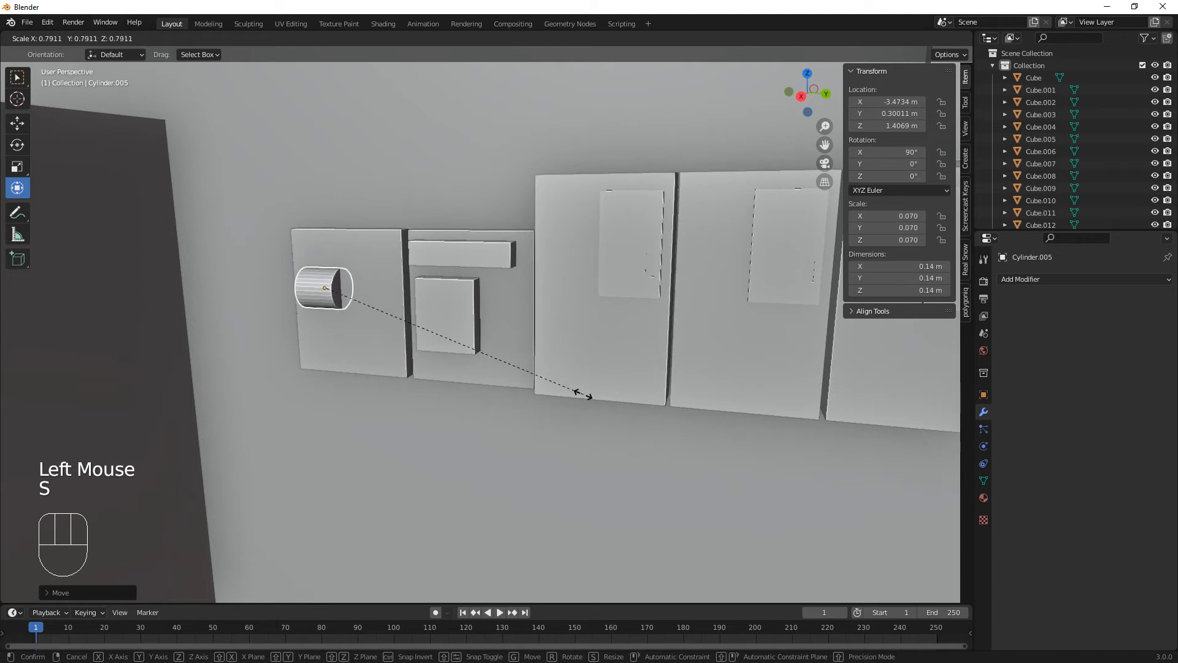
pyautogui.click(533, 375)
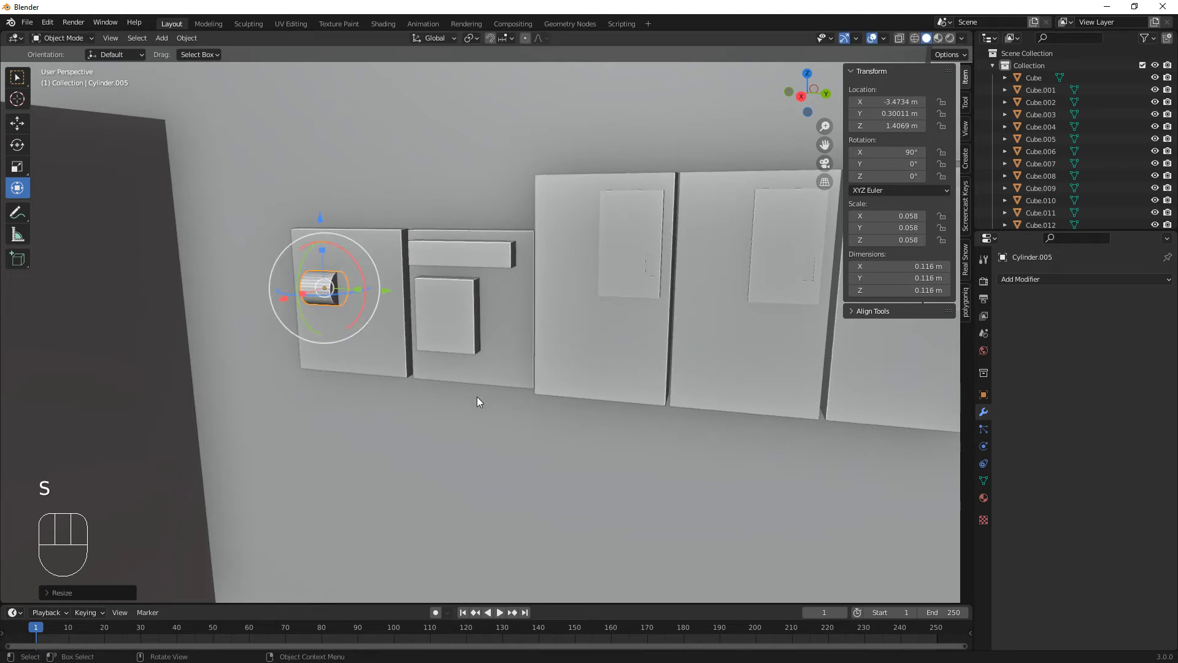
pyautogui.moveTo(477, 398); pyautogui.dragTo(446, 346, button='middle')
pyautogui.moveTo(347, 300); pyautogui.dragTo(488, 373)
# Step: Duplicate the cylinder straight down to about Z 1.25 m, and select both cylinders
pyautogui.hotkey('shift', 'd')
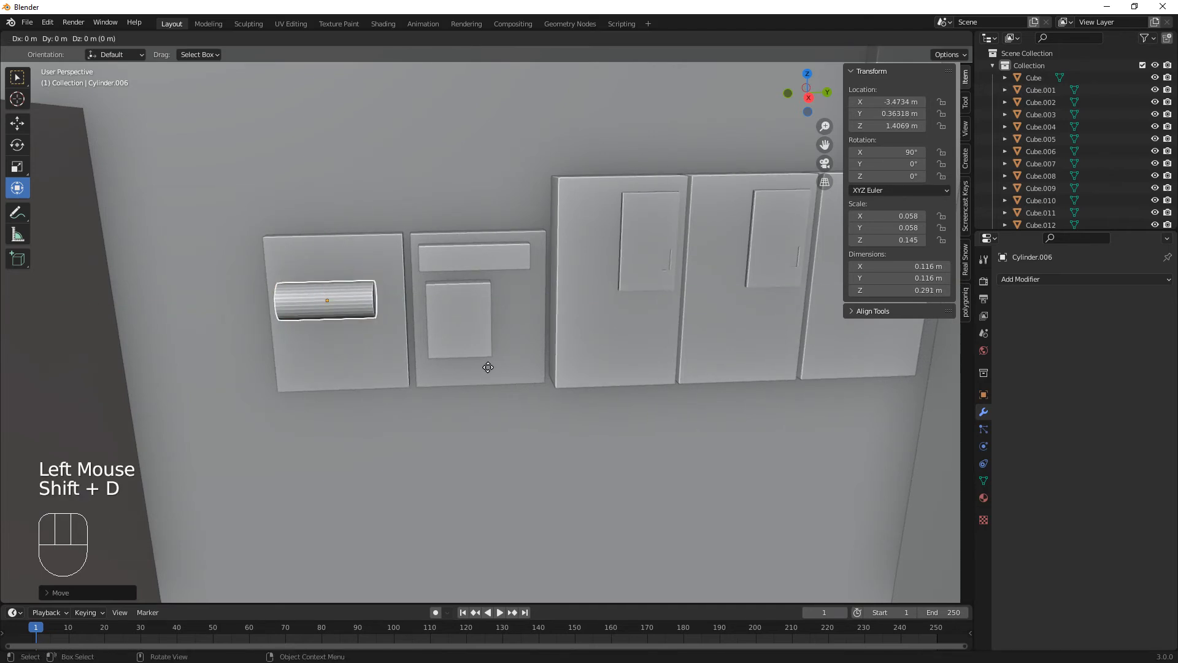
pyautogui.press('z')
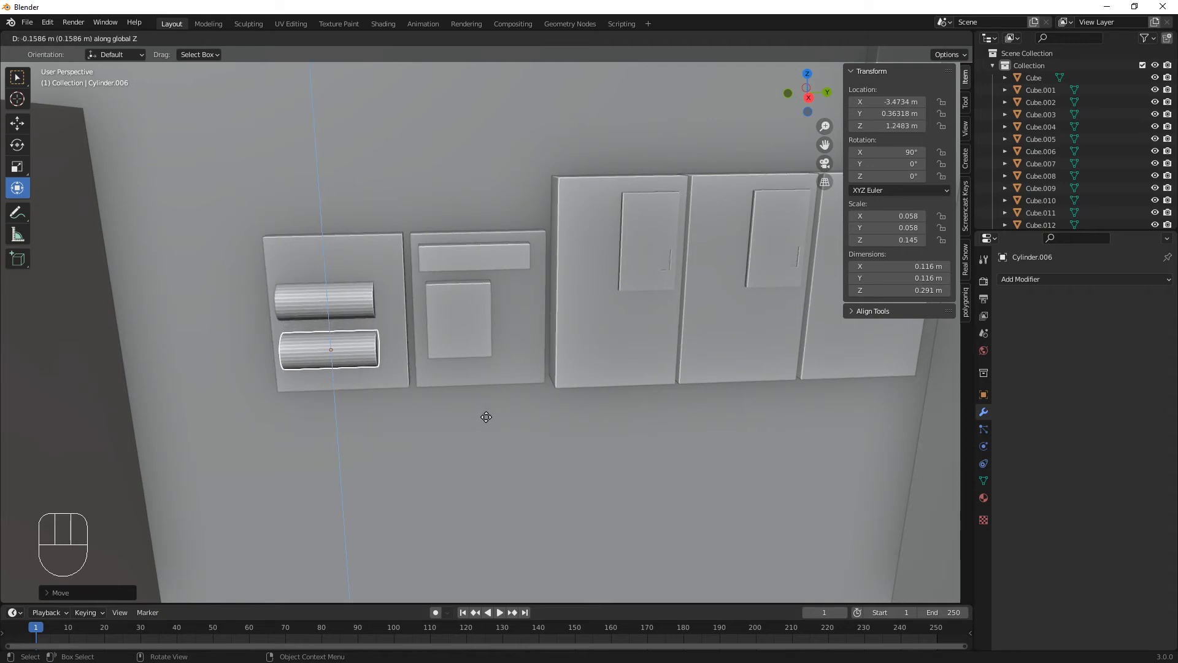
pyautogui.click(486, 416)
pyautogui.keyDown('shift'); pyautogui.click(325, 301); pyautogui.keyUp('shift')
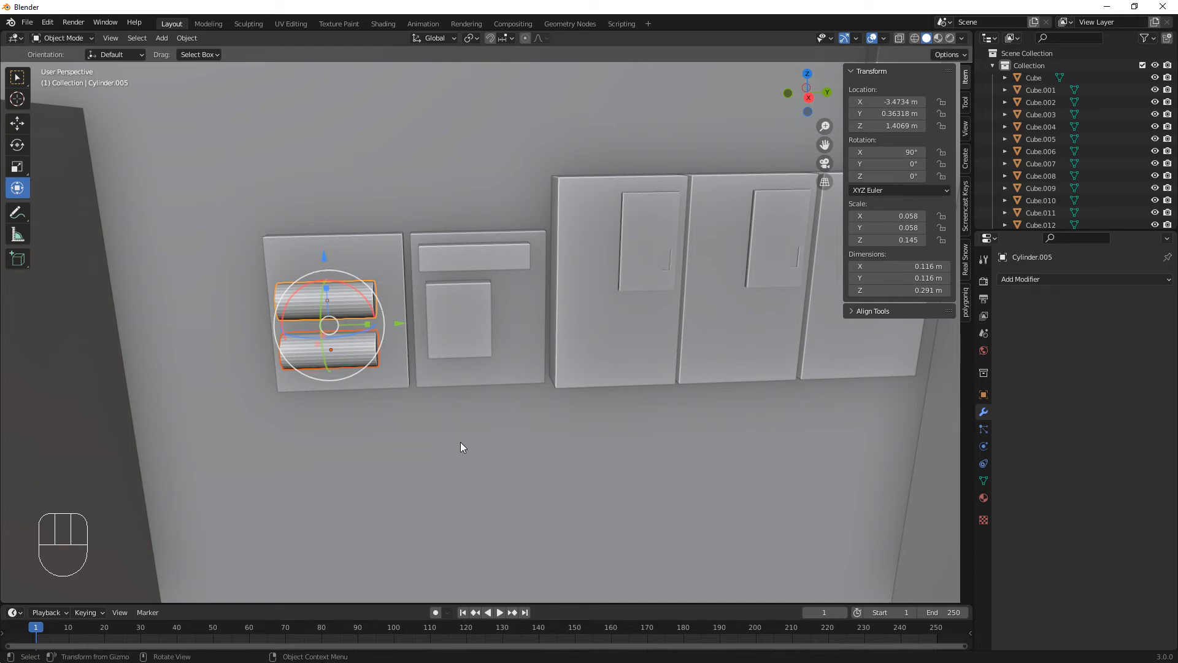
# Step: Move the 1 × 1.1 × 2 m tall box along Y towards the row of wall panels
pyautogui.moveTo(460, 442); pyautogui.dragTo(463, 434, button='middle')
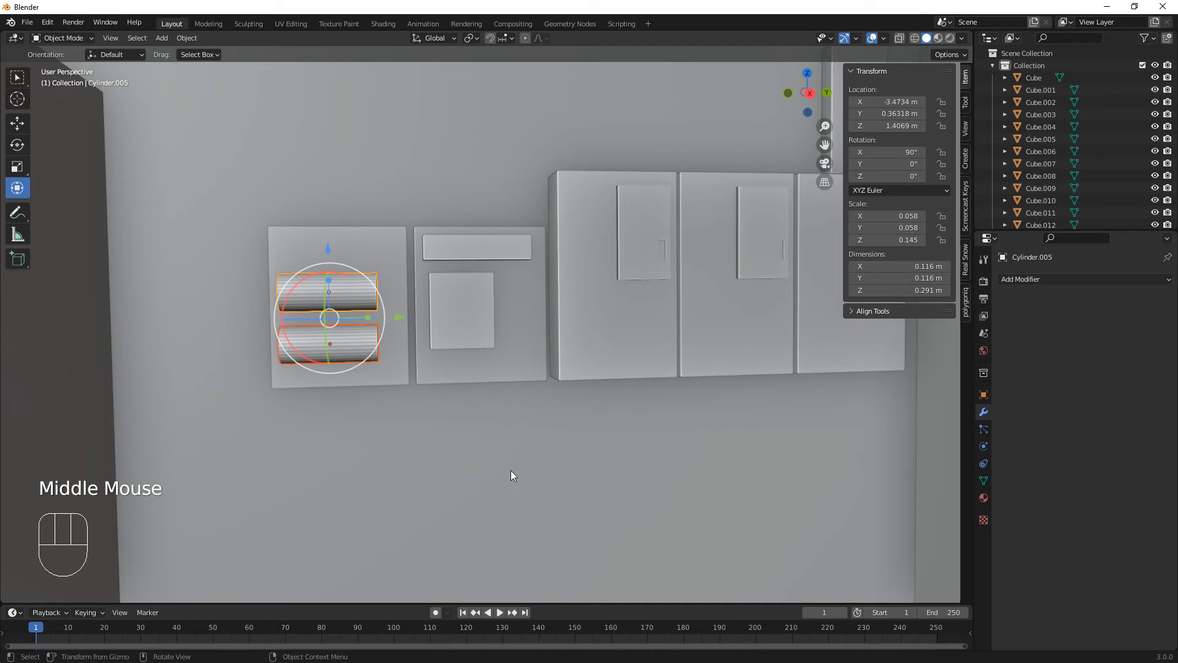
pyautogui.moveTo(511, 471); pyautogui.dragTo(655, 503, button='middle')
pyautogui.scroll(6, 717, 525)
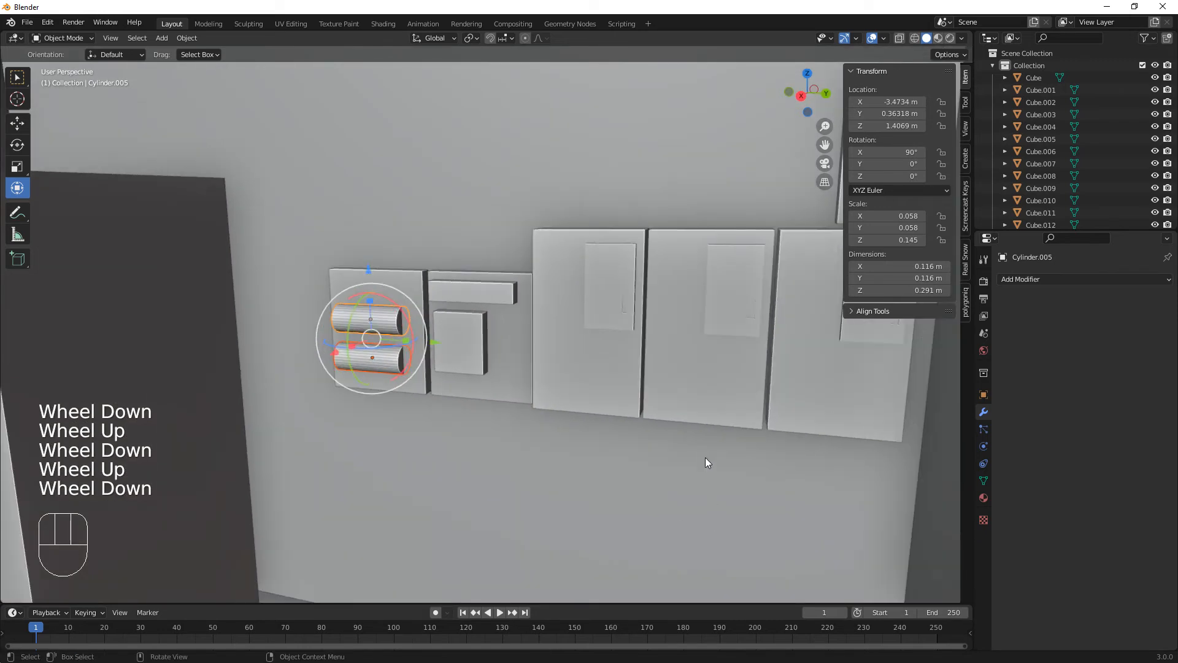
pyautogui.scroll(-1, 699, 465)
pyautogui.scroll(-2, 688, 472)
pyautogui.scroll(1, 687, 474)
pyautogui.scroll(-1, 687, 474)
pyautogui.moveTo(667, 476); pyautogui.dragTo(497, 461, button='middle')
pyautogui.click(285, 345)
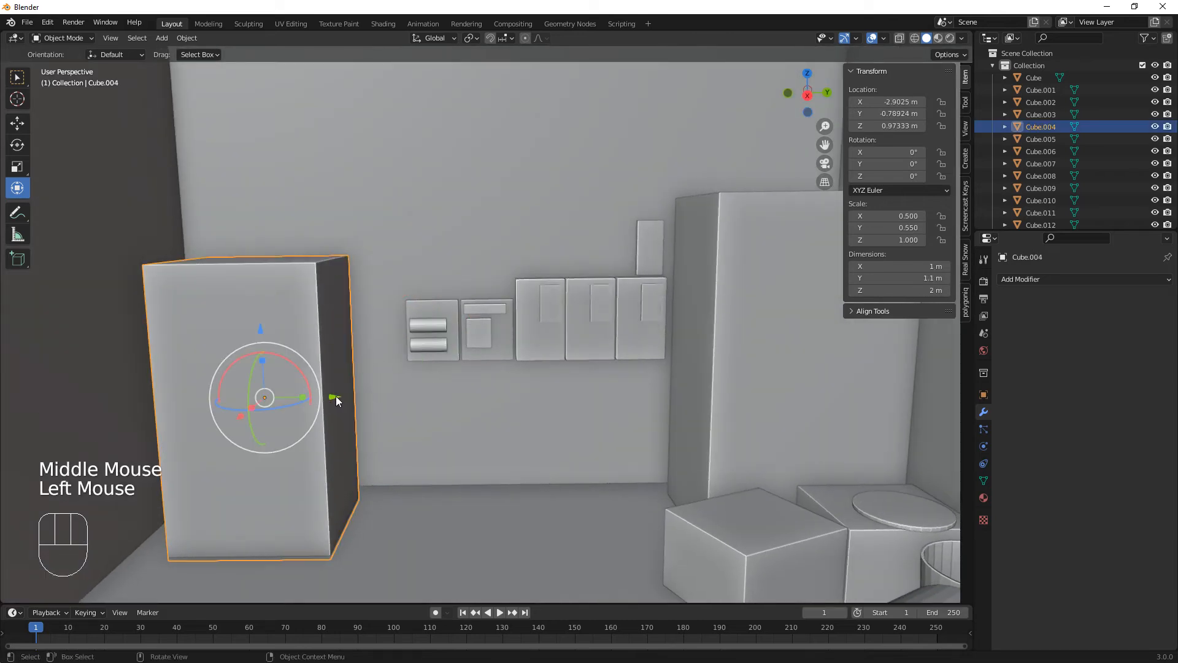
pyautogui.moveTo(336, 398); pyautogui.dragTo(389, 400)
# Step: Move the 8 m long side wall along Y towards the tall box, to about Y -1.27 m
pyautogui.click(145, 348)
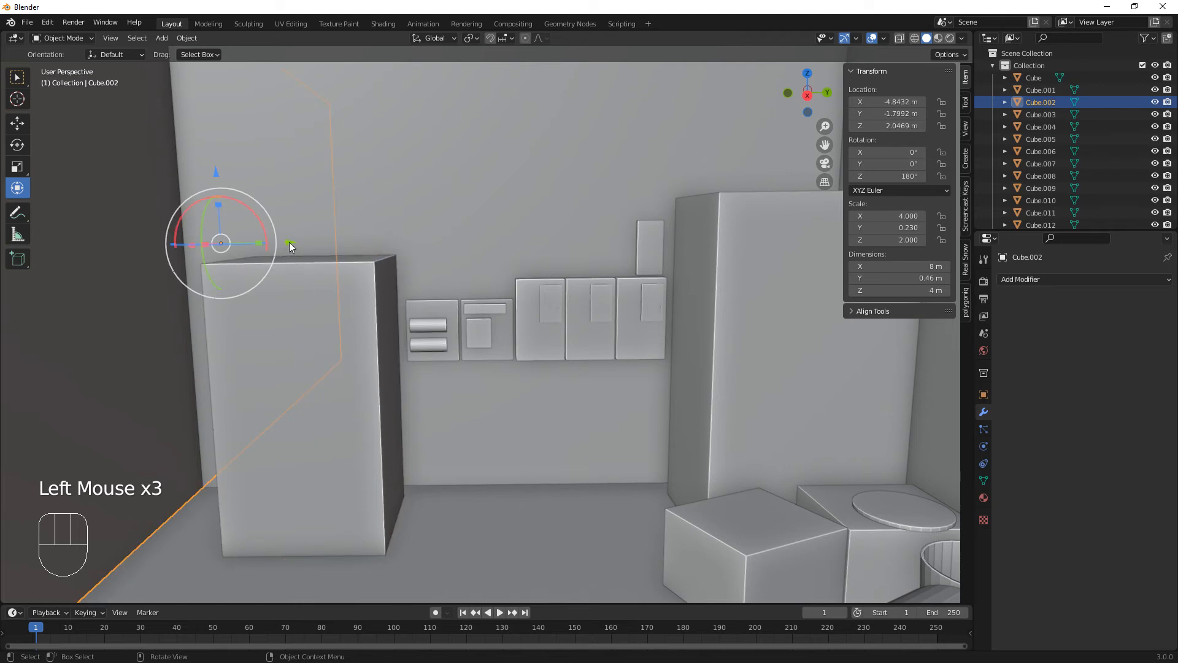
pyautogui.moveTo(290, 243); pyautogui.dragTo(347, 254)
pyautogui.scroll(-2, 620, 381)
pyautogui.moveTo(583, 407); pyautogui.dragTo(529, 452, button='middle')
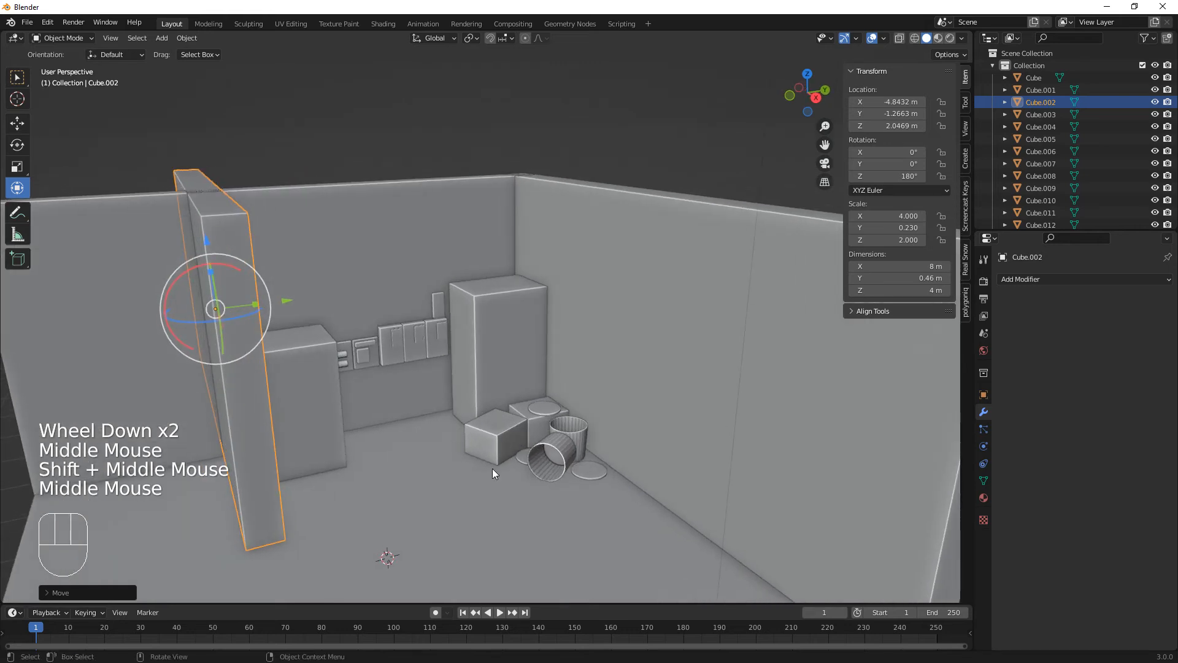
pyautogui.scroll(-2, 492, 469)
pyautogui.scroll(1, 492, 469)
pyautogui.scroll(-1, 492, 469)
# Step: Change the scene light to an Area light with a power of 250 W and a Y size of 2 m
pyautogui.click(571, 209)
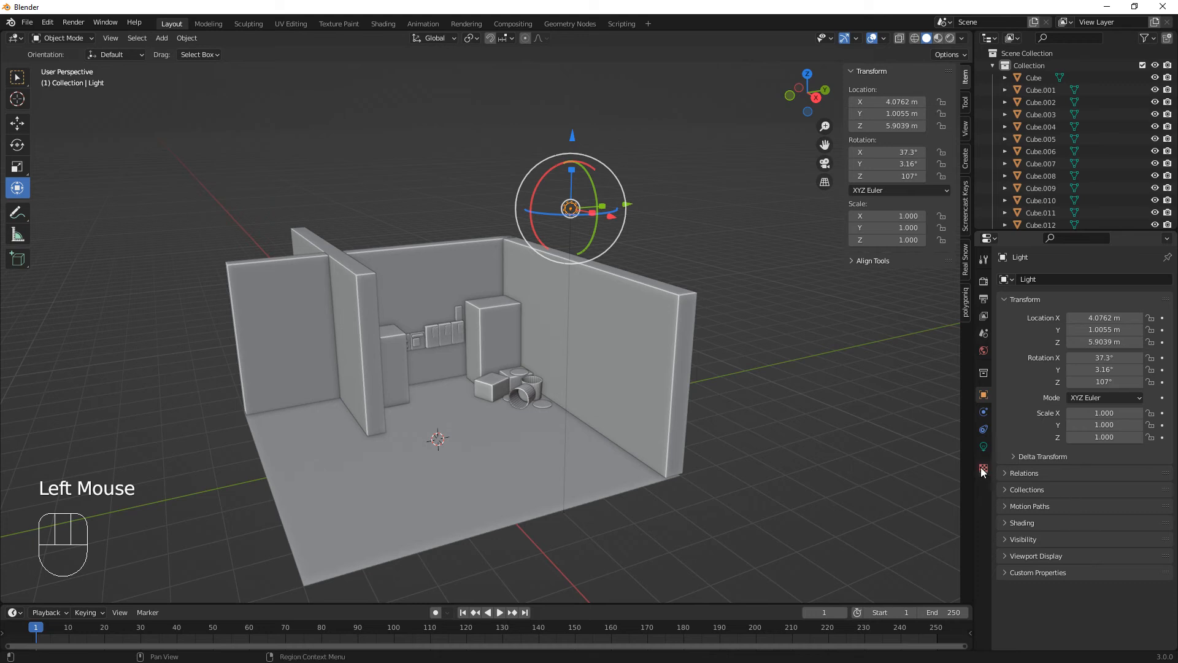
pyautogui.click(983, 446)
pyautogui.click(1159, 336)
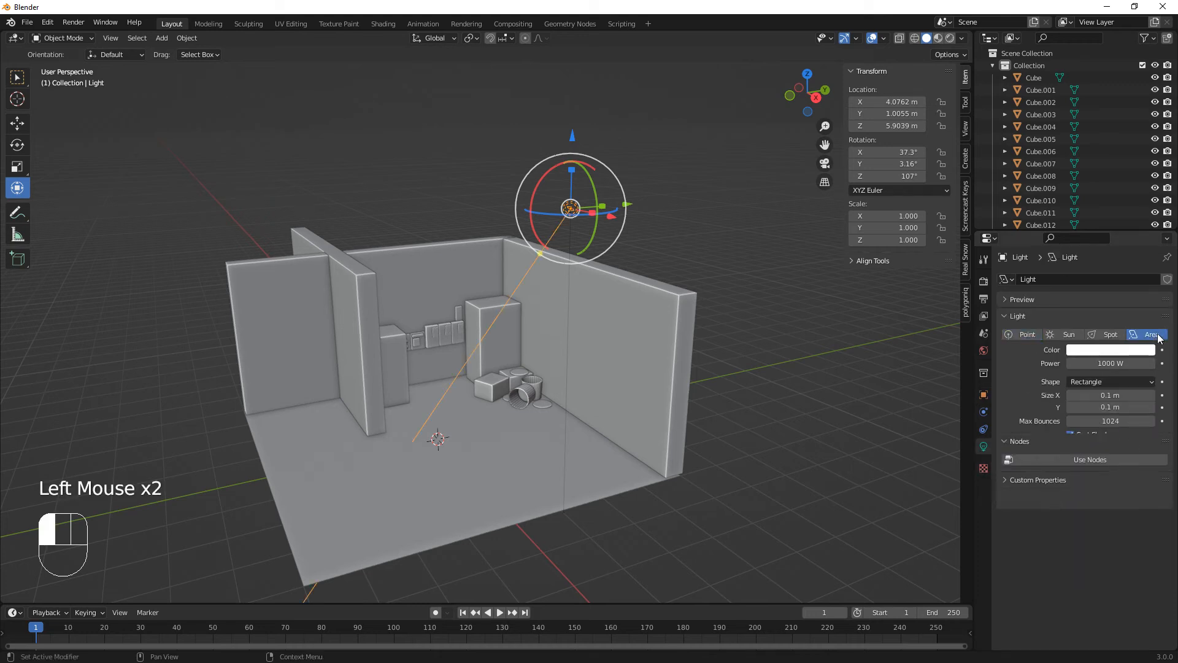
pyautogui.click(1115, 364)
pyautogui.write('2')
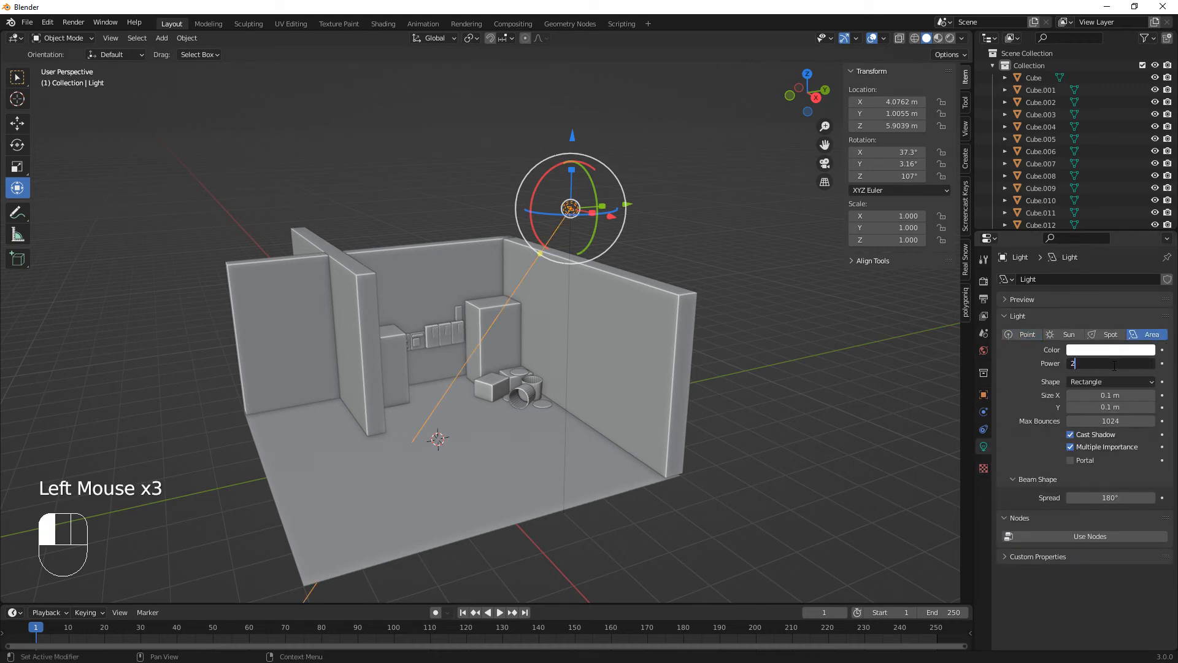
pyautogui.write('50')
pyautogui.press('Return')
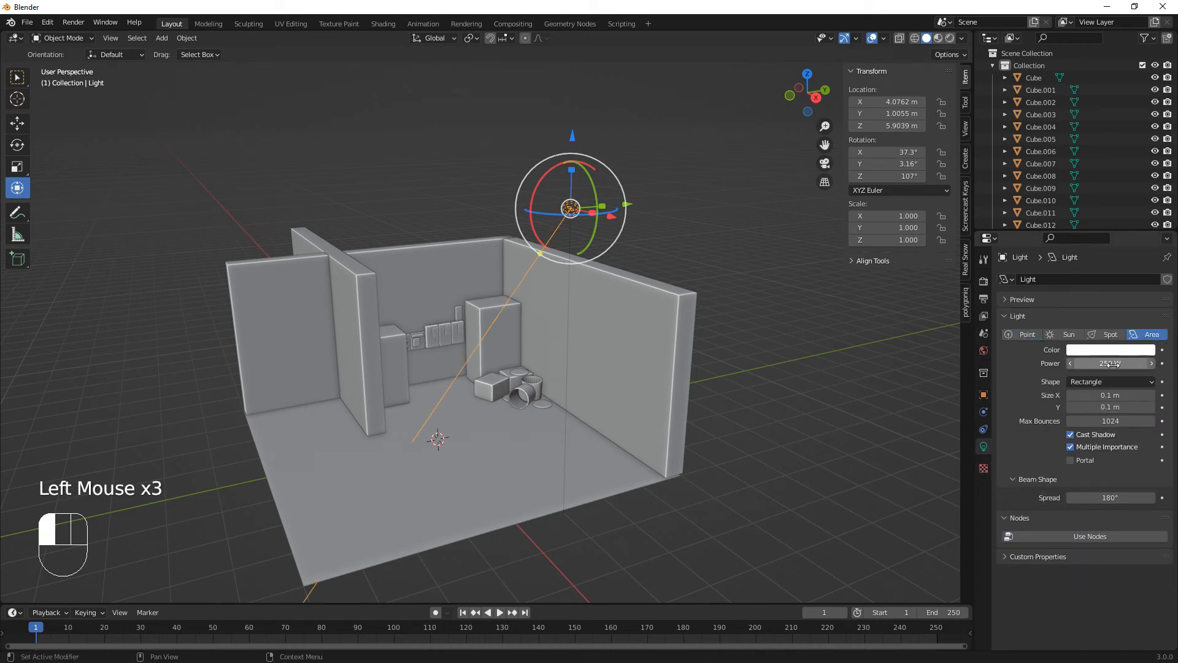
pyautogui.click(1112, 407)
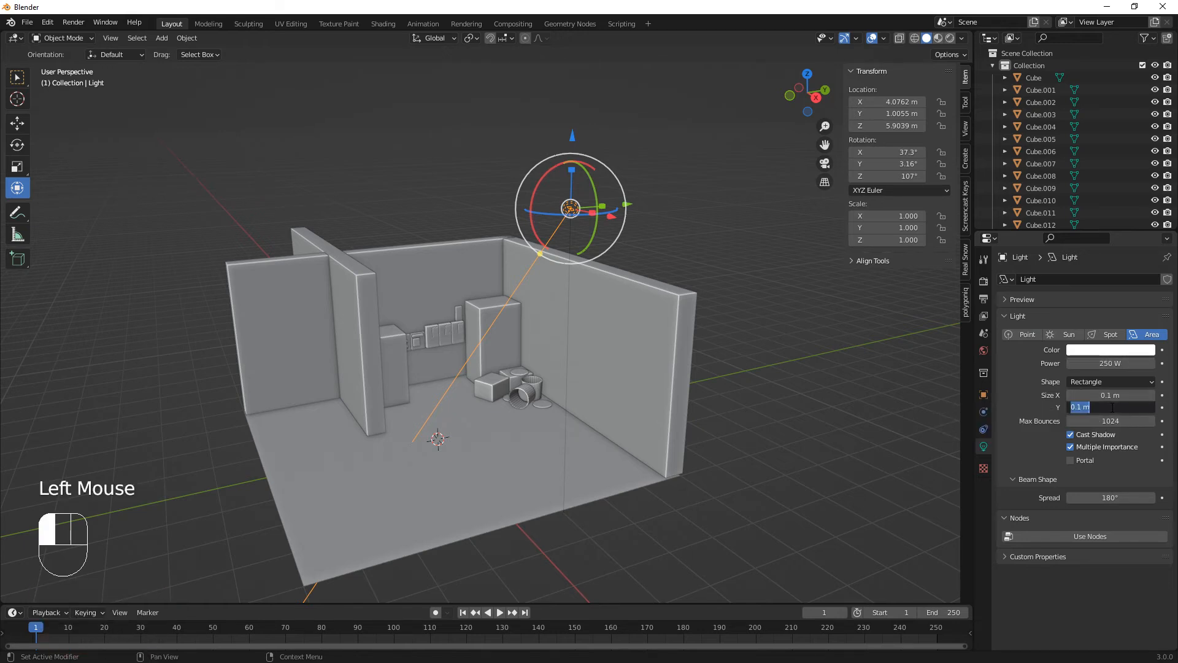
pyautogui.write('2')
pyautogui.press('Return')
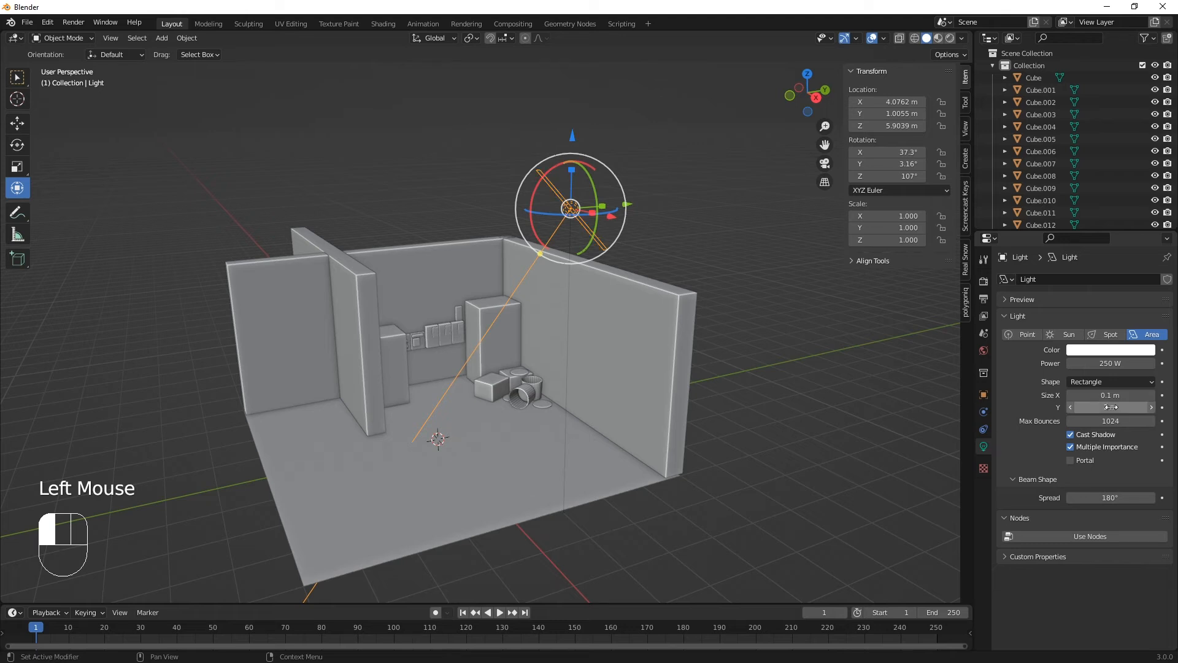
# Step: Set the area light's X, Y and Z rotation to 0° so that it points straight down
pyautogui.click(906, 152)
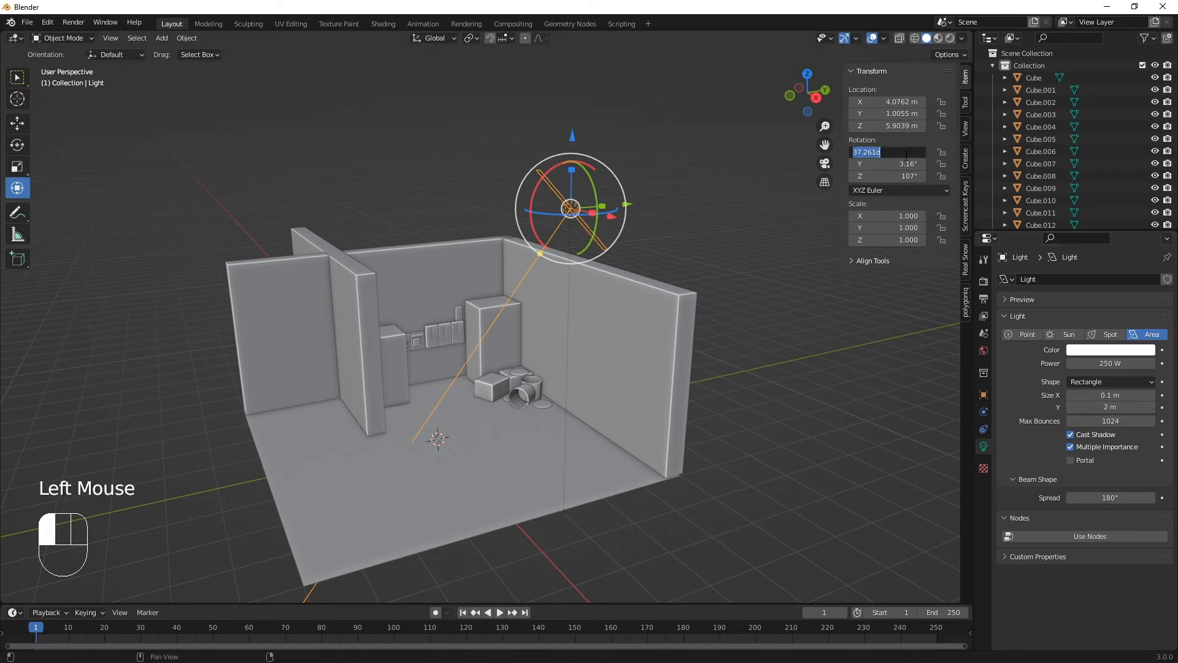
pyautogui.write('0')
pyautogui.click(905, 159)
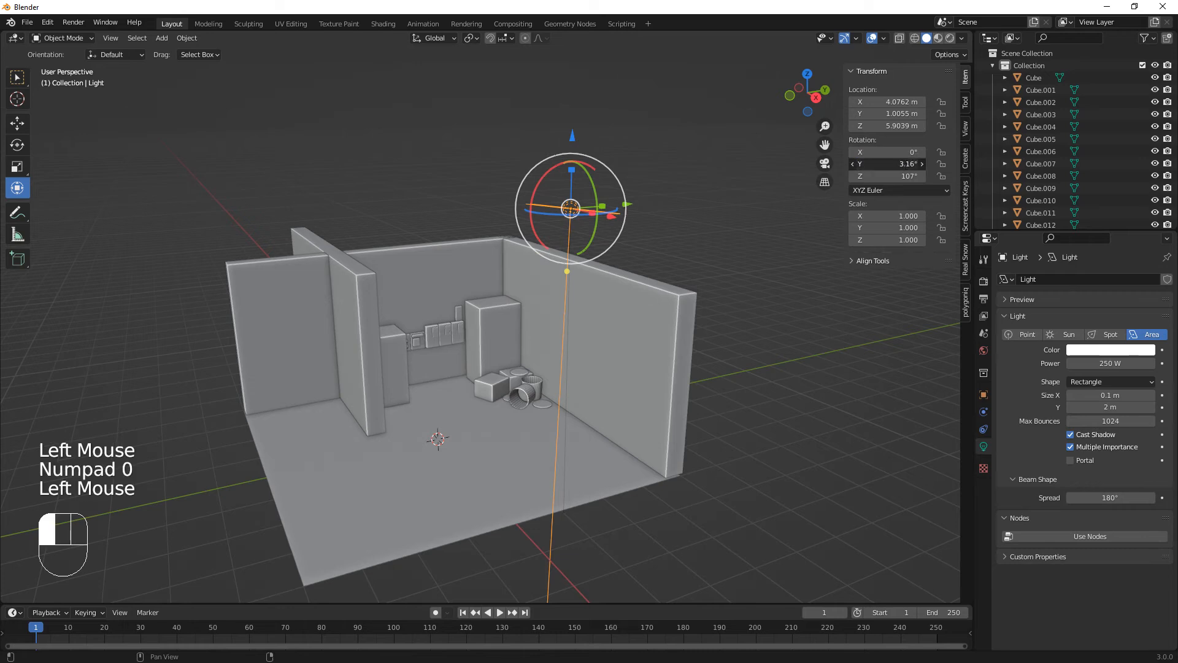
pyautogui.click(905, 174)
pyautogui.click(906, 176)
pyautogui.write('0')
pyautogui.click(905, 164)
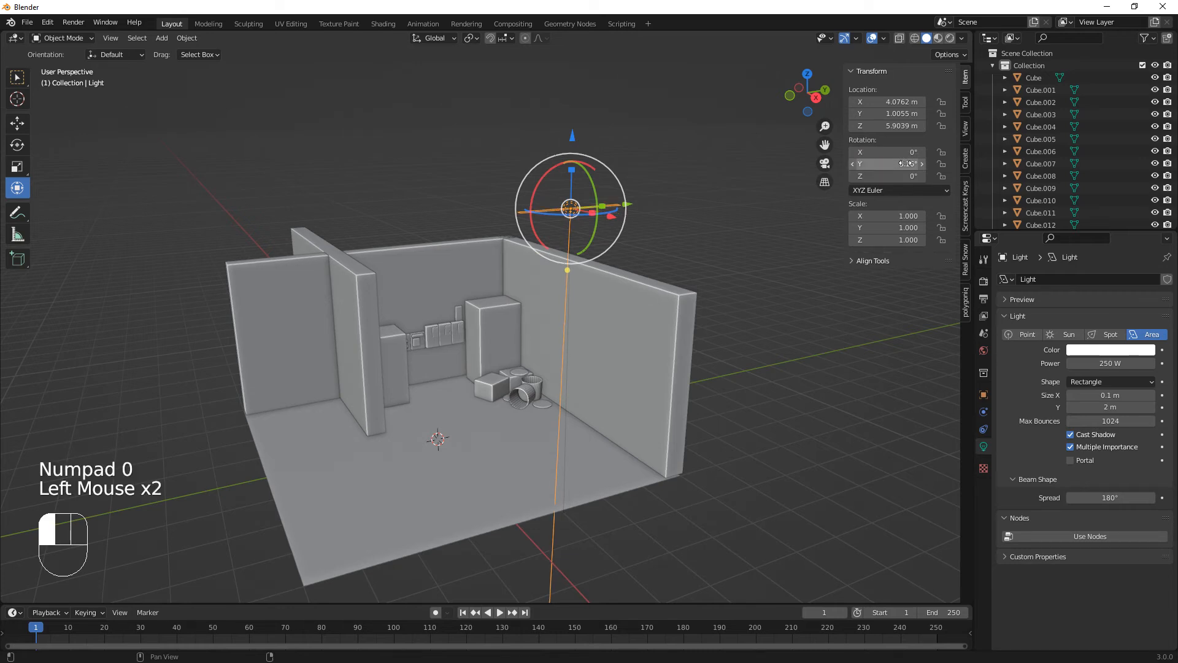
pyautogui.click(905, 163)
pyautogui.write('0')
pyautogui.click(897, 153)
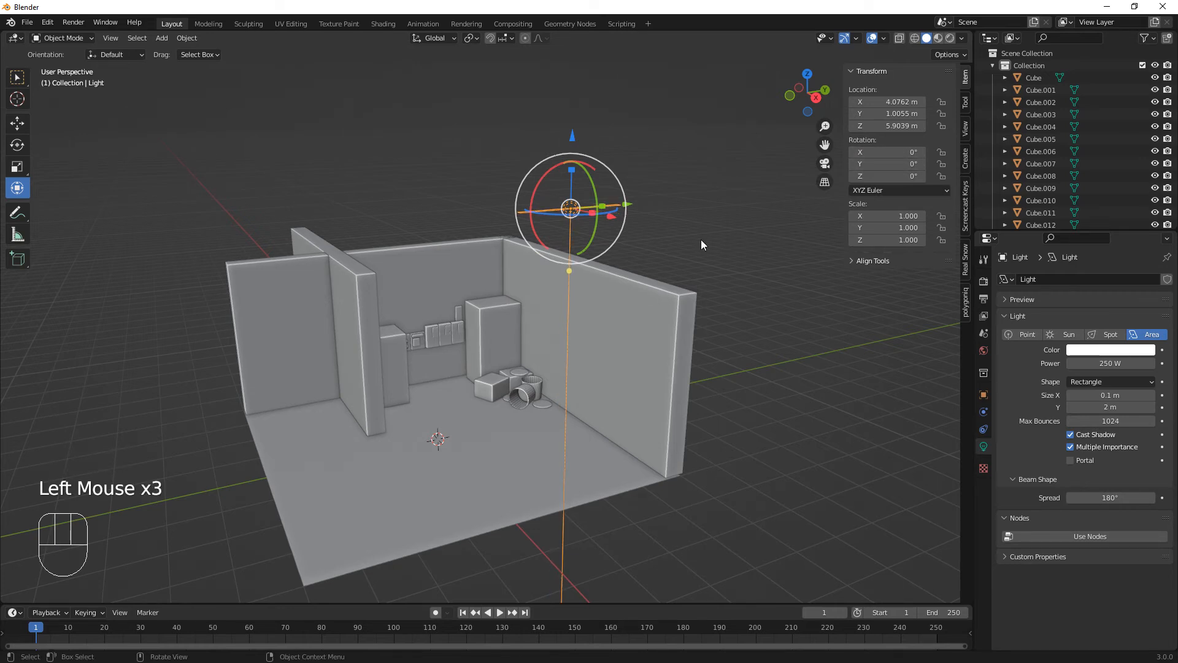
# Step: Set the area light's X size to 1 m
pyautogui.moveTo(701, 240); pyautogui.dragTo(580, 348, button='middle')
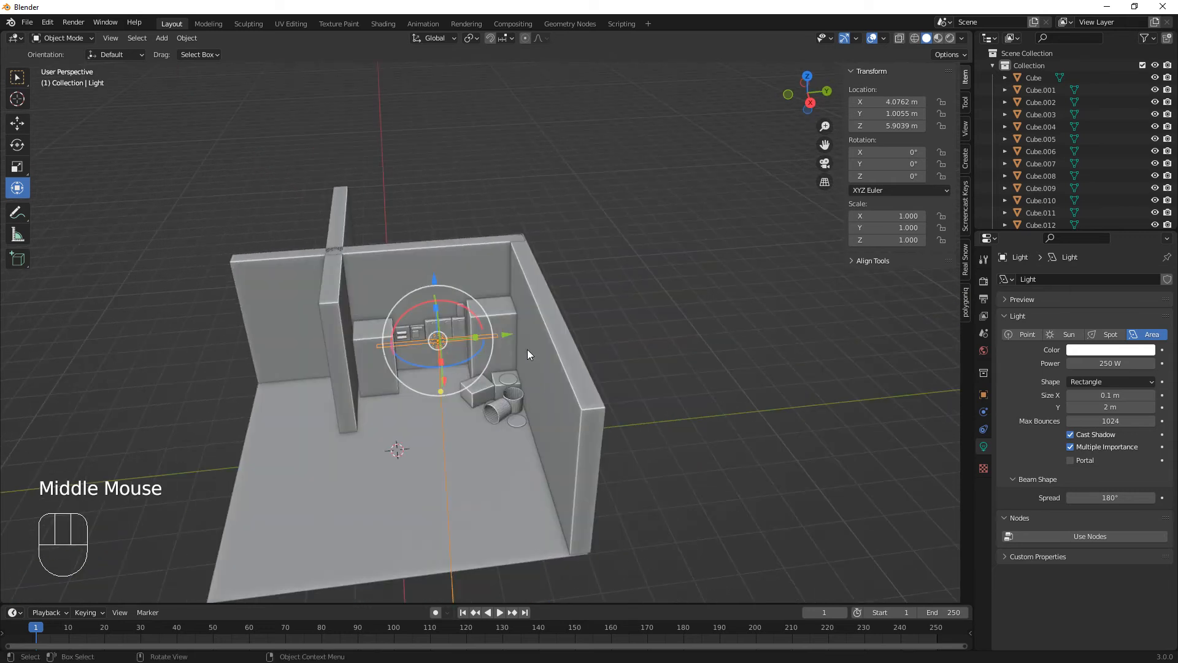
pyautogui.click(1112, 395)
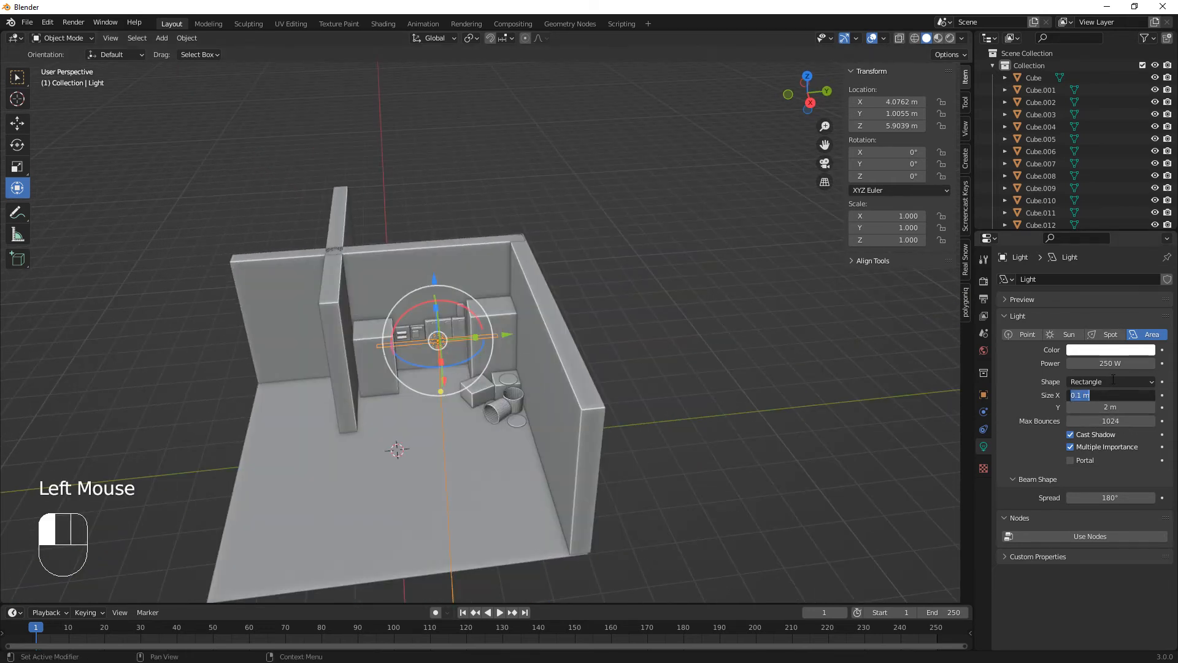
pyautogui.press('Return')
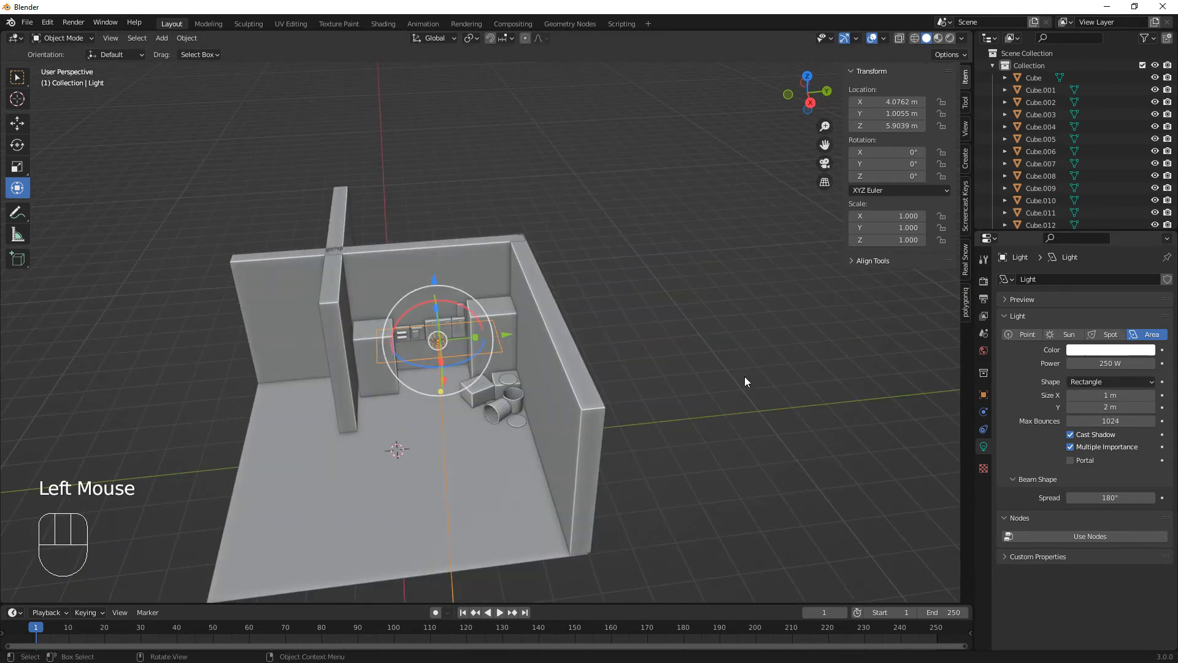
# Step: Move the area light above the furnished corner, to about X -2.47 m, Y 1.33 m and Z 4.00 m
pyautogui.moveTo(745, 377); pyautogui.dragTo(683, 365, button='middle')
pyautogui.moveTo(672, 204); pyautogui.dragTo(710, 267)
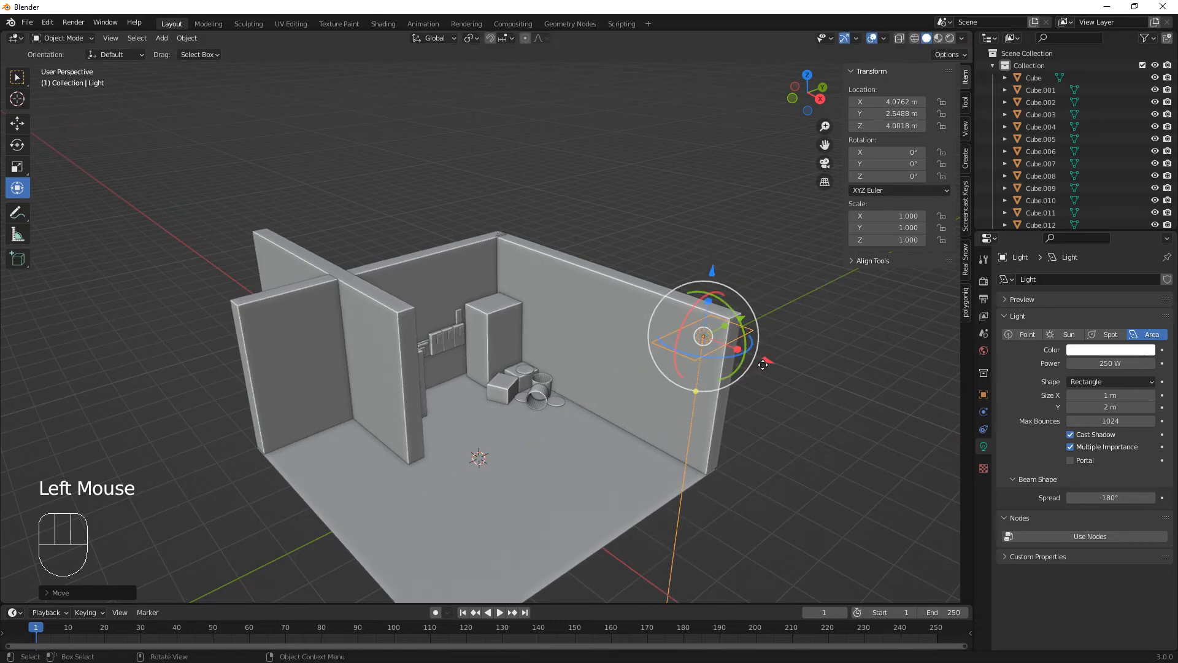
pyautogui.moveTo(763, 364); pyautogui.dragTo(554, 310)
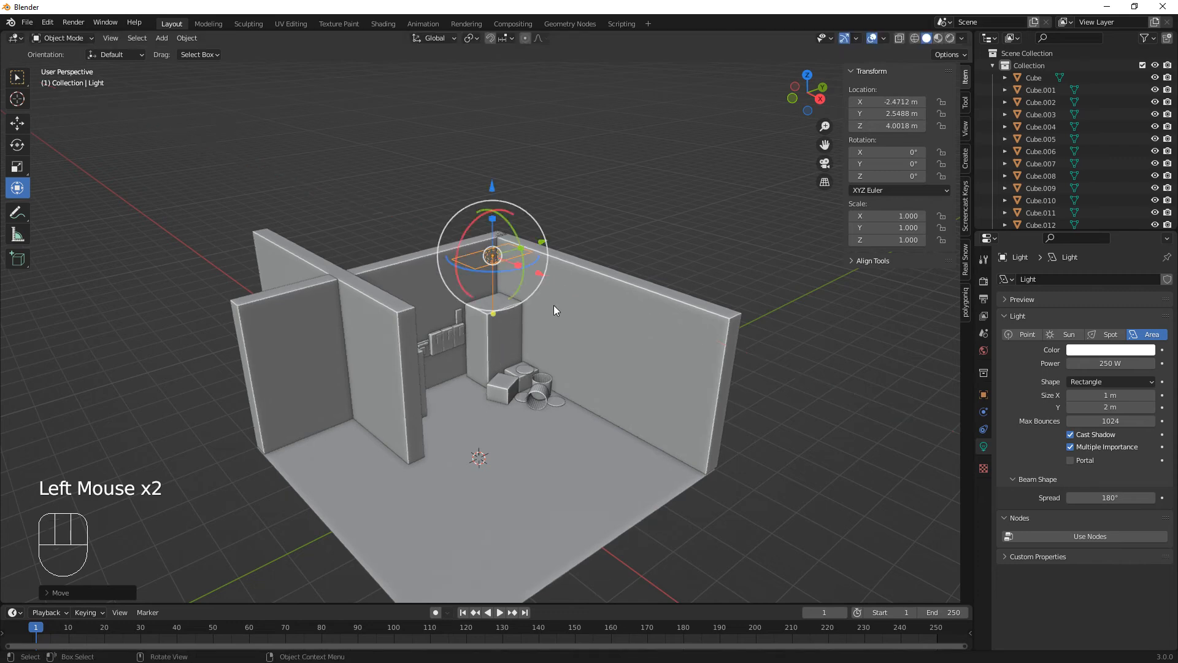
pyautogui.moveTo(554, 311); pyautogui.dragTo(548, 388, button='middle')
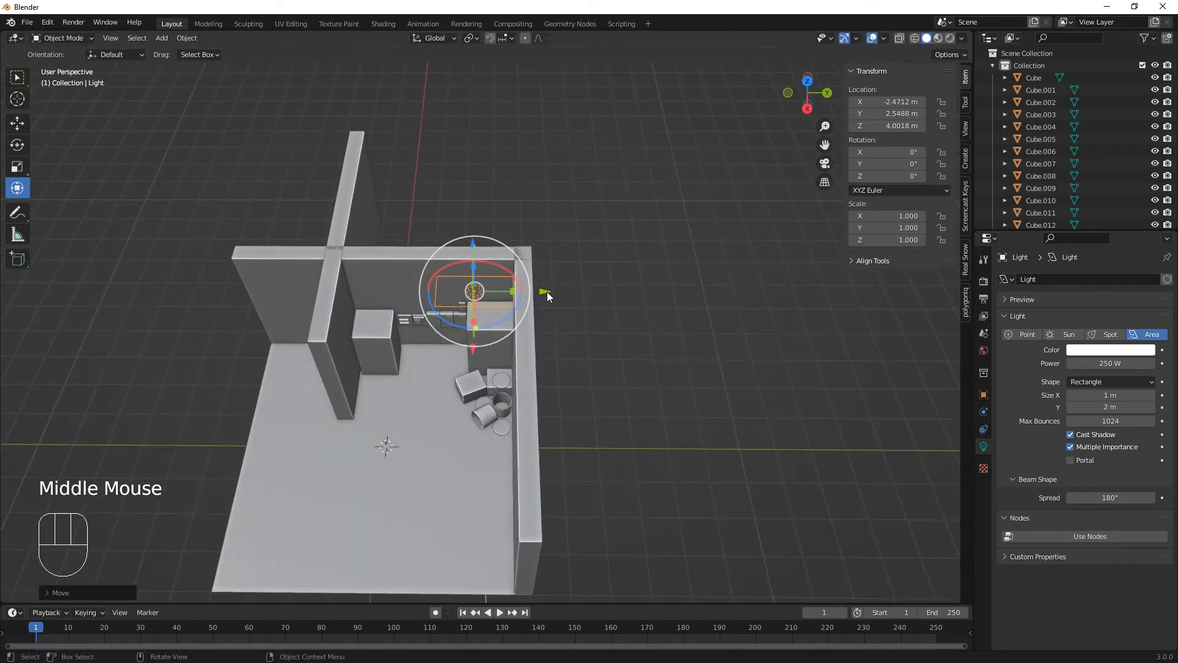
pyautogui.moveTo(546, 292); pyautogui.dragTo(500, 295)
# Step: Scale the area light to about 2.45 in X and 2.17 in Y, and move it to about X -2.04 m
pyautogui.moveTo(544, 380); pyautogui.dragTo(542, 380, button='middle')
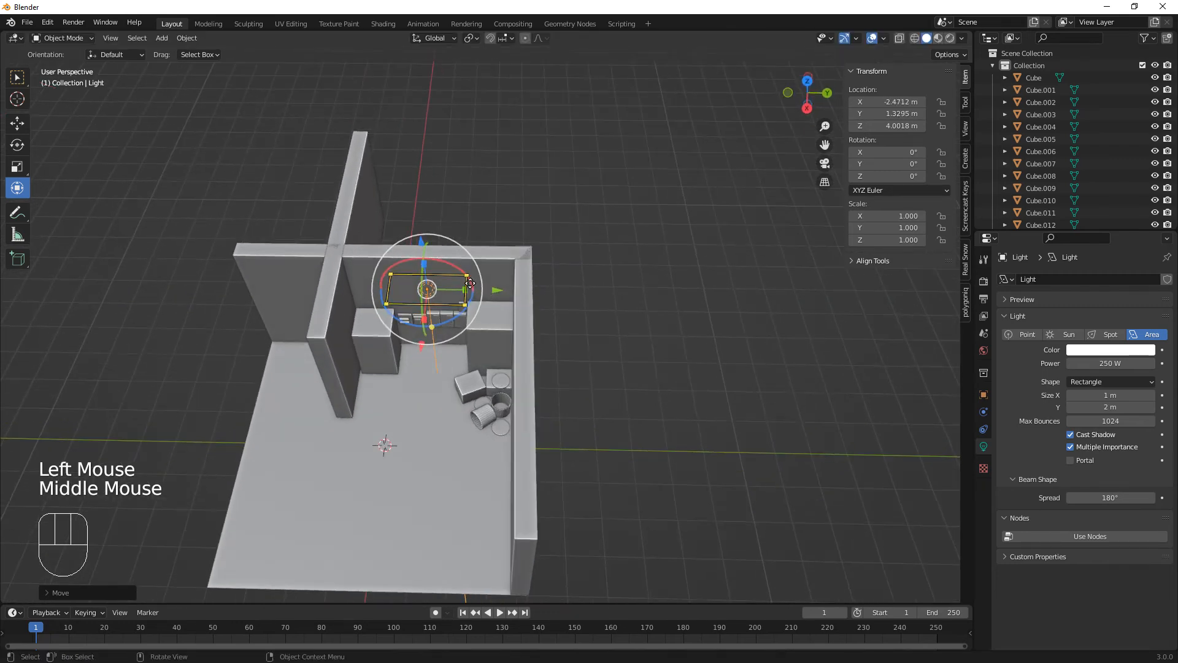
pyautogui.moveTo(470, 284); pyautogui.dragTo(505, 290)
pyautogui.moveTo(505, 291); pyautogui.dragTo(411, 307, button='middle')
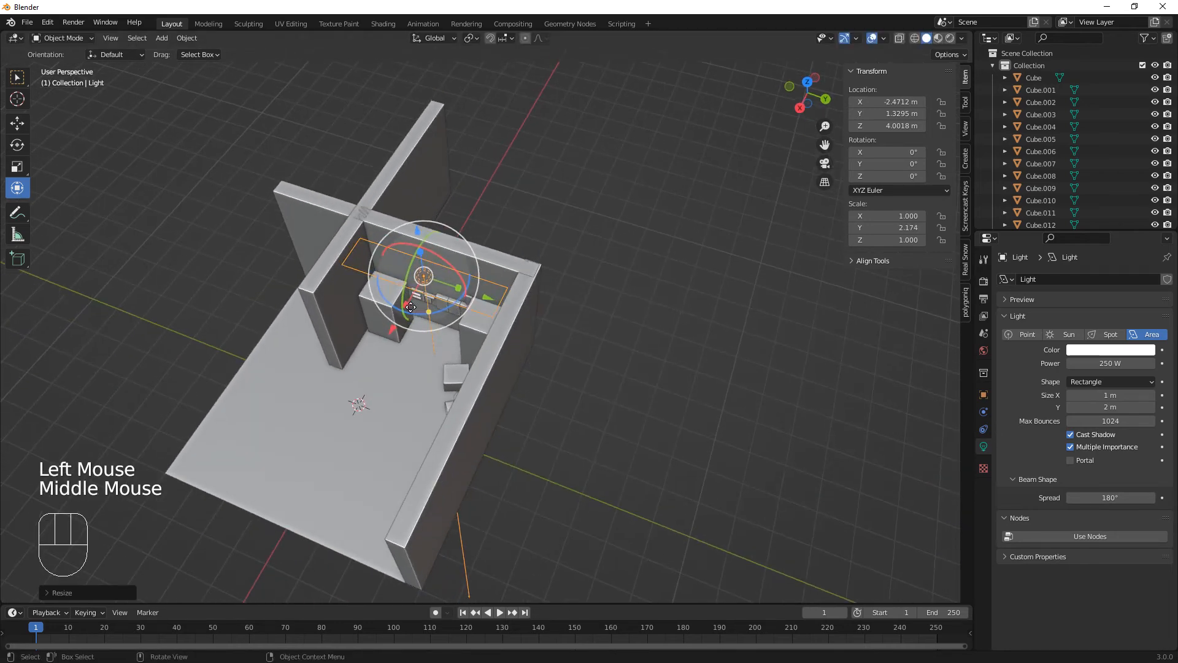
pyautogui.moveTo(411, 307); pyautogui.dragTo(411, 361)
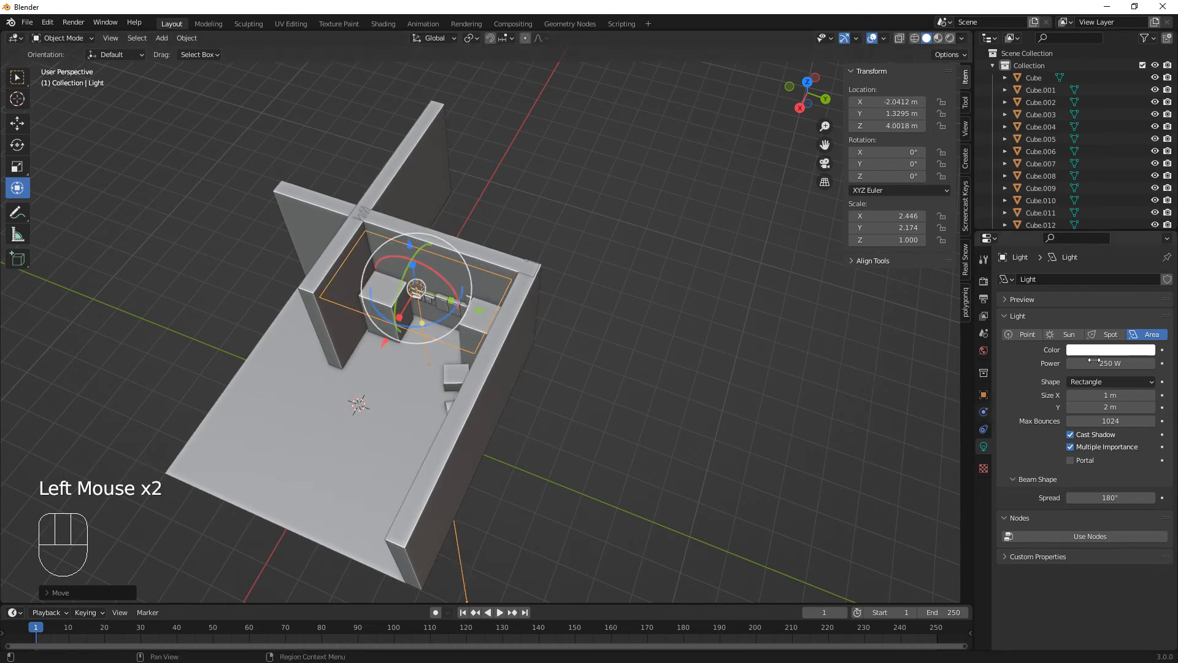
# Step: Give the area light a warm orange colour, at about hue 0.054 and saturation 0.638
pyautogui.click(1113, 351)
pyautogui.click(1086, 248)
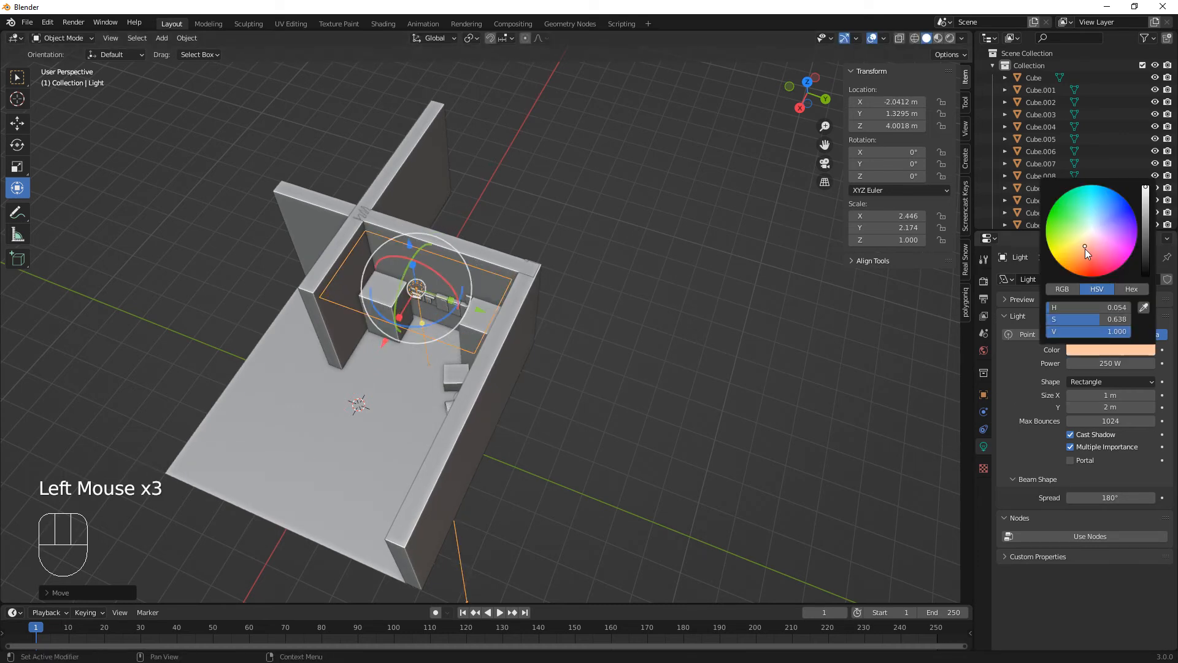
# Step: Deepen the area light's orange to hue 0.029 and saturation 0.845, and preview the furnished corner in rendered shading
pyautogui.click(1086, 256)
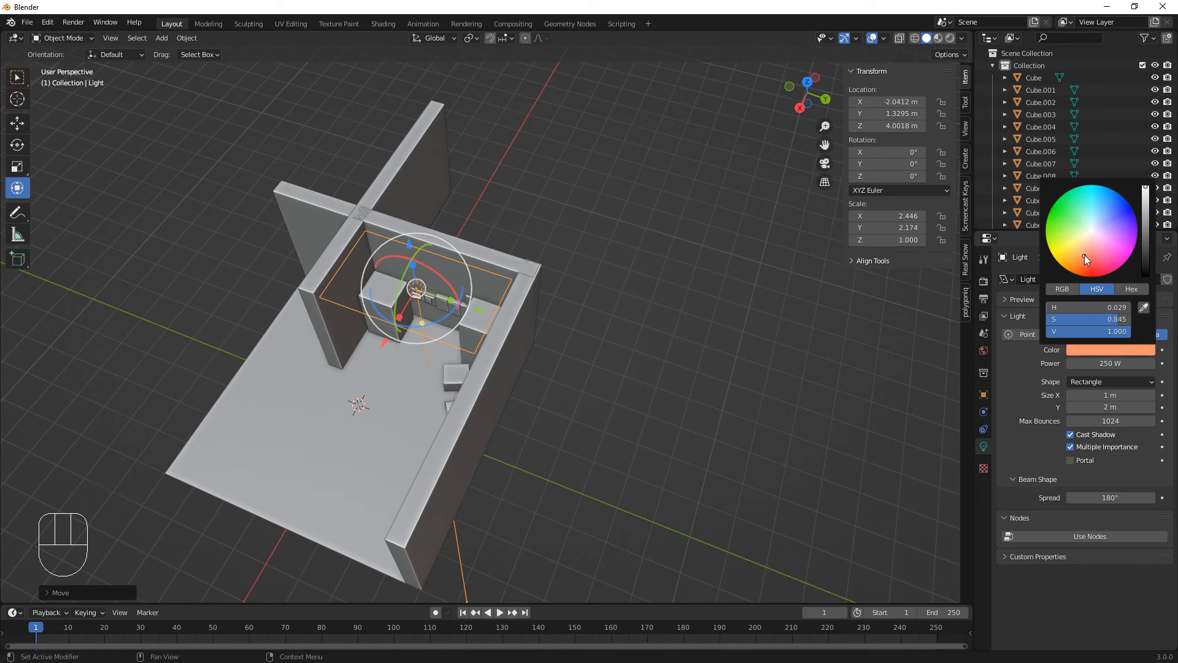
pyautogui.click(950, 38)
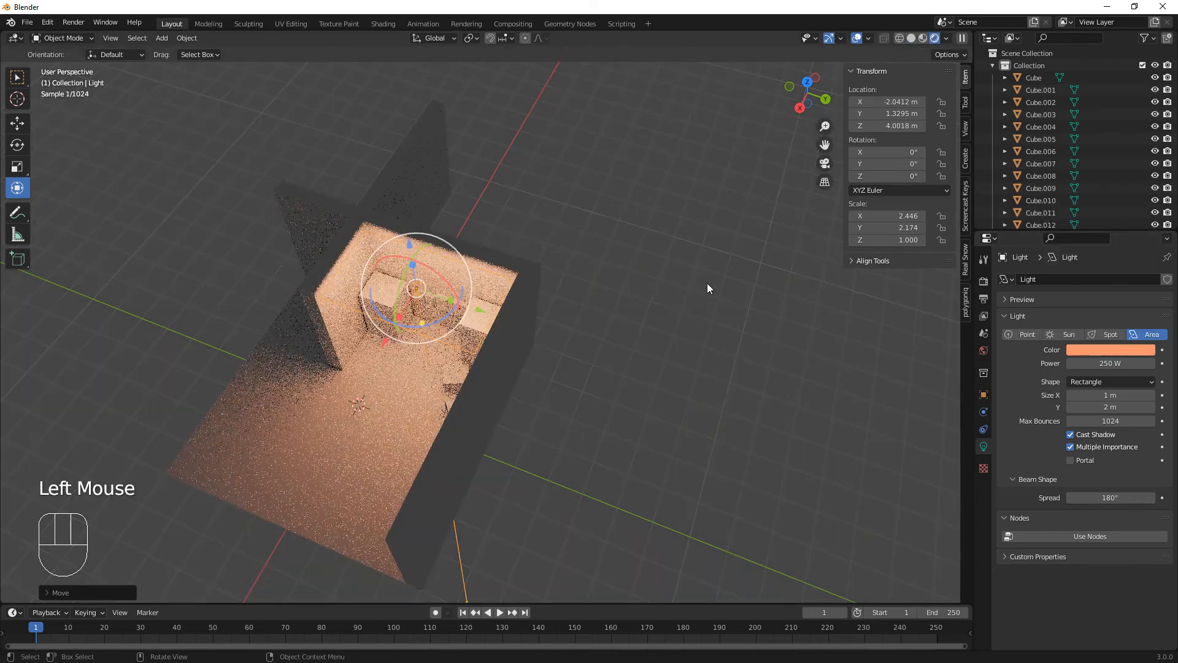
pyautogui.moveTo(499, 414)
pyautogui.mouseDown(button='middle')
pyautogui.moveTo(560, 353)
pyautogui.moveTo(442, 433)
pyautogui.moveTo(470, 366)
pyautogui.moveTo(368, 492)
pyautogui.mouseUp(button='middle')
pyautogui.scroll(1, 451, 434)
pyautogui.scroll(-1, 452, 435)
pyautogui.scroll(5, 451, 434)
# Step: Raise the floor plane along global Z to about 0.048 m
pyautogui.click(384, 525)
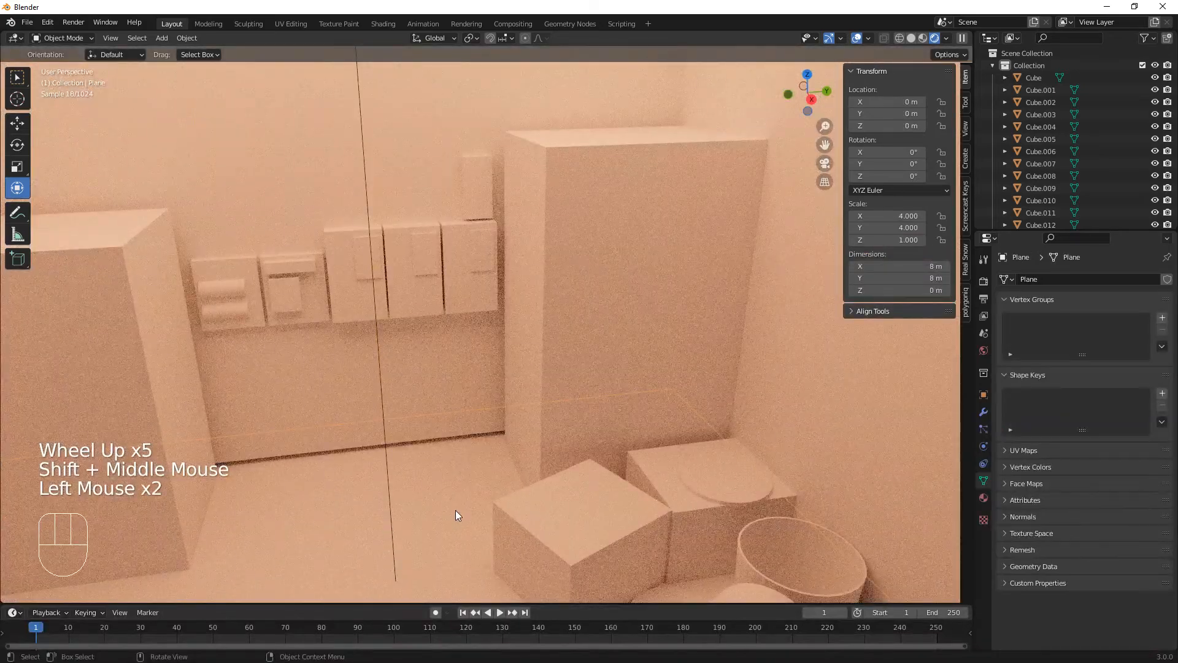
pyautogui.press('g')
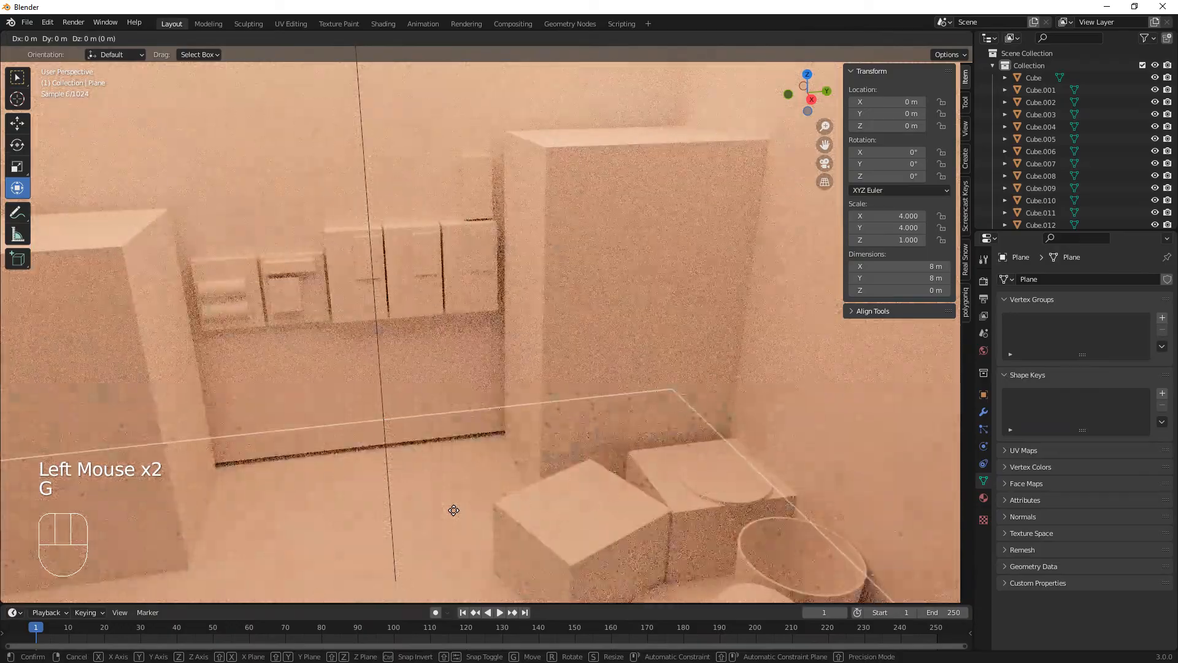
pyautogui.press('z')
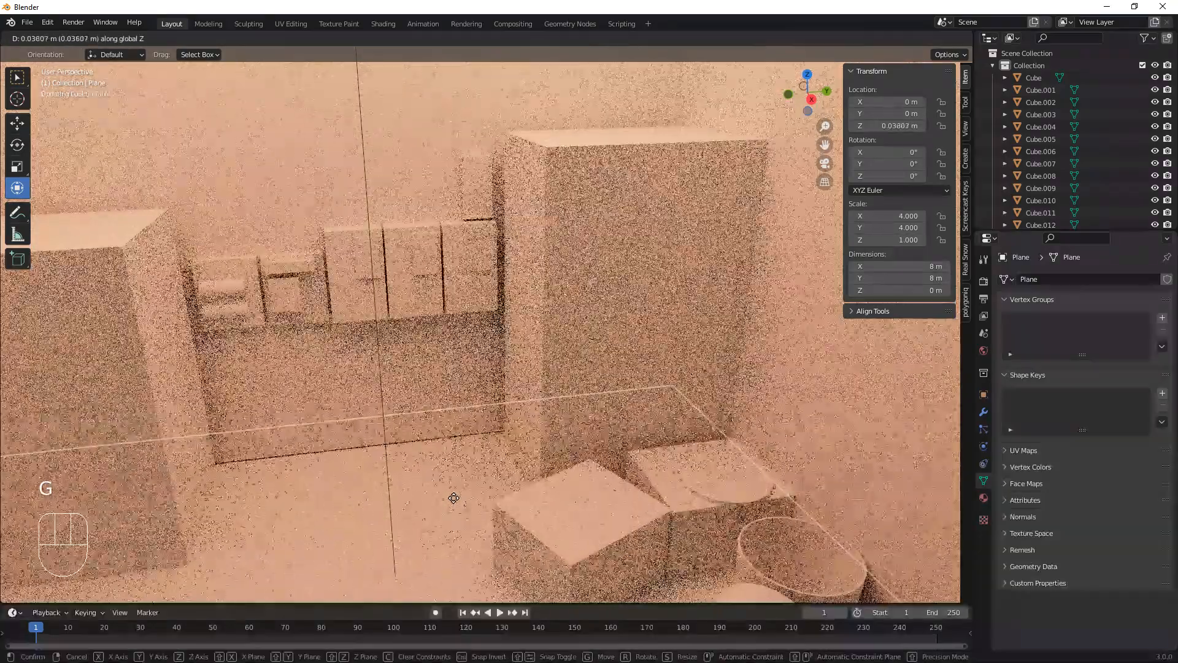
pyautogui.click(454, 495)
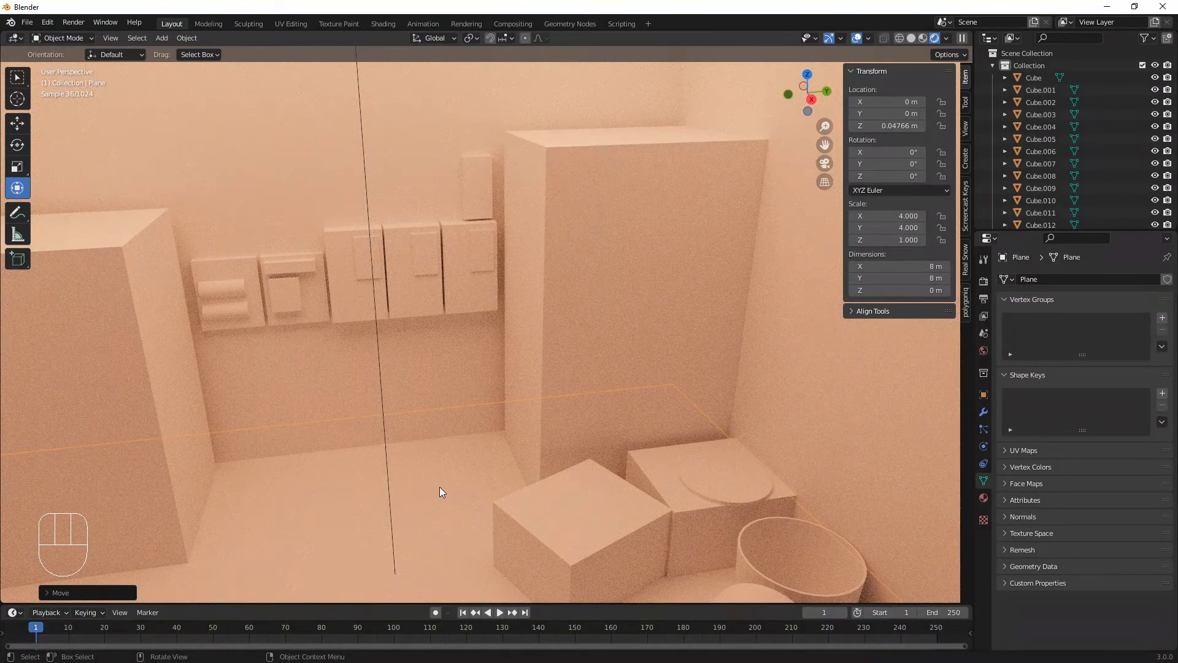
# Step: Create a new material on the large wall panel nearest the tall cabinet
pyautogui.keyDown('shift'); pyautogui.moveTo(409, 476); pyautogui.dragTo(461, 274, button='middle'); pyautogui.keyUp('shift')
pyautogui.click(459, 264)
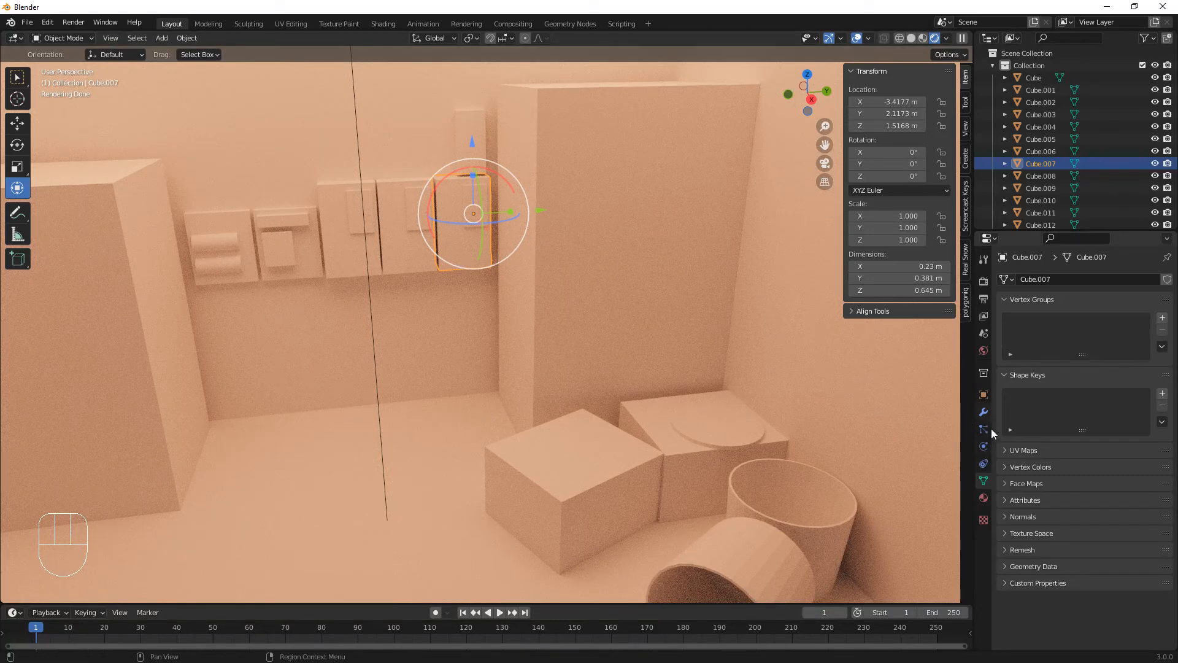
pyautogui.click(984, 499)
pyautogui.click(1068, 332)
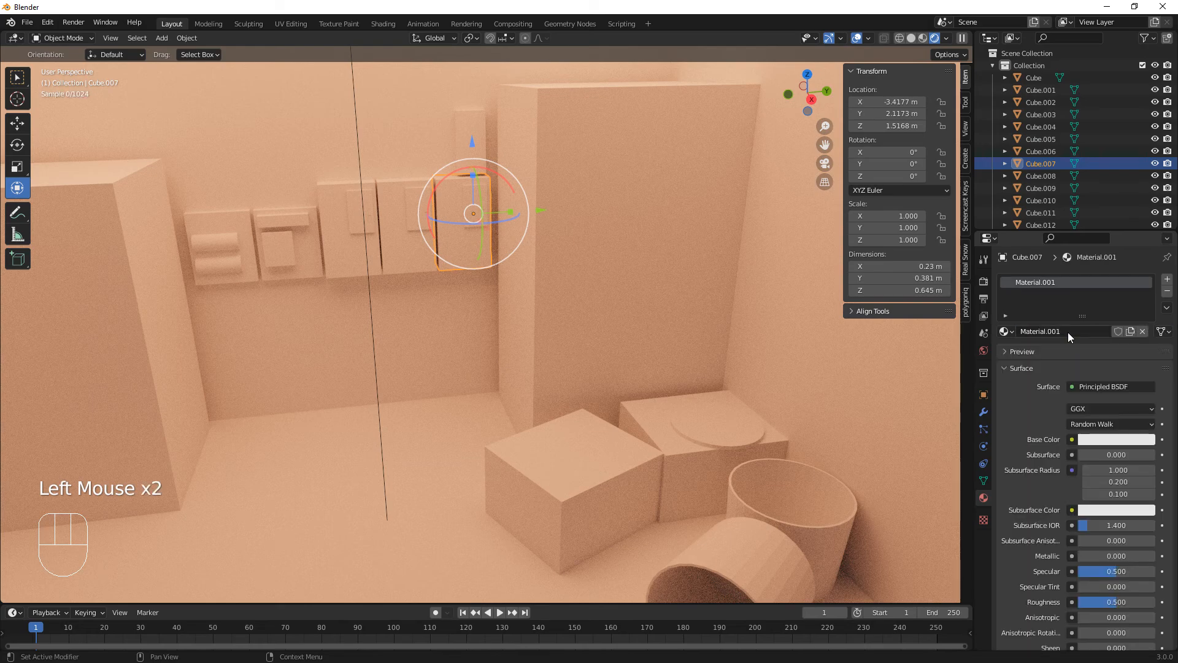
# Step: Darken that panel material's base colour to dark grey and display the scene in material preview shading
pyautogui.click(1103, 439)
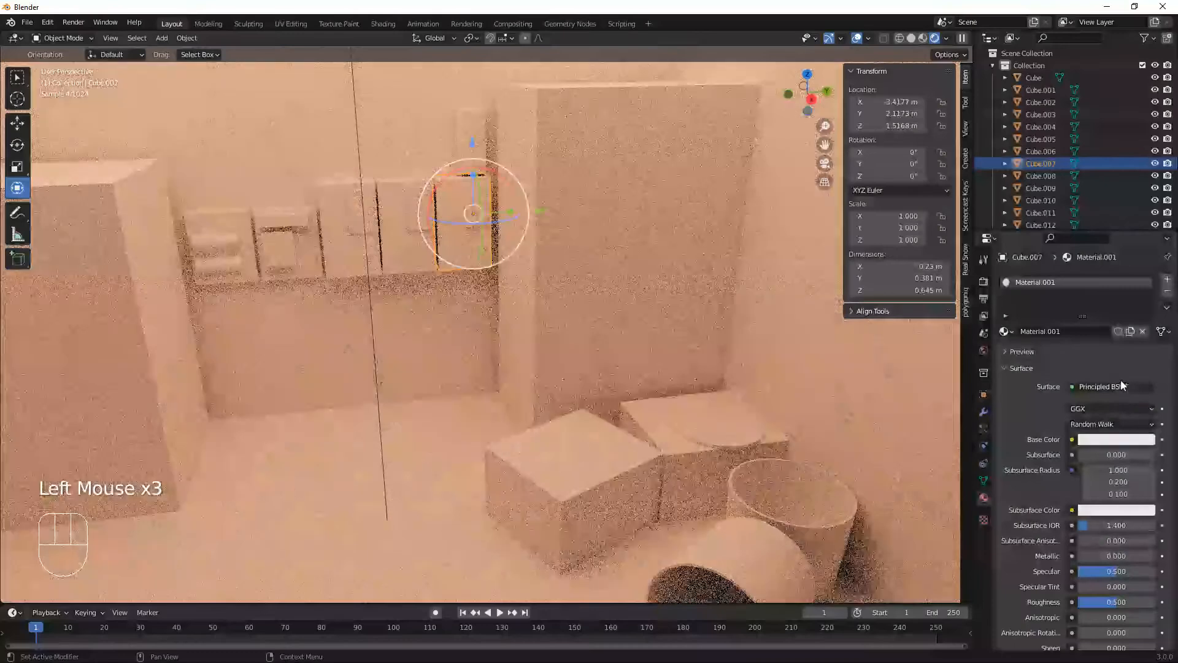
pyautogui.click(925, 37)
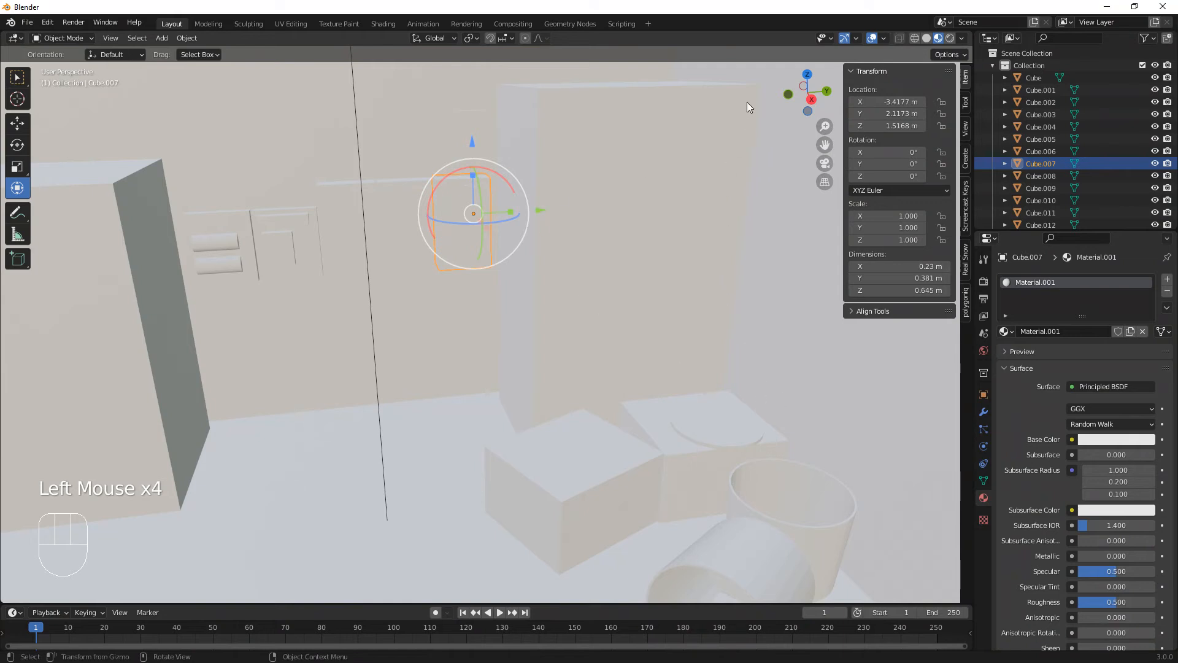
pyautogui.click(927, 38)
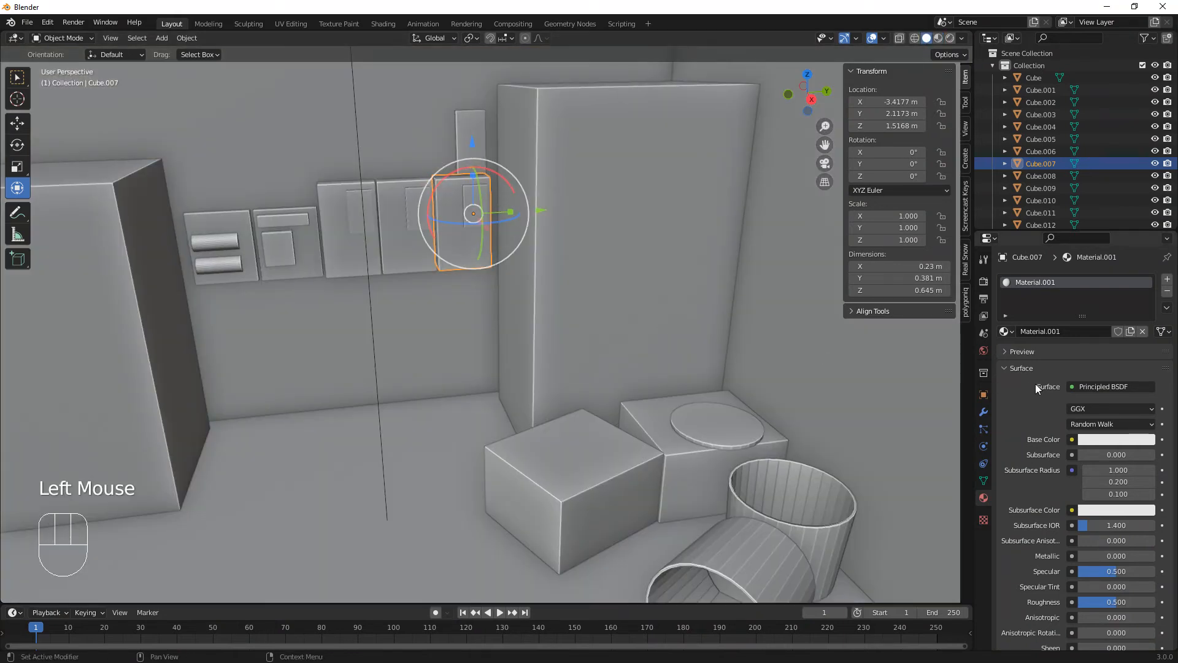
pyautogui.click(1098, 438)
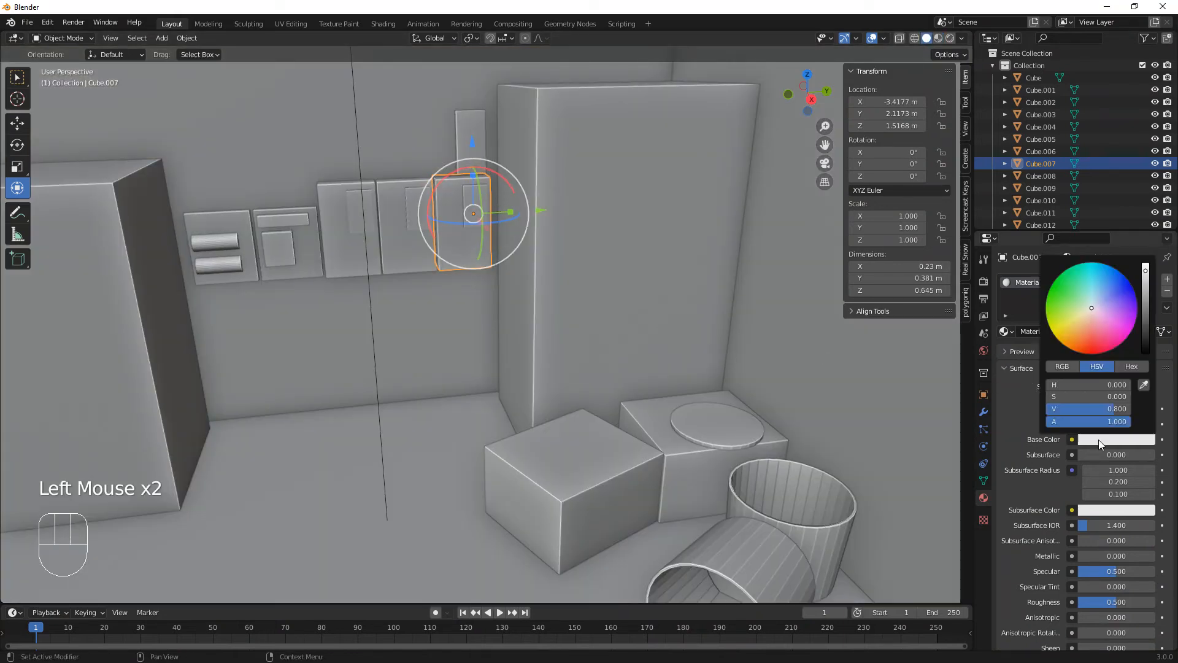
pyautogui.click(1147, 318)
pyautogui.moveTo(1146, 319); pyautogui.dragTo(1147, 325)
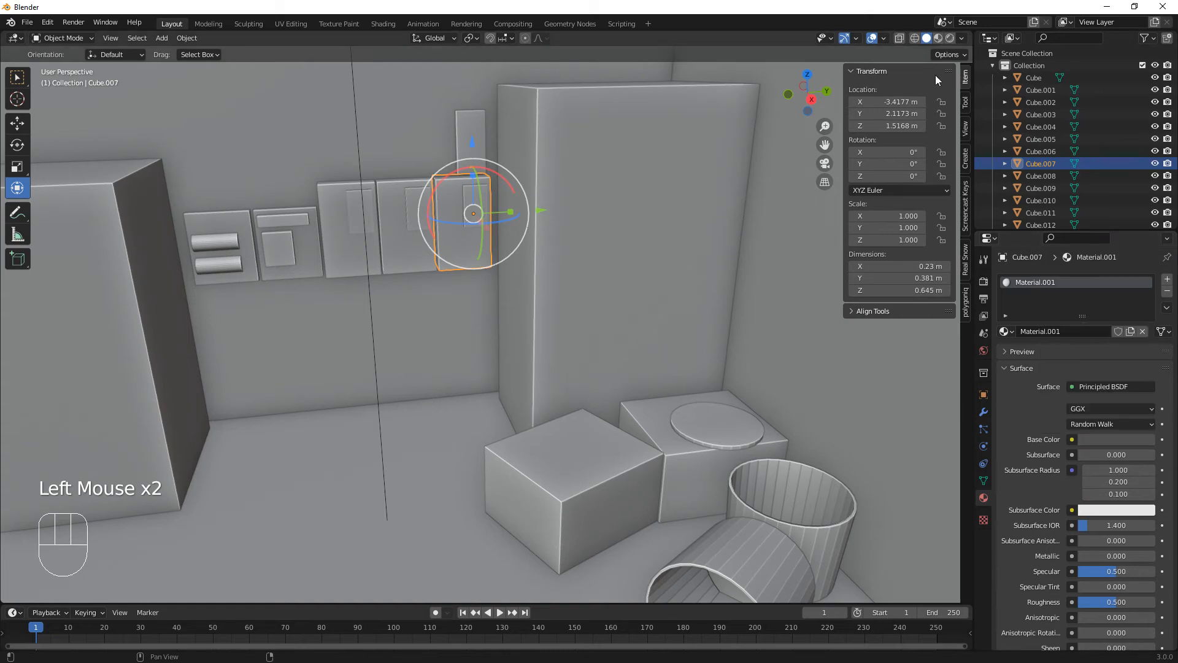
pyautogui.click(938, 38)
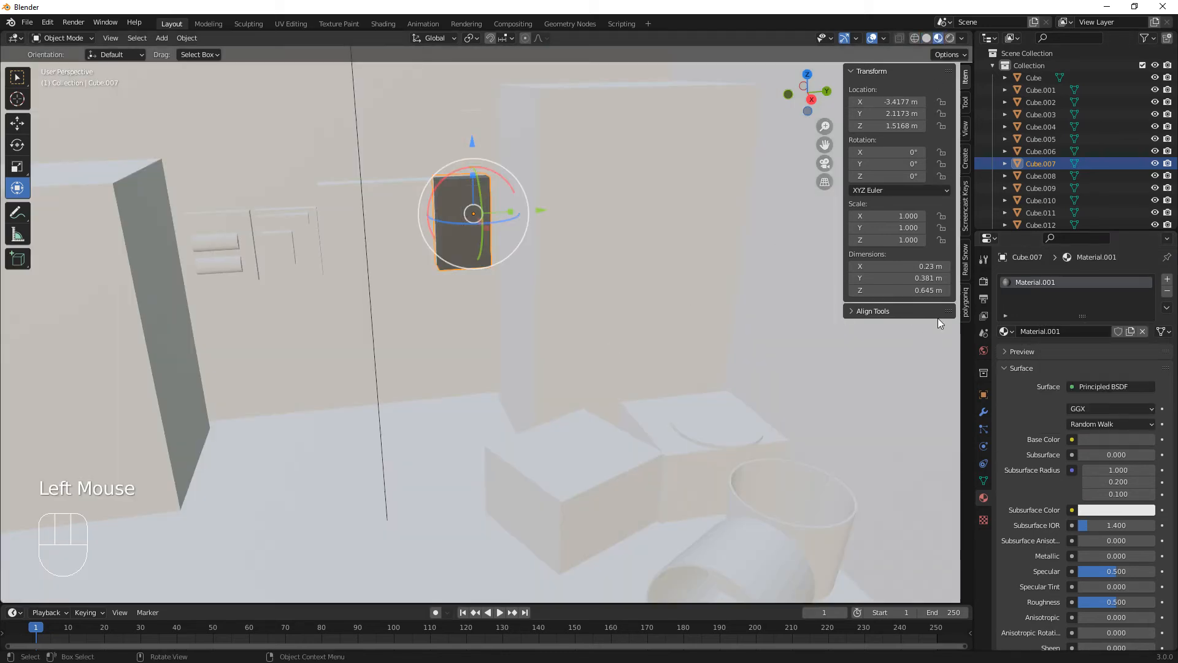
# Step: Apply the dark grey panel material to the other two large wall panels beside it
pyautogui.moveTo(1005, 332); pyautogui.dragTo(417, 246)
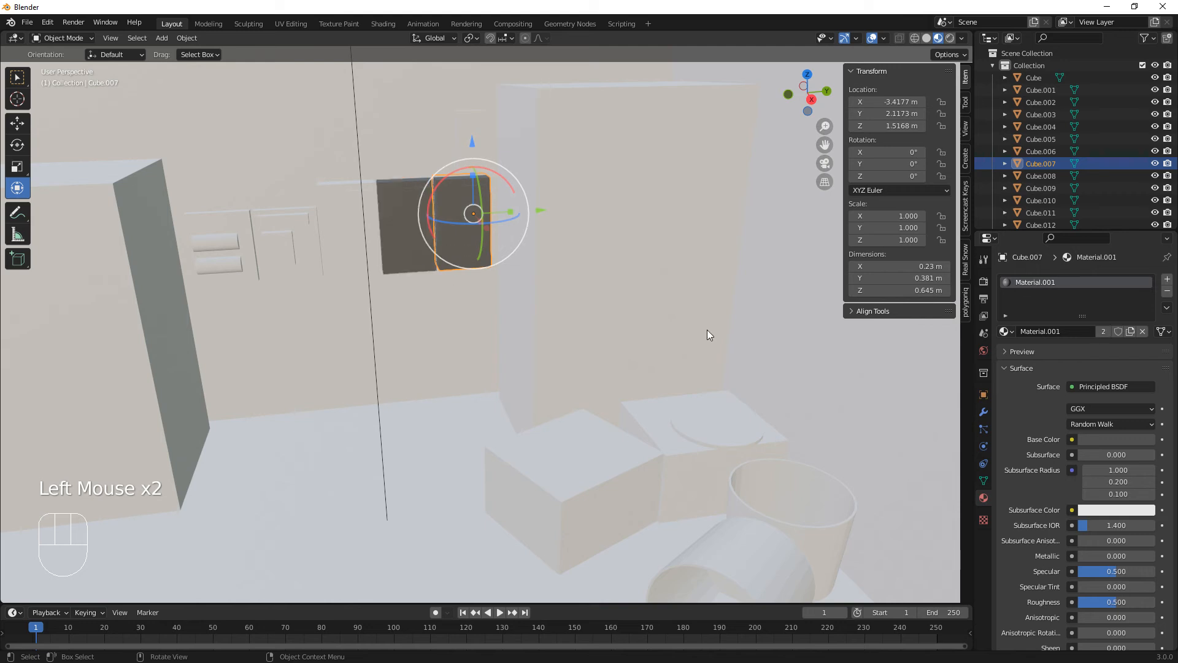
pyautogui.moveTo(1007, 335); pyautogui.dragTo(444, 284)
pyautogui.moveTo(343, 263); pyautogui.dragTo(344, 267)
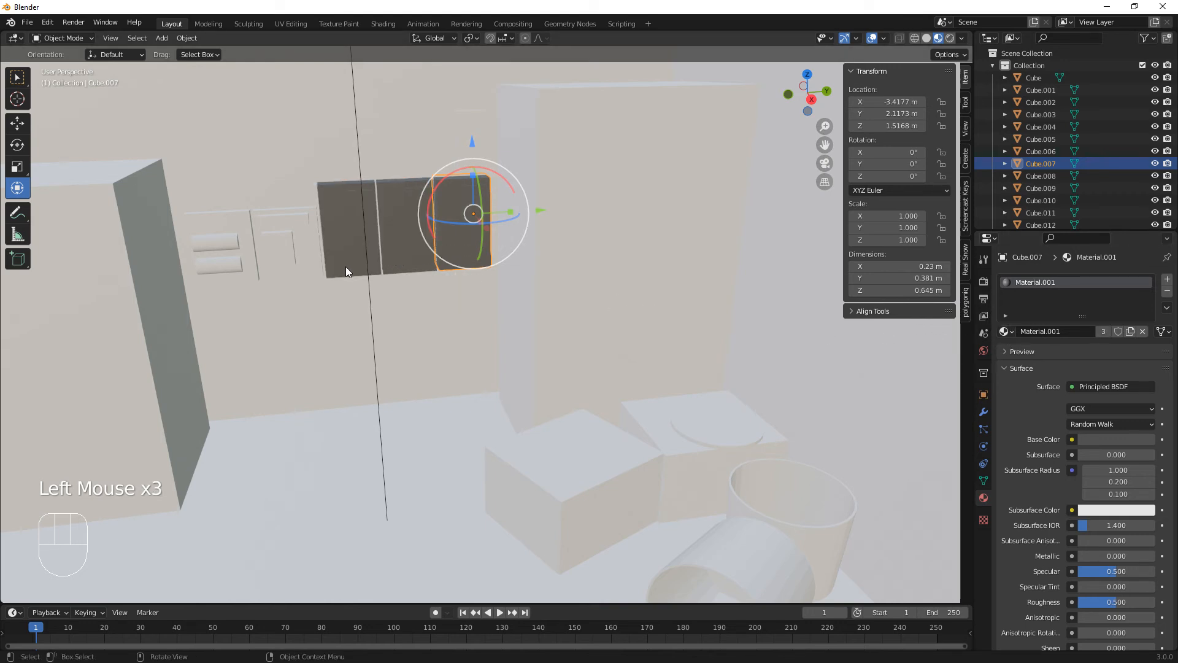
# Step: Create a new material with a near-black base colour on the small box above the large wall panels
pyautogui.click(448, 120)
pyautogui.click(463, 148)
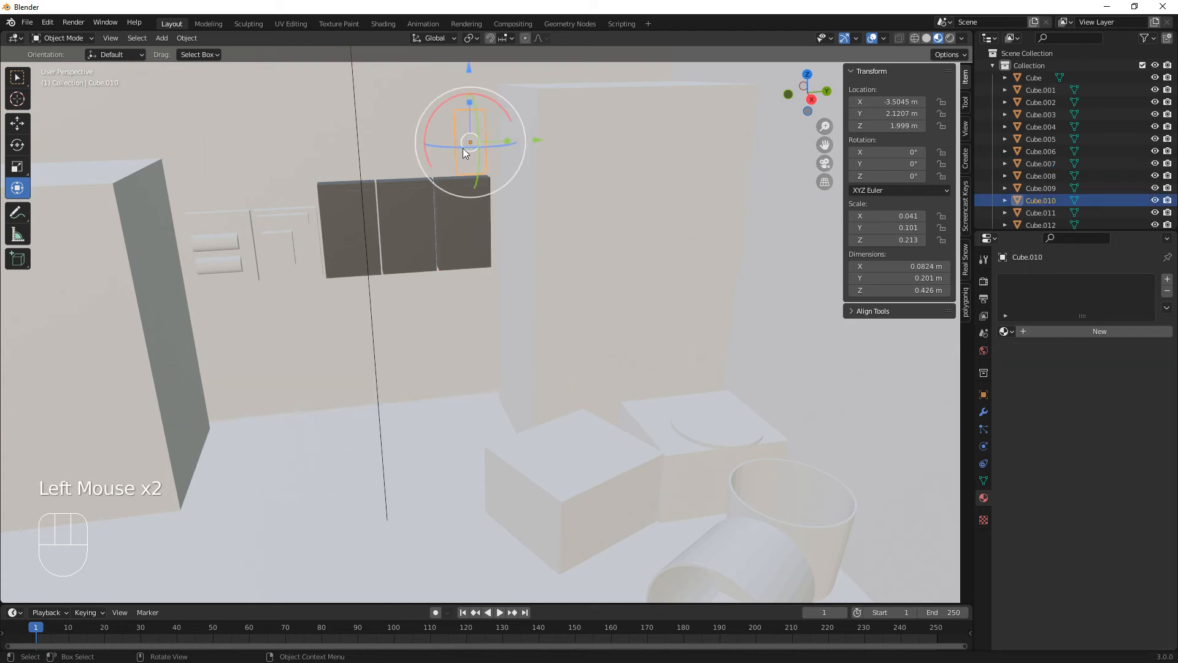
pyautogui.click(1080, 332)
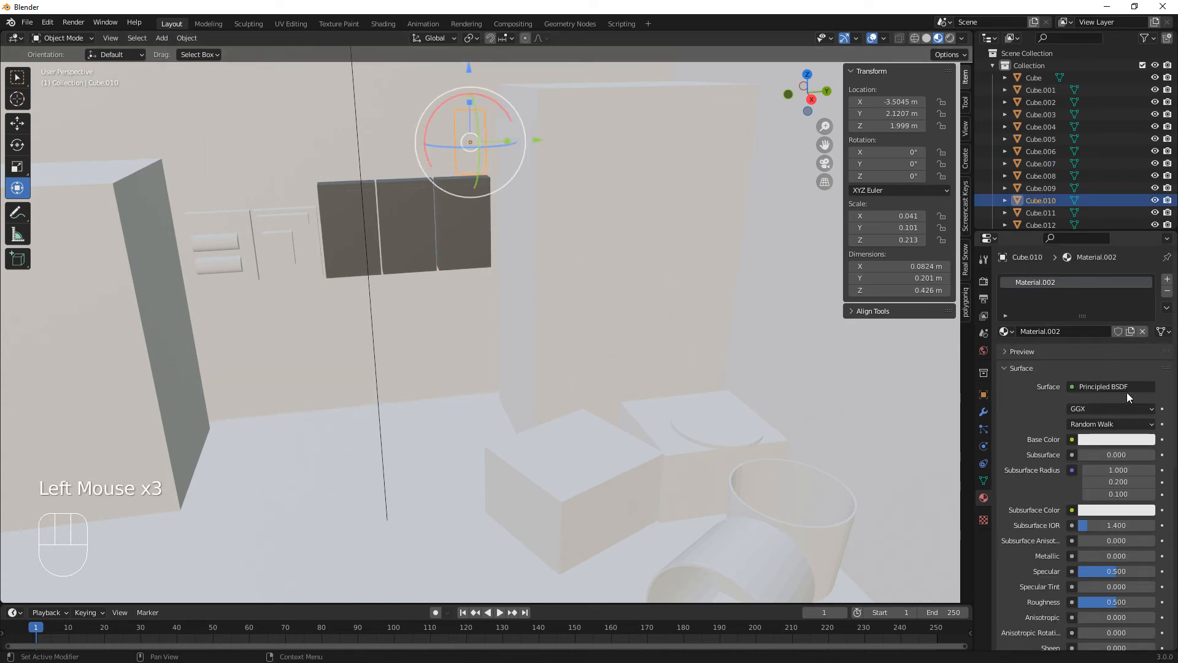
pyautogui.click(1107, 439)
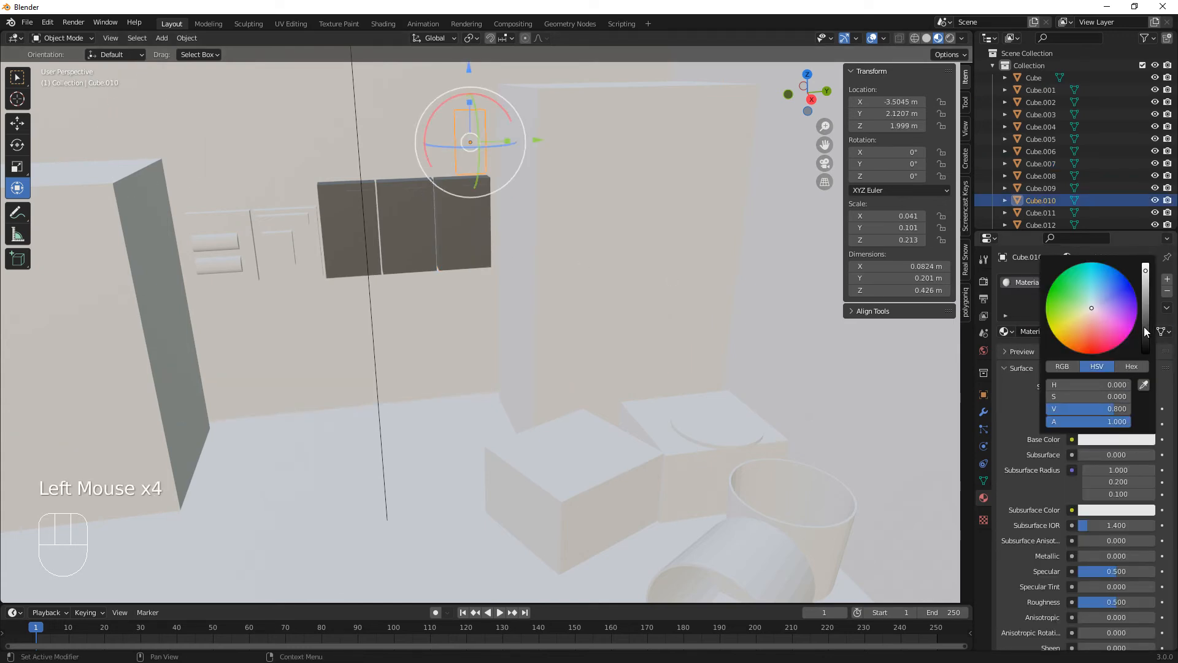
pyautogui.moveTo(1144, 326); pyautogui.dragTo(1151, 351)
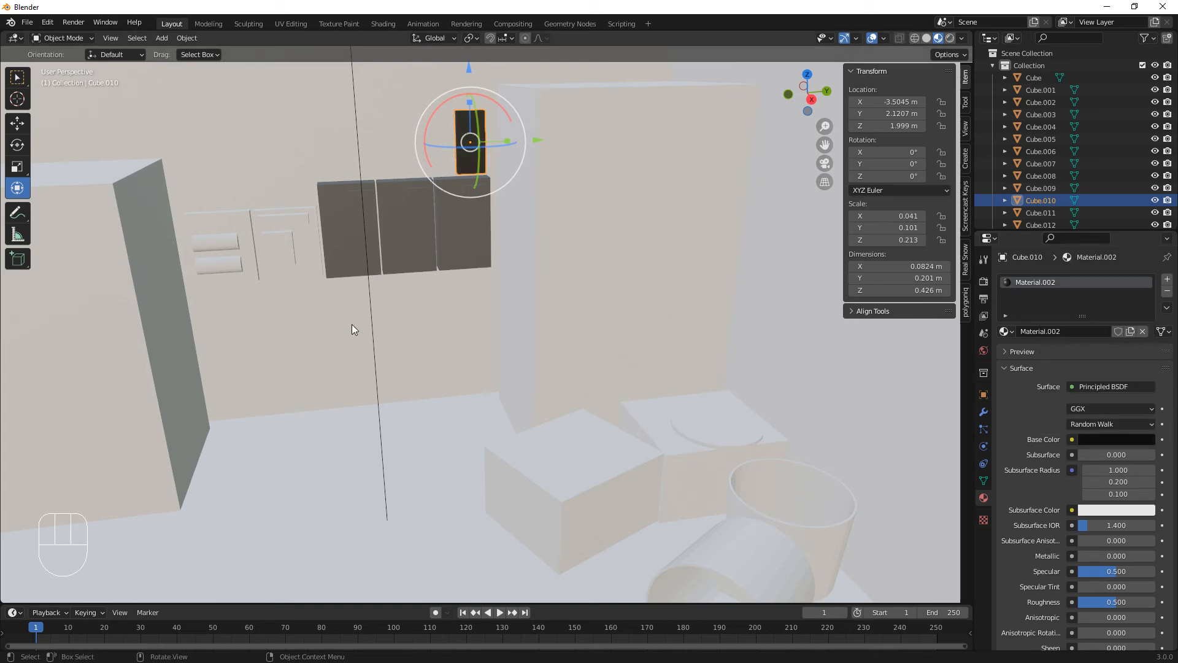
# Step: Apply the small box's near-black material to the backplate of the wall panel with two flat inserts
pyautogui.click(314, 276)
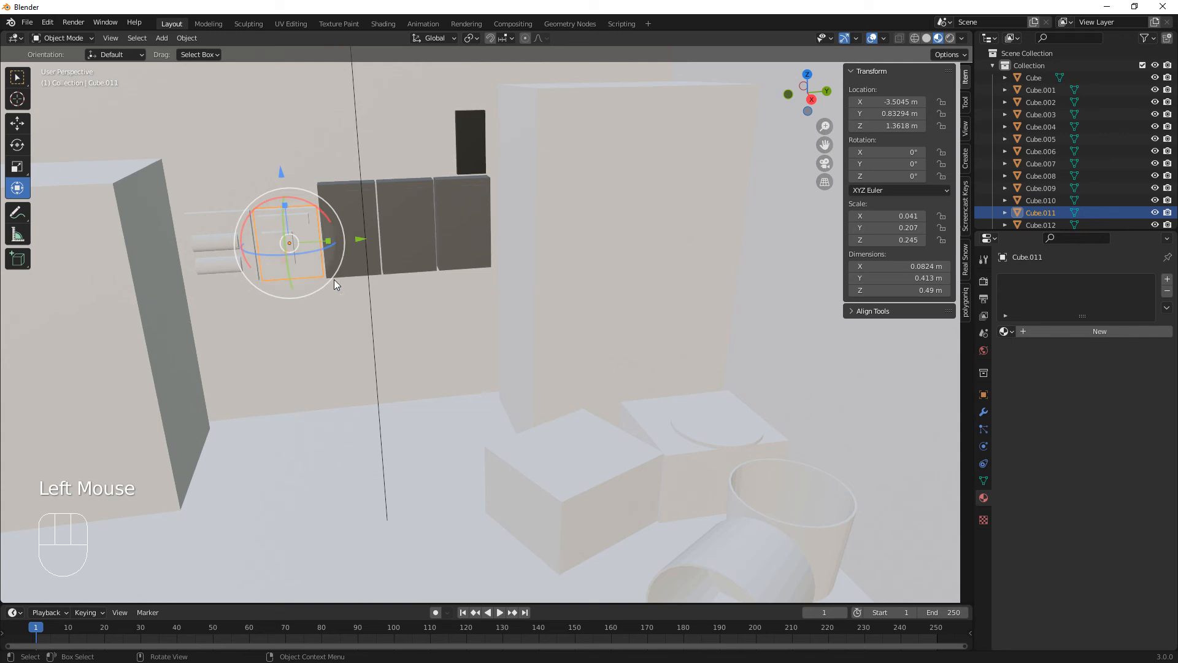
pyautogui.click(479, 150)
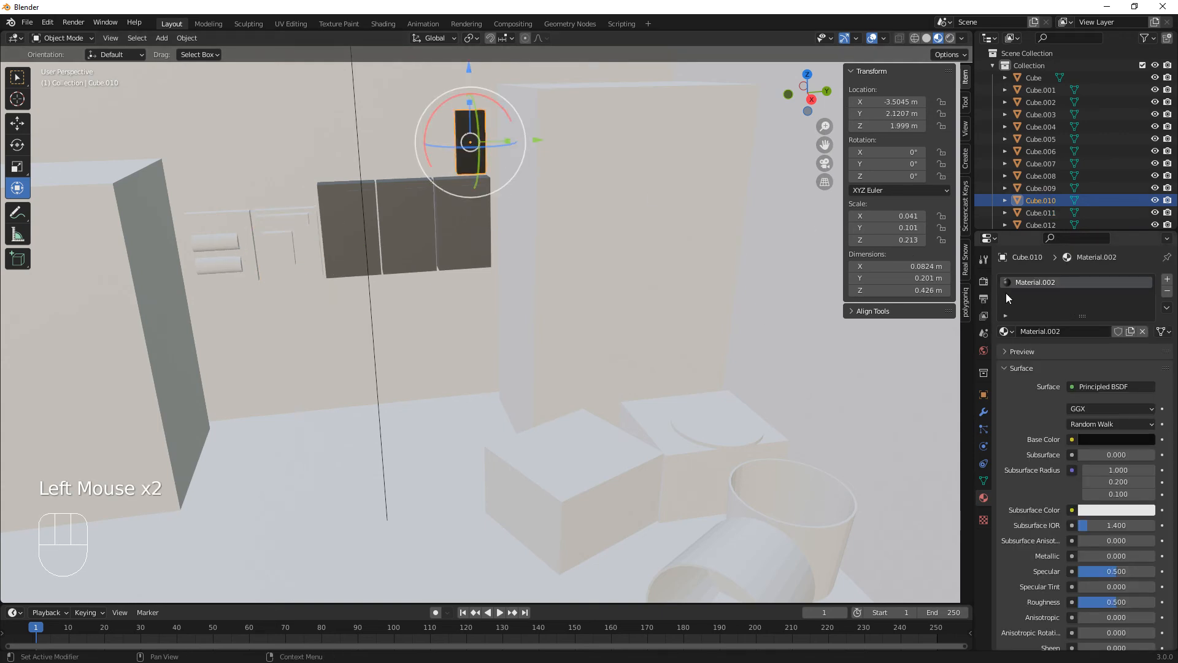
pyautogui.moveTo(1006, 332); pyautogui.dragTo(421, 254)
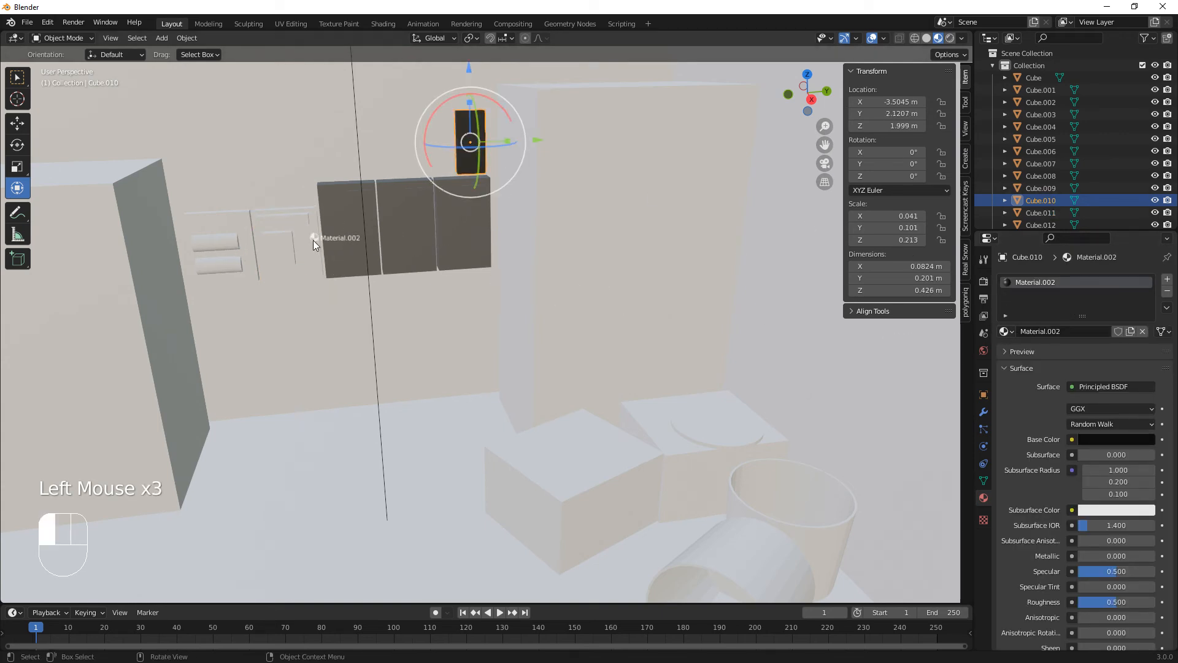
pyautogui.moveTo(313, 240); pyautogui.dragTo(317, 245)
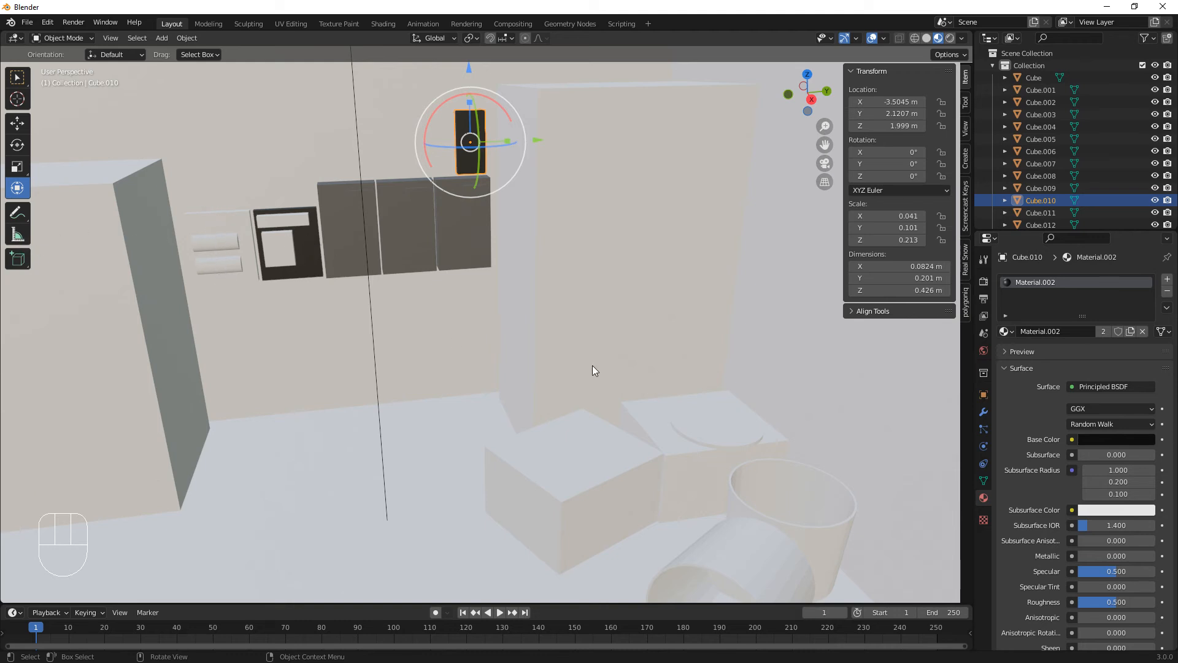
# Step: Give the front floor box a new brown material at about hue 0.052 and saturation 0.686, and apply it to the box behind it
pyautogui.keyDown('shift'); pyautogui.moveTo(655, 468); pyautogui.dragTo(589, 344, button='middle'); pyautogui.keyUp('shift')
pyautogui.click(519, 333)
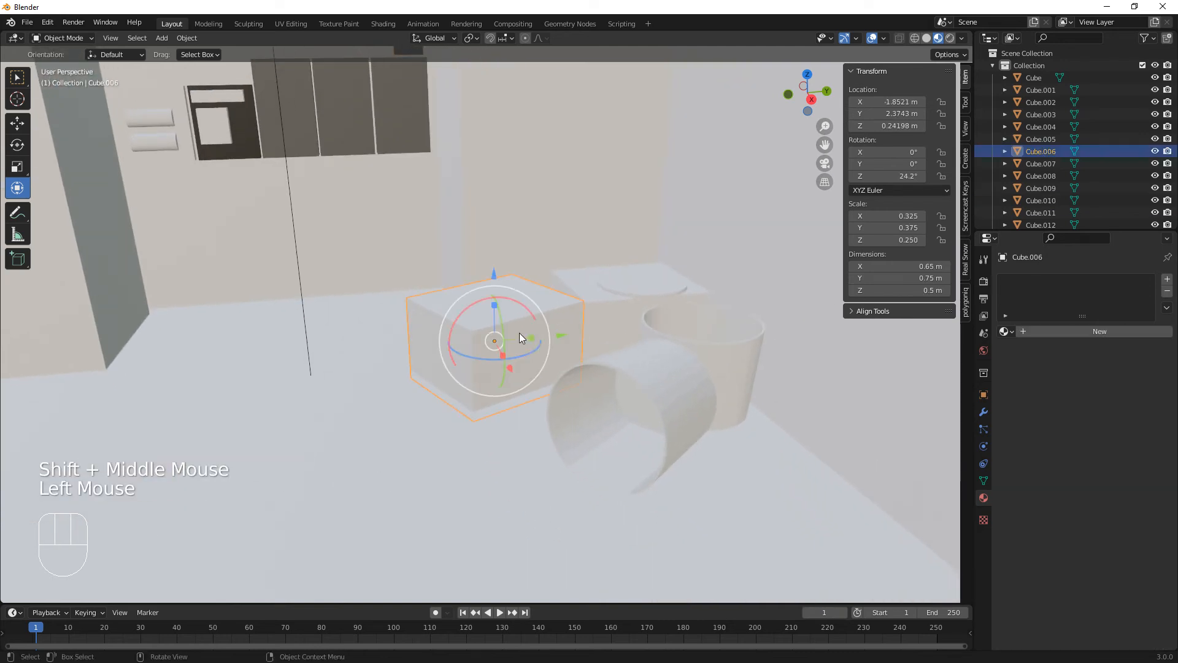
pyautogui.click(1054, 324)
pyautogui.click(1054, 329)
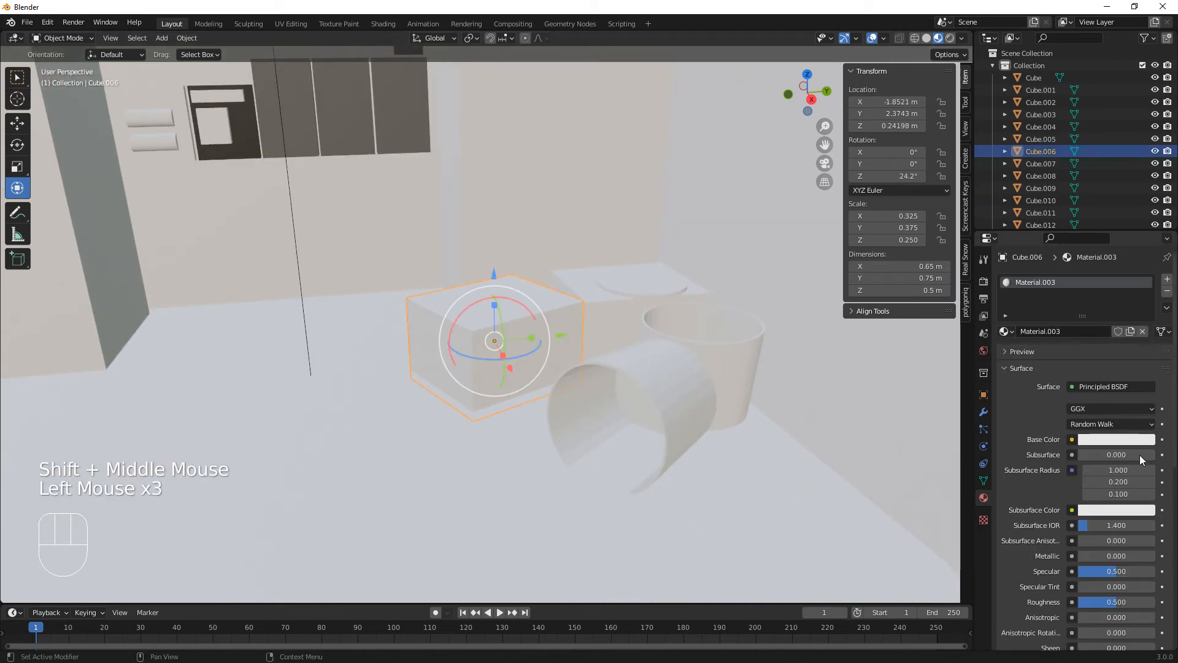
pyautogui.click(1115, 440)
pyautogui.click(1085, 325)
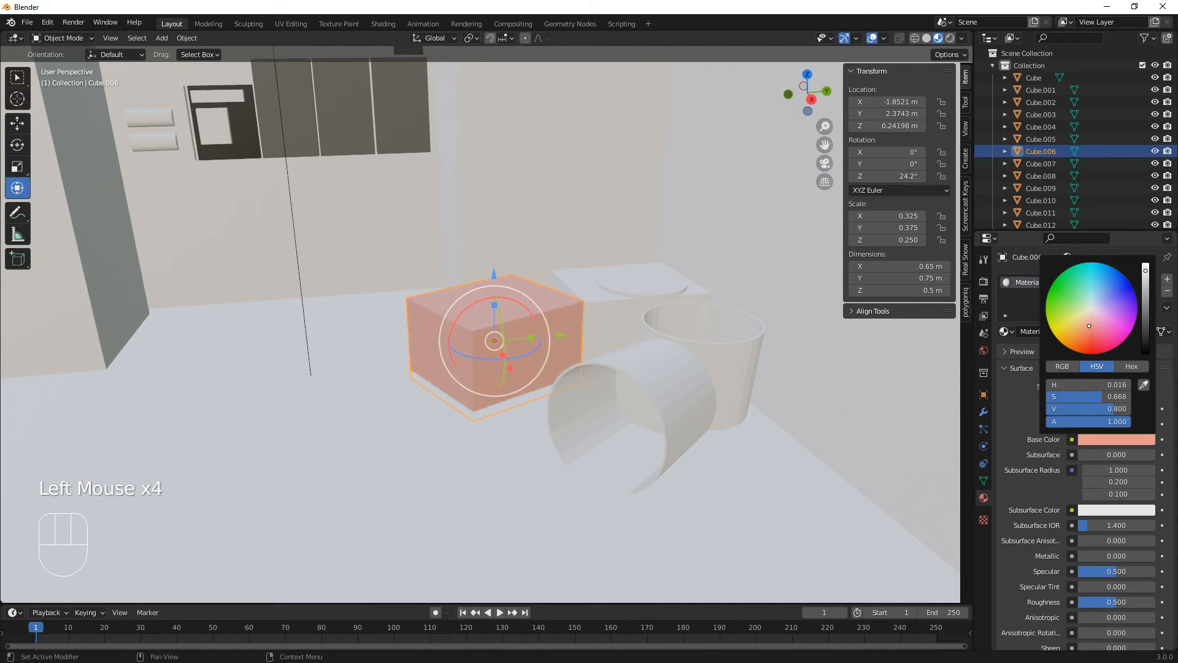
pyautogui.moveTo(1084, 324); pyautogui.dragTo(1084, 325)
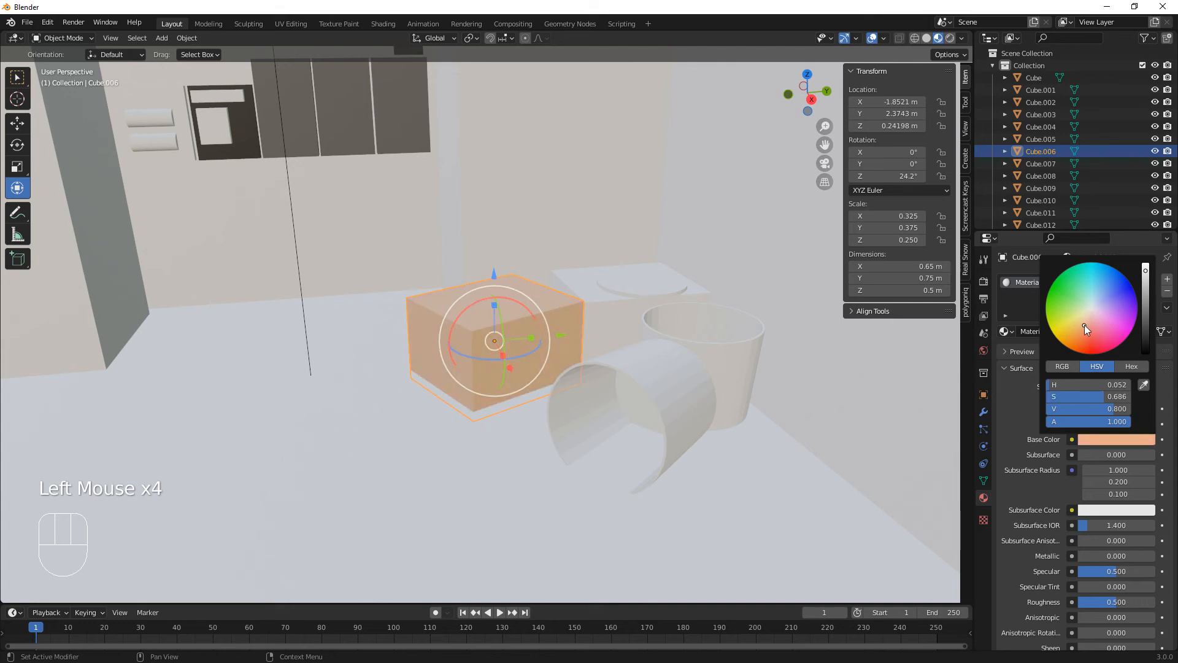
pyautogui.click(1145, 304)
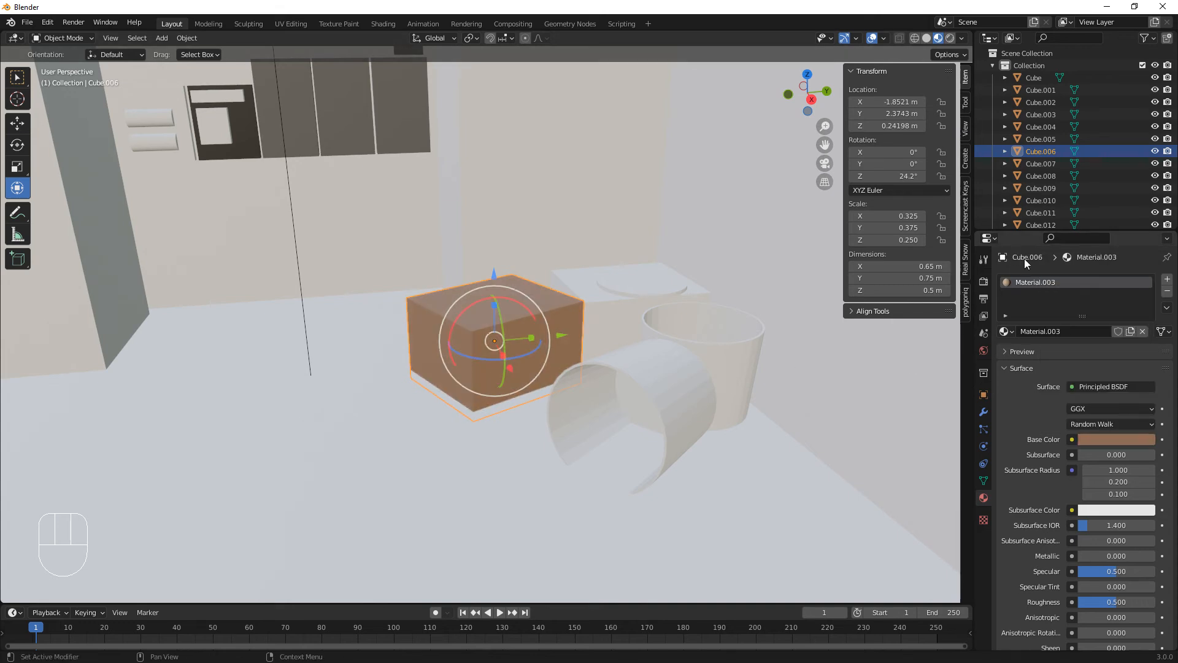
pyautogui.moveTo(1004, 333); pyautogui.dragTo(591, 319)
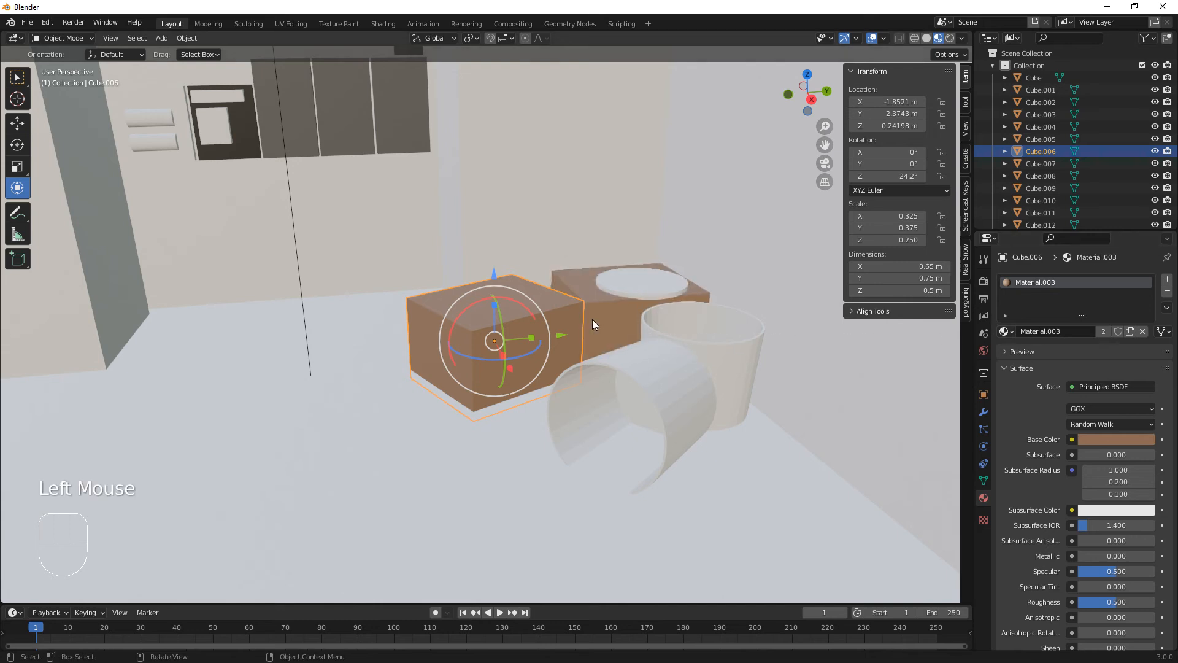
# Step: Give the round disc on the rear box a new red material with hue 0.997 and saturation 0.984
pyautogui.click(654, 293)
pyautogui.click(1051, 333)
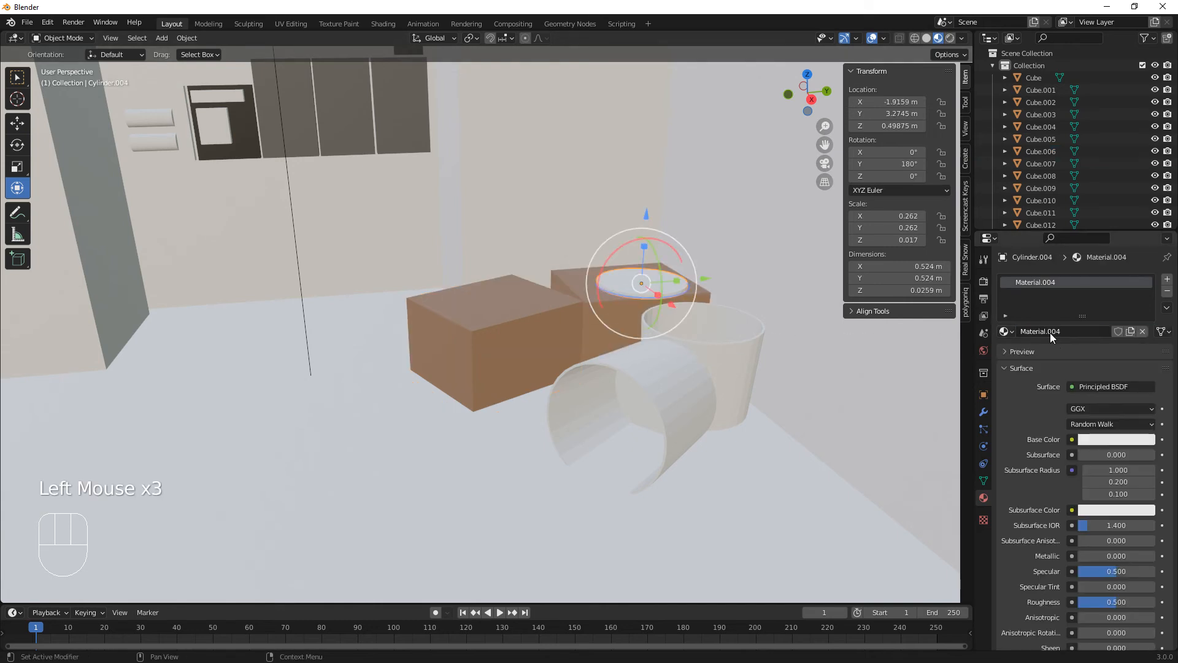
pyautogui.click(1103, 439)
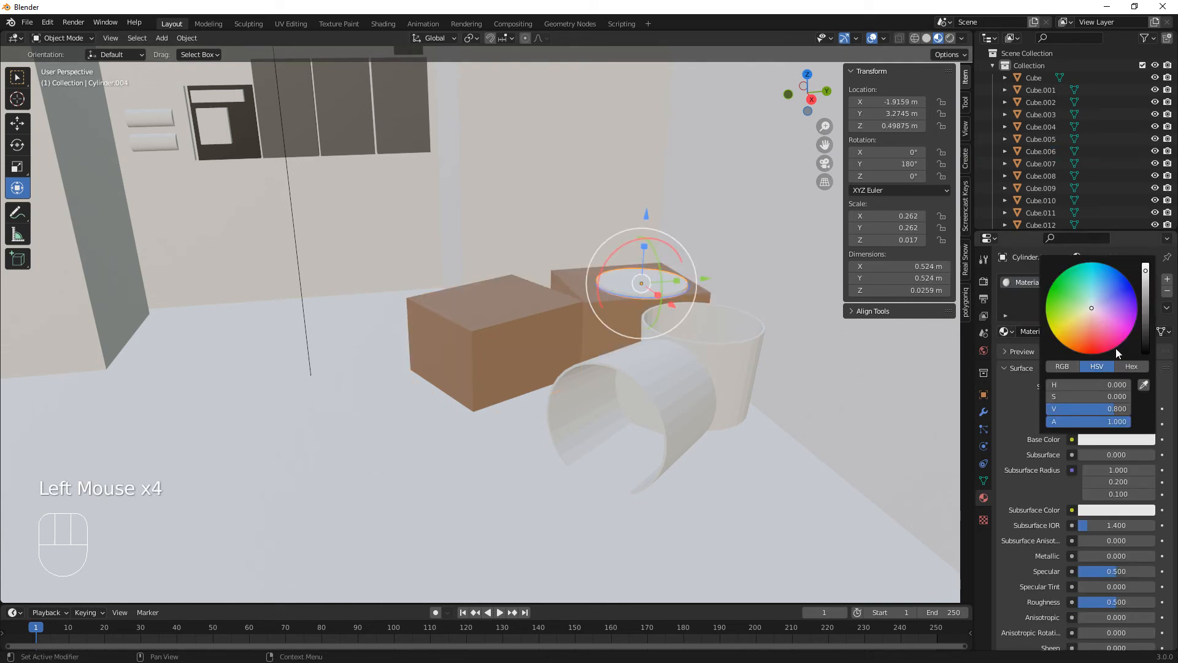
pyautogui.moveTo(1099, 345); pyautogui.dragTo(1094, 348)
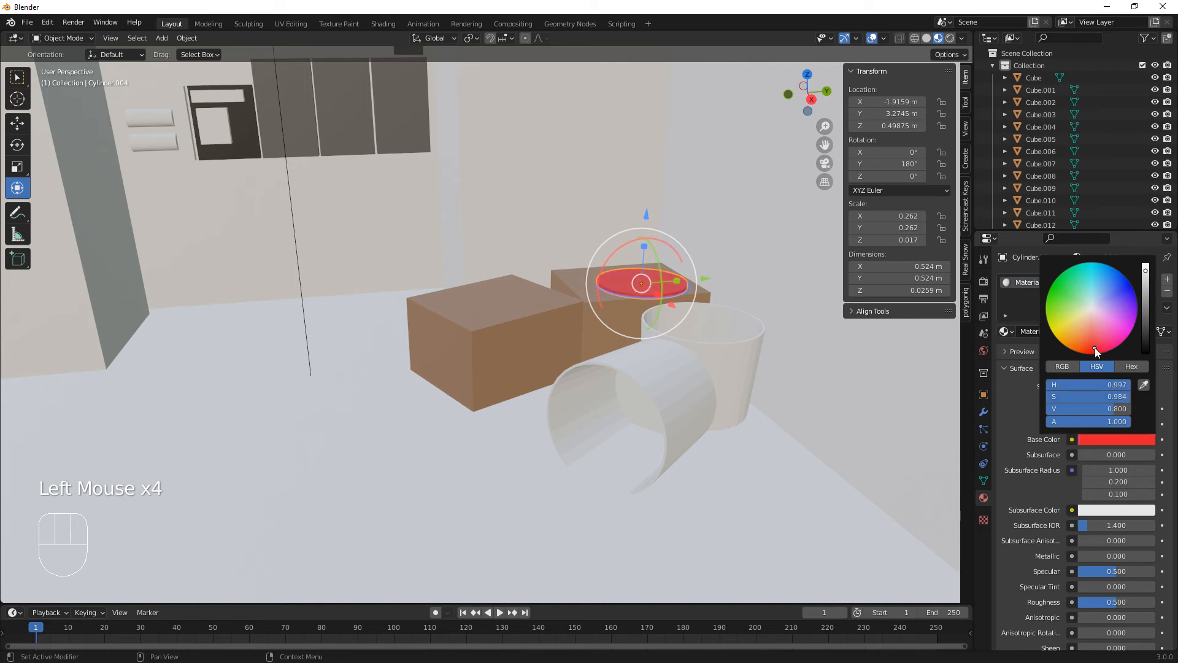
pyautogui.moveTo(743, 466); pyautogui.dragTo(734, 496, button='middle')
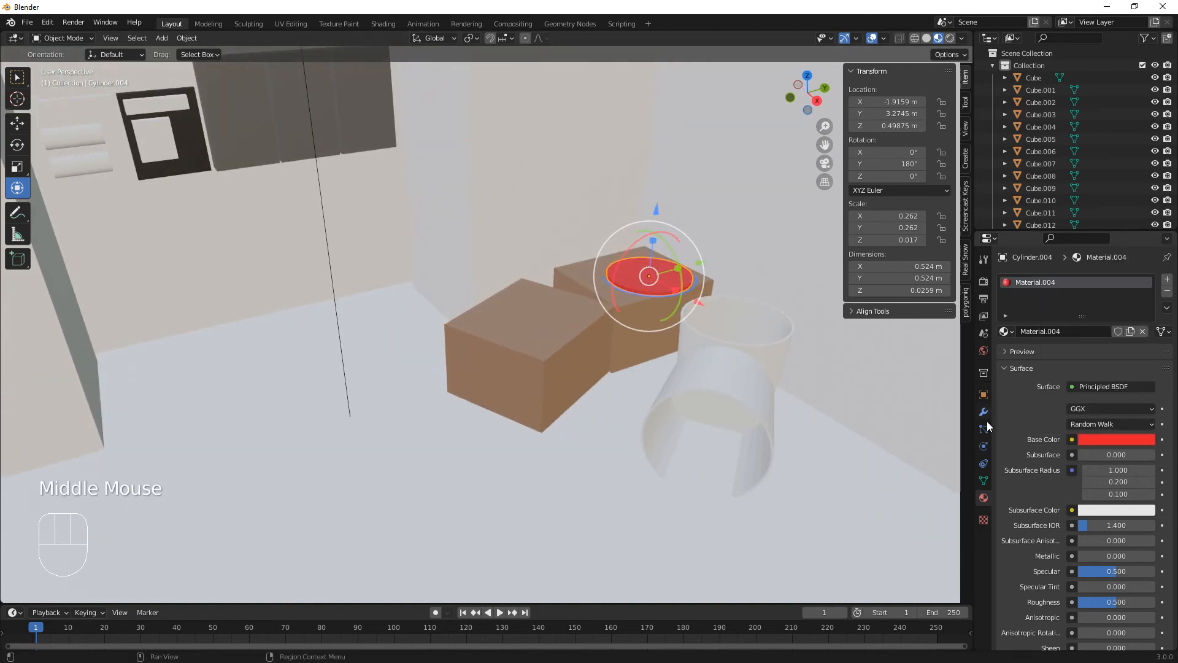
pyautogui.moveTo(1007, 332); pyautogui.dragTo(733, 432)
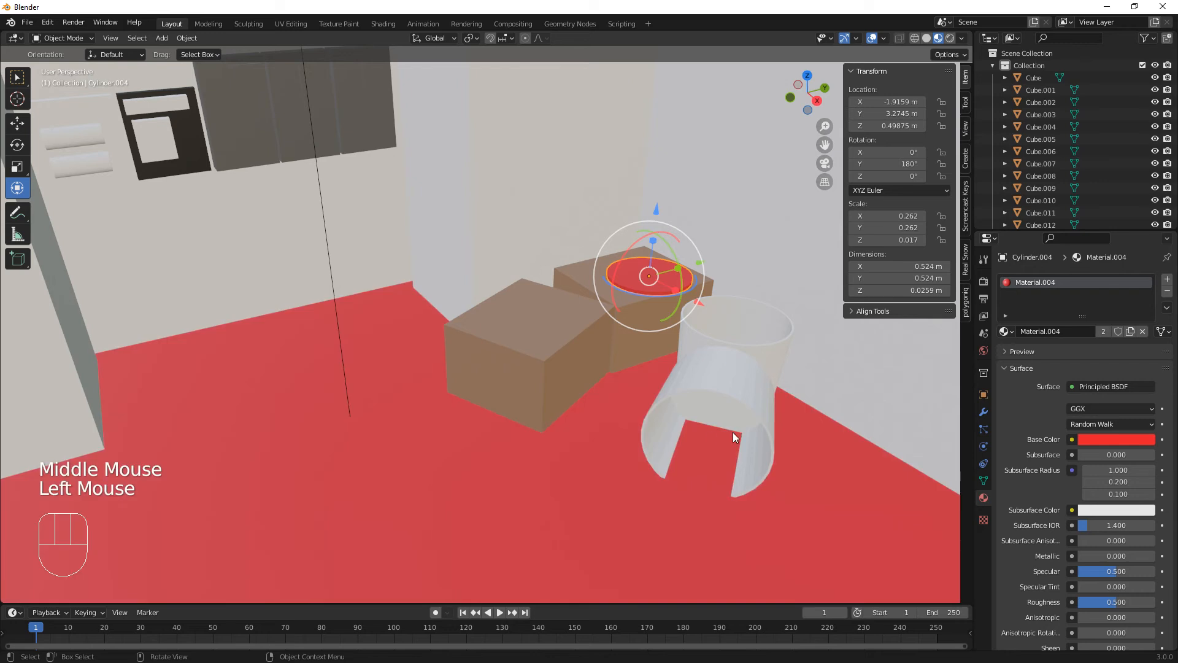
pyautogui.hotkey('ctrl', 'z')
# Step: Raise the two flat discs lying at floor level to a Z location of about 0.08 m
pyautogui.moveTo(761, 455); pyautogui.dragTo(712, 381, button='middle')
pyautogui.click(730, 275)
pyautogui.keyDown('shift'); pyautogui.click(583, 300); pyautogui.keyUp('shift')
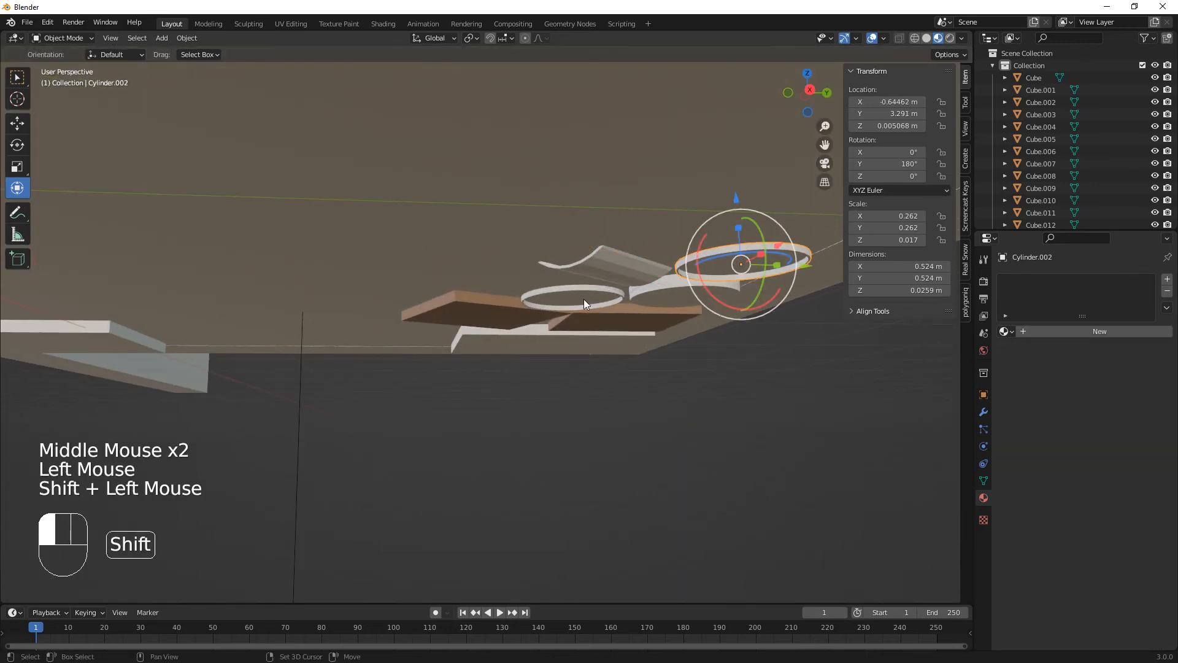
pyautogui.moveTo(584, 300); pyautogui.dragTo(653, 422, button='middle')
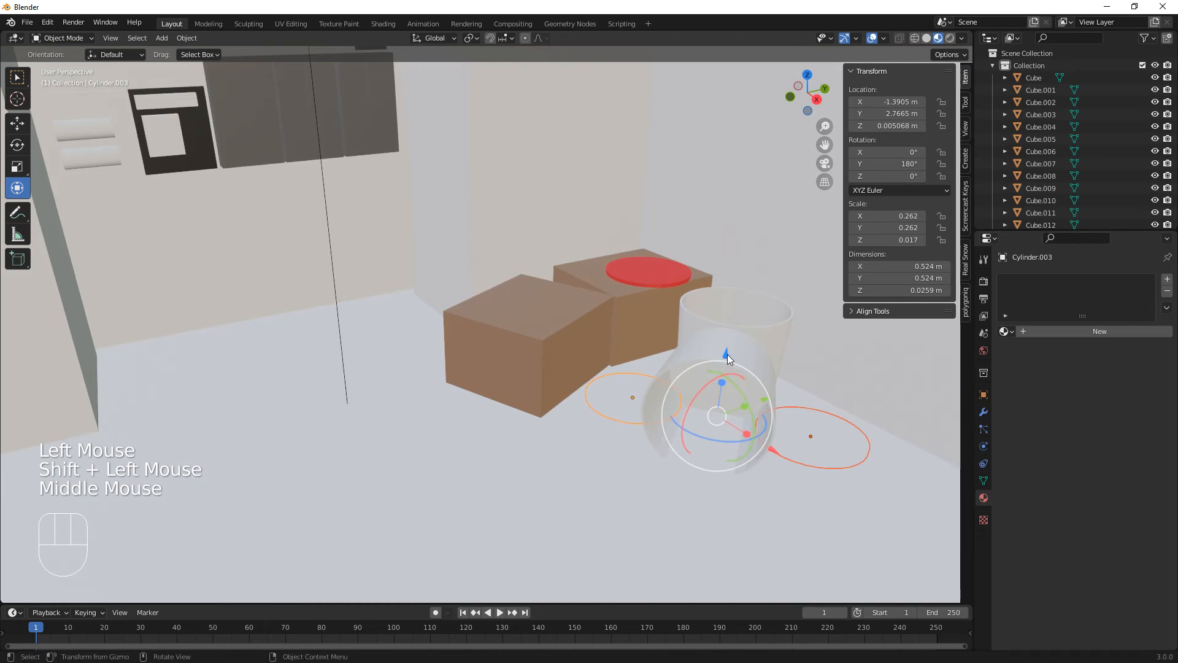
pyautogui.moveTo(729, 359); pyautogui.dragTo(724, 334)
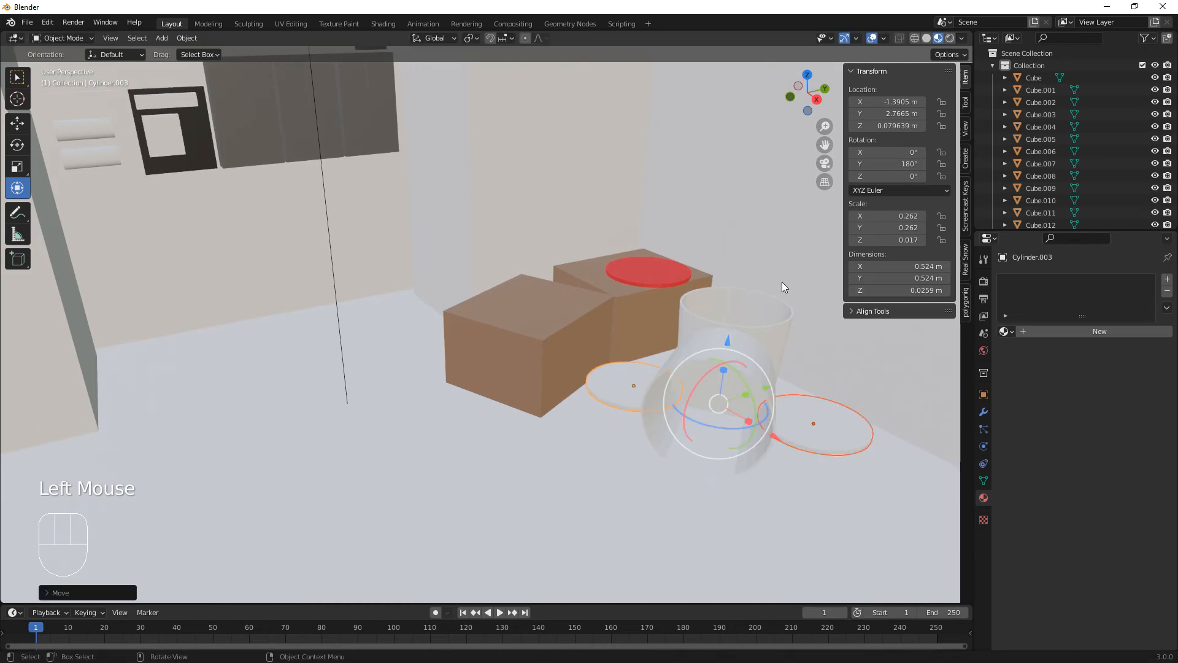
# Step: Apply the red material of the disc on the rear box to both floor discs
pyautogui.click(657, 278)
pyautogui.moveTo(1004, 331); pyautogui.dragTo(634, 388)
pyautogui.moveTo(1022, 332); pyautogui.dragTo(811, 436)
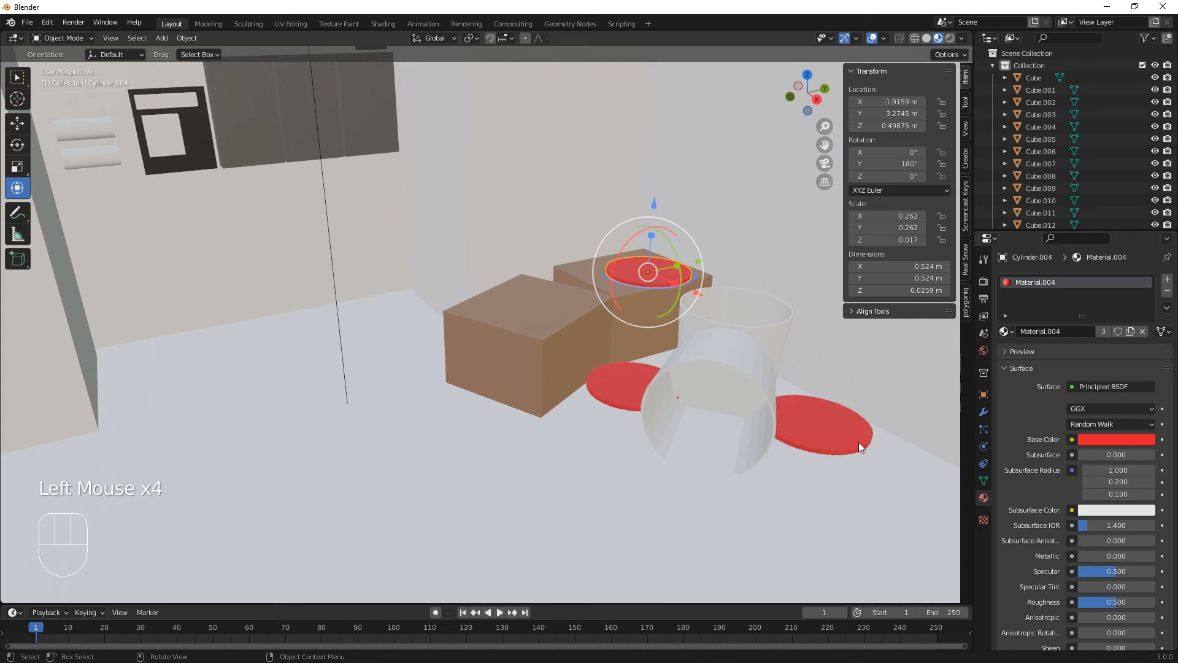
# Step: Give the tipped bin a new grey material with value about 0.54 and apply it to the upright bin
pyautogui.click(707, 370)
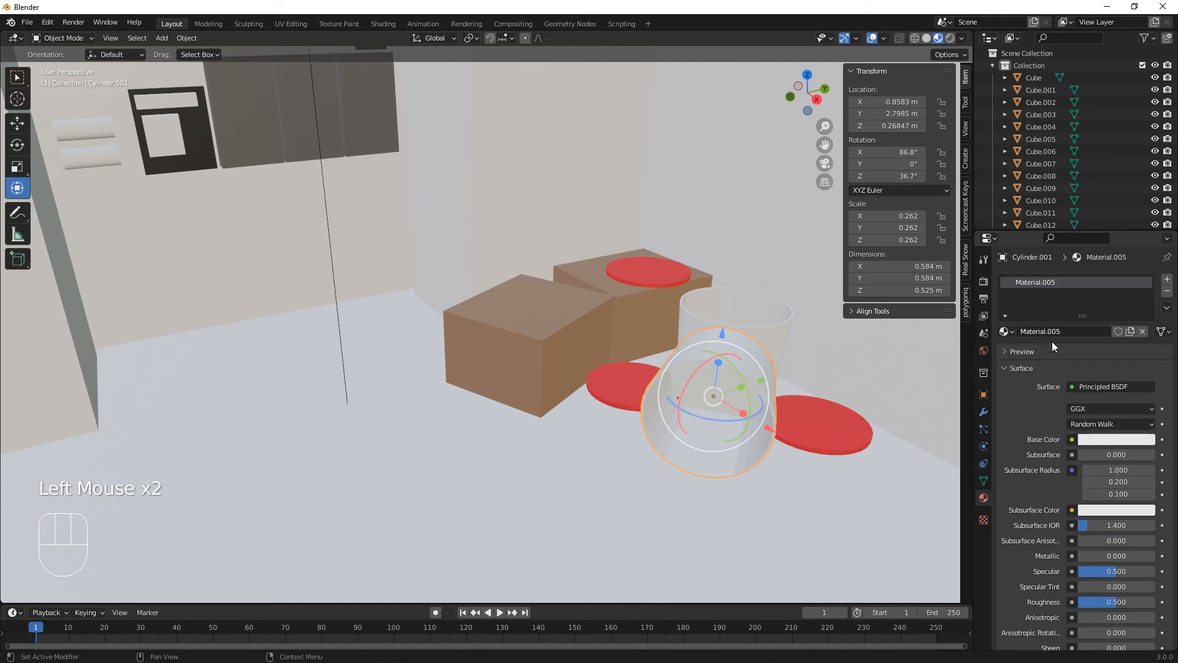
pyautogui.click(1101, 439)
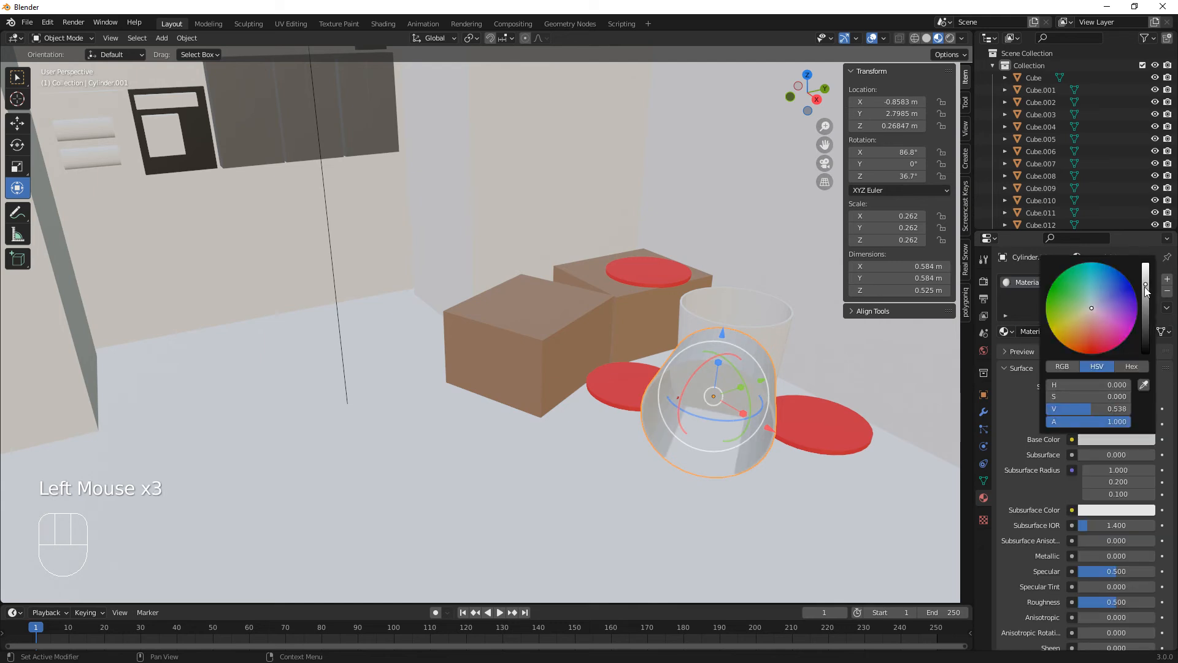
pyautogui.keyDown('shift'); pyautogui.moveTo(845, 492); pyautogui.dragTo(798, 454, button='middle'); pyautogui.keyUp('shift')
pyautogui.click(1005, 334)
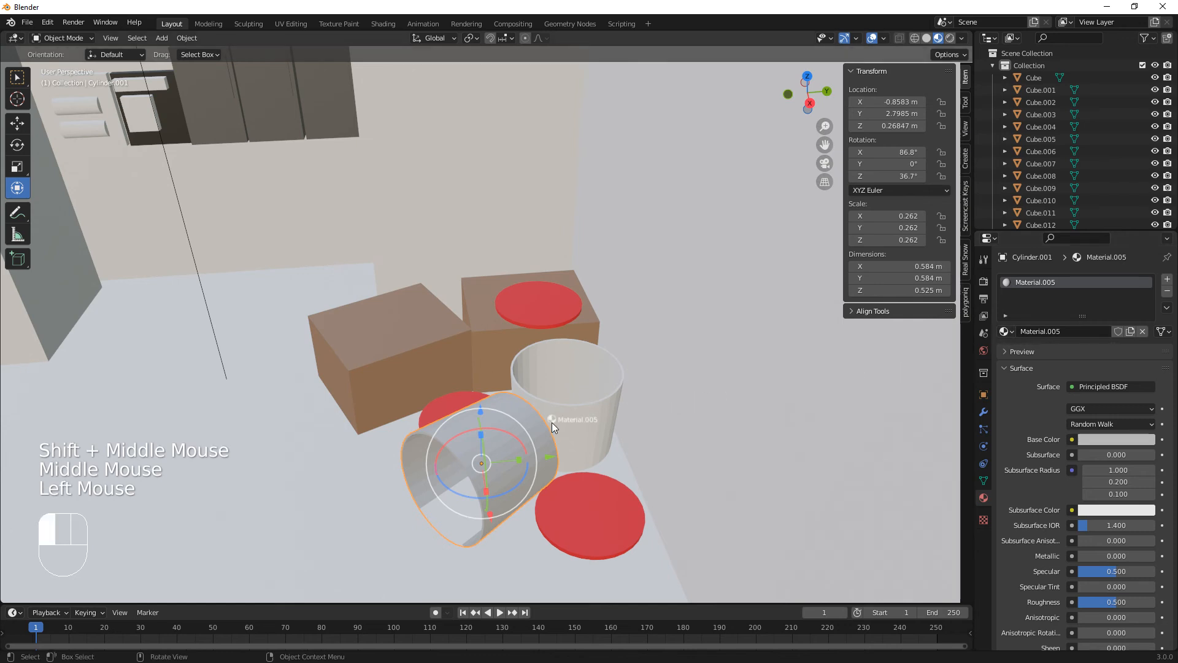
# Step: Raise both bins together slightly, bringing the upright bin to a Z location of about 0.303 m
pyautogui.moveTo(598, 488); pyautogui.dragTo(614, 441, button='middle')
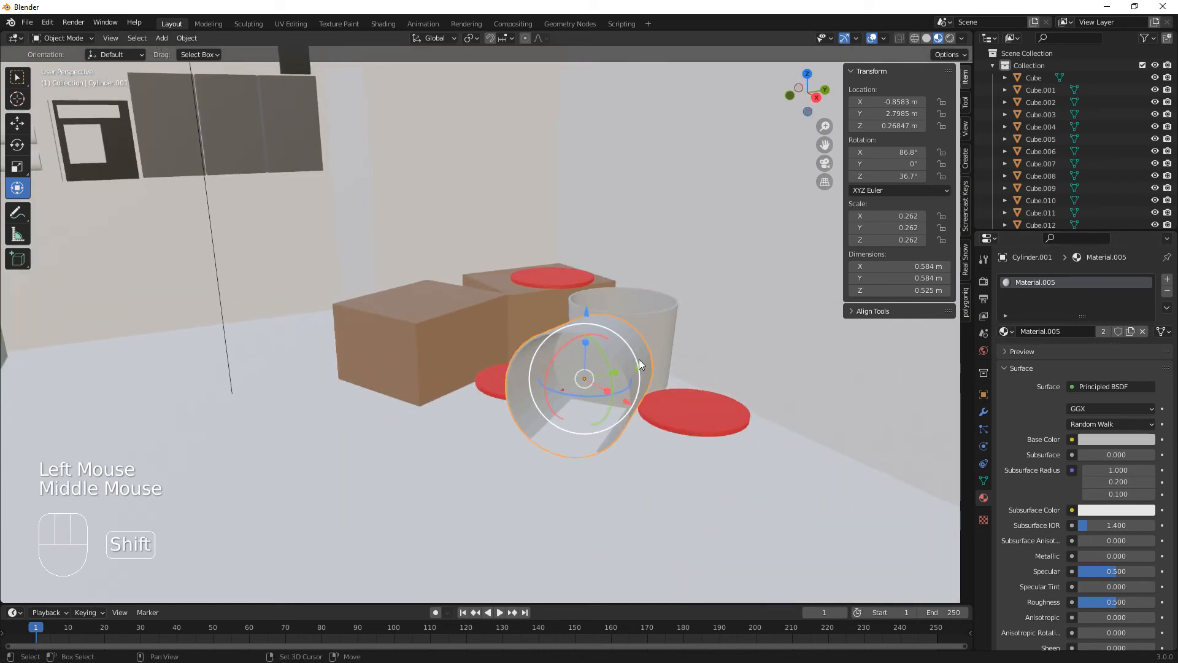
pyautogui.keyDown('shift'); pyautogui.click(653, 336); pyautogui.keyUp('shift')
pyautogui.moveTo(617, 296); pyautogui.dragTo(608, 279)
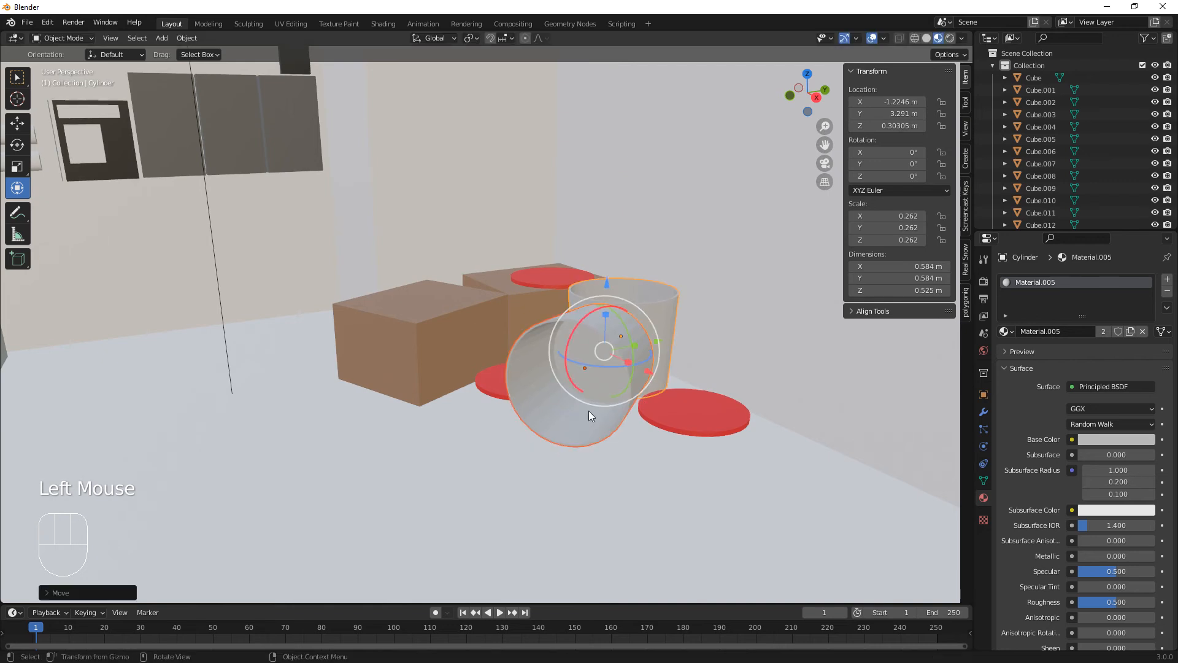
# Step: Examine the coloured room from several angles and preview it in rendered shading
pyautogui.moveTo(588, 411); pyautogui.dragTo(591, 502, button='middle')
pyautogui.keyDown('shift'); pyautogui.scroll(-2, 589, 503); pyautogui.keyUp('shift')
pyautogui.scroll(-1, 619, 507)
pyautogui.scroll(1, 592, 492)
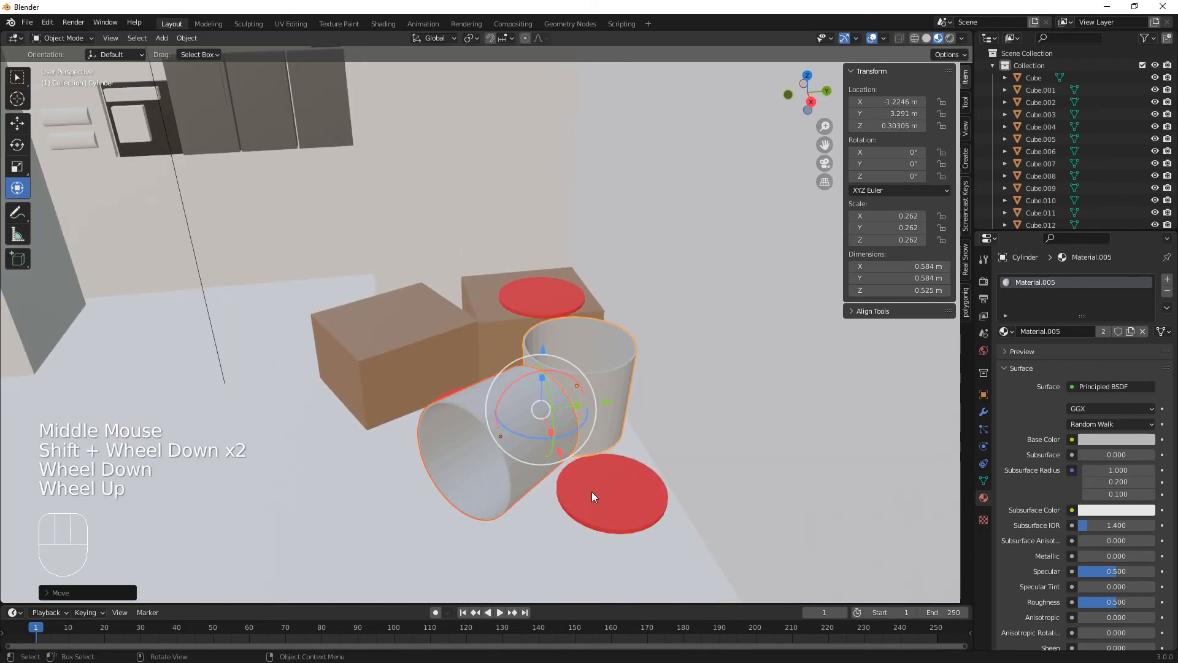
pyautogui.scroll(-2, 499, 468)
pyautogui.keyDown('shift'); pyautogui.moveTo(494, 466); pyautogui.dragTo(555, 499, button='middle'); pyautogui.keyUp('shift')
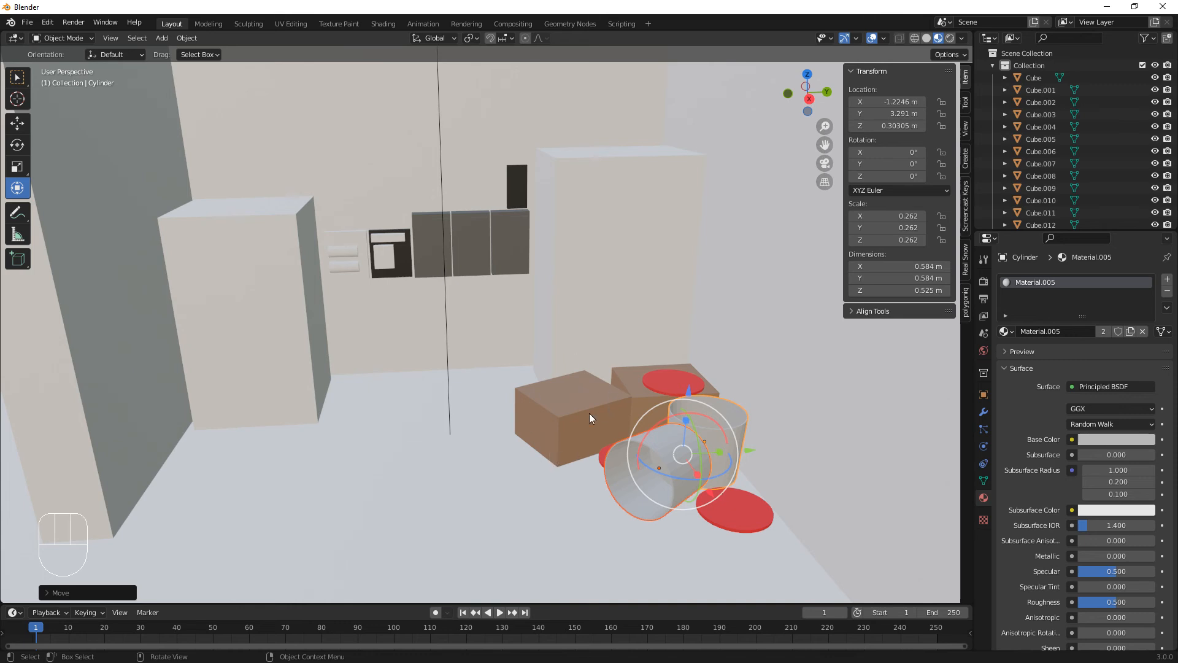
pyautogui.moveTo(589, 413)
pyautogui.keyDown('shift'); pyautogui.mouseDown(button='middle')
pyautogui.moveTo(511, 467)
pyautogui.moveTo(537, 451)
pyautogui.moveTo(532, 463)
pyautogui.mouseUp(button='middle'); pyautogui.keyUp('shift')
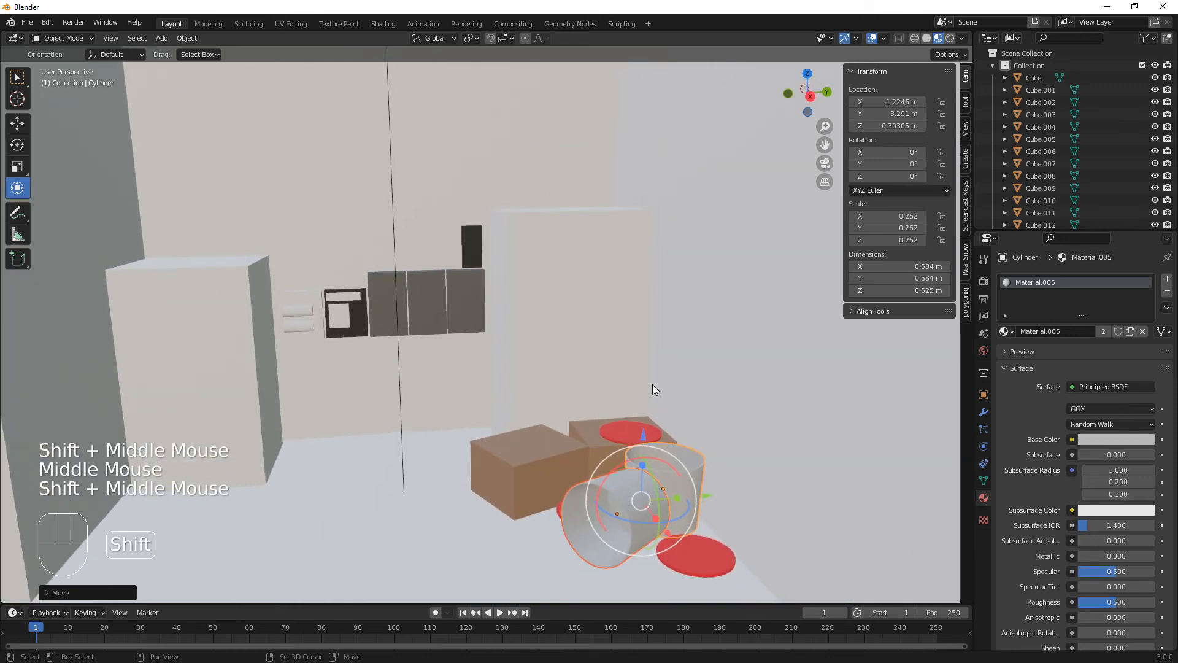
pyautogui.click(950, 39)
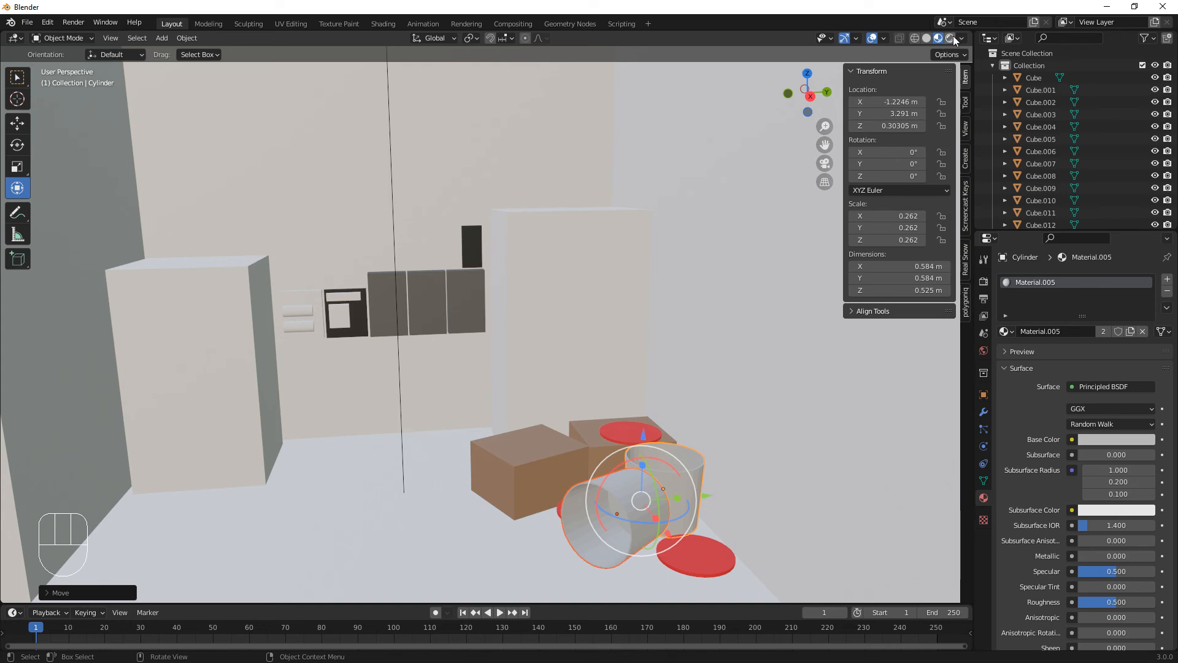
pyautogui.click(953, 38)
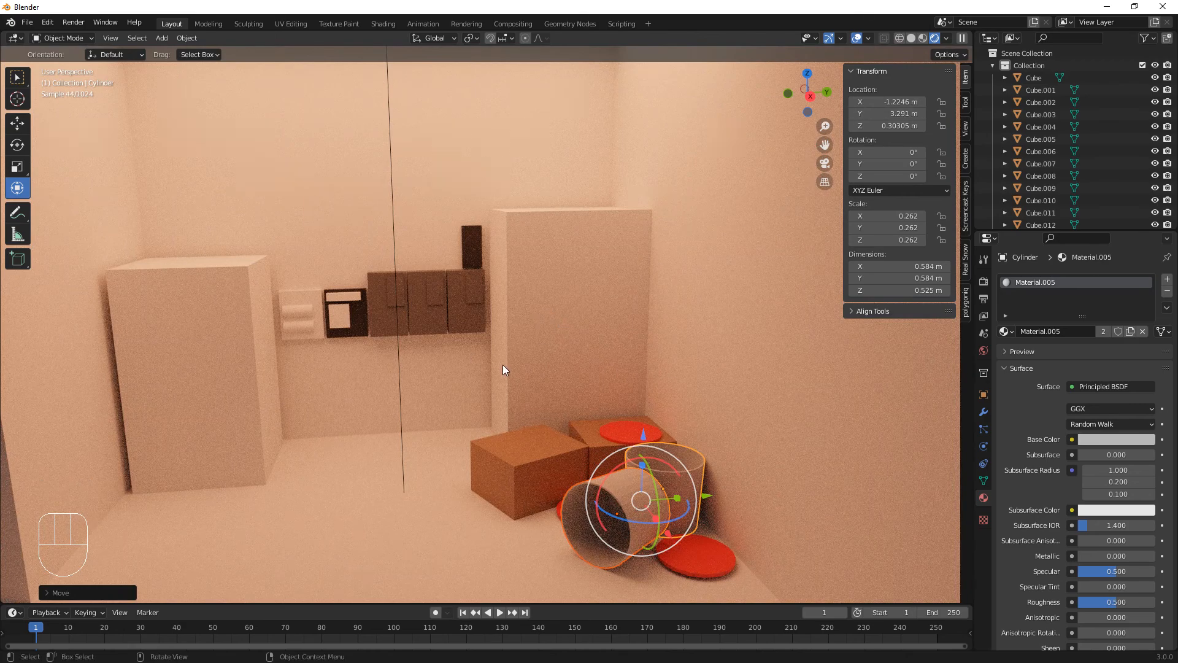
pyautogui.keyDown('shift'); pyautogui.moveTo(502, 364); pyautogui.dragTo(581, 352, button='middle'); pyautogui.keyUp('shift')
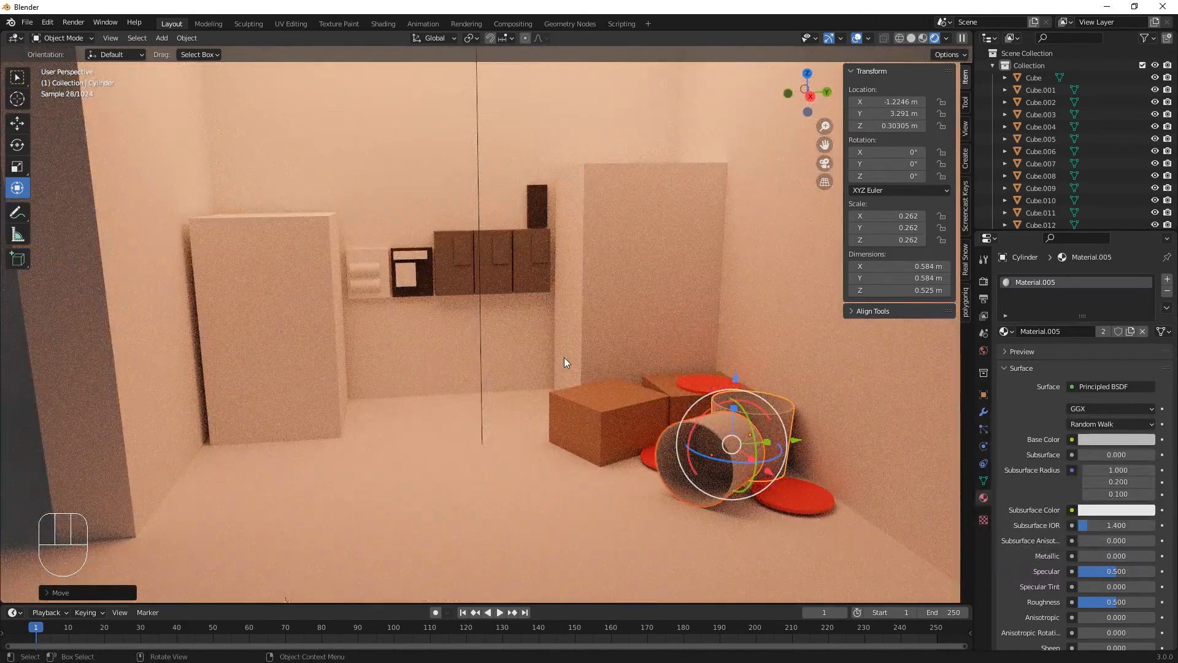
# Step: Lower the two red floor discs together to a Z location of about 0.054 m
pyautogui.click(770, 491)
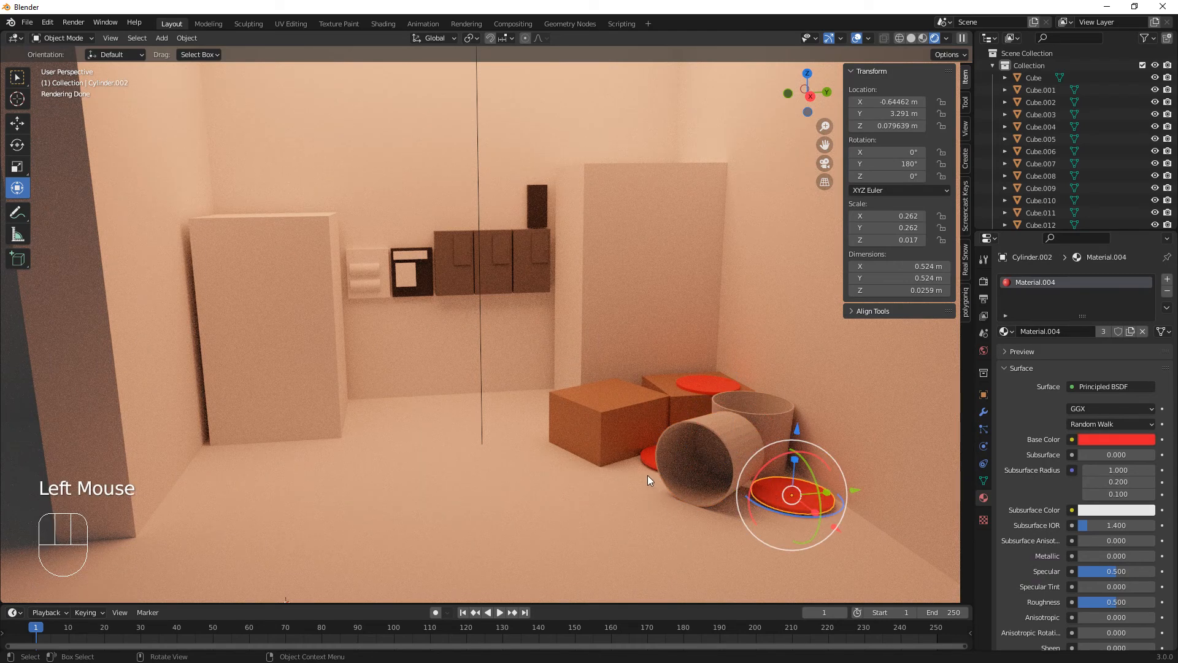
pyautogui.keyDown('shift'); pyautogui.click(646, 459); pyautogui.keyUp('shift')
pyautogui.click(736, 409)
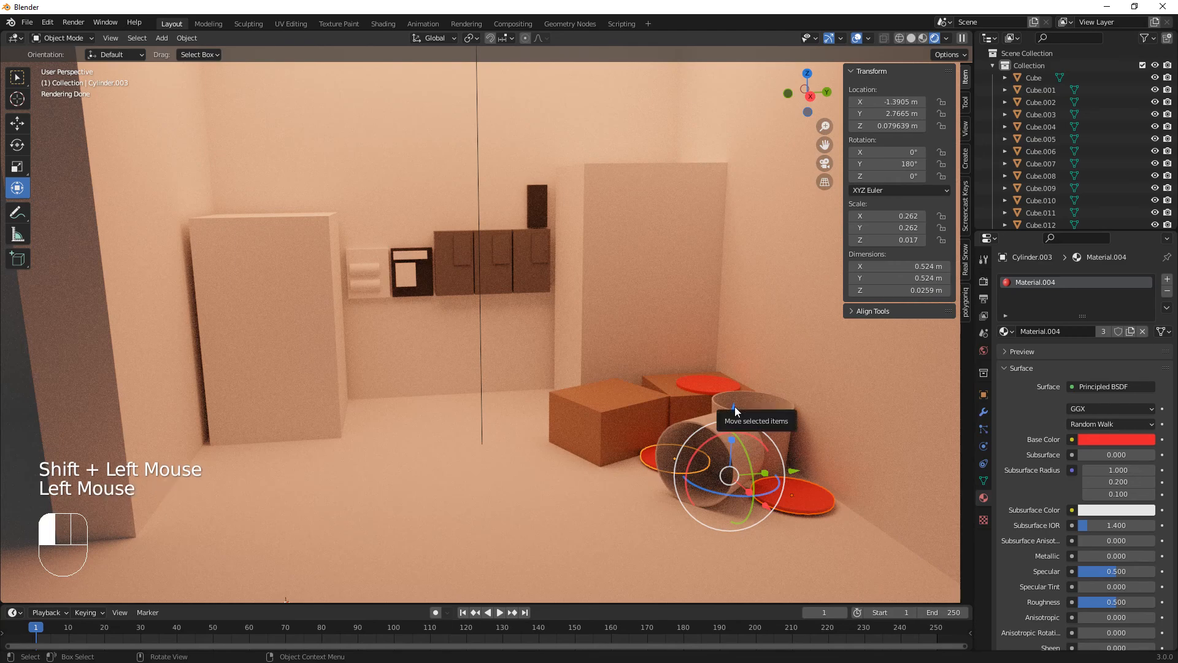
pyautogui.moveTo(735, 406); pyautogui.dragTo(736, 415)
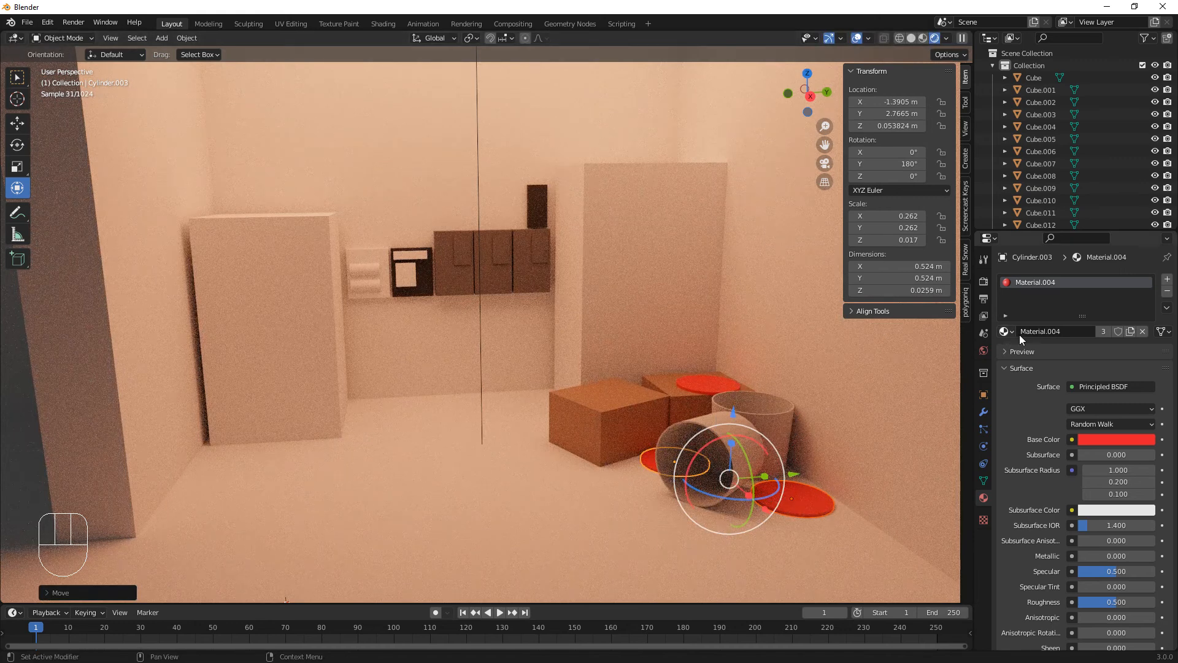
# Step: Enable viewport denoising in the Cycles sampling settings with OptiX as the denoiser
pyautogui.click(985, 282)
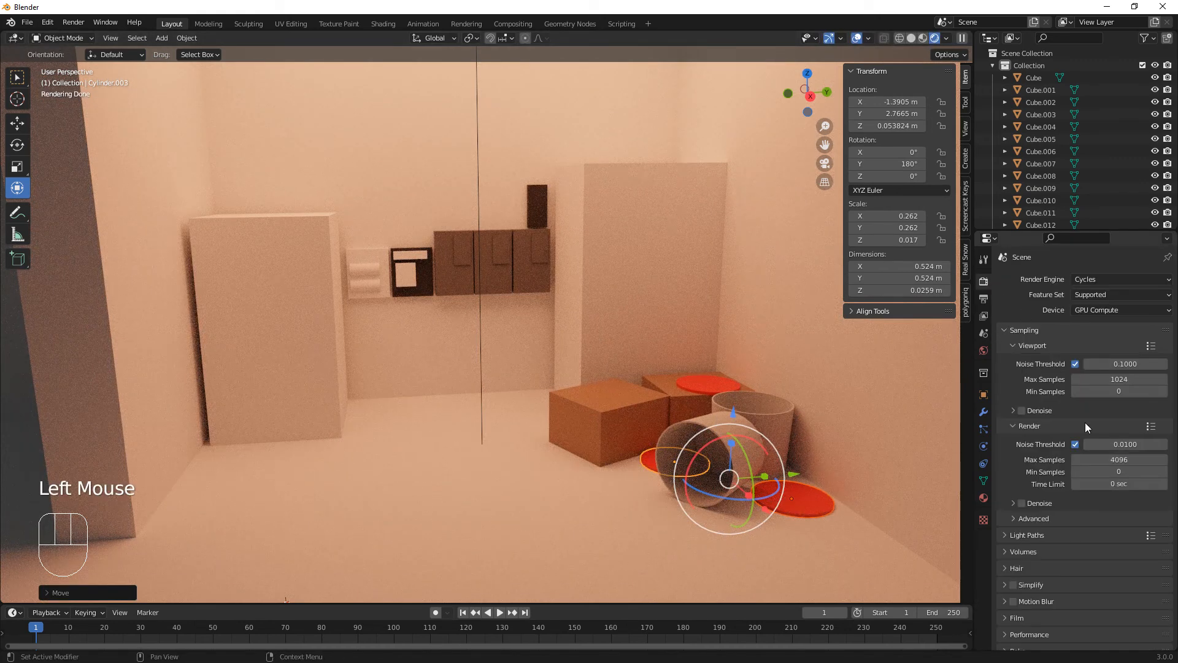
pyautogui.click(1022, 410)
pyautogui.click(1013, 411)
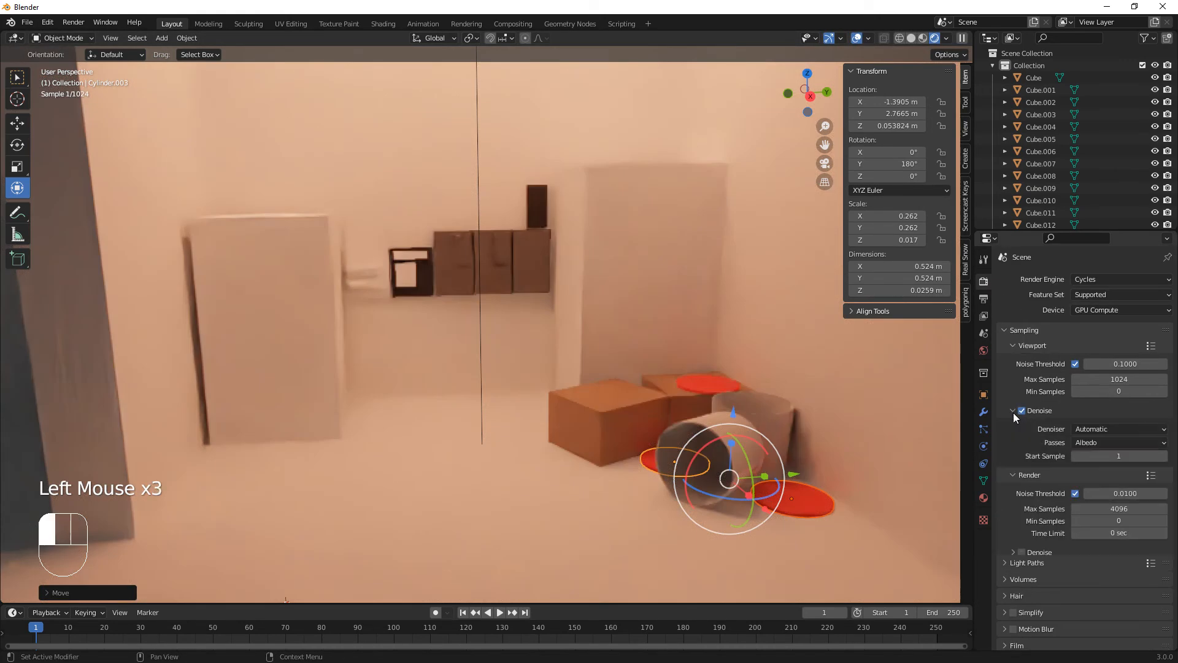
pyautogui.click(1087, 429)
pyautogui.click(1094, 459)
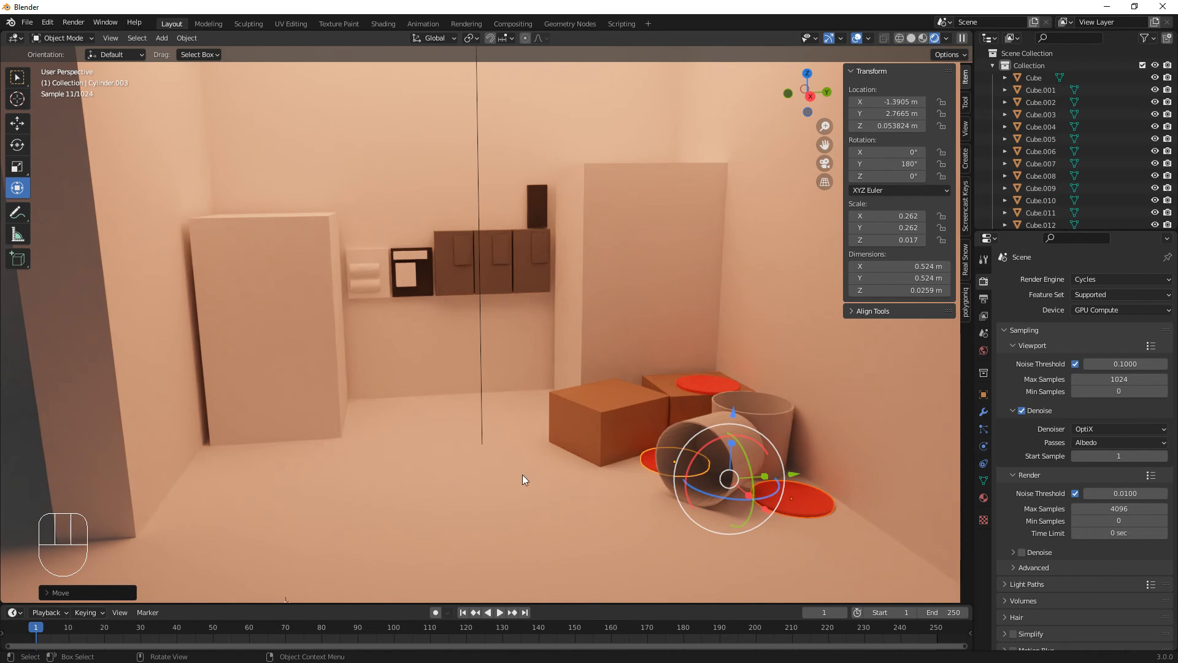
# Step: Duplicate the front brown box along the Y axis to a Y location of about 1.05 m
pyautogui.click(602, 414)
pyautogui.press('shift')
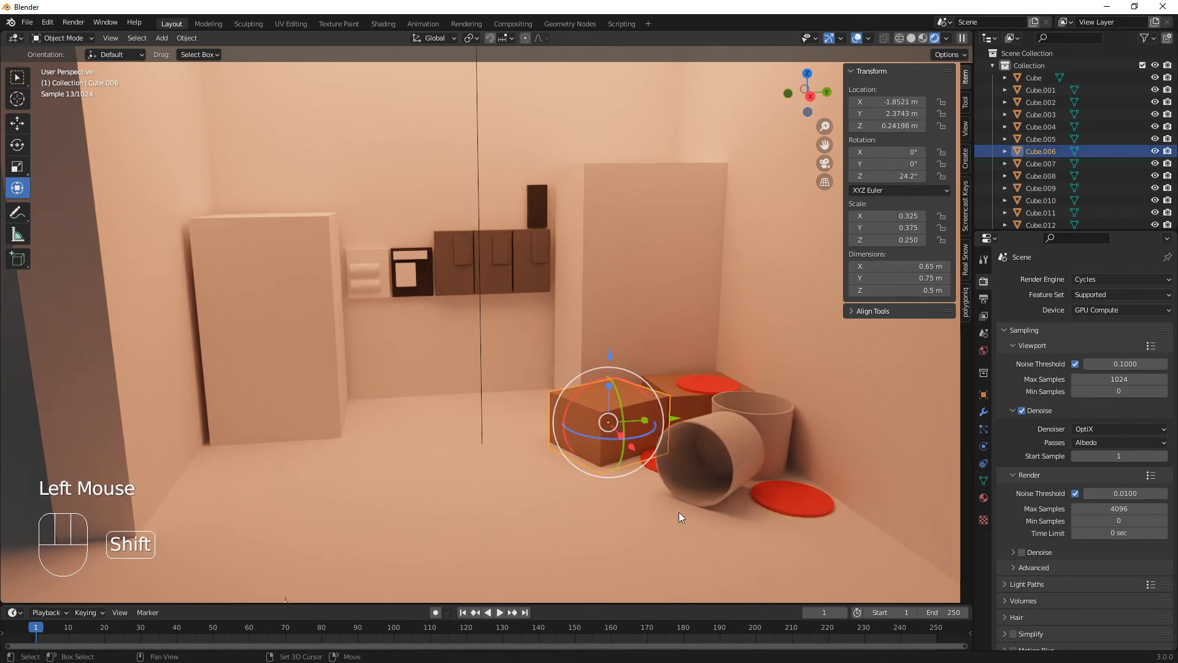
pyautogui.hotkey('shift', 'd')
pyautogui.press('y')
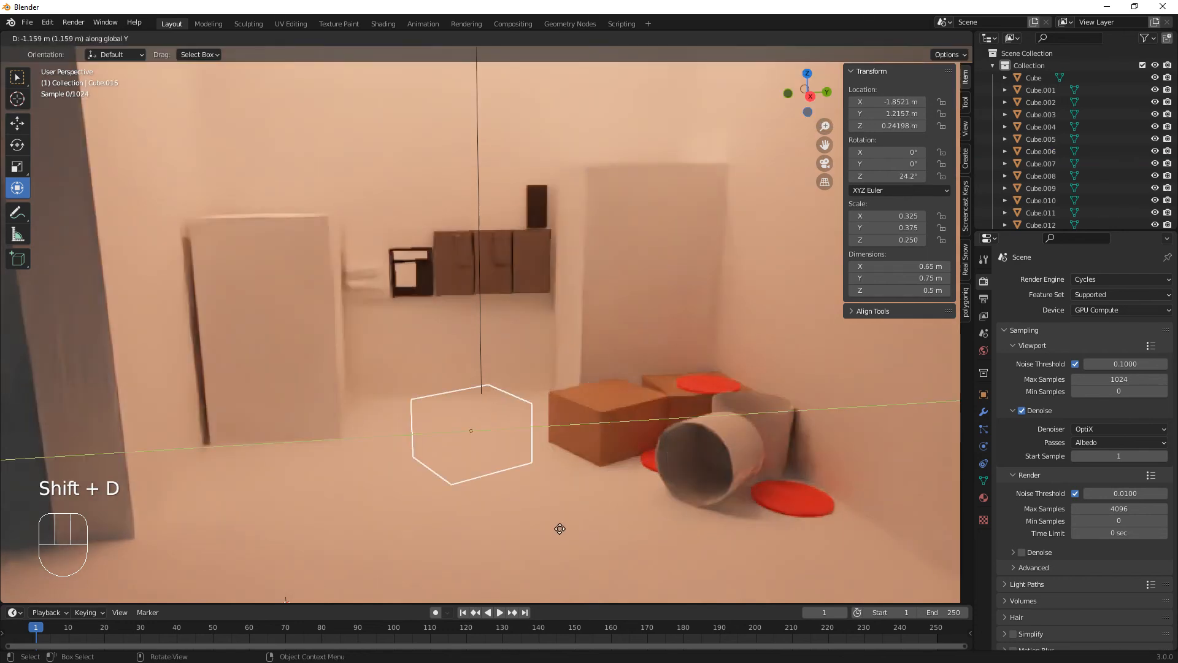
pyautogui.click(540, 517)
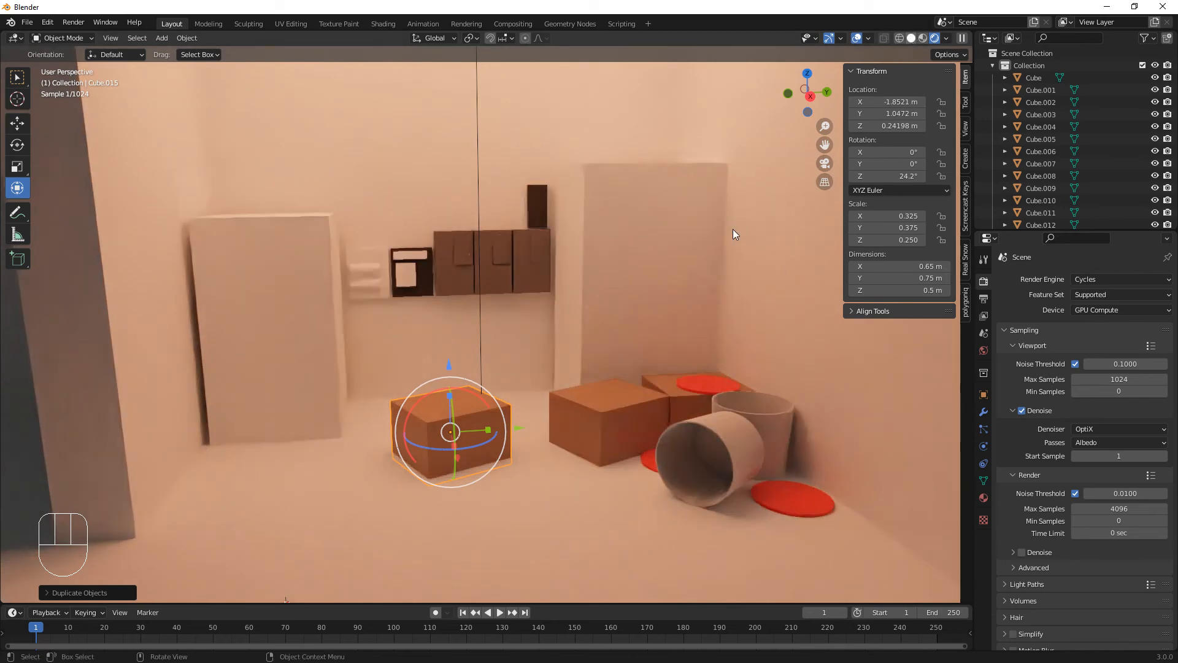
# Step: Switch to solid shading and flatten the duplicated box along Z to about 0.075 m thick
pyautogui.click(911, 38)
pyautogui.moveTo(501, 451); pyautogui.dragTo(532, 430, button='middle')
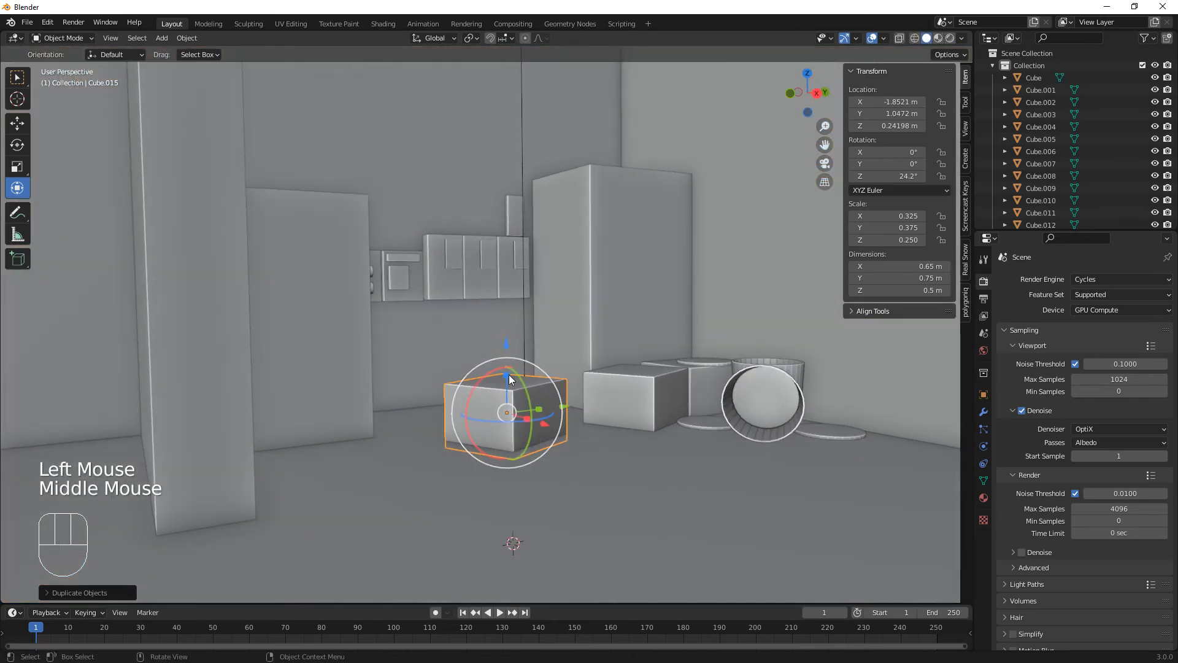
pyautogui.moveTo(509, 376); pyautogui.dragTo(509, 407)
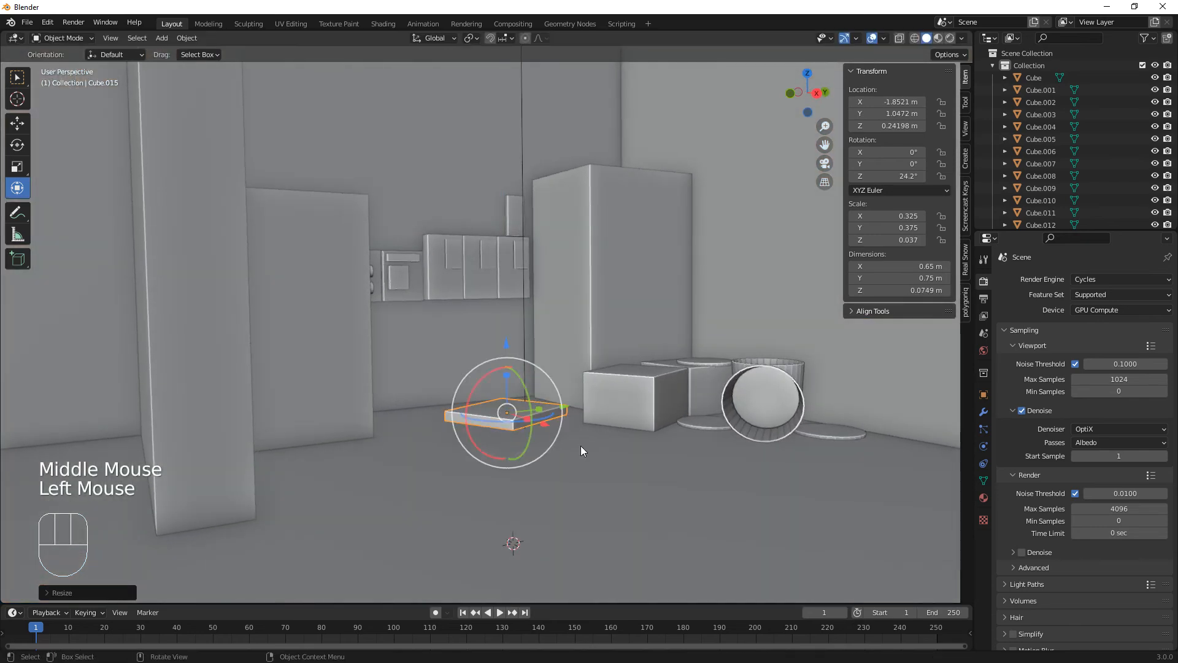
pyautogui.moveTo(579, 446)
pyautogui.mouseDown(button='middle')
pyautogui.moveTo(555, 476)
pyautogui.moveTo(573, 466)
pyautogui.mouseUp(button='middle')
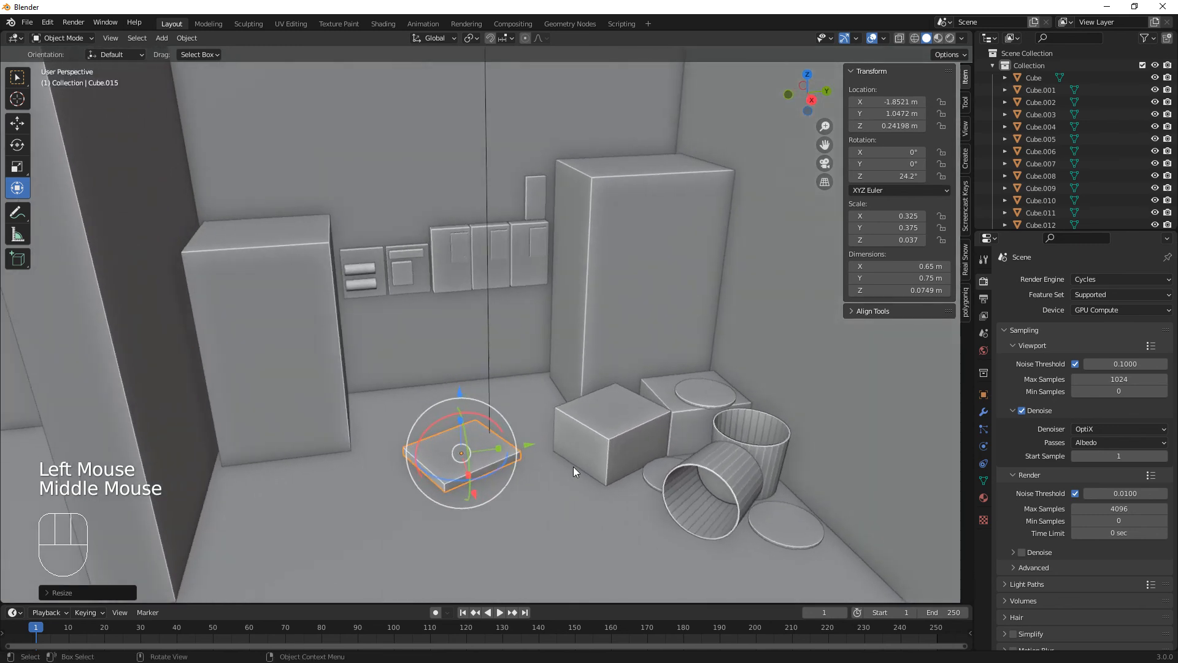
# Step: Straighten the flattened slab by setting its Z rotation to 0°
pyautogui.click(507, 479)
pyautogui.moveTo(490, 485); pyautogui.dragTo(482, 461)
pyautogui.hotkey('ctrl', 'z')
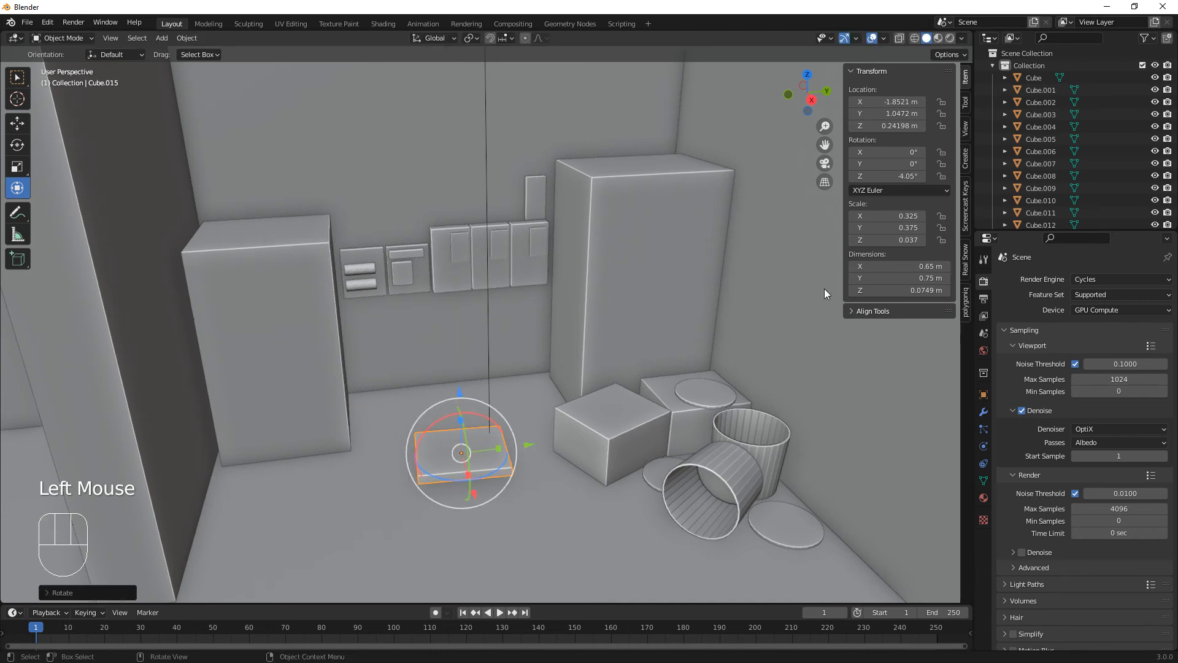
pyautogui.doubleClick(908, 176)
pyautogui.write('0')
pyautogui.press('Return')
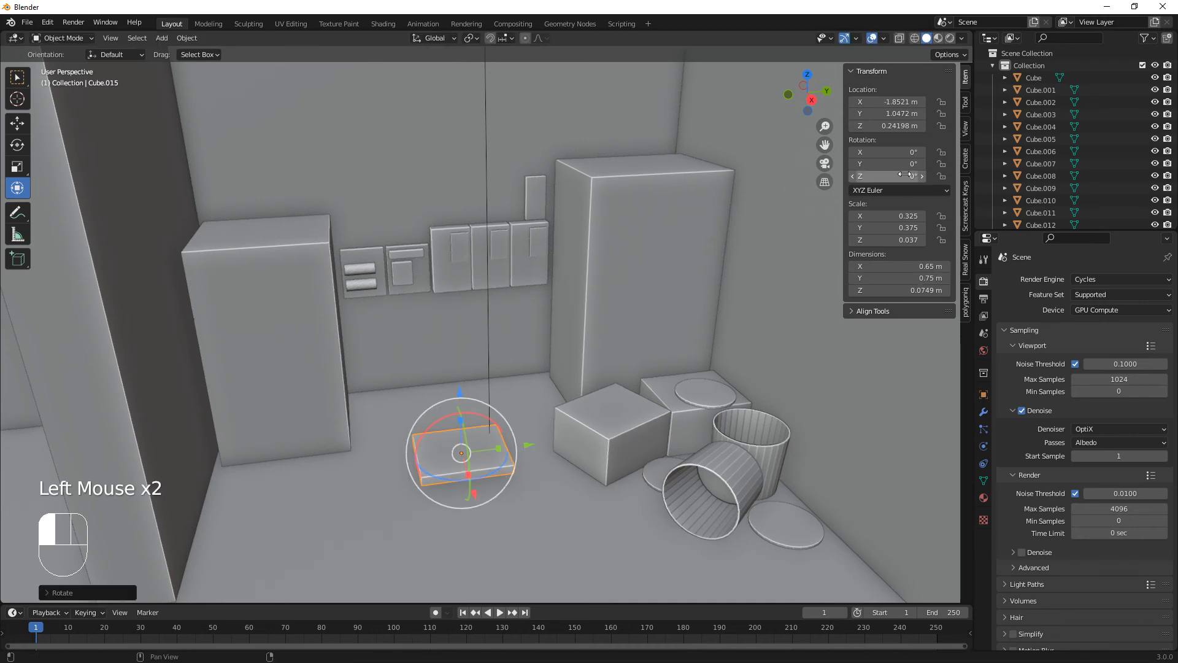
# Step: Stretch the slab along Y to about 1.11 m, thin it to about 0.058 m and extend it slightly along X
pyautogui.moveTo(498, 449); pyautogui.dragTo(523, 448)
pyautogui.moveTo(533, 484); pyautogui.dragTo(483, 400, button='middle')
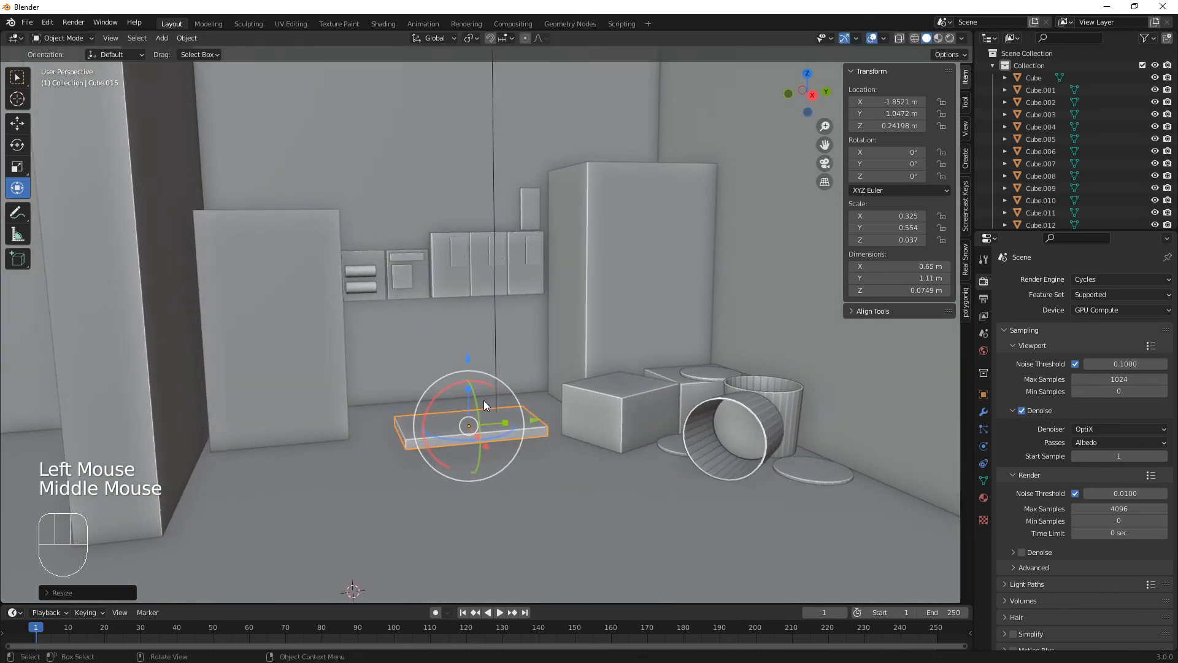
pyautogui.moveTo(471, 394); pyautogui.dragTo(508, 482)
pyautogui.moveTo(509, 481); pyautogui.dragTo(535, 510, button='middle')
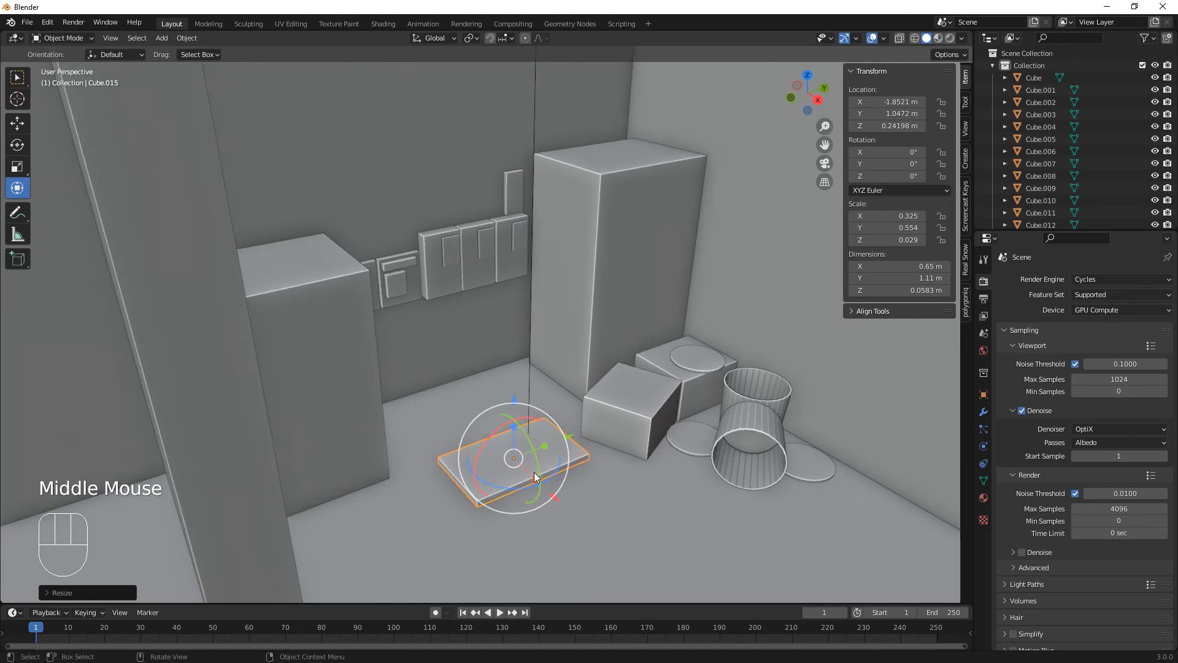
pyautogui.moveTo(537, 479); pyautogui.dragTo(540, 482)
# Step: Duplicate the rear brown box by the bins along the Y axis to a Y location of about 1.23 m
pyautogui.click(623, 405)
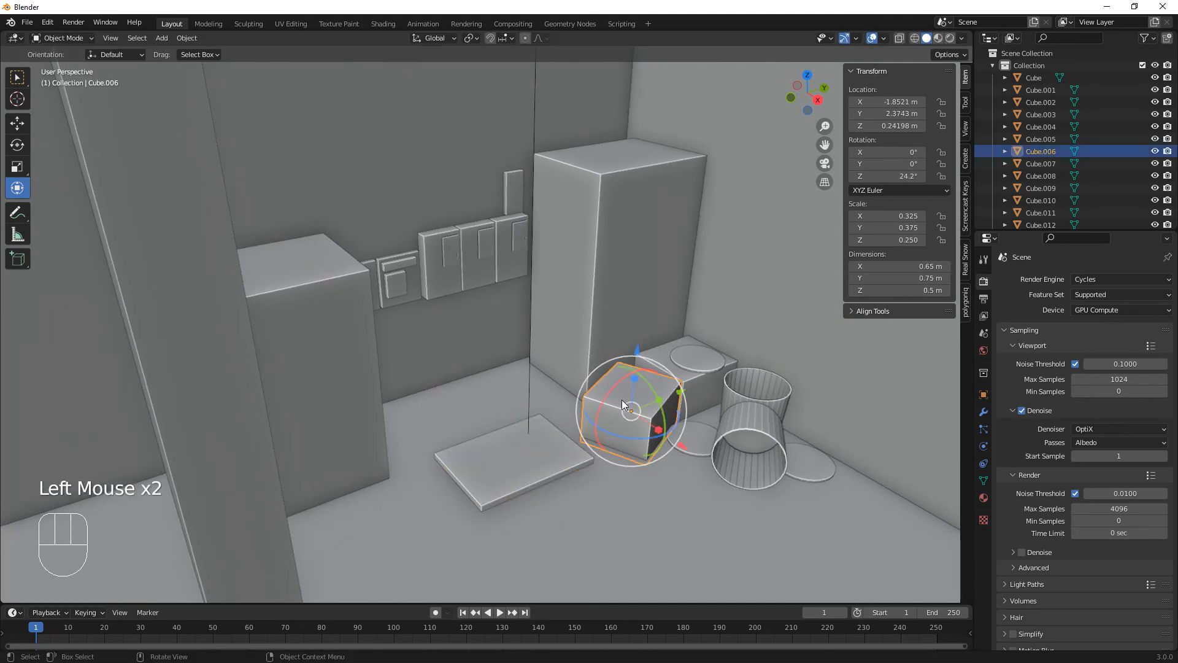
pyautogui.press('shift')
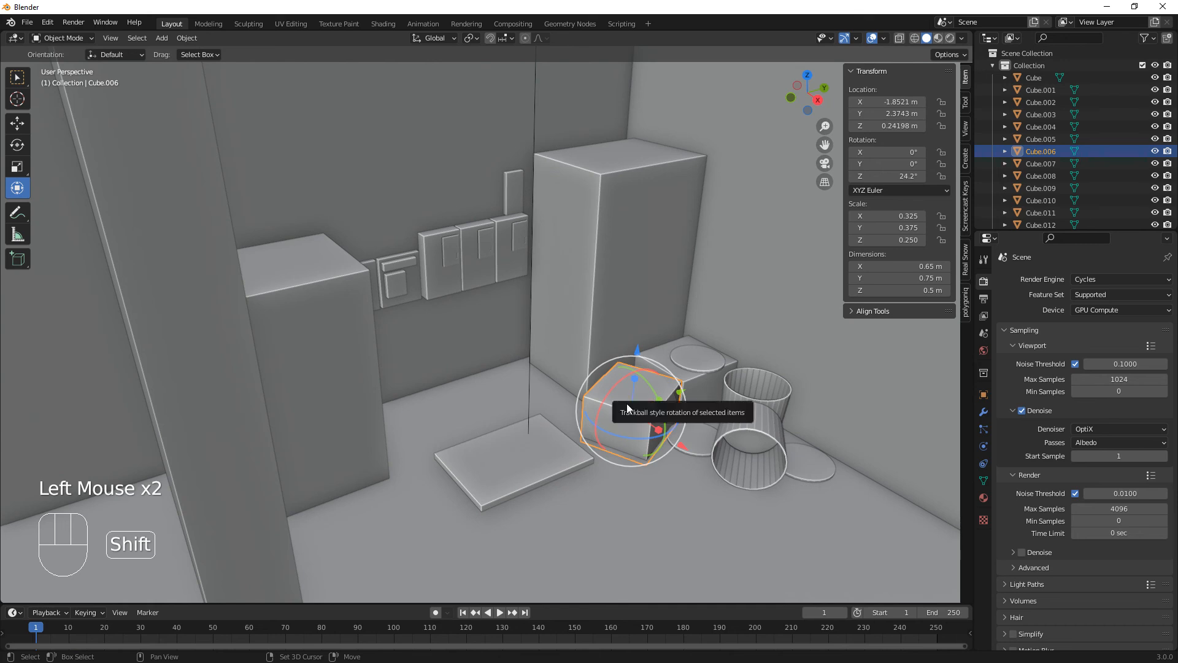
pyautogui.click(690, 378)
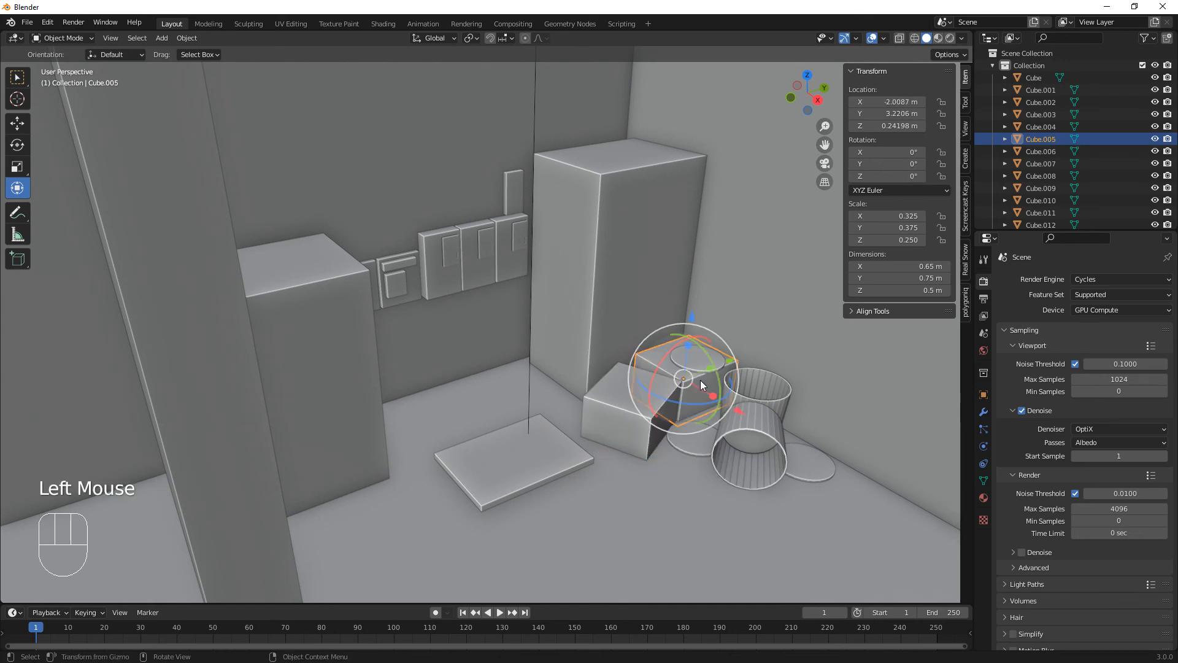
pyautogui.press('shift')
pyautogui.hotkey('shift', 'd')
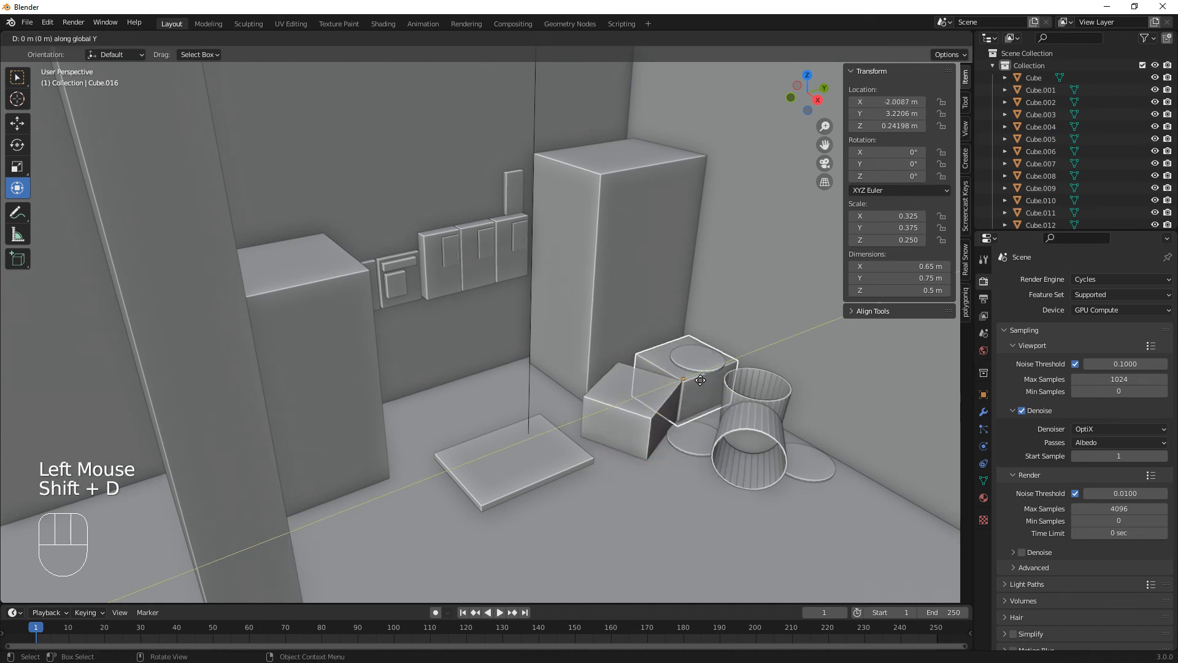
pyautogui.press('y')
pyautogui.click(543, 458)
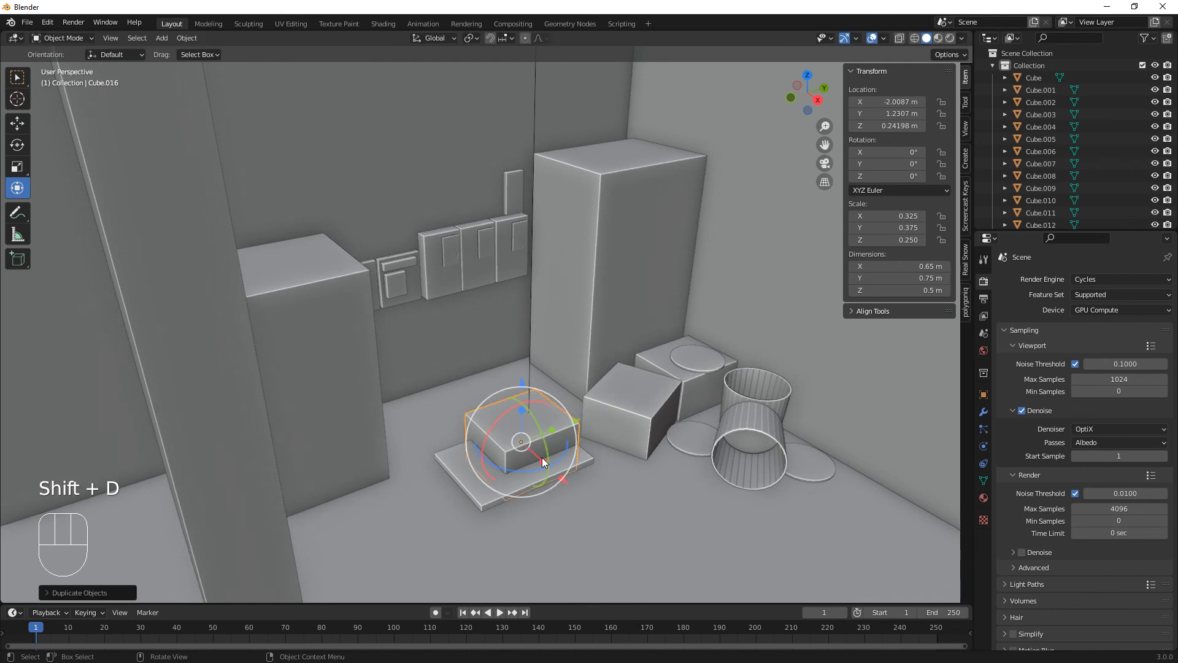
# Step: Rotate the duplicated box -90° about Z and shift it along X to about -1.86 m, over the slab
pyautogui.write('r')
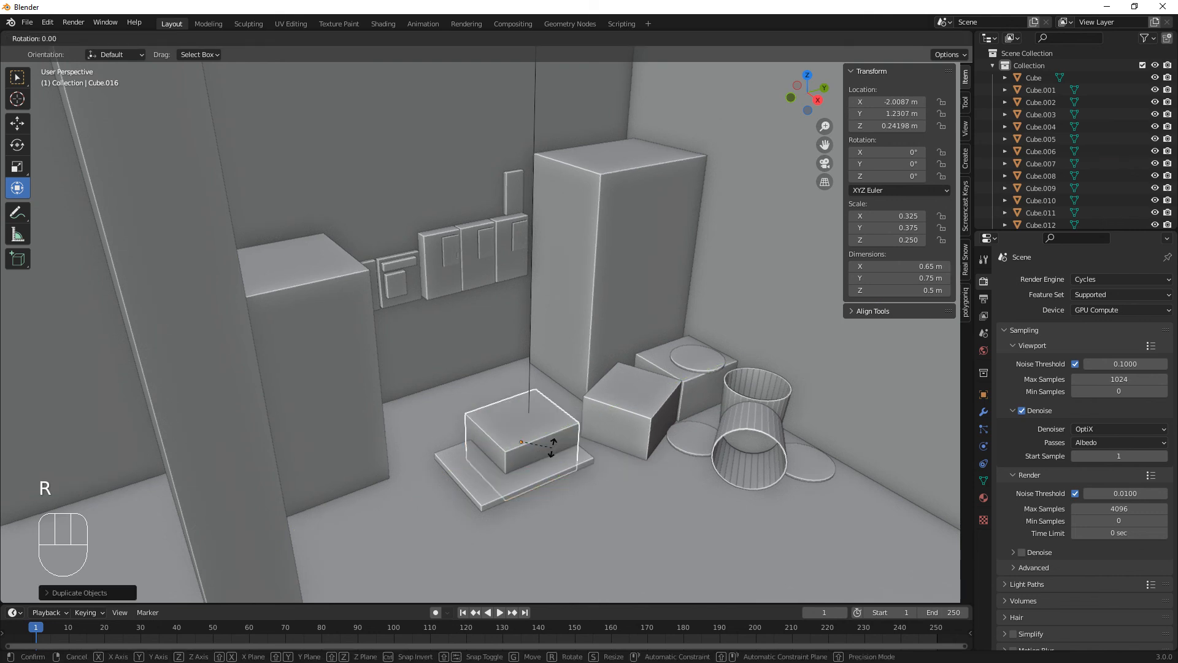
pyautogui.write('z-90')
pyautogui.press('Return')
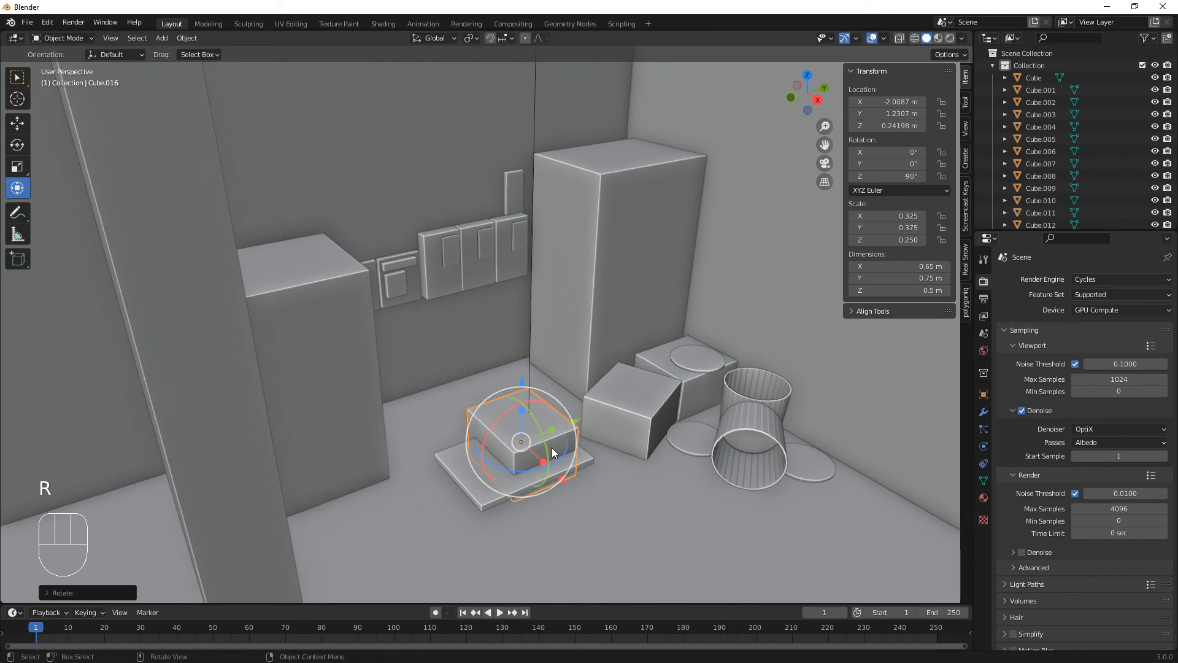
pyautogui.moveTo(532, 495); pyautogui.dragTo(474, 518, button='middle')
pyautogui.moveTo(378, 488); pyautogui.dragTo(389, 493)
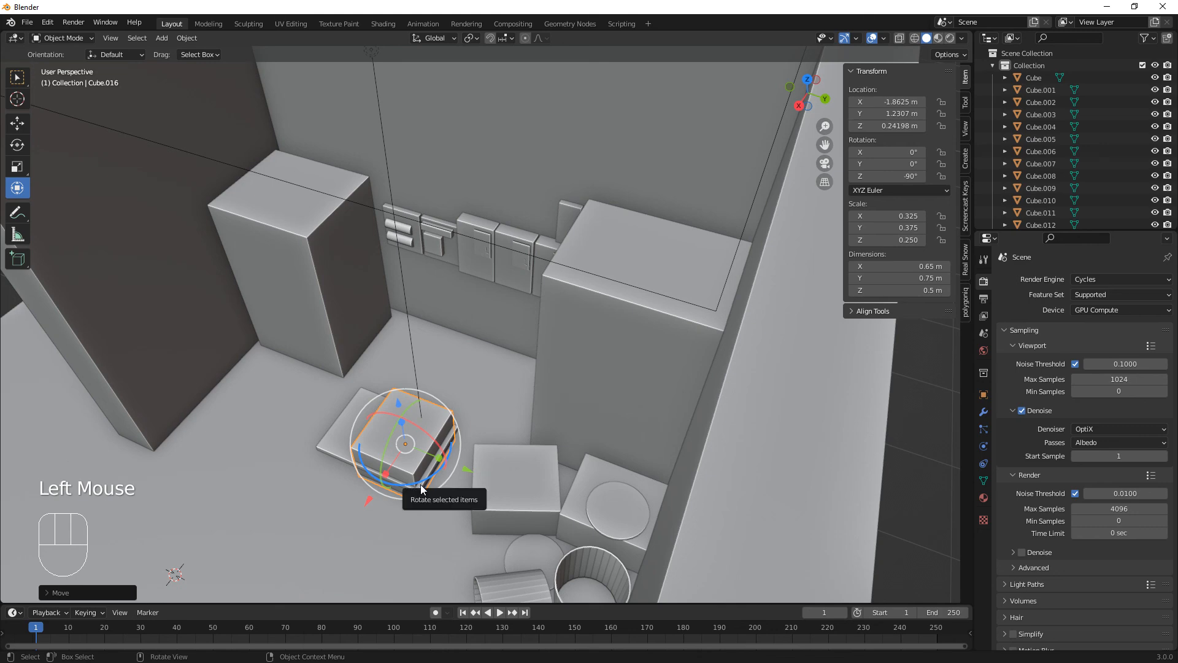
# Step: Duplicate the box on the slab along the Y axis to a Y location of about 0.56 m, beside the original
pyautogui.moveTo(488, 451); pyautogui.dragTo(535, 462, button='middle')
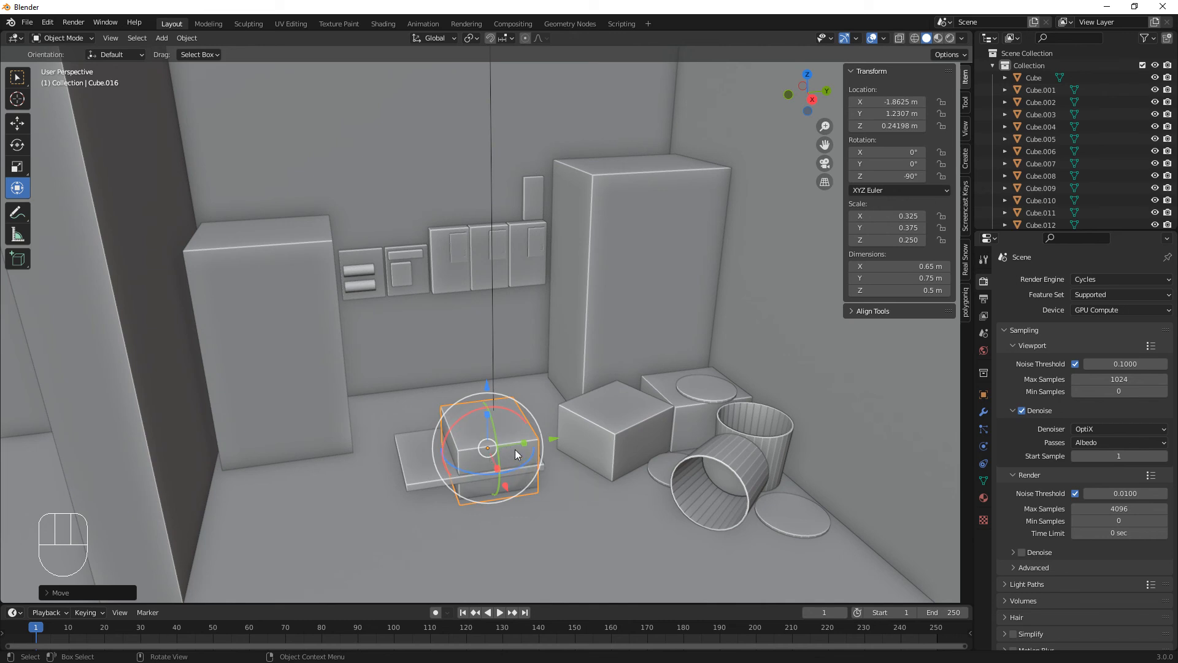
pyautogui.press('shift')
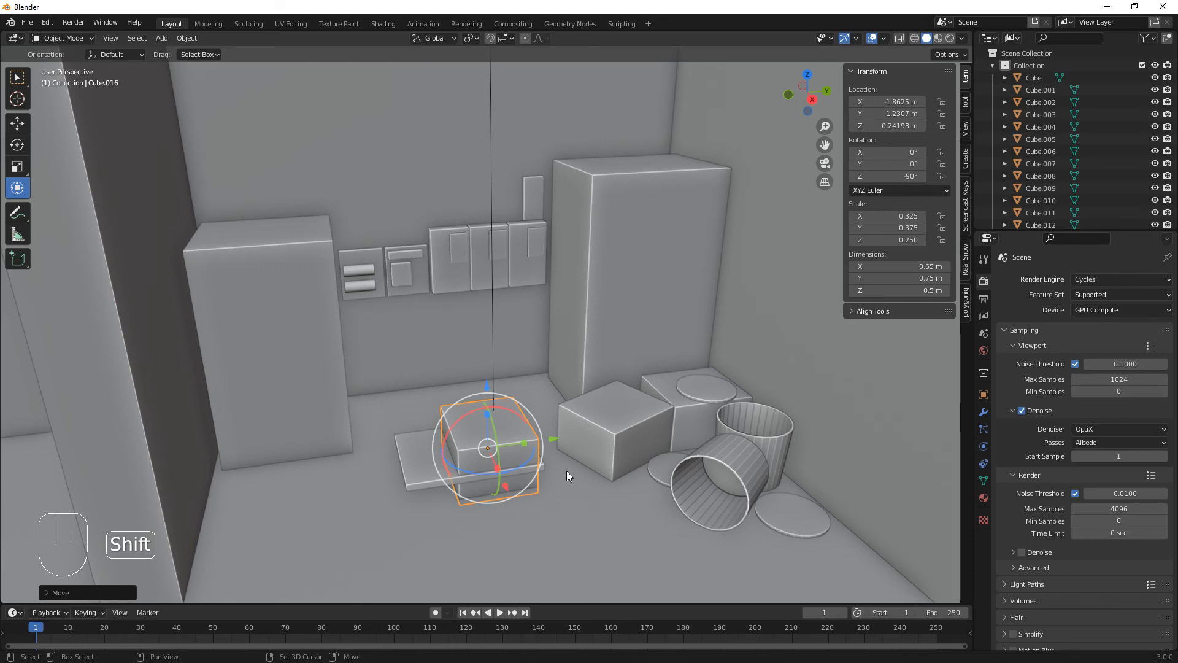
pyautogui.hotkey('shift', 'd')
pyautogui.press('y')
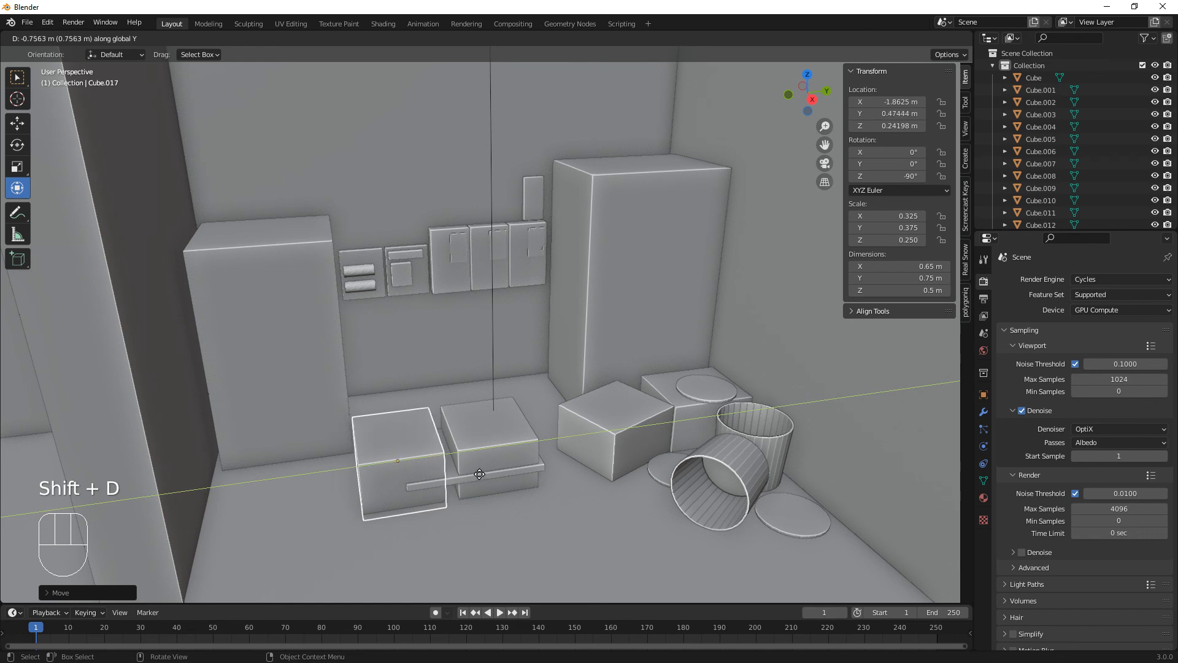
pyautogui.click(486, 473)
# Step: Lengthen the flat slab along Y to about 1.33 m and shift it to a Y location of about 1 m
pyautogui.click(485, 475)
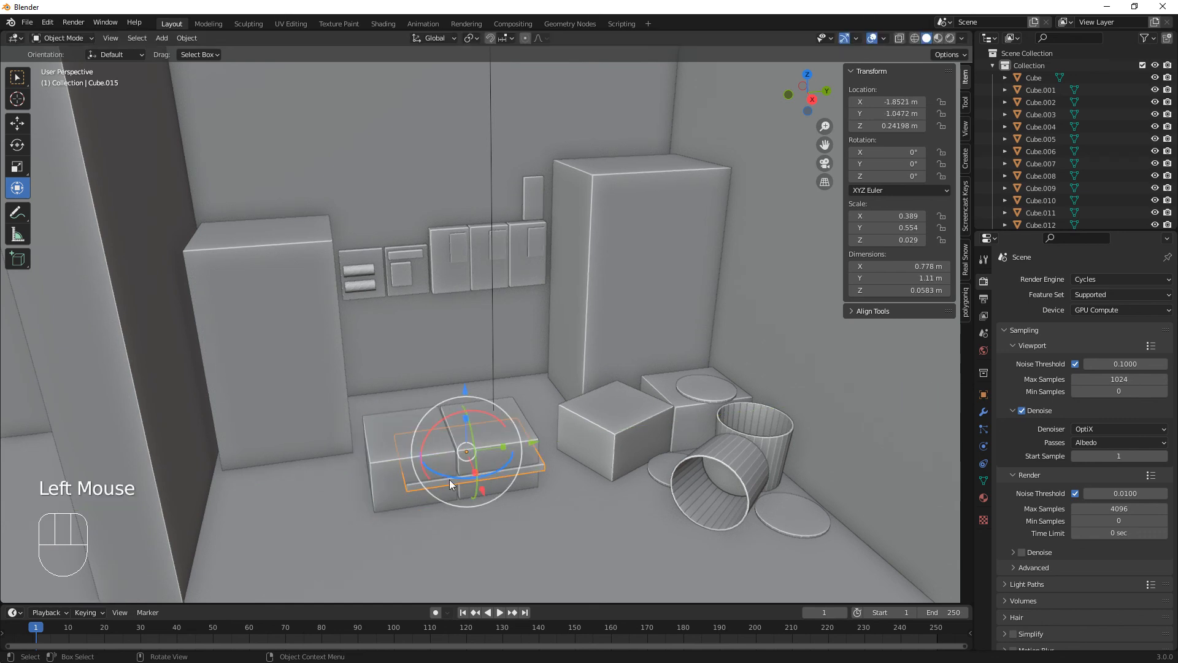
pyautogui.moveTo(504, 451); pyautogui.dragTo(521, 521)
pyautogui.moveTo(521, 521); pyautogui.dragTo(501, 506, button='middle')
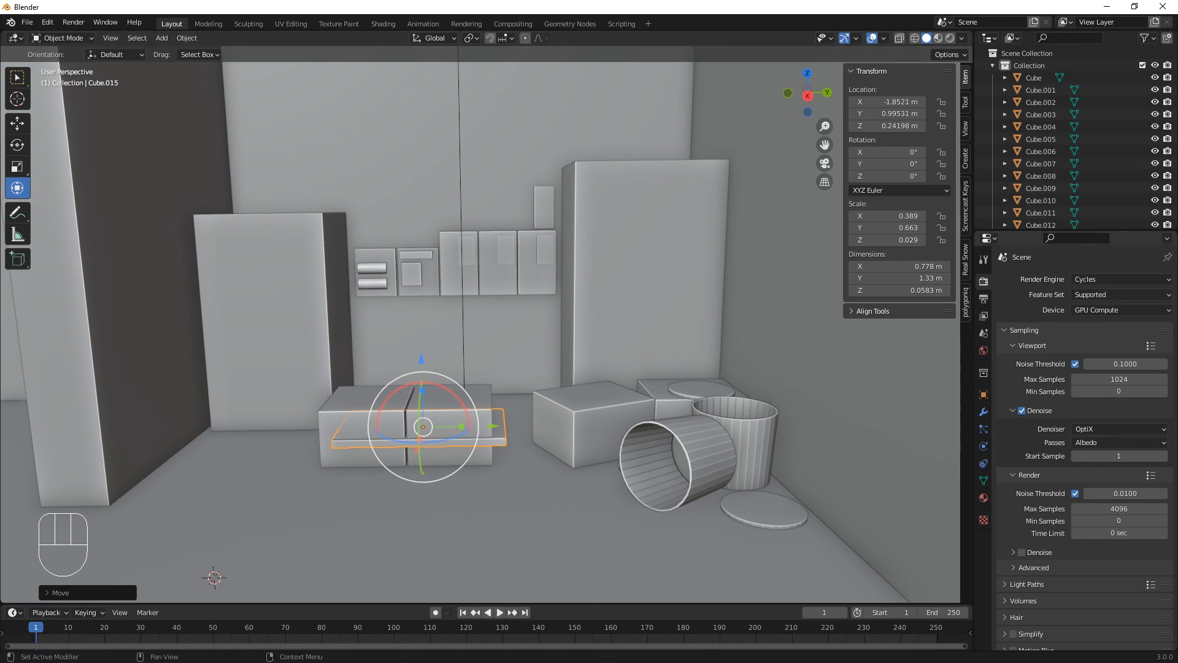
# Step: Raise both boxes along Z to about 0.52 m so they rest on the slab
pyautogui.moveTo(248, 487); pyautogui.dragTo(290, 503, button='middle')
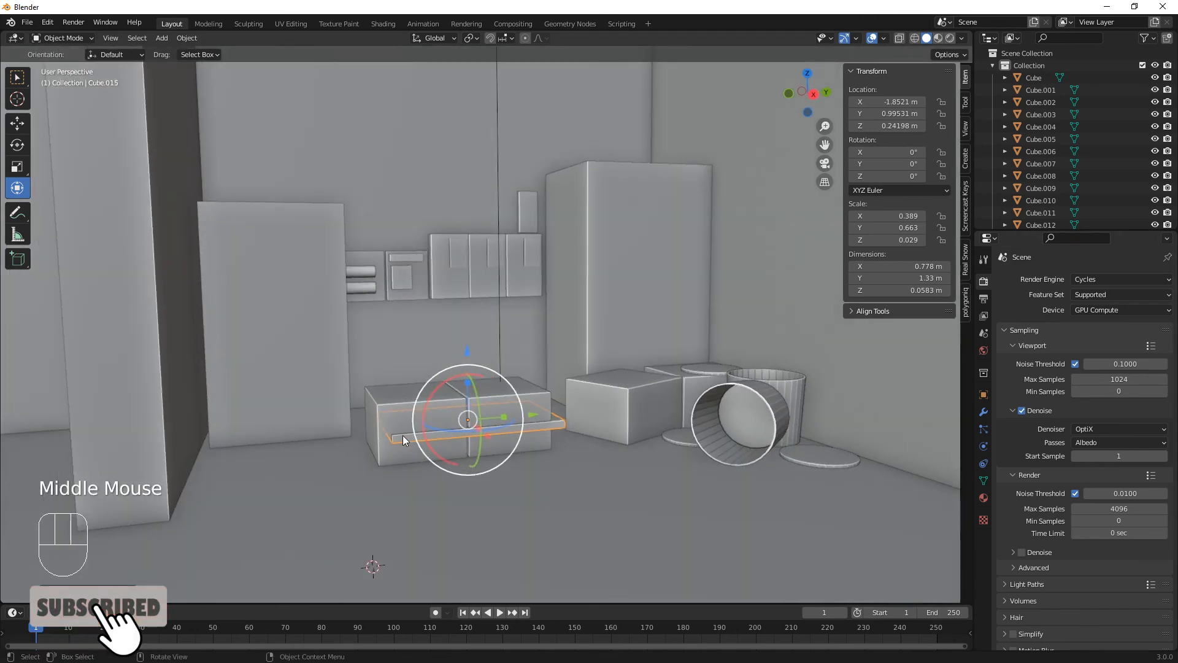
pyautogui.click(529, 398)
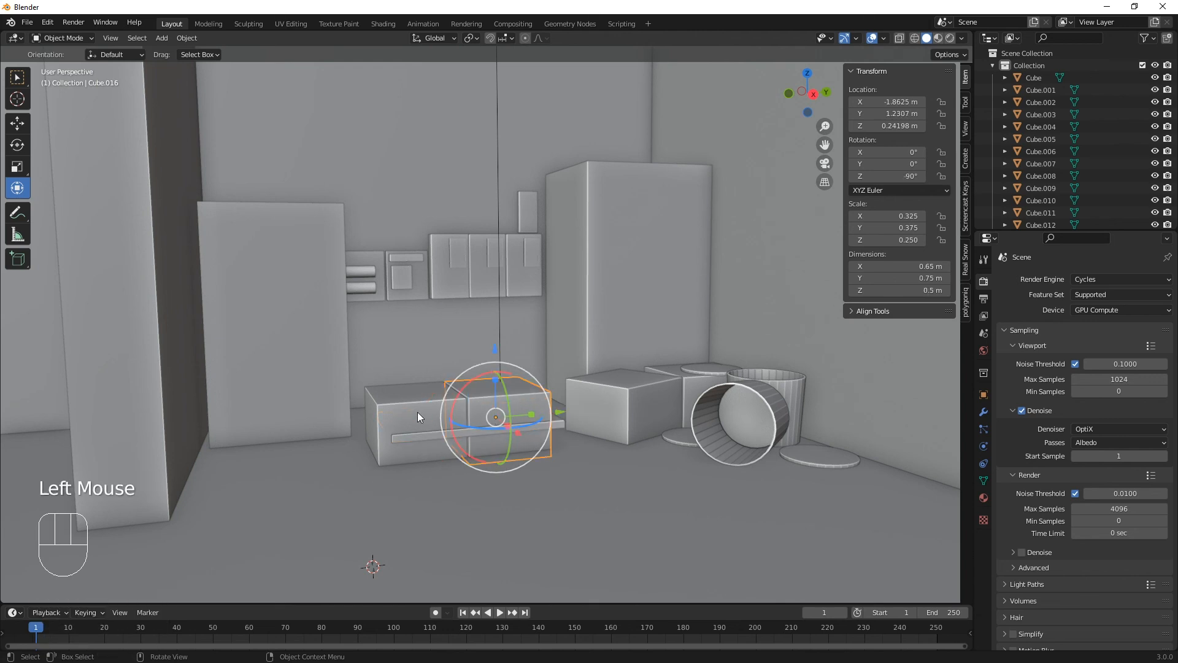
pyautogui.keyDown('shift'); pyautogui.click(442, 402); pyautogui.keyUp('shift')
pyautogui.moveTo(457, 362); pyautogui.dragTo(457, 315)
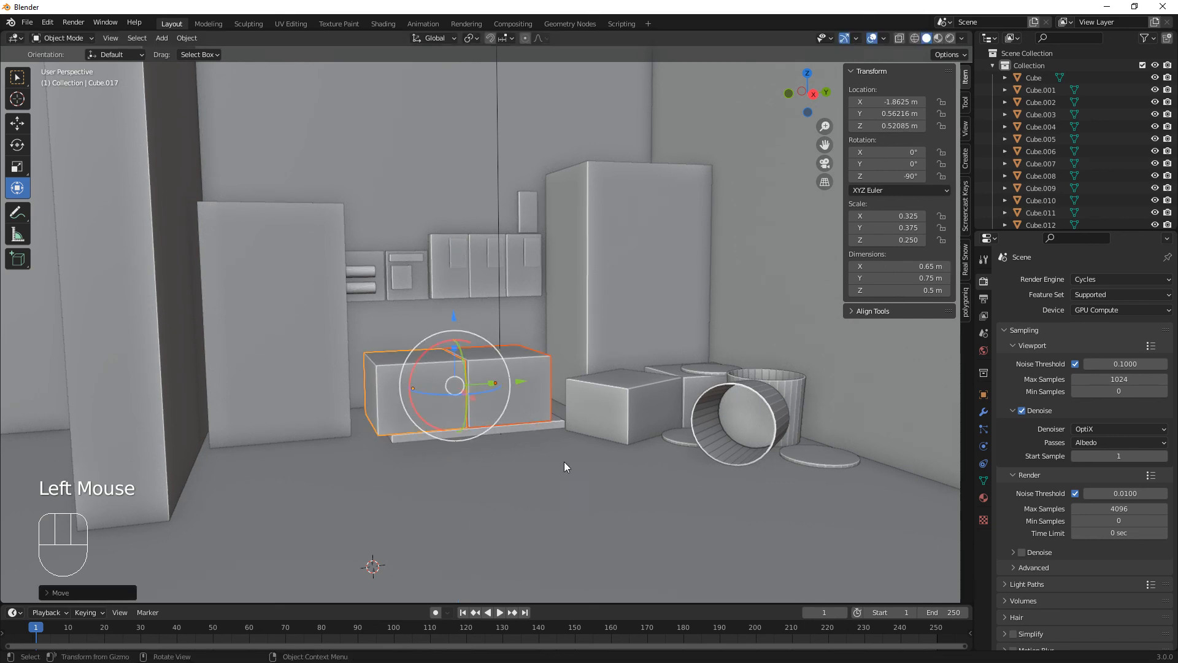
# Step: Switch the viewport to rendered shading and hide its overlays and gizmos
pyautogui.moveTo(565, 468); pyautogui.dragTo(410, 441, button='middle')
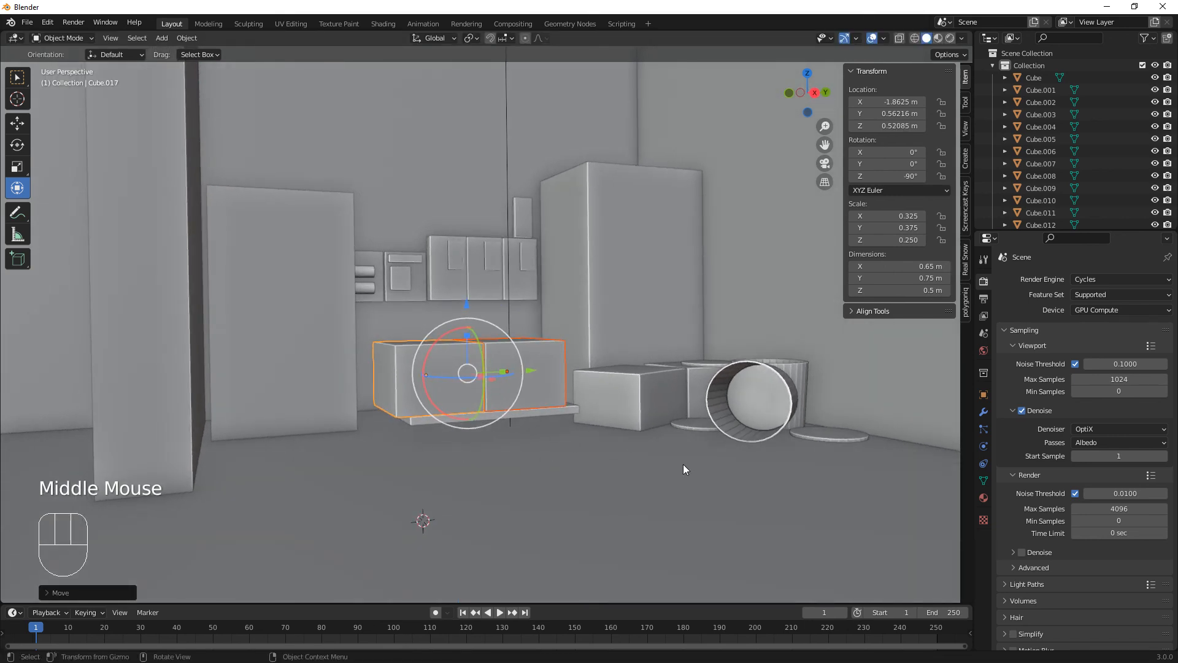
pyautogui.moveTo(685, 470); pyautogui.dragTo(658, 474, button='middle')
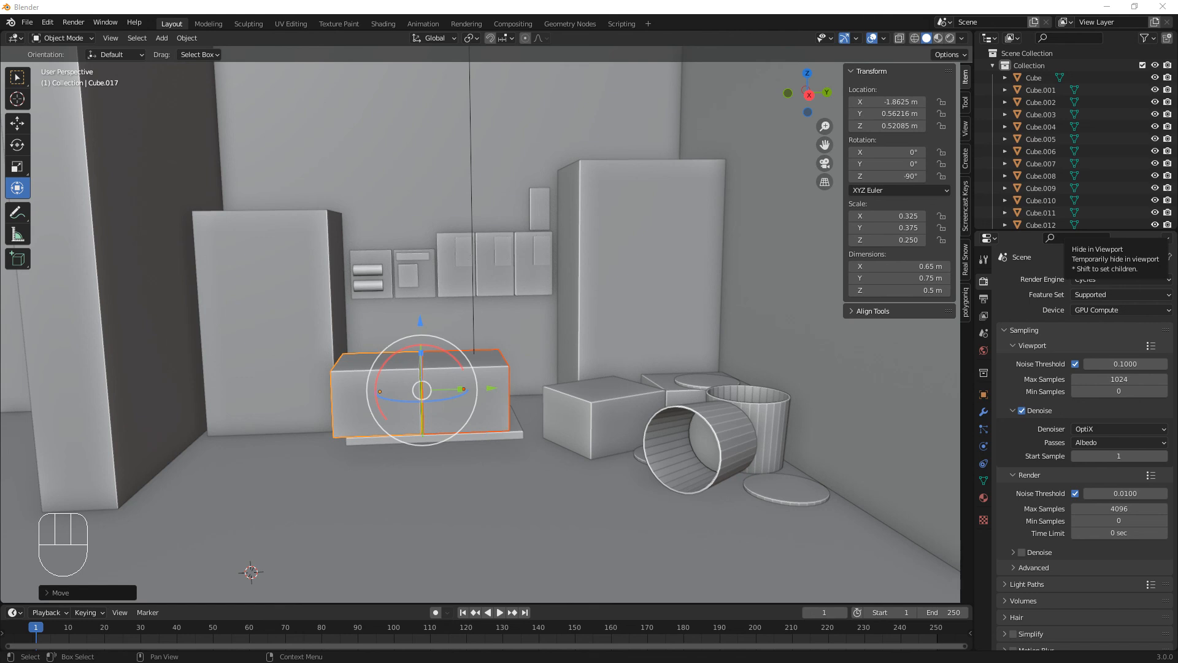
pyautogui.click(950, 38)
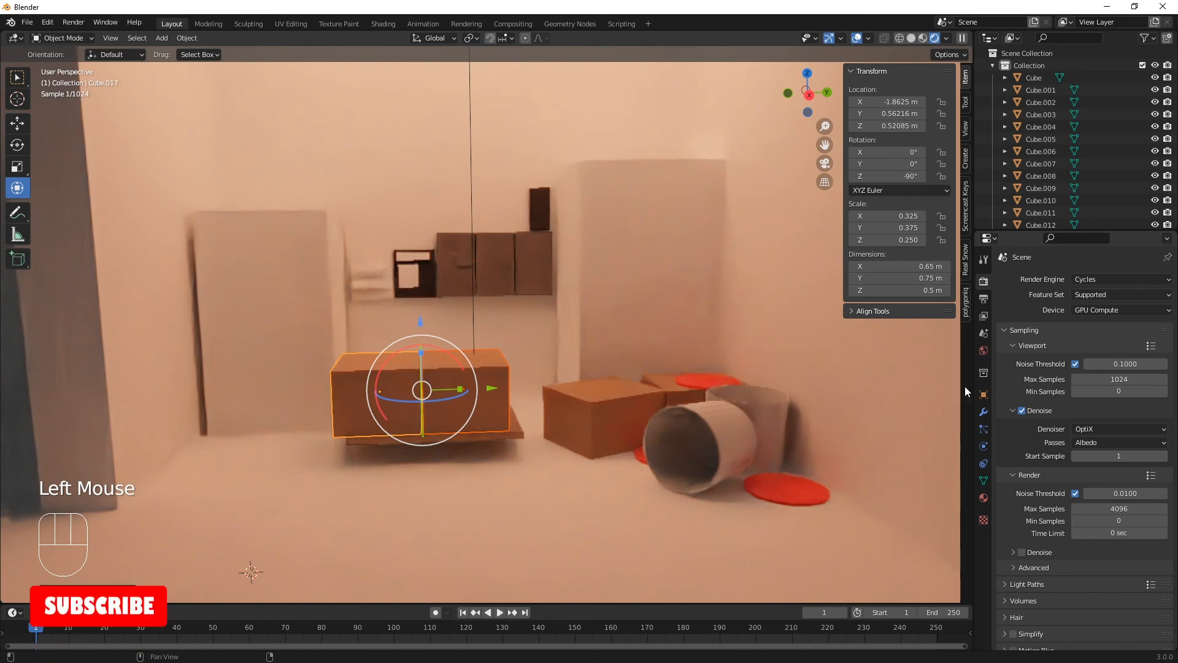
pyautogui.click(853, 34)
pyautogui.click(828, 38)
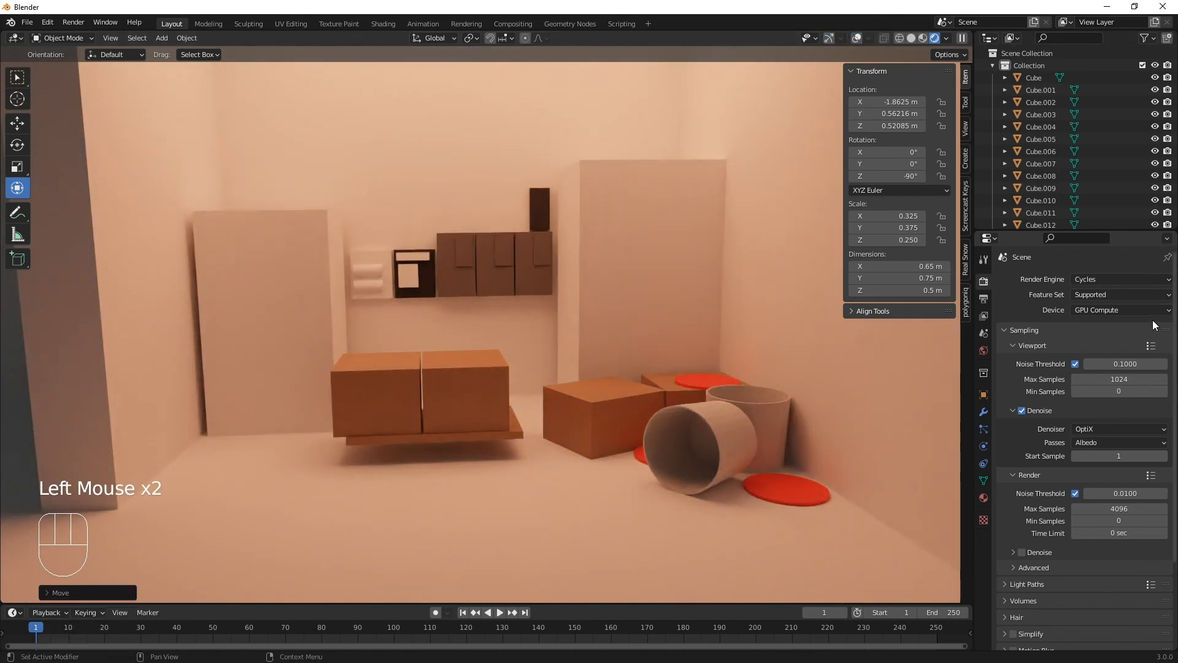